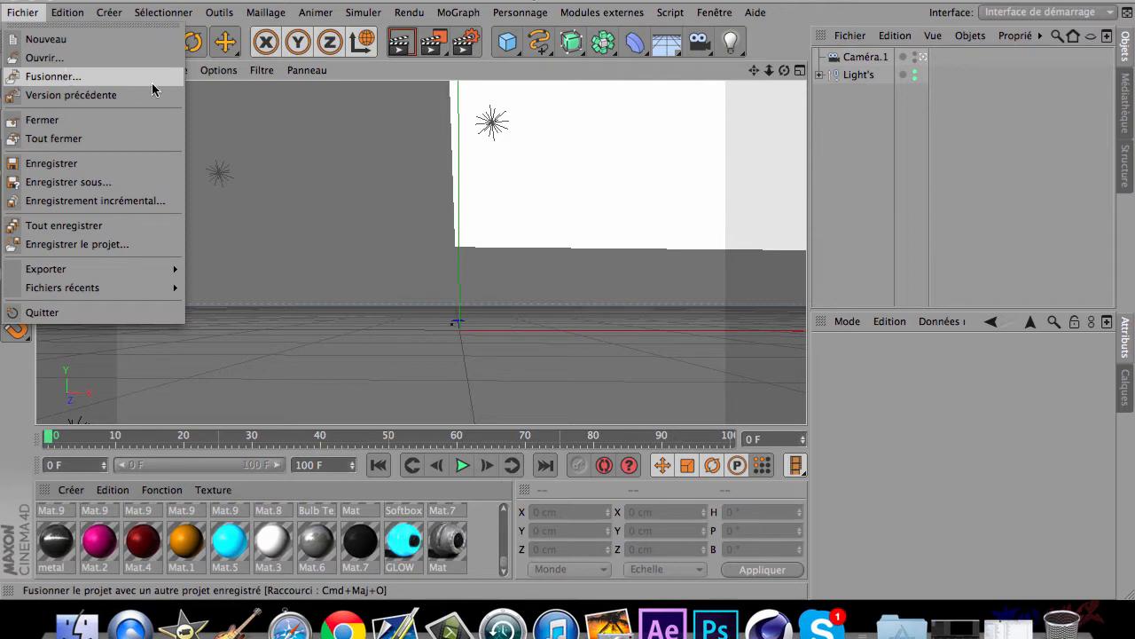
Step: Merge the Synergy.ai logo artwork into the current scene, finding it by searching for SYNERGY
{"action": "left_click", "coordinate": [152, 83]}
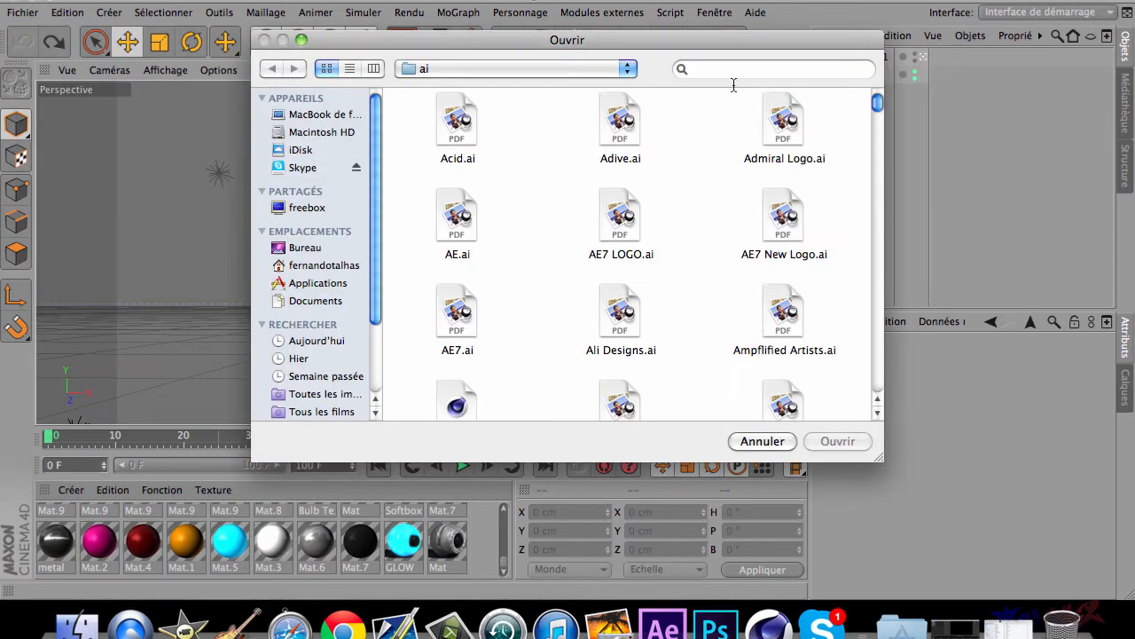
{"action": "left_click", "coordinate": [753, 76]}
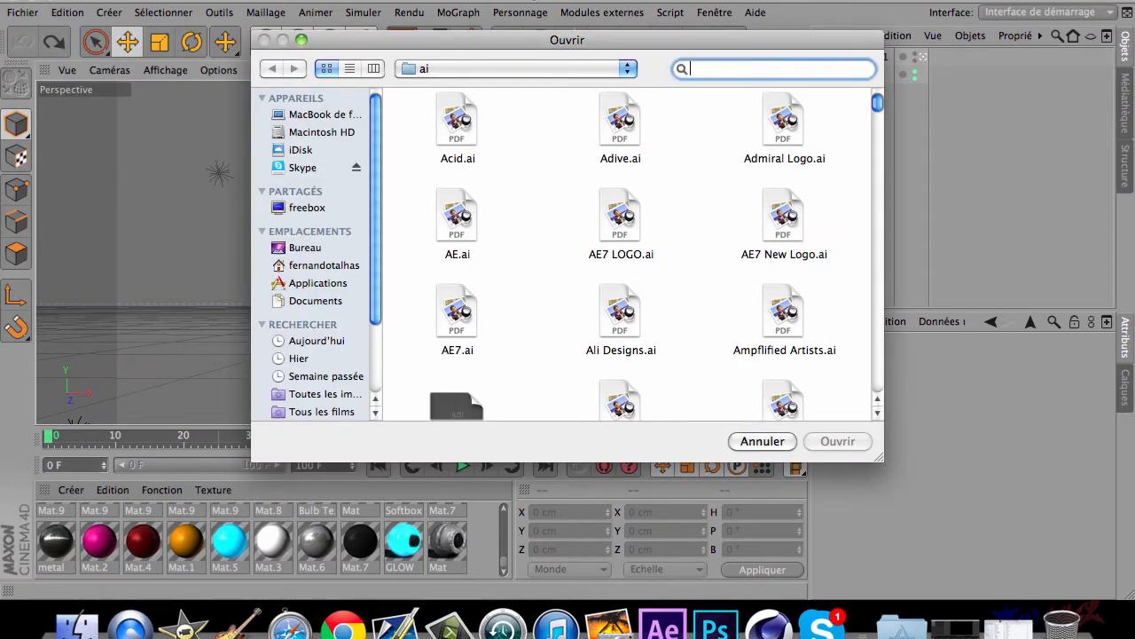
{"action": "type", "text": "SYNERGY"}
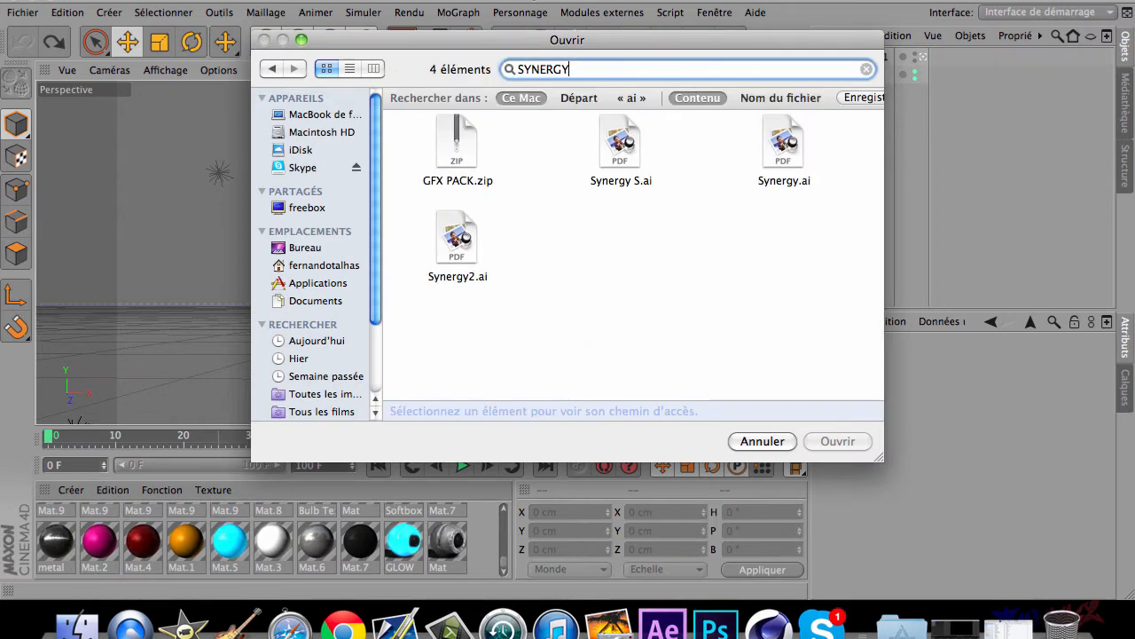
{"action": "double_click", "coordinate": [785, 142]}
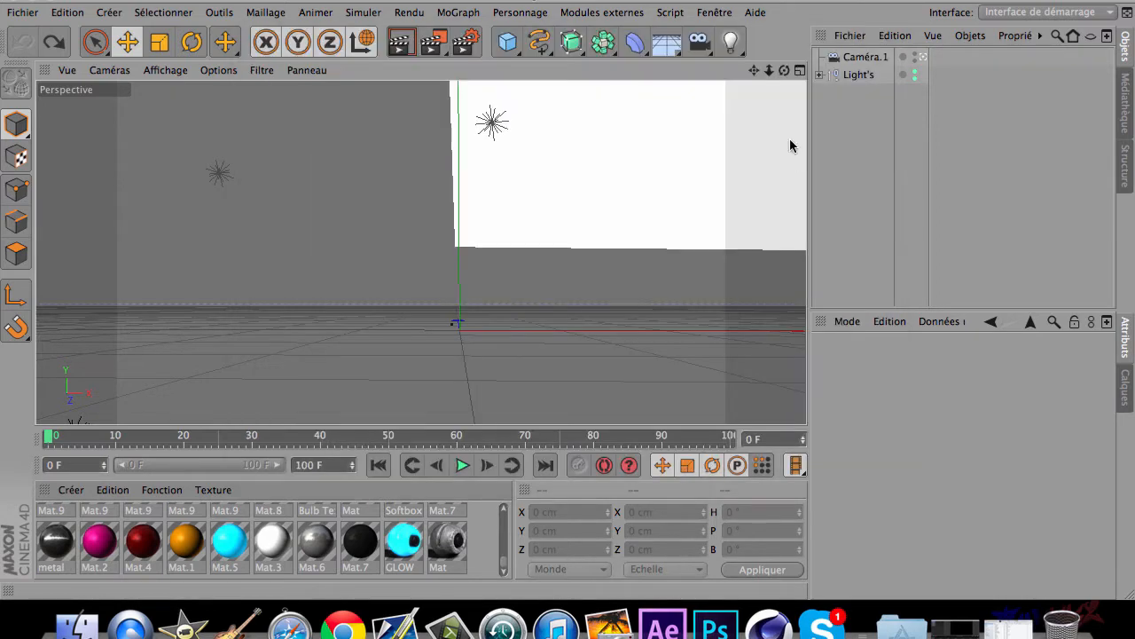
{"action": "left_click", "coordinate": [847, 332]}
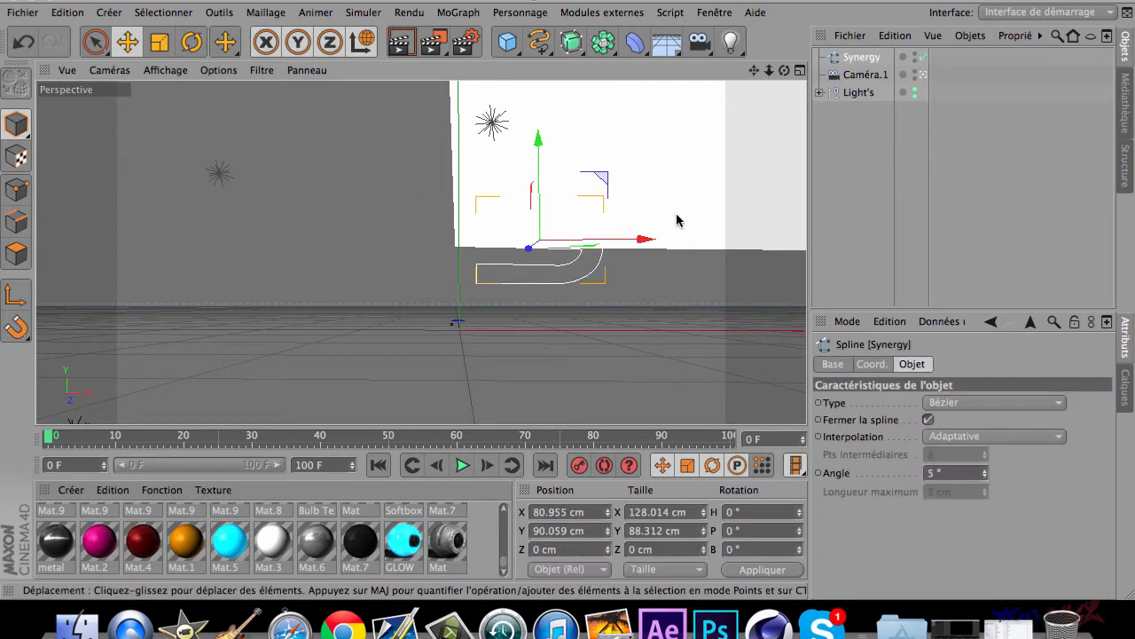
Step: Move the imported S spline near the scene origin and scale it up to about 280 by 193 cm
{"action": "left_click_drag", "start_coordinate": [676, 213], "coordinate": [573, 213]}
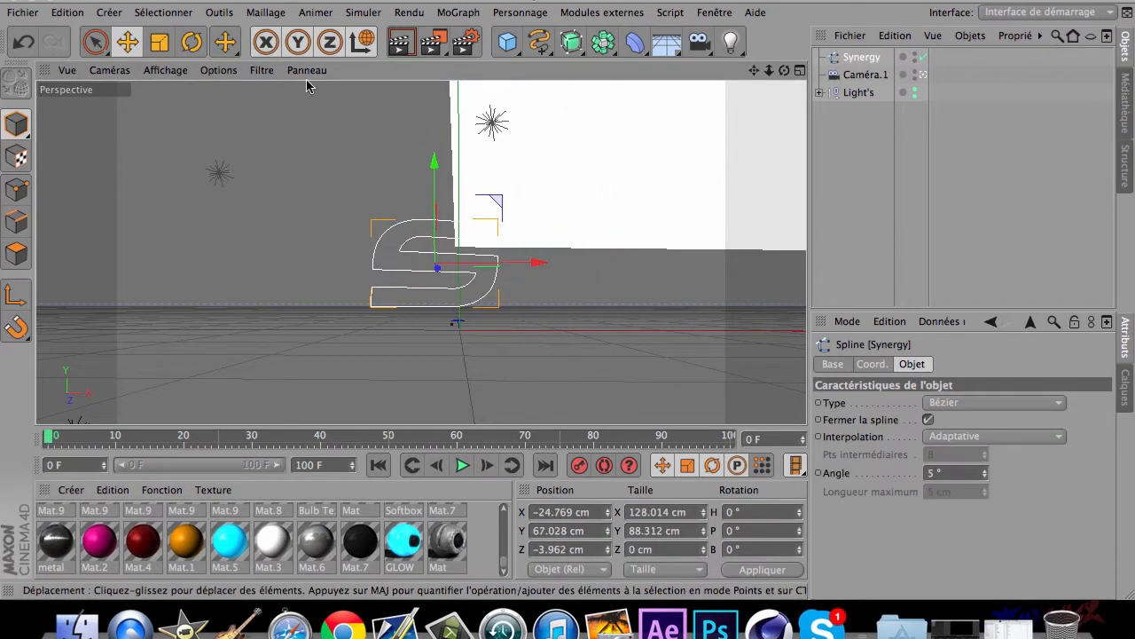
{"action": "left_click", "coordinate": [160, 41]}
{"action": "left_click_drag", "start_coordinate": [518, 186], "coordinate": [674, 259]}
{"action": "left_click", "coordinate": [127, 42]}
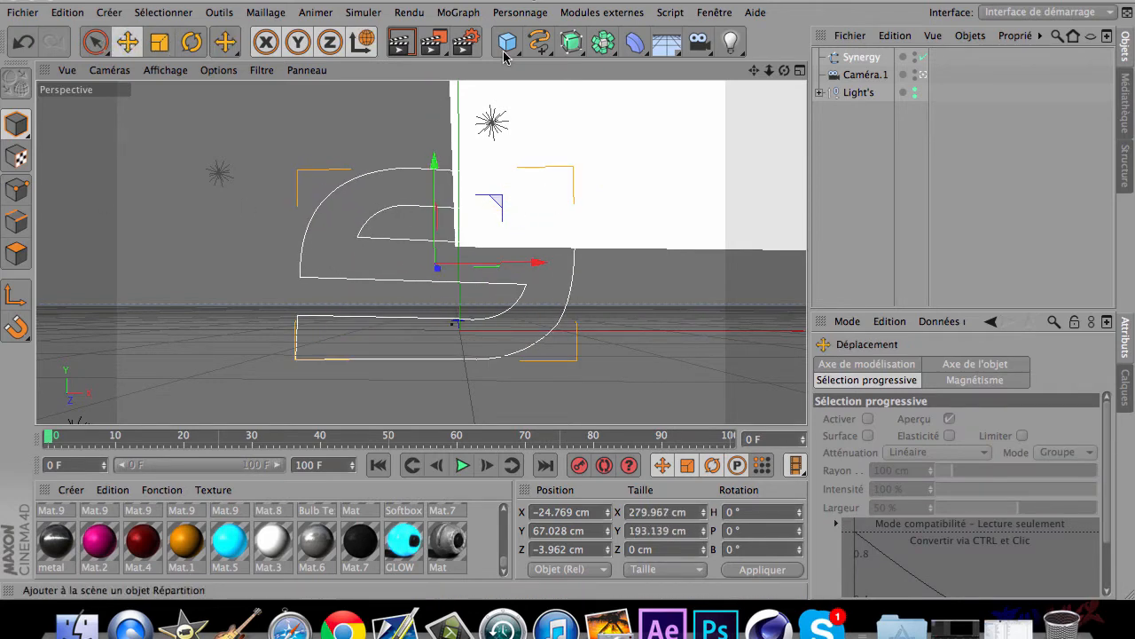
Step: Add an Extrusion NURBS object and nest the Synergy spline inside it to make the S solid
{"action": "left_click_drag", "start_coordinate": [572, 42], "coordinate": [759, 78]}
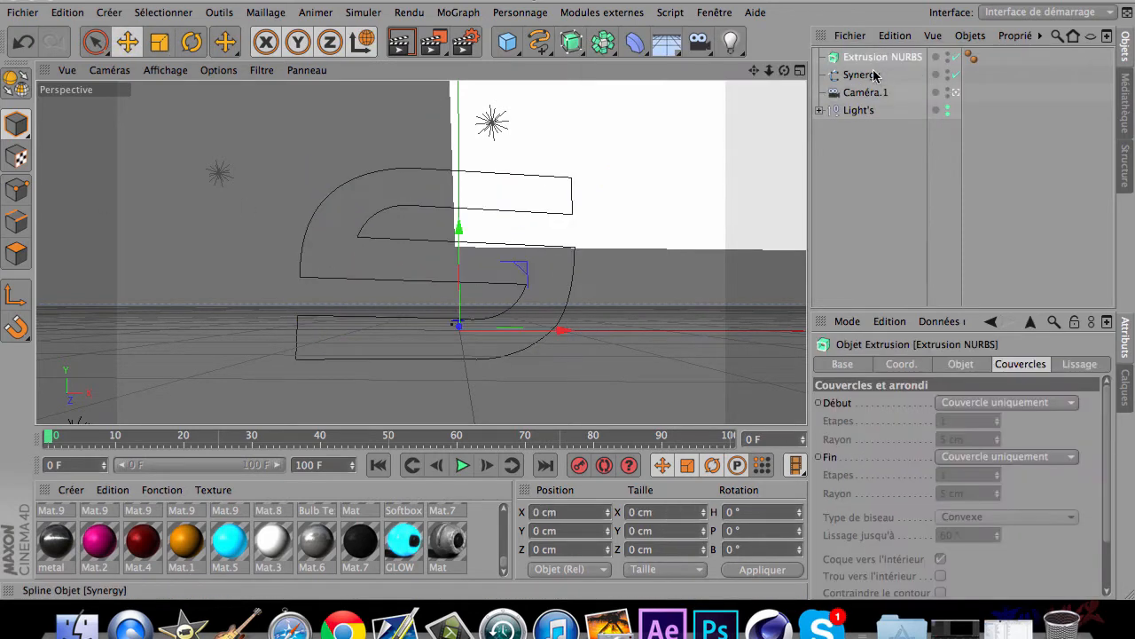
{"action": "left_click_drag", "start_coordinate": [878, 76], "coordinate": [869, 62]}
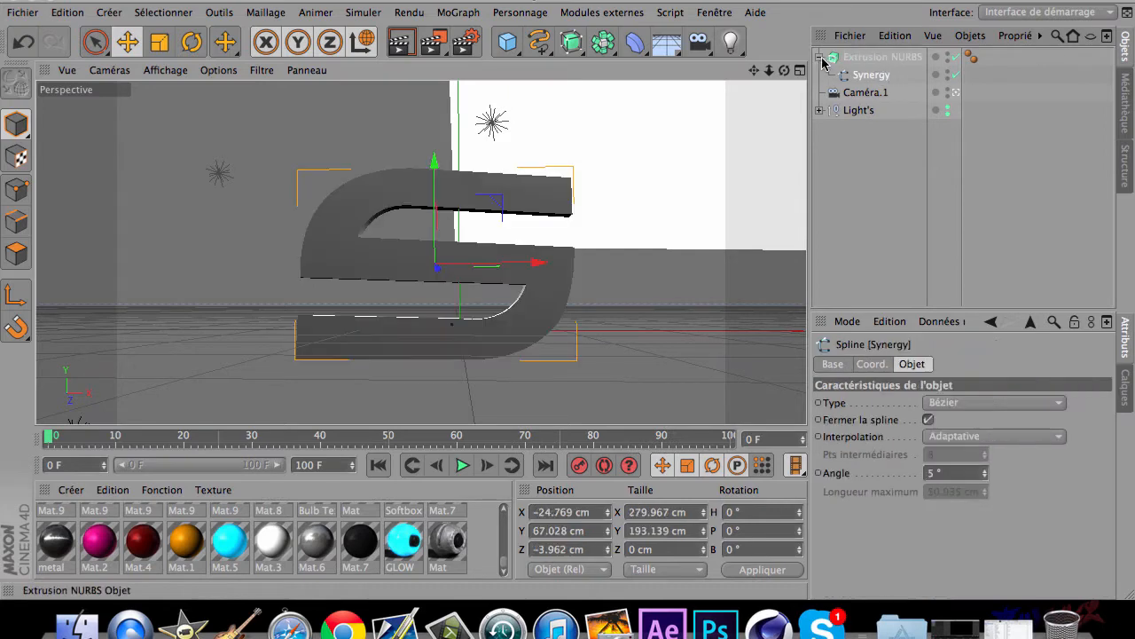
{"action": "left_click", "coordinate": [820, 56]}
{"action": "left_click", "coordinate": [874, 57]}
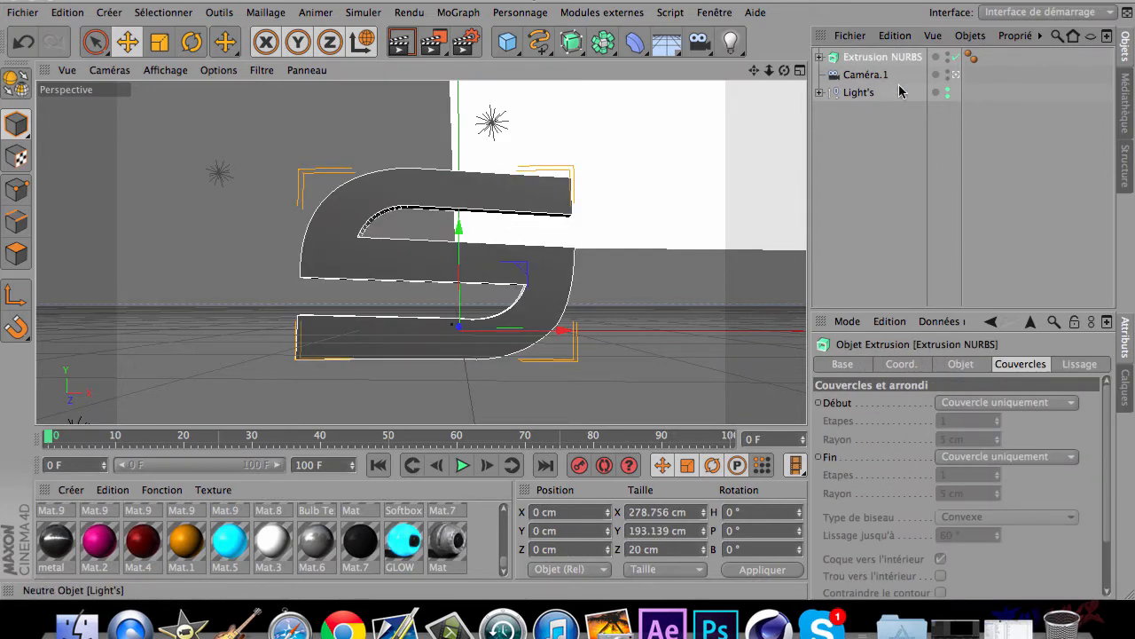
{"action": "left_click", "coordinate": [820, 57]}
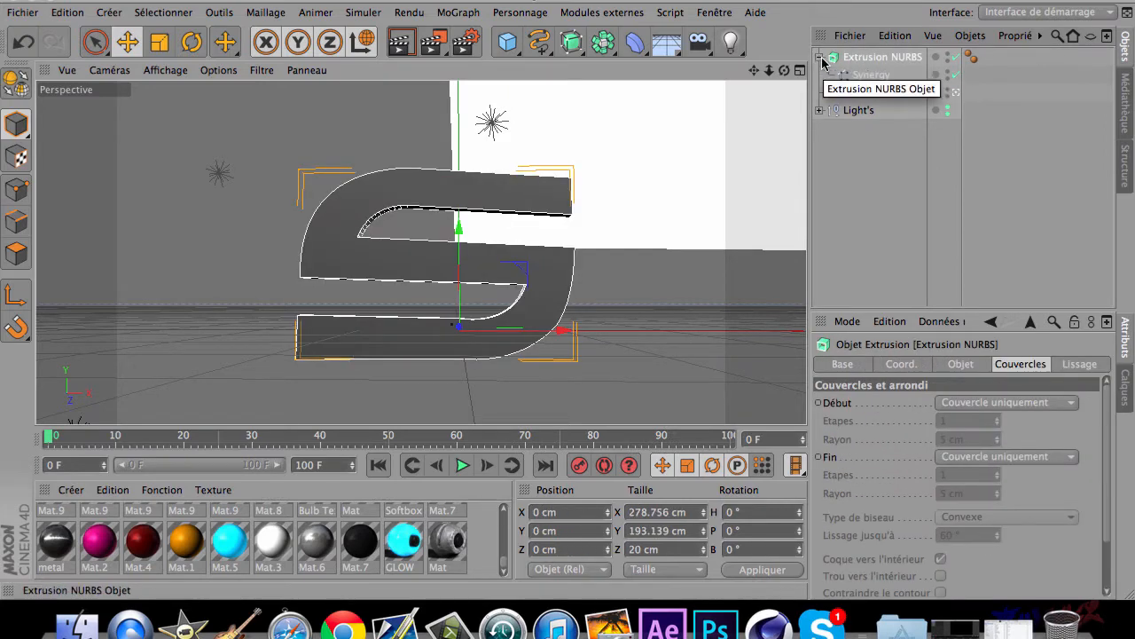
{"action": "left_click", "coordinate": [820, 58]}
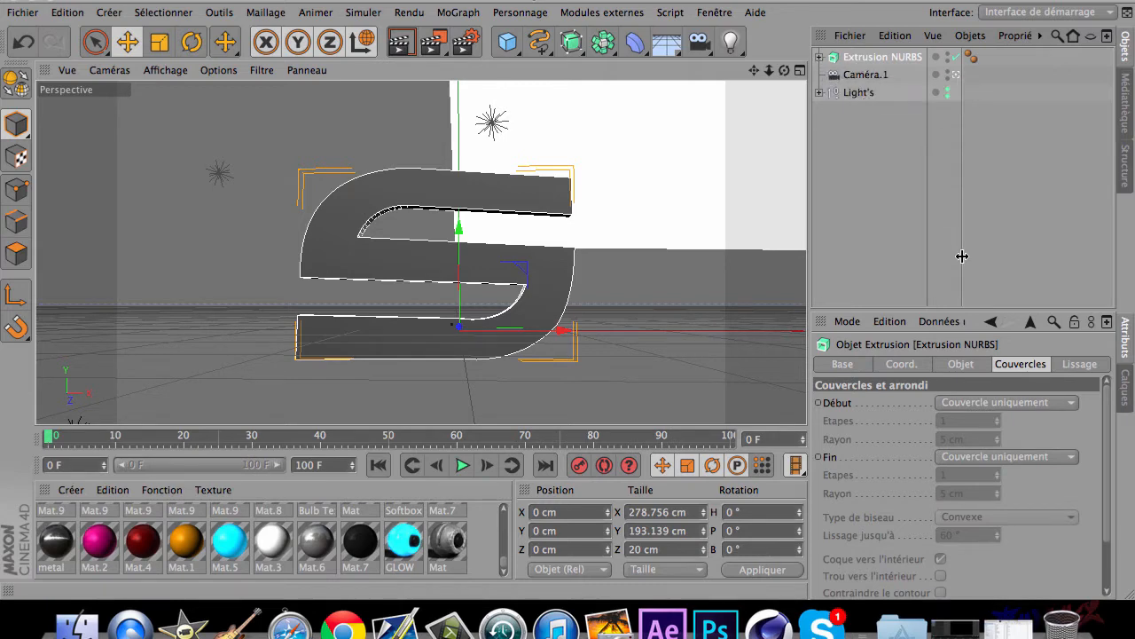
Step: Set the extrusion's Z movement to 60 cm
{"action": "left_click", "coordinate": [953, 364]}
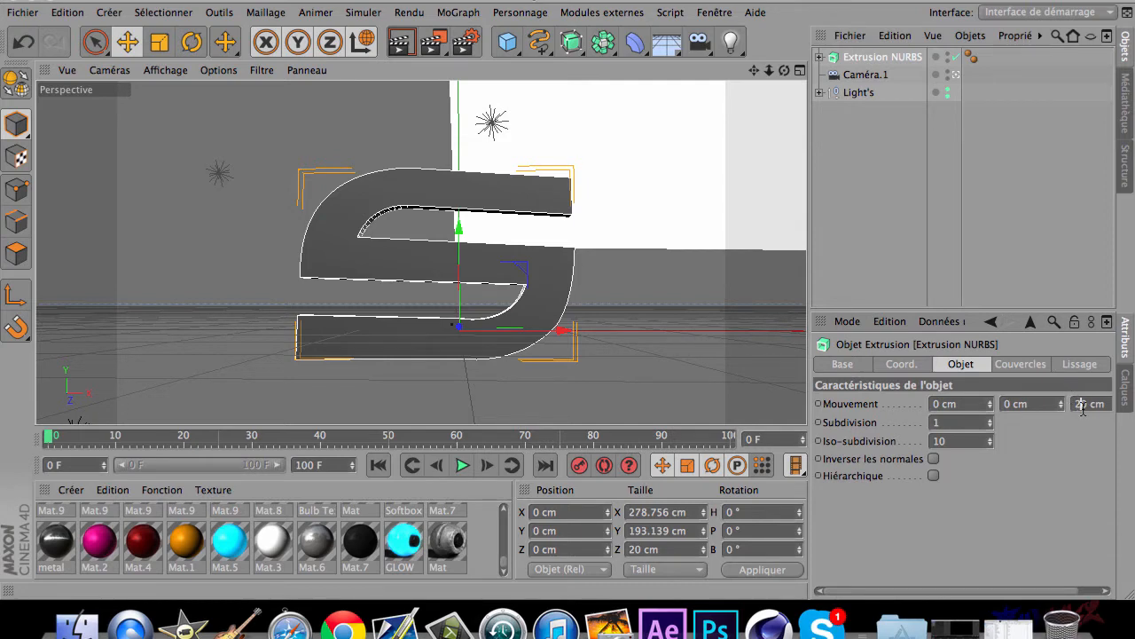
{"action": "key", "text": "Return"}
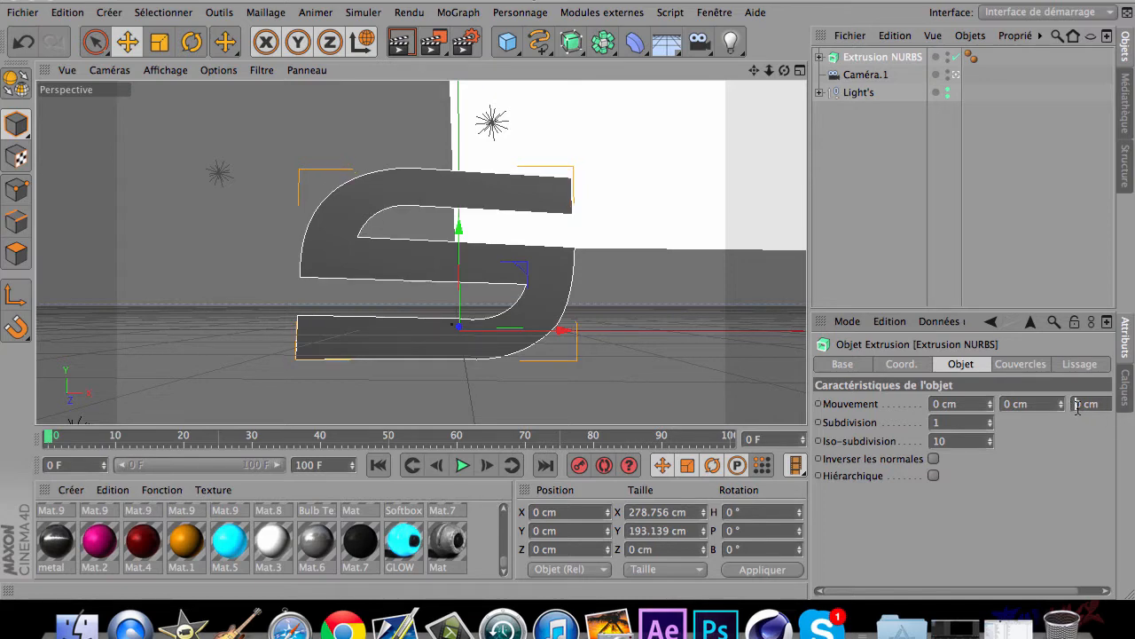
{"action": "key", "text": "Return"}
Step: Set both the start and end caps of the extrusion to Couvercle et biseau
{"action": "left_click", "coordinate": [1020, 364]}
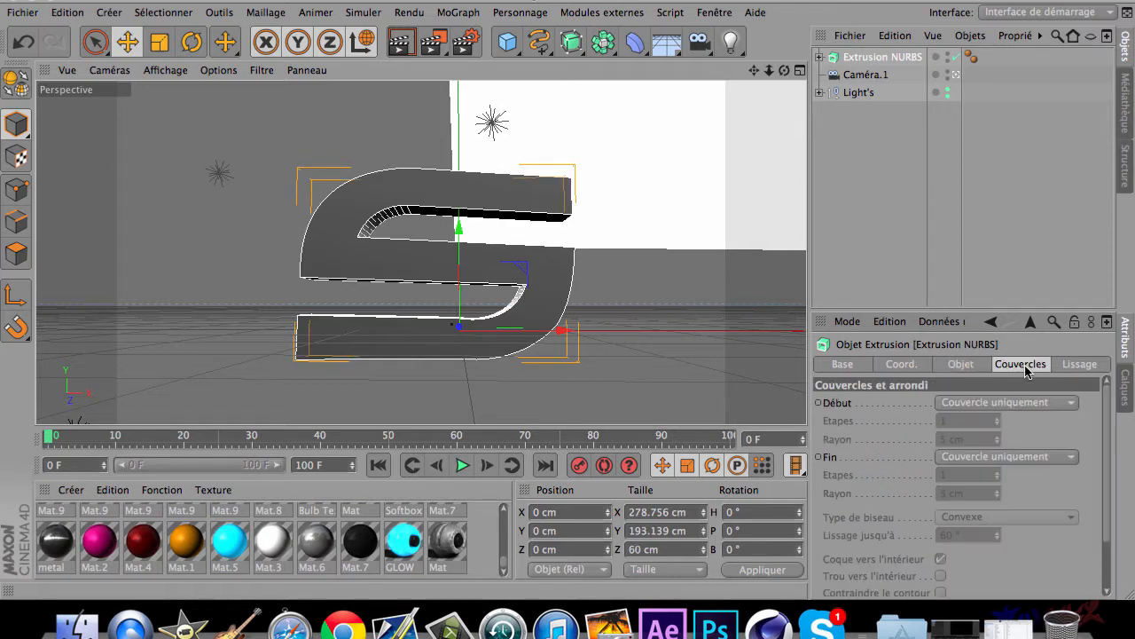
{"action": "left_click", "coordinate": [1016, 402]}
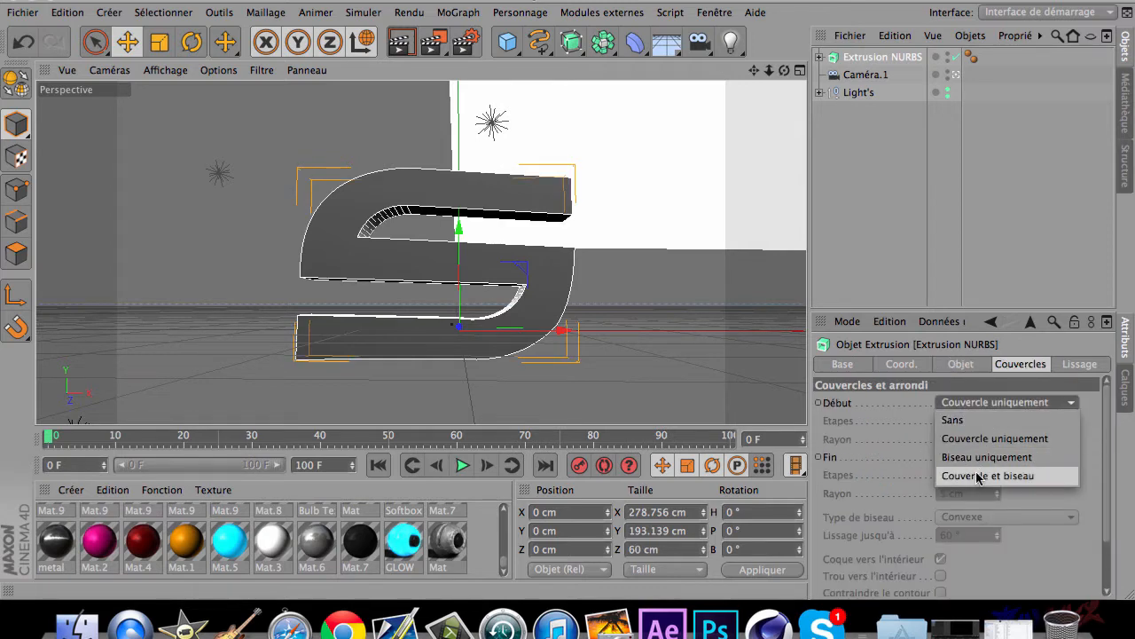
{"action": "left_click", "coordinate": [975, 475]}
{"action": "left_click", "coordinate": [971, 456]}
{"action": "left_click", "coordinate": [979, 528]}
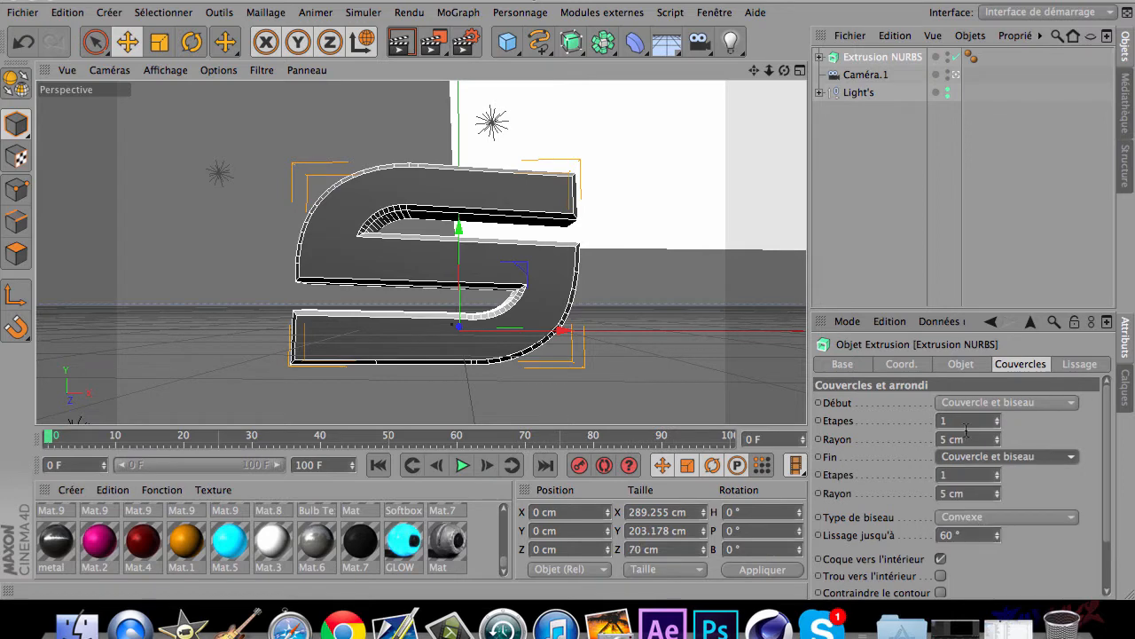
Step: Set the extrusion's start bevel radius to 1 cm and its end bevel radius to 3 cm
{"action": "double_click", "coordinate": [954, 437]}
{"action": "type", "text": "1"}
{"action": "key", "text": "Return"}
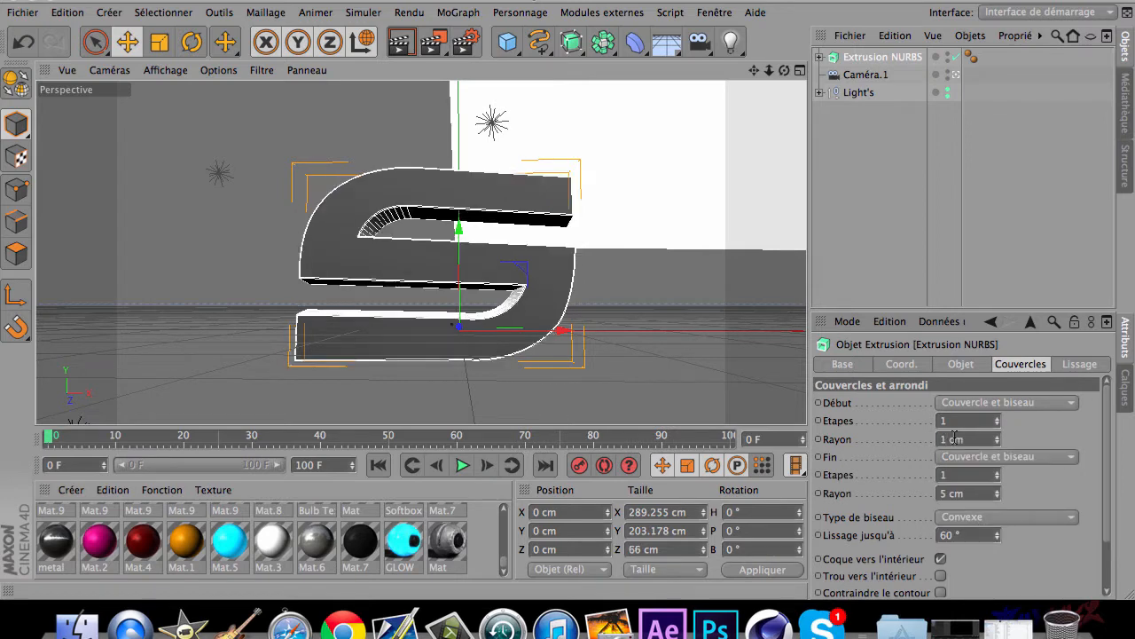
{"action": "double_click", "coordinate": [955, 493]}
{"action": "type", "text": "1"}
{"action": "key", "text": "Return"}
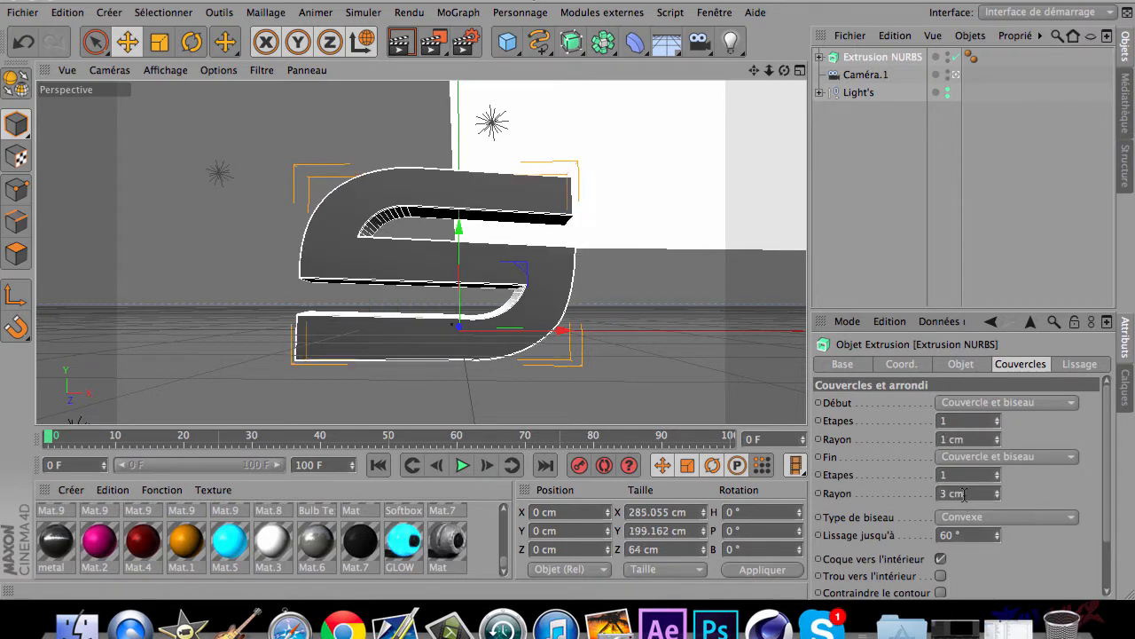
Step: Apply the dark reflective material named Mat to the extruded S
{"action": "left_click", "coordinate": [857, 149]}
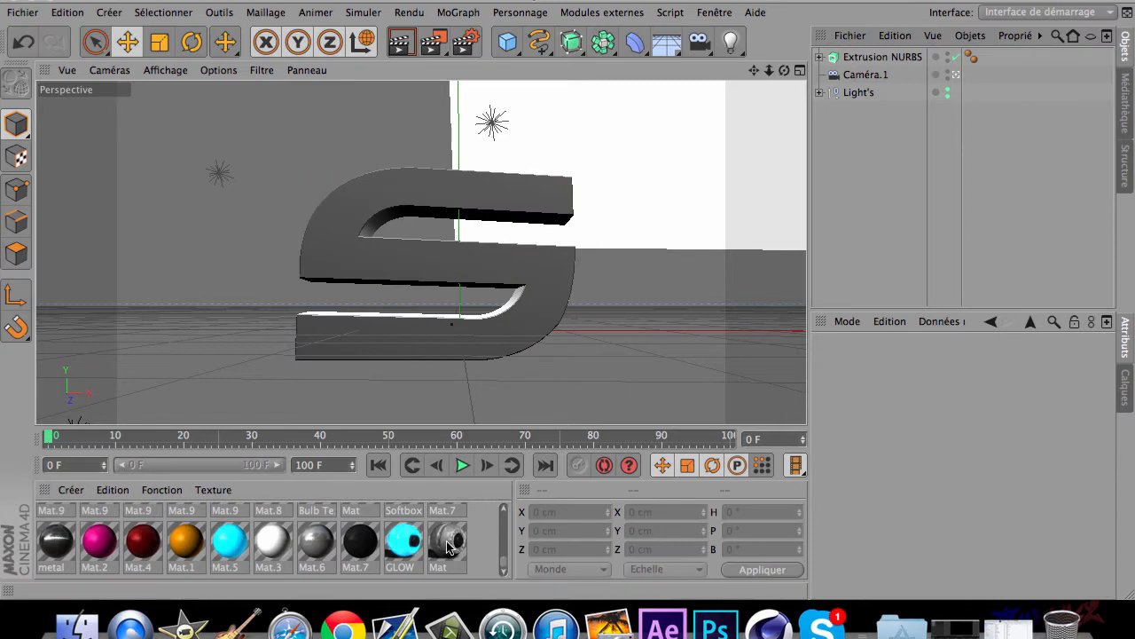
{"action": "left_click_drag", "start_coordinate": [448, 545], "coordinate": [883, 57]}
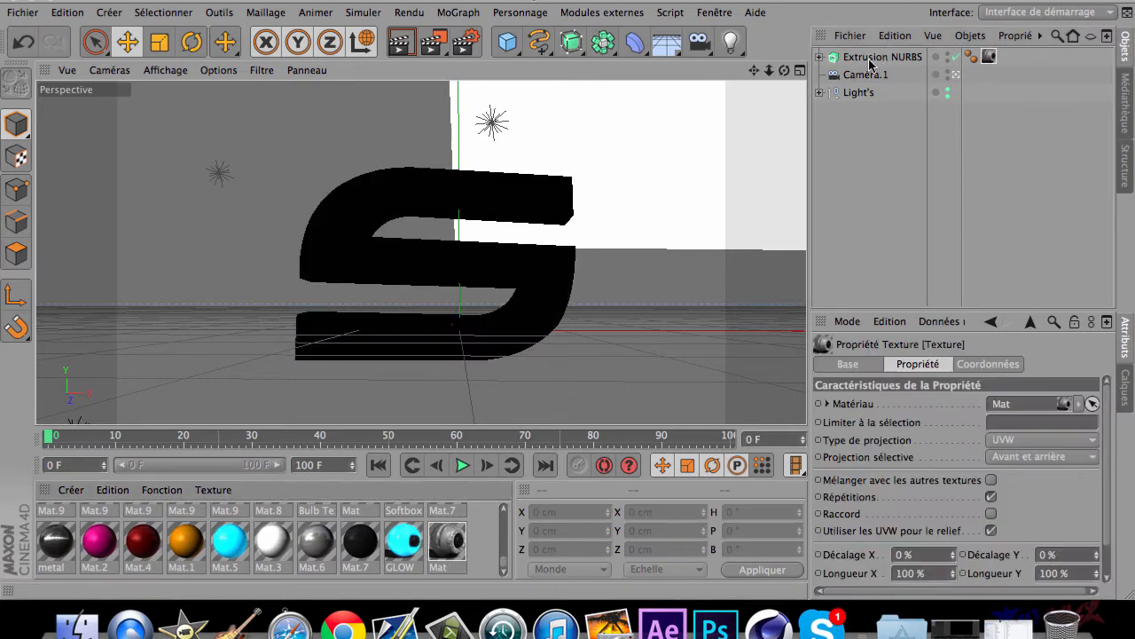
{"action": "left_click", "coordinate": [881, 166]}
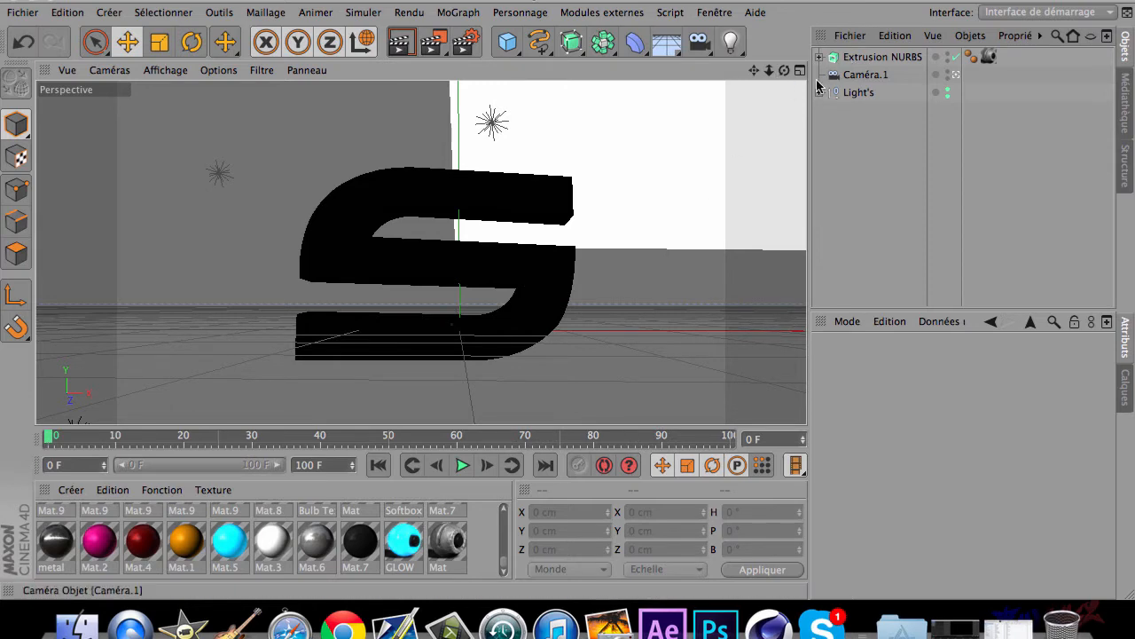
Step: Duplicate the textured Extrusion NURBS object
{"action": "left_click", "coordinate": [905, 59]}
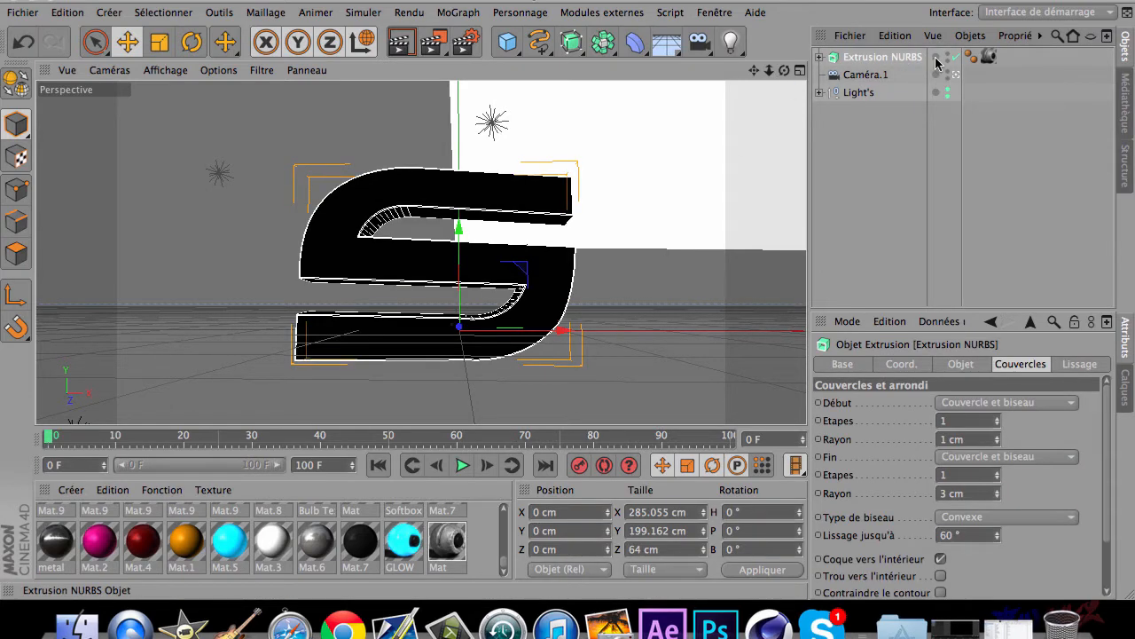
{"action": "key", "text": "ctrl+c"}
{"action": "key", "text": "ctrl+v"}
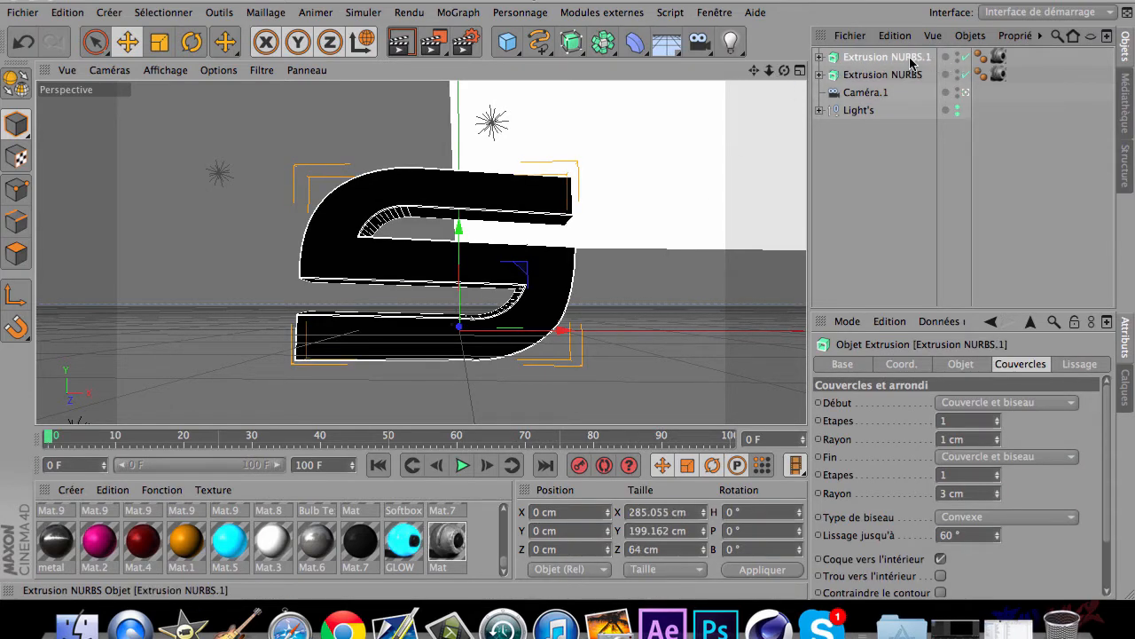
Step: Add a Réseau d'atomes object and nest the duplicated extrusion inside it
{"action": "left_click", "coordinate": [604, 42]}
{"action": "left_click", "coordinate": [779, 71]}
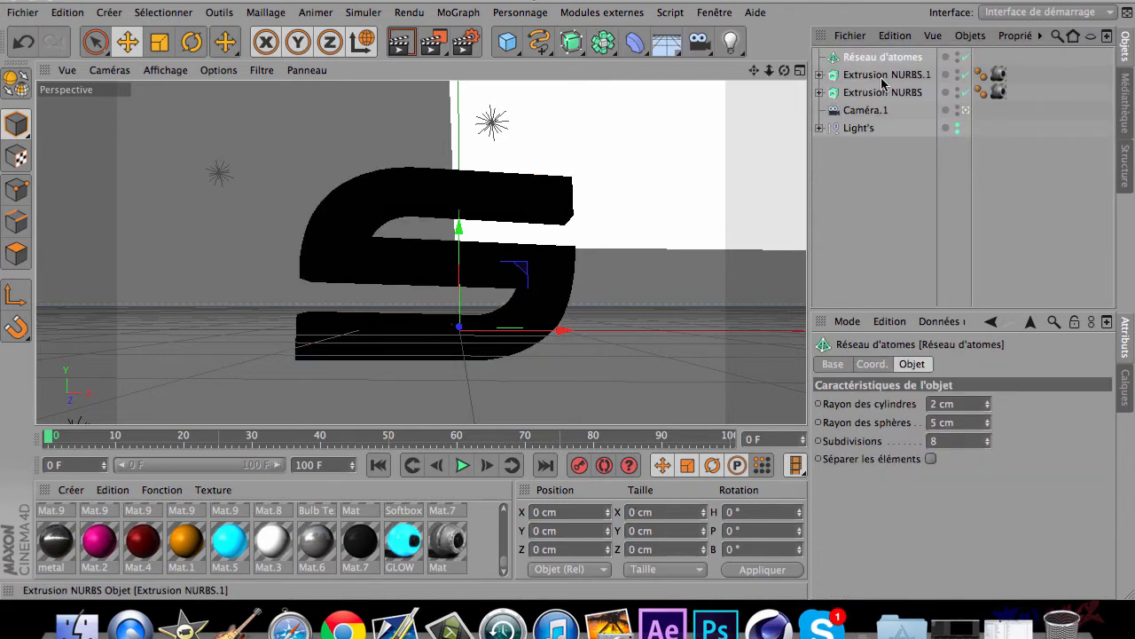
{"action": "left_click_drag", "start_coordinate": [907, 81], "coordinate": [905, 58]}
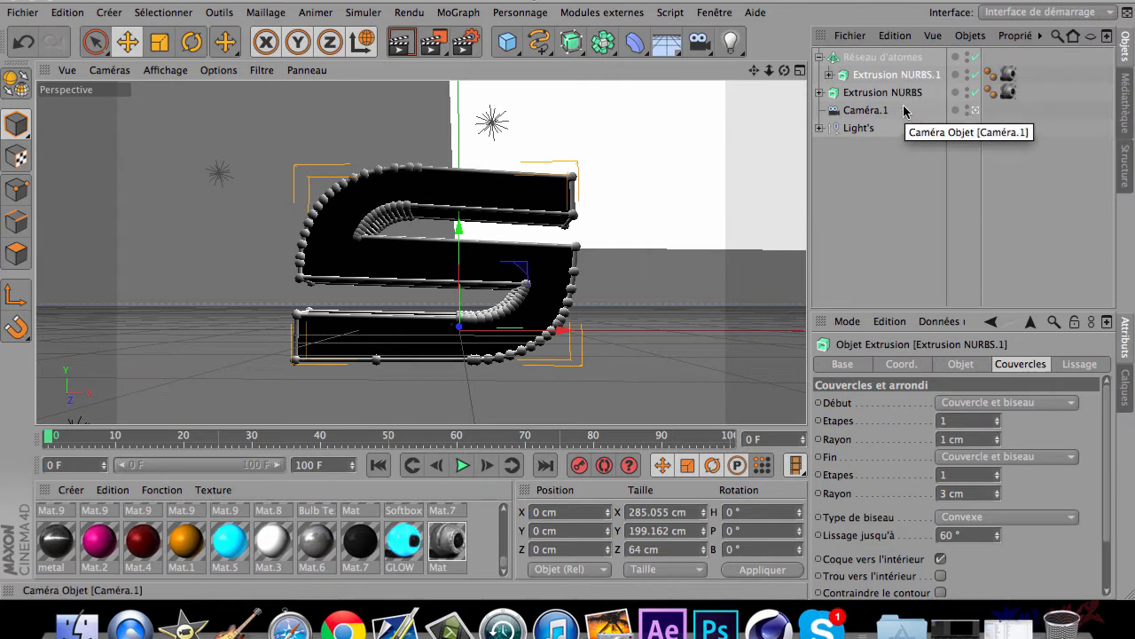
{"action": "left_click", "coordinate": [820, 57]}
Step: Set the Réseau d'atomes cylinder radius to 0.5 cm and its sphere radius to 0.3 cm
{"action": "left_click", "coordinate": [857, 57]}
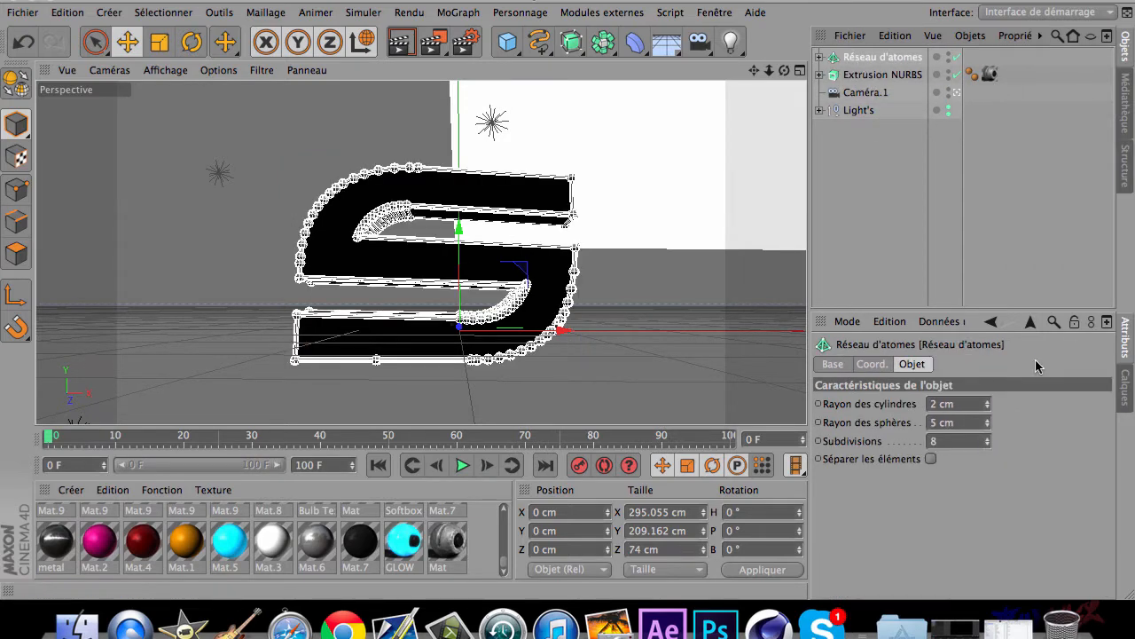
{"action": "left_click", "coordinate": [960, 404]}
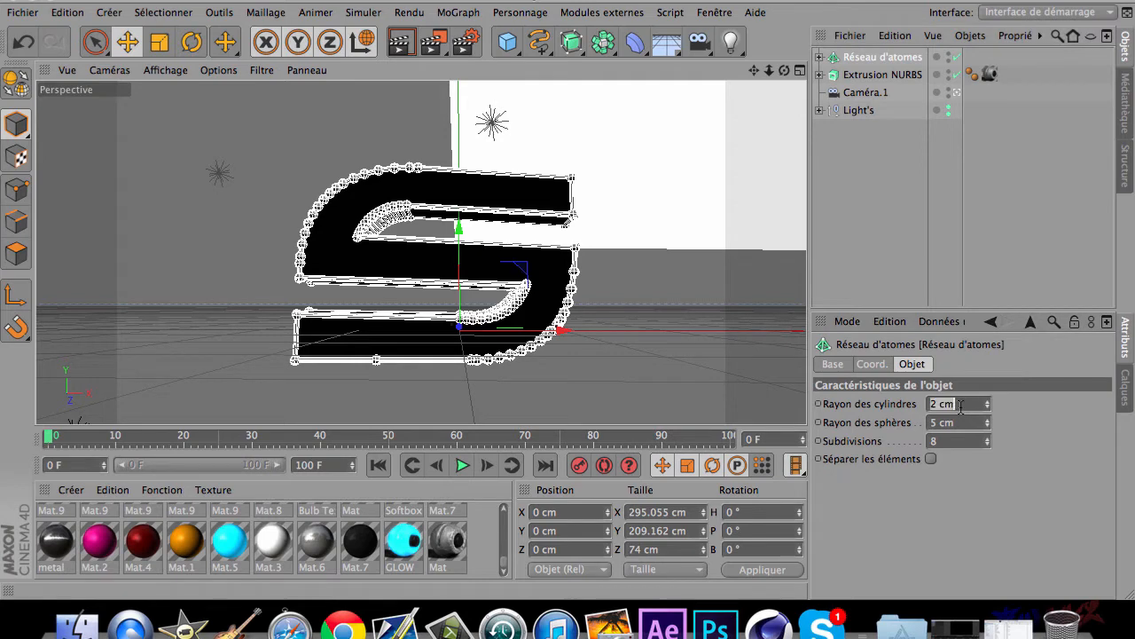
{"action": "type", "text": "0,01"}
{"action": "key", "text": "Return"}
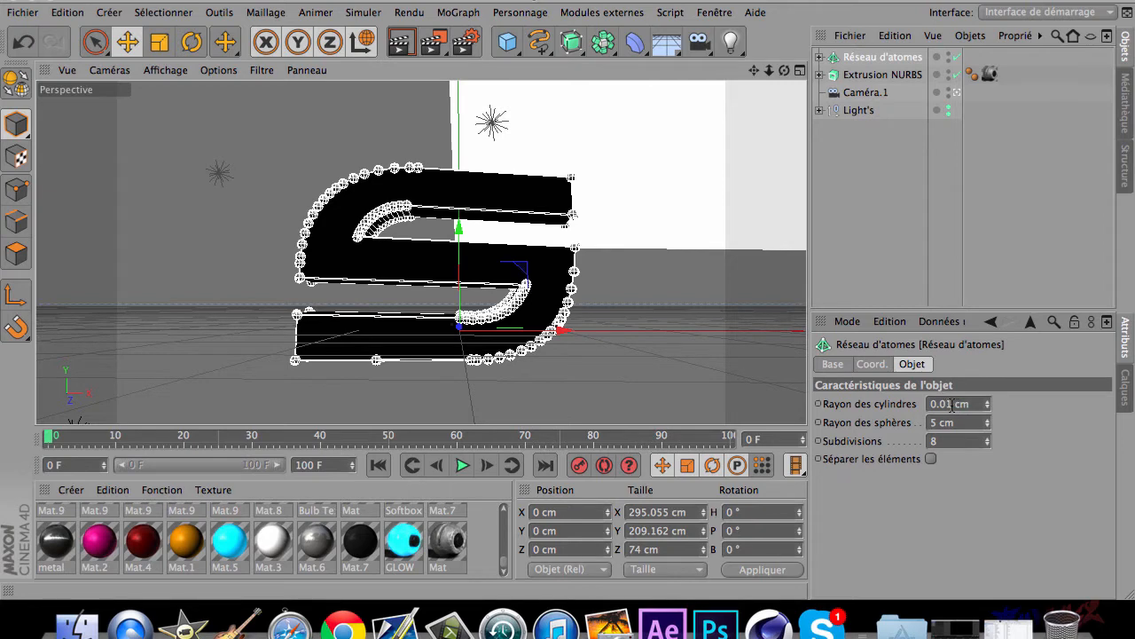
{"action": "type", "text": "5"}
{"action": "key", "text": "Return"}
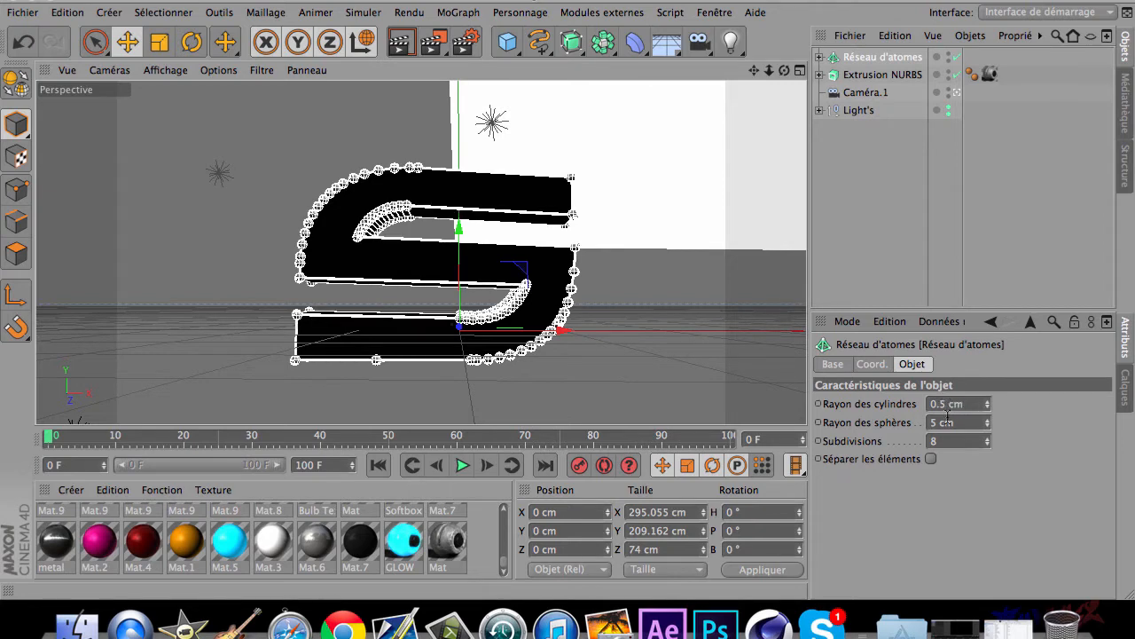
{"action": "left_click", "coordinate": [944, 422]}
{"action": "type", "text": "0.3"}
{"action": "key", "text": "Return"}
Step: Apply the GLOW material to the Réseau d'atomes object
{"action": "left_click", "coordinate": [892, 280]}
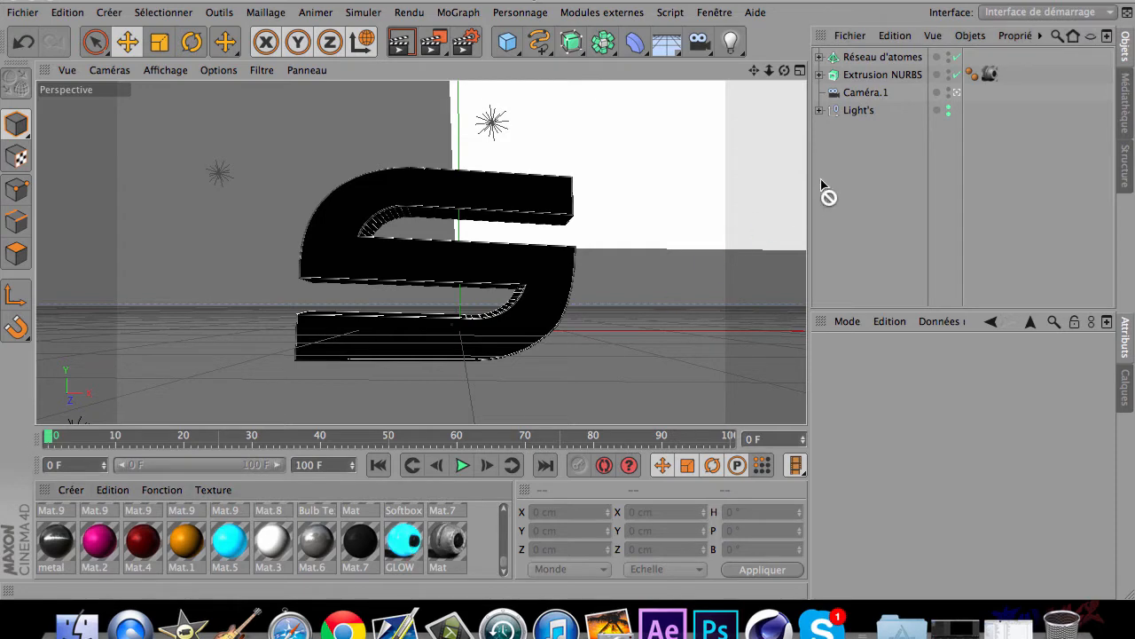
{"action": "left_click_drag", "start_coordinate": [876, 59], "coordinate": [878, 58]}
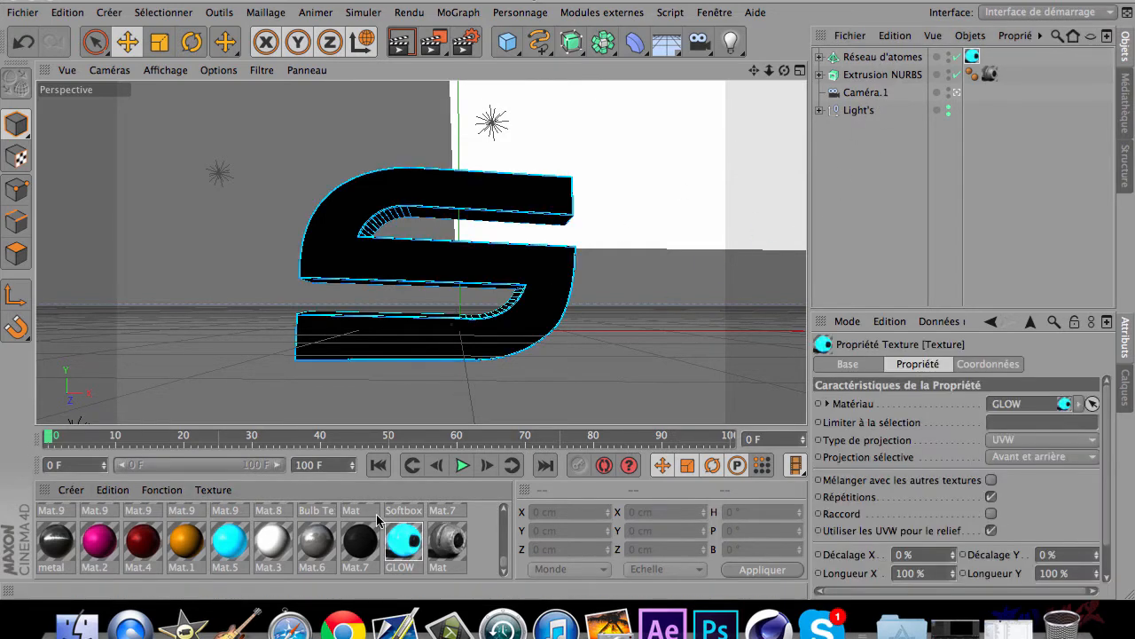
Step: Turn off reflection in the GLOW material and lower its luminescence intensity to 41 %
{"action": "double_click", "coordinate": [394, 556]}
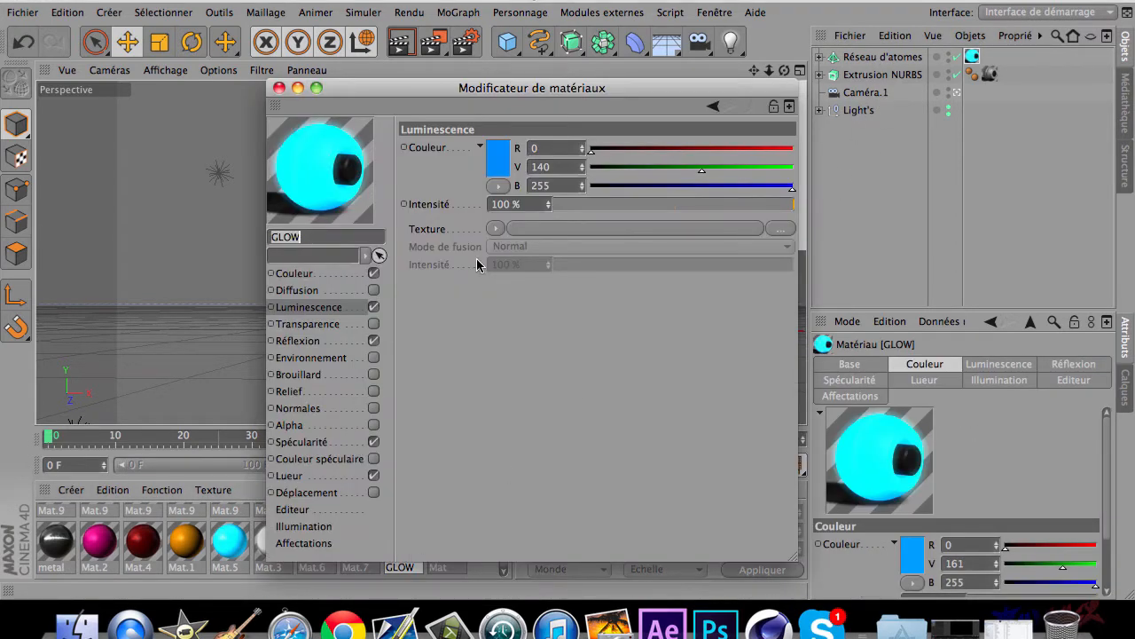
{"action": "left_click", "coordinate": [373, 341]}
{"action": "left_click_drag", "start_coordinate": [583, 202], "coordinate": [652, 203]}
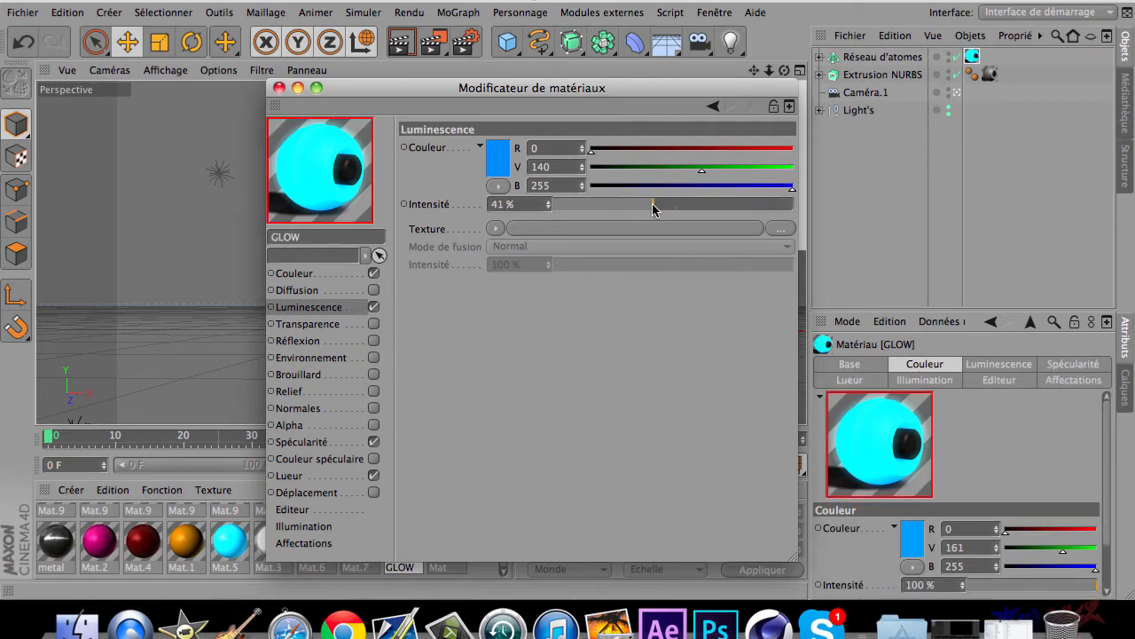
{"action": "left_click", "coordinate": [278, 87]}
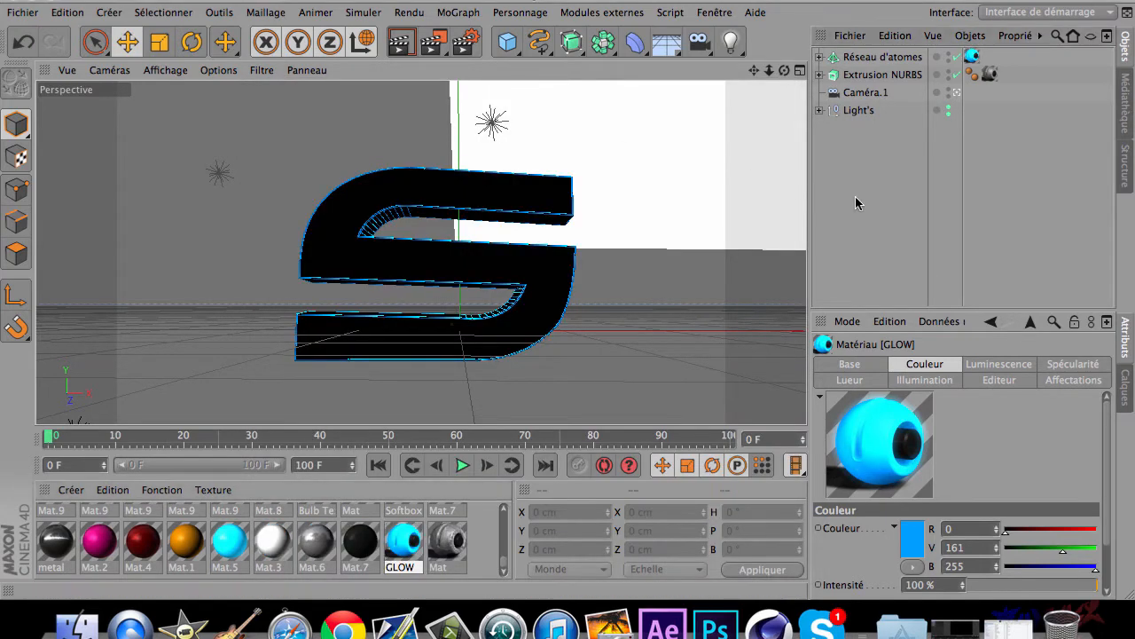
Step: Duplicate the Extrusion NURBS object in the scene
{"action": "left_click", "coordinate": [878, 76]}
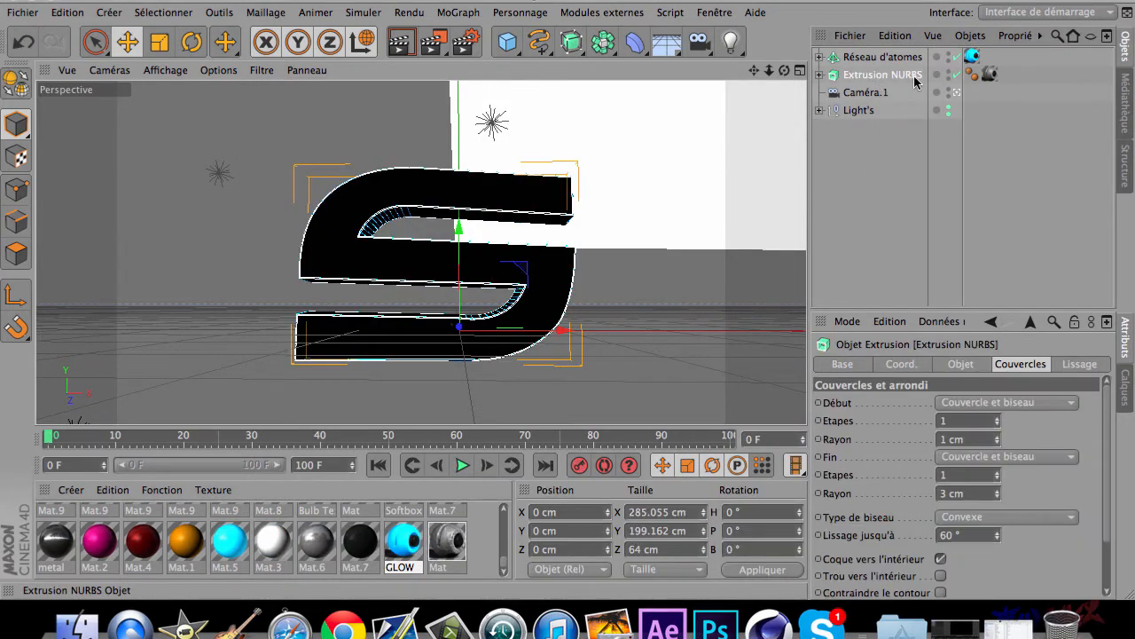
{"action": "key", "text": "super+c"}
{"action": "key", "text": "super+v"}
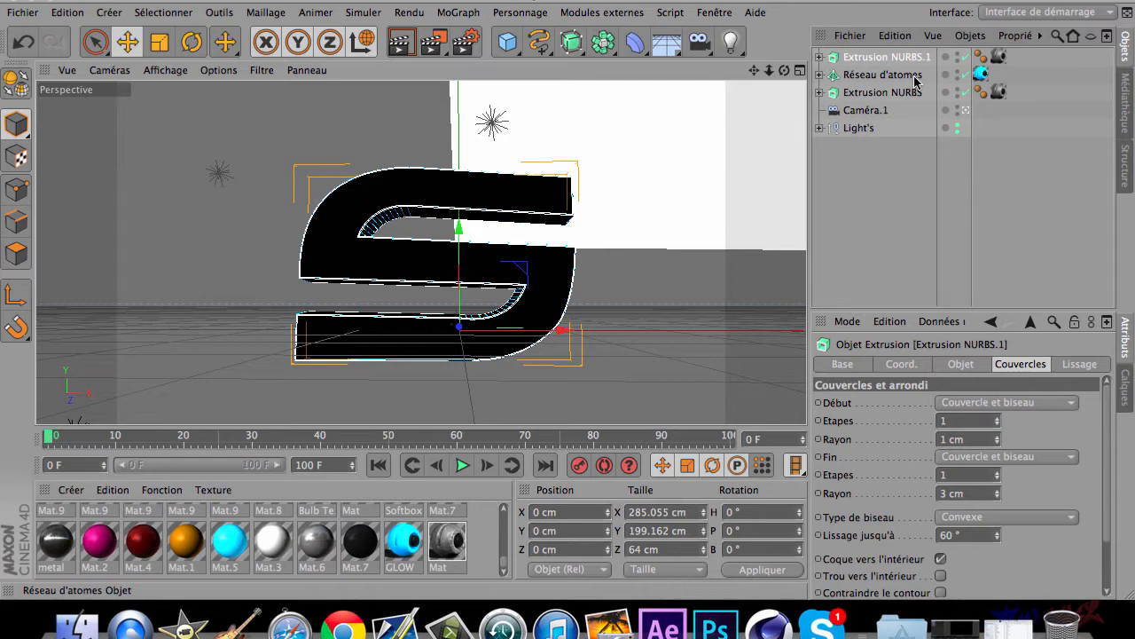
Step: Fracture the duplicated extrusion with NitroBlast Main, using Extreme quality and 200 pieces
{"action": "left_click", "coordinate": [626, 15]}
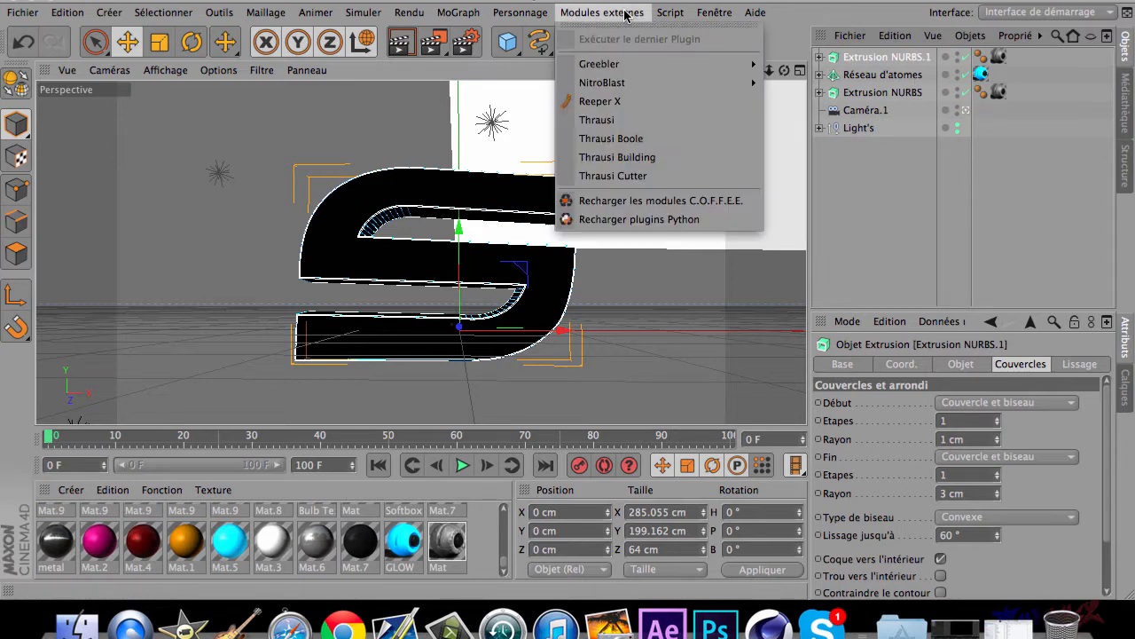
{"action": "mouse_move", "coordinate": [755, 89]}
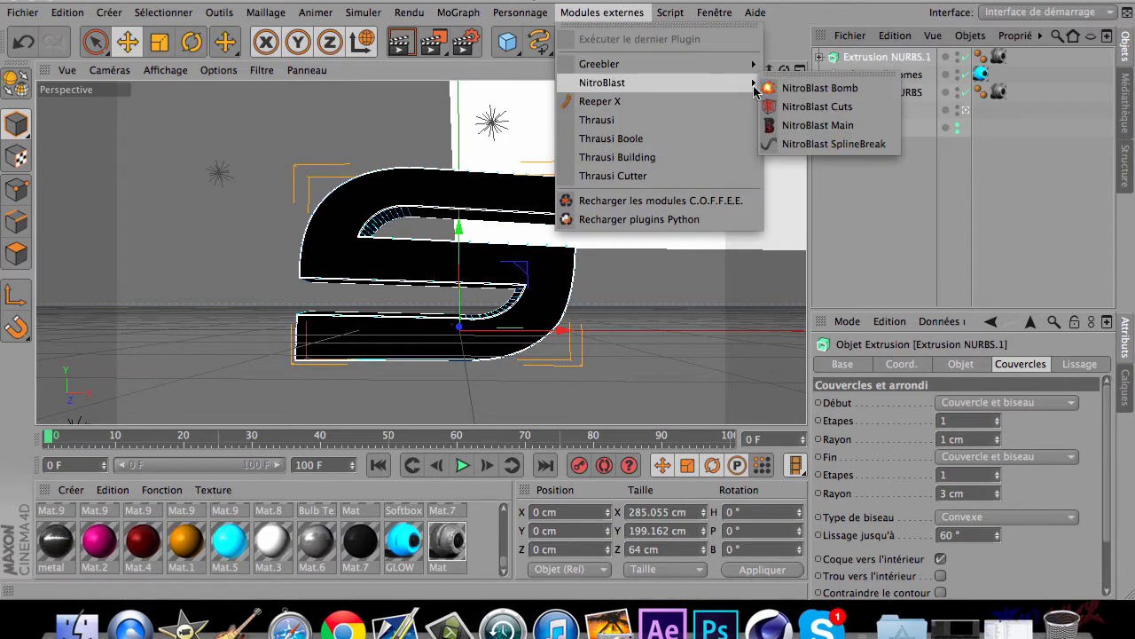
{"action": "left_click", "coordinate": [796, 126]}
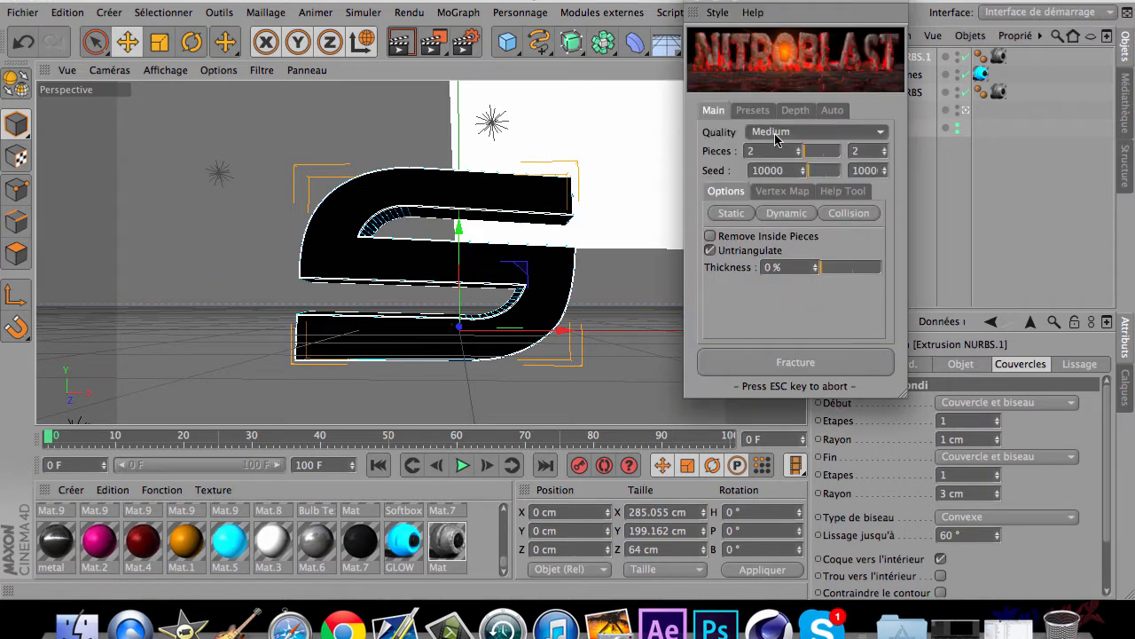
{"action": "left_click", "coordinate": [777, 133]}
{"action": "left_click", "coordinate": [785, 203]}
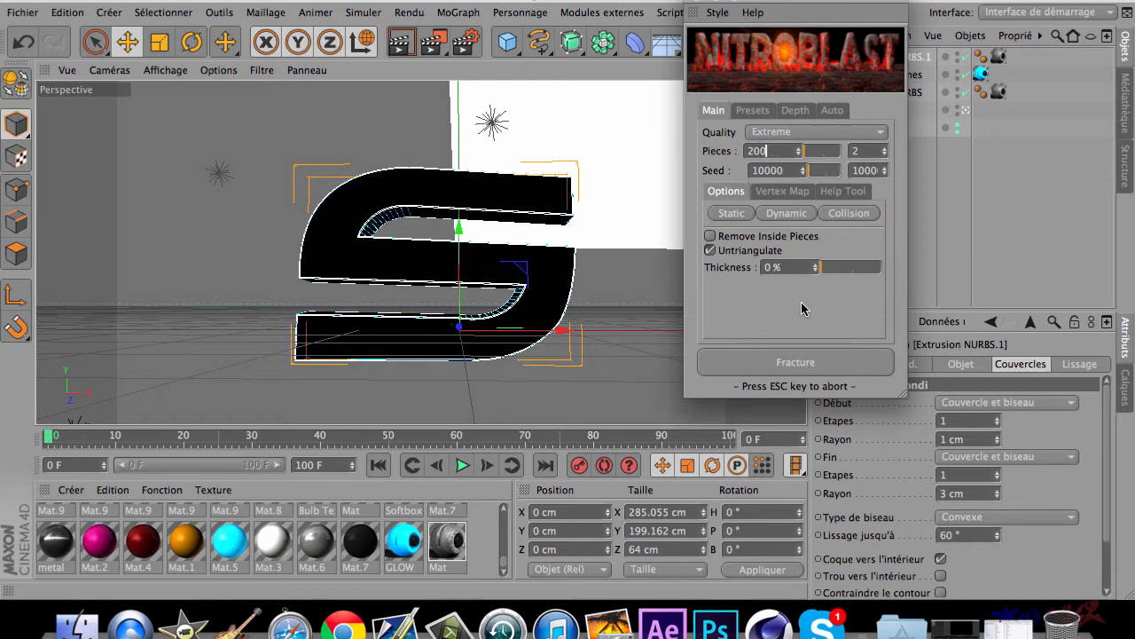
{"action": "left_click", "coordinate": [786, 363]}
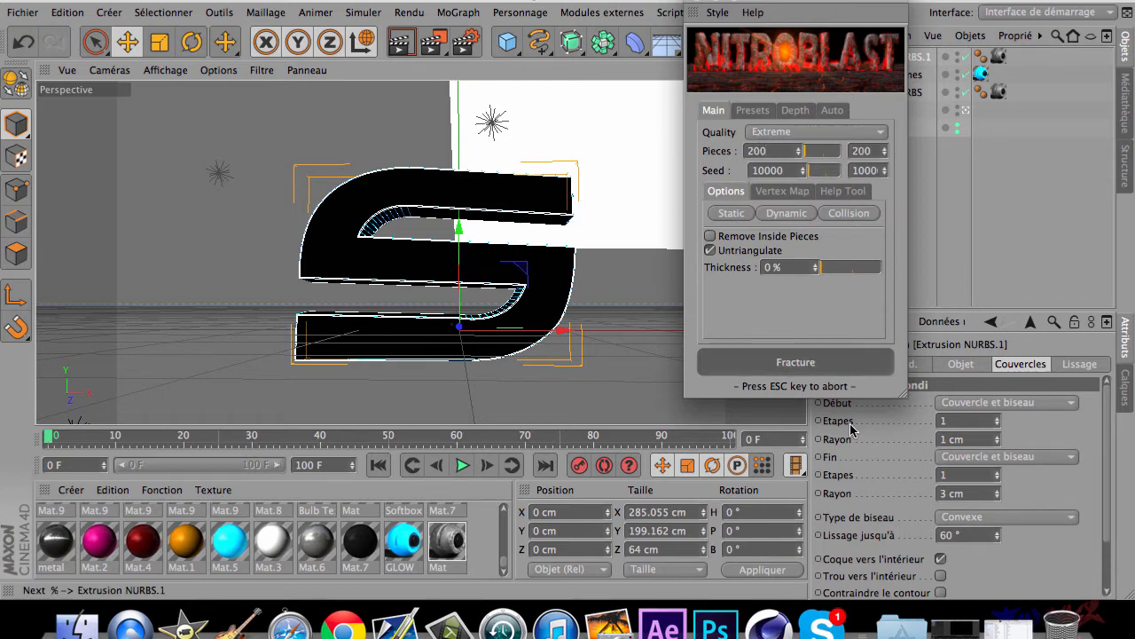
{"action": "left_click", "coordinate": [342, 625]}
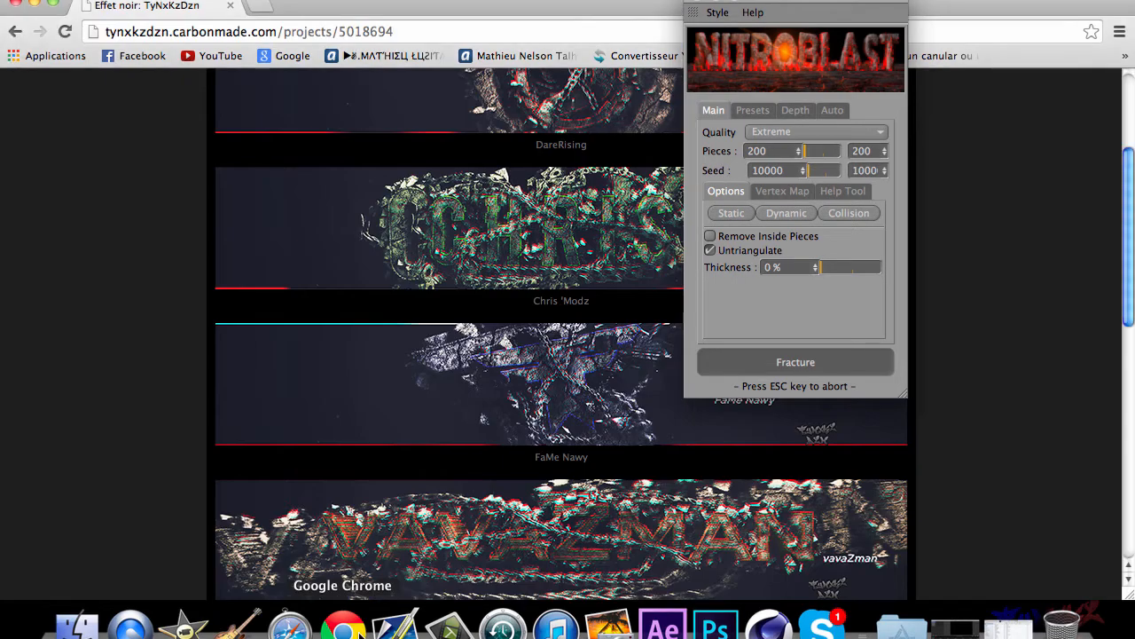
{"action": "left_click_drag", "start_coordinate": [865, 3], "coordinate": [1090, 7]}
{"action": "scroll", "coordinate": [736, 307], "scroll_direction": "down", "scroll_amount": 15}
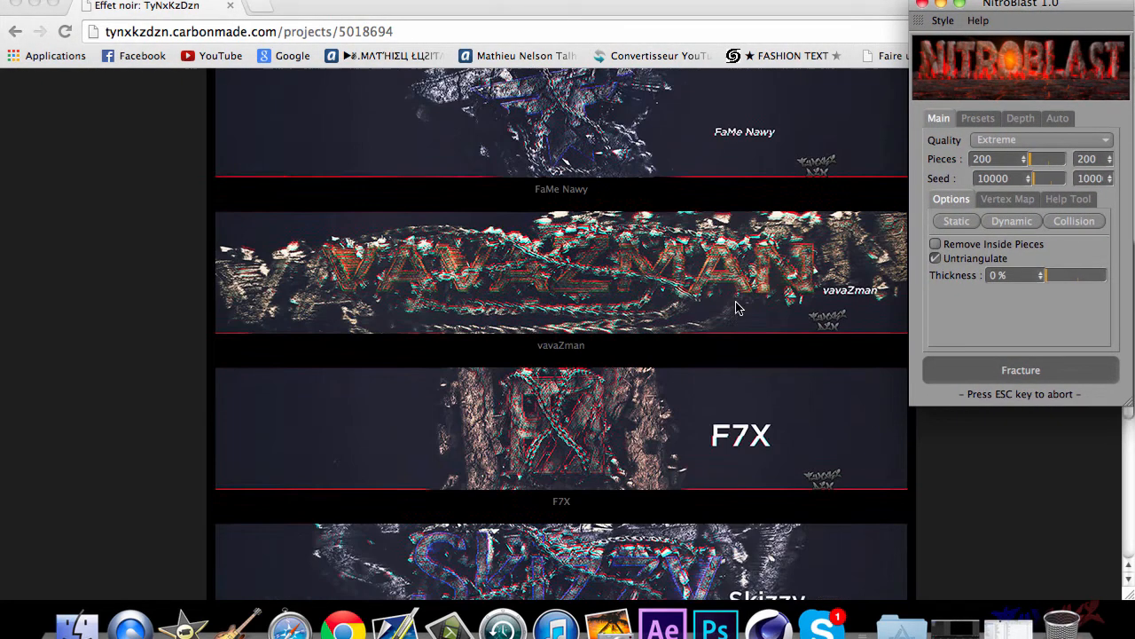
{"action": "scroll", "coordinate": [735, 308], "scroll_direction": "up", "scroll_amount": 15}
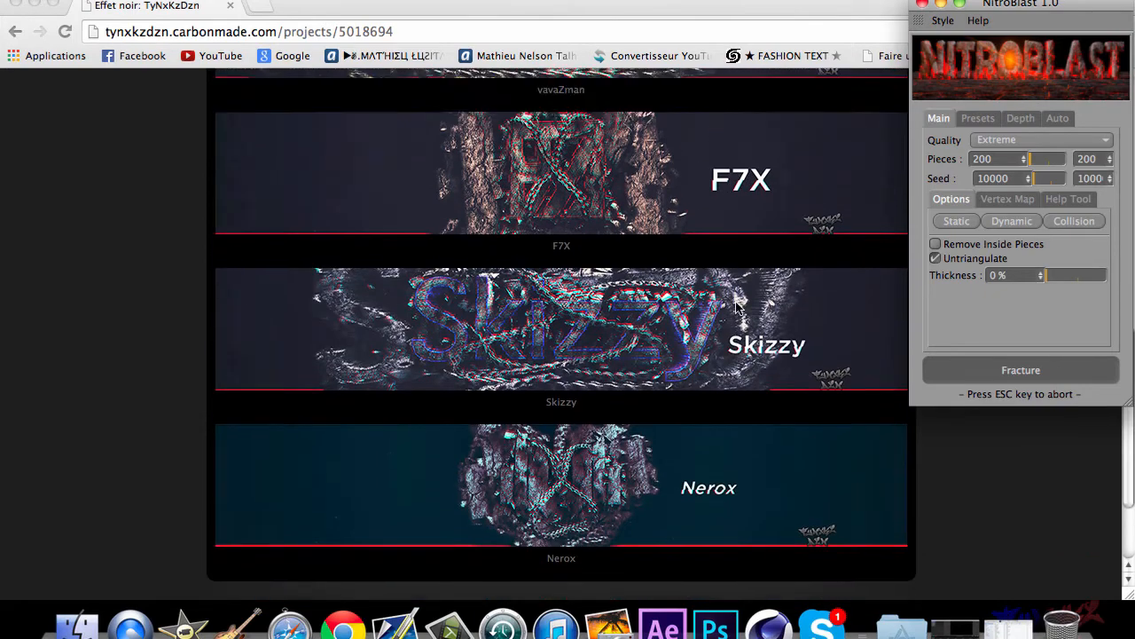
{"action": "left_click", "coordinate": [822, 626]}
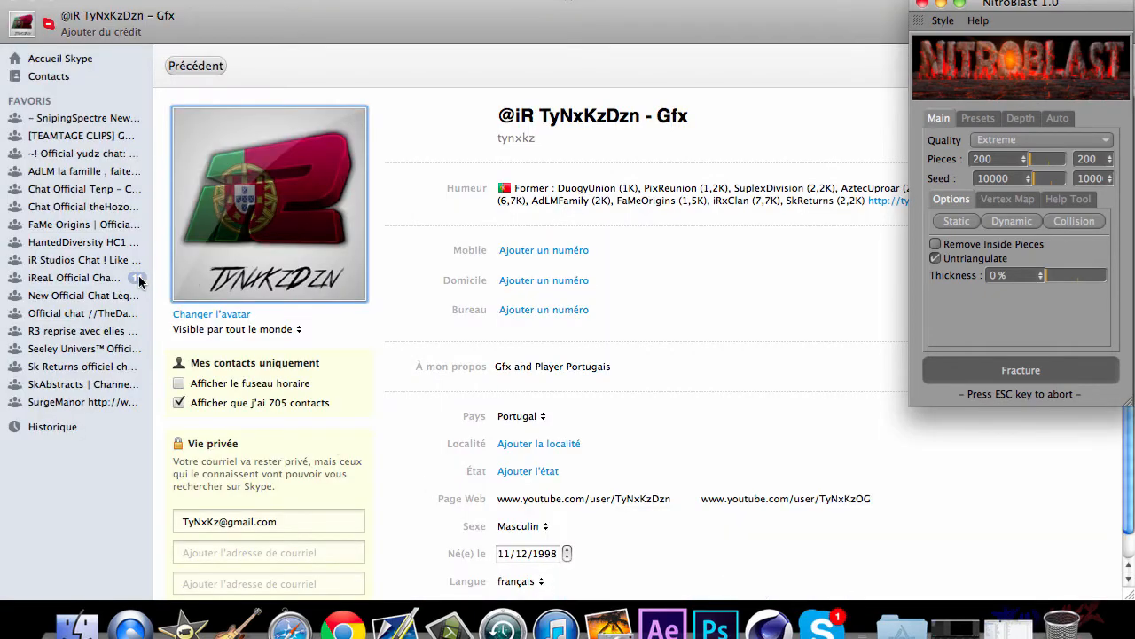
{"action": "left_click", "coordinate": [89, 277]}
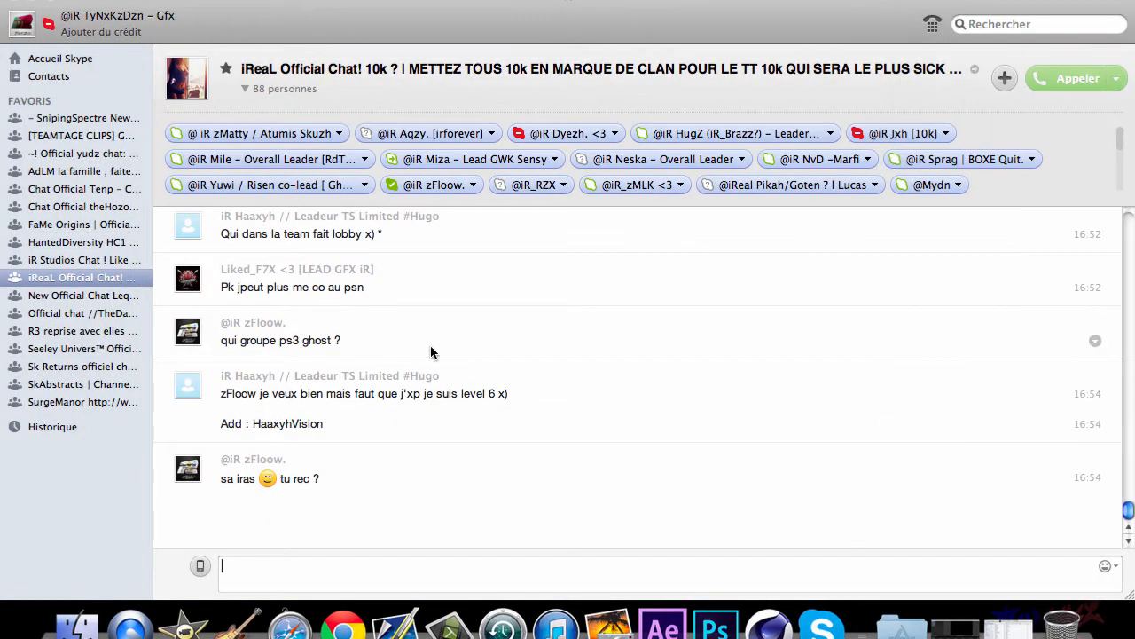
{"action": "left_click", "coordinate": [11, 3]}
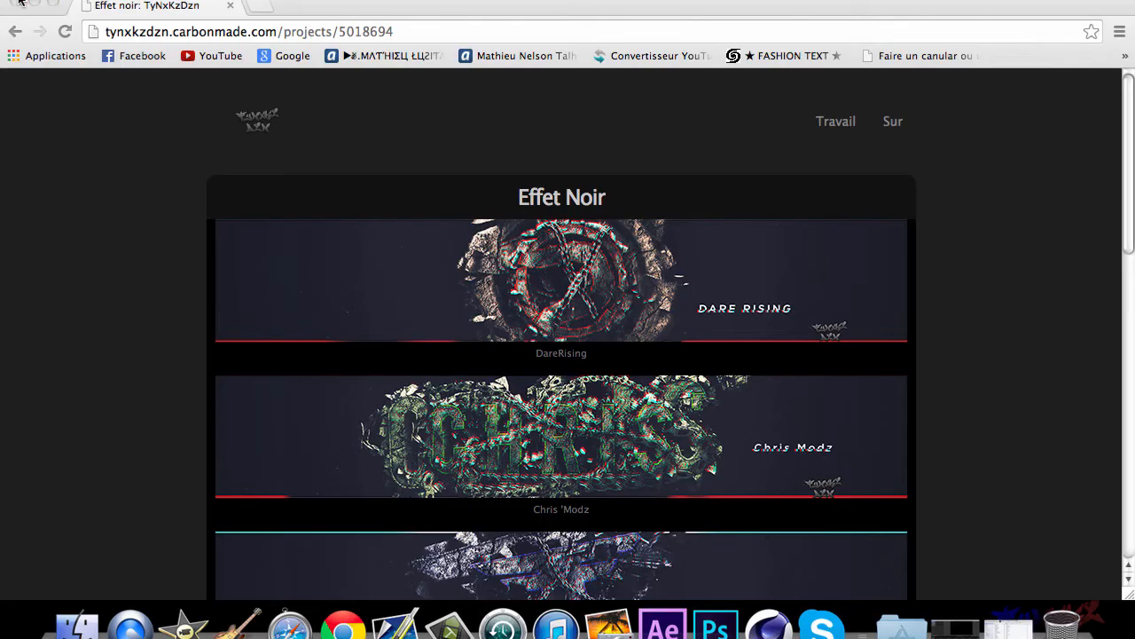
{"action": "left_click", "coordinate": [768, 625]}
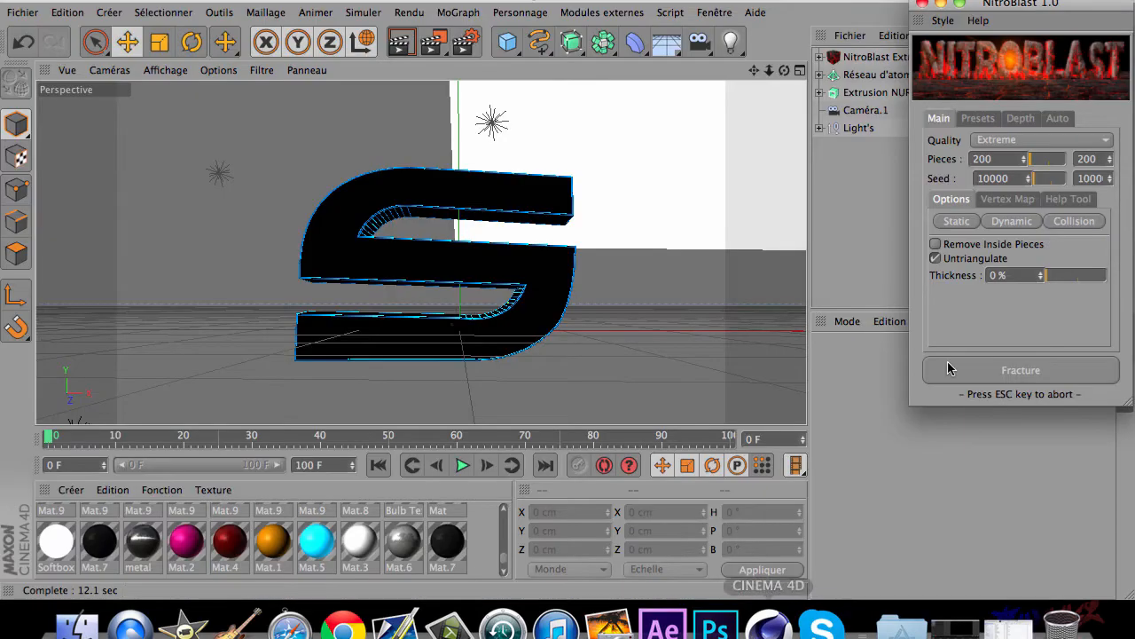
Step: Close the NitroBlast window and delete the Default_IN texture tag from the fractured extrusion
{"action": "left_click", "coordinate": [922, 4]}
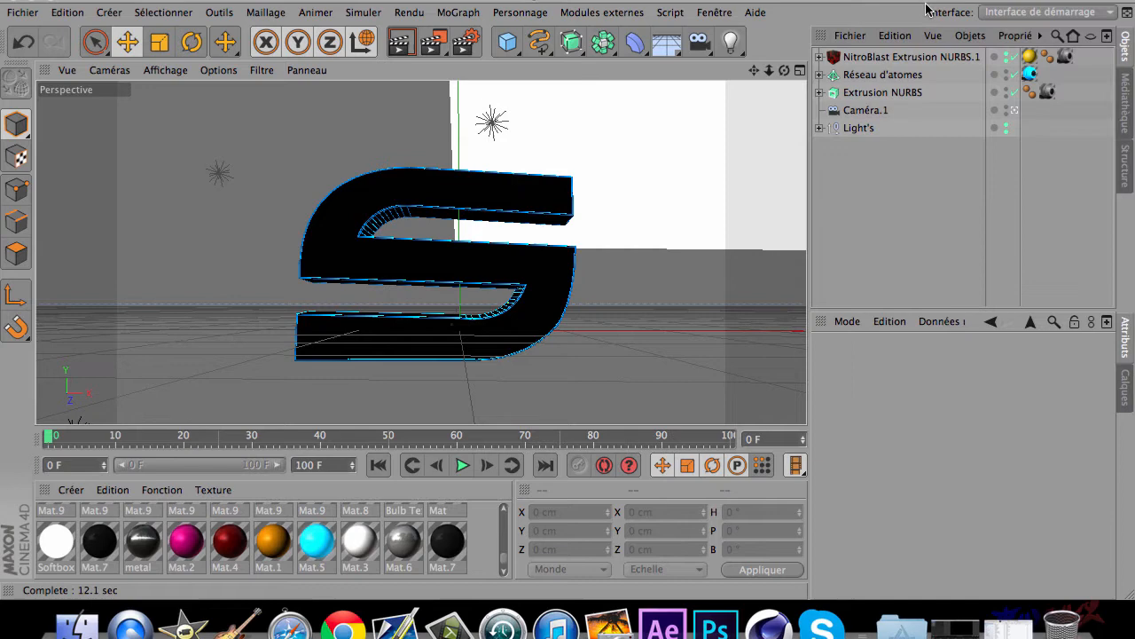
{"action": "left_click", "coordinate": [1029, 57]}
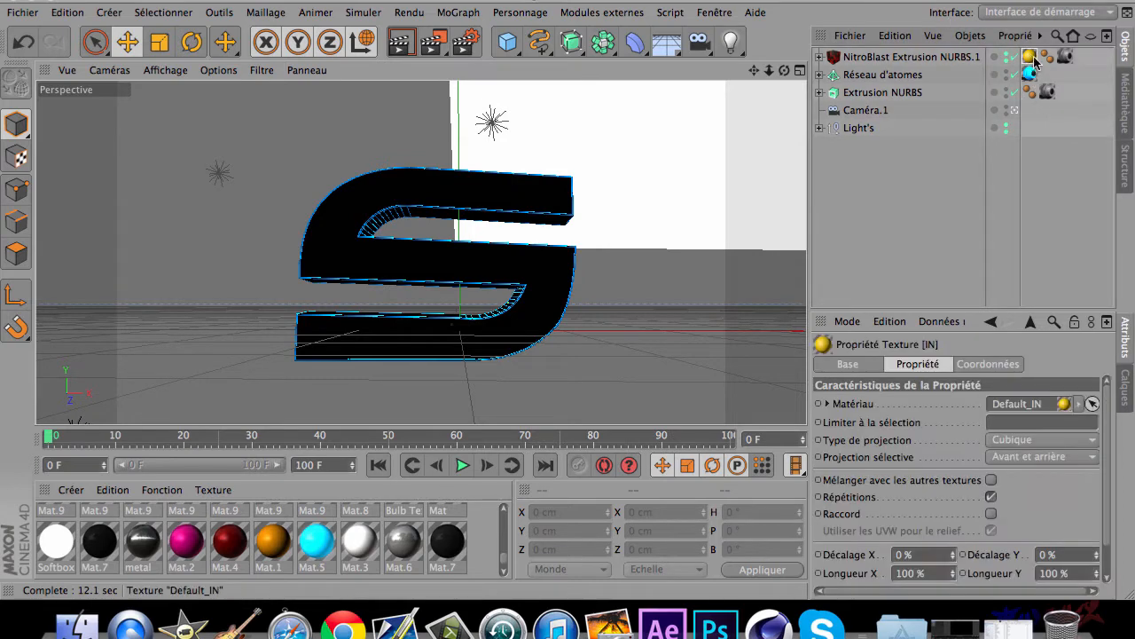
{"action": "left_click", "coordinate": [896, 36]}
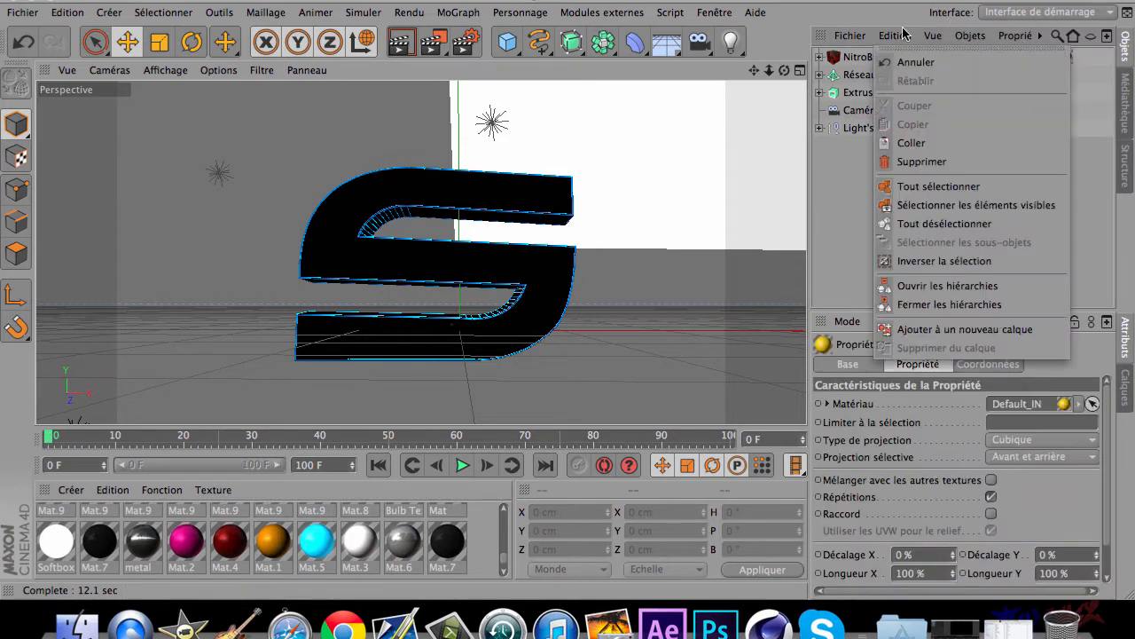
{"action": "left_click", "coordinate": [934, 161]}
Step: Apply the metal material to the NitroBlast Extrusion NURBS.1 object
{"action": "left_click", "coordinate": [144, 540]}
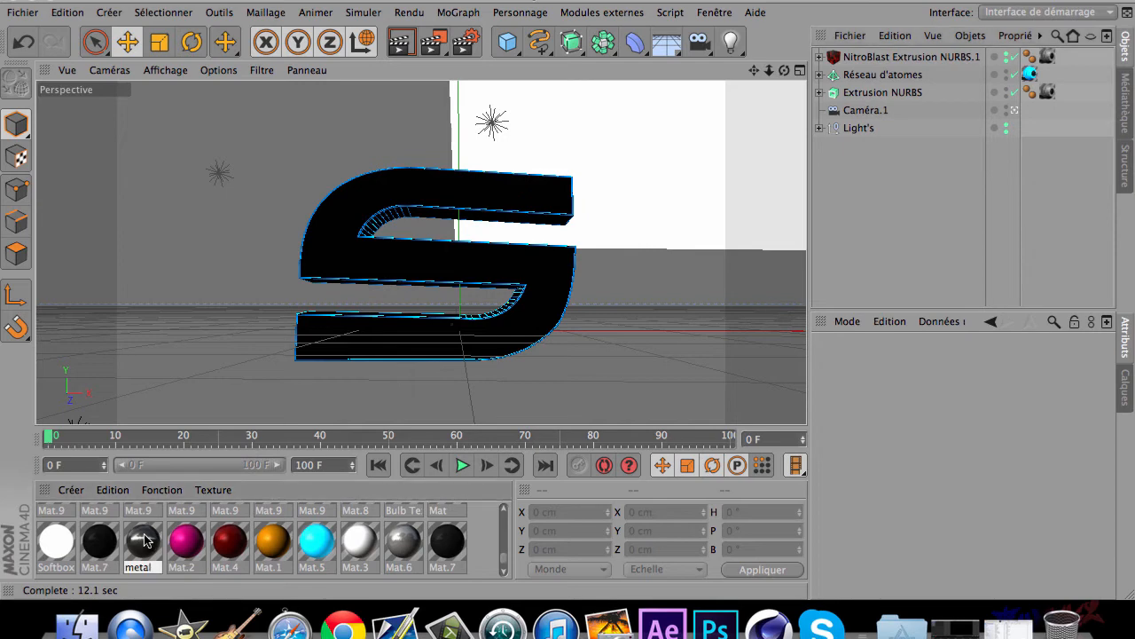
{"action": "left_click_drag", "start_coordinate": [144, 541], "coordinate": [1067, 57]}
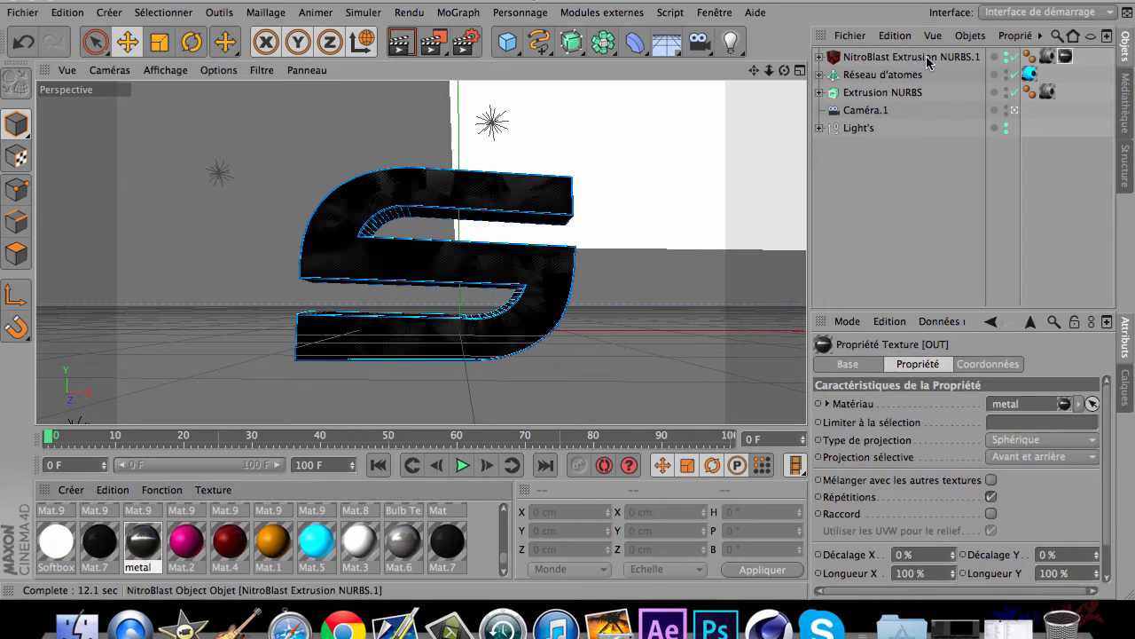
{"action": "left_click", "coordinate": [1021, 55]}
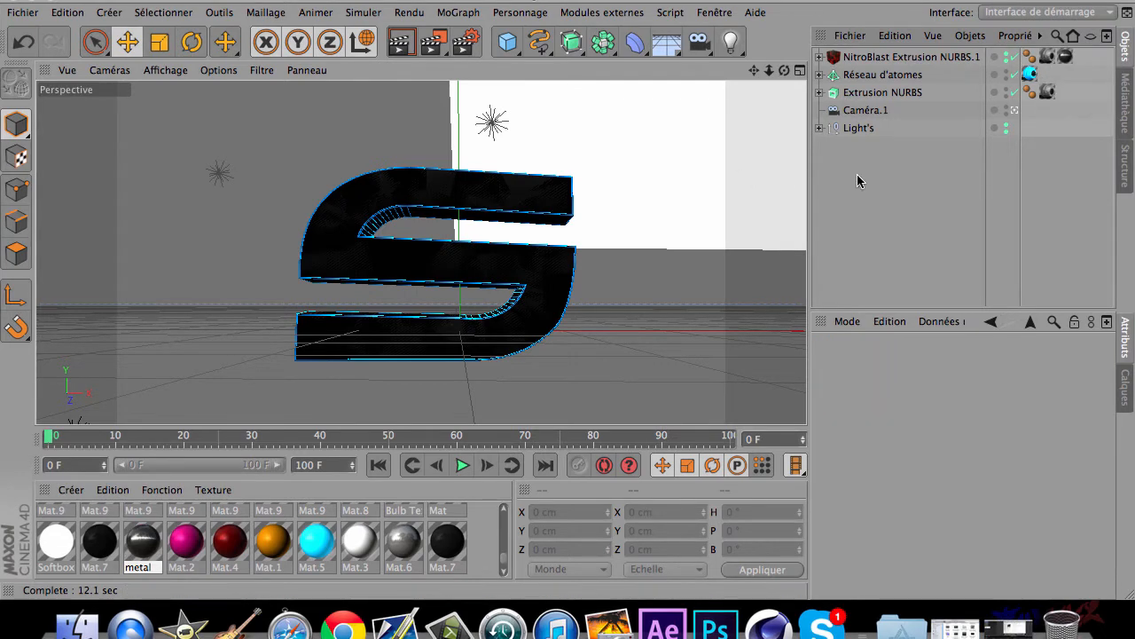
Step: Reorder the metal texture tag so it comes first among the NitroBlast object's tags, assigning metal to the inner faces
{"action": "left_click", "coordinate": [1066, 57]}
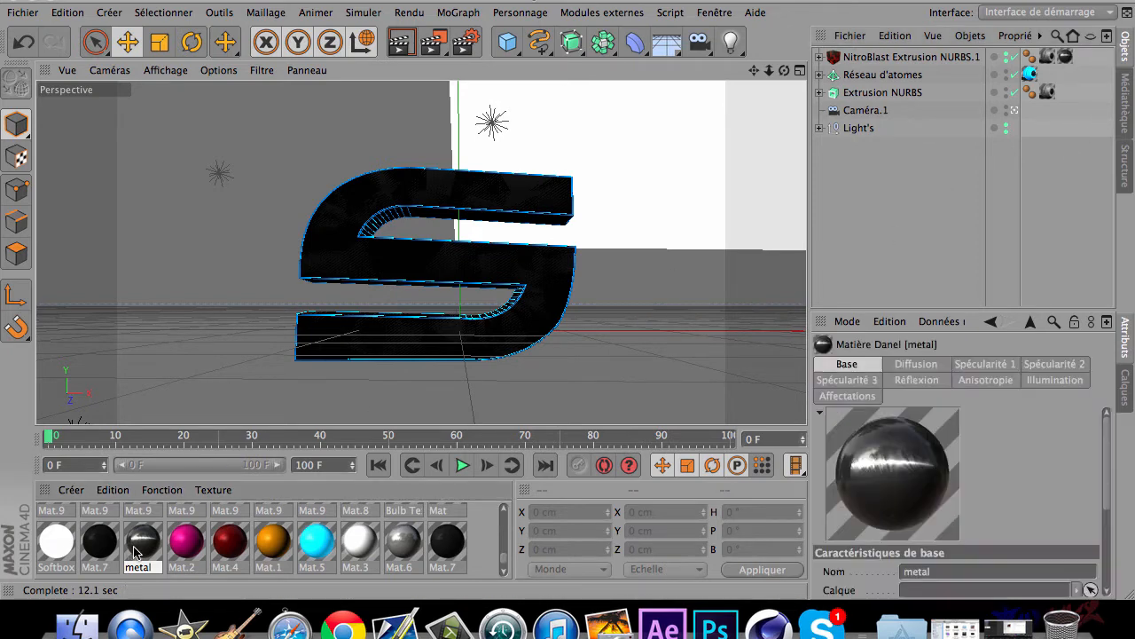
{"action": "left_click", "coordinate": [932, 58]}
{"action": "left_click_drag", "start_coordinate": [1068, 58], "coordinate": [1016, 60]}
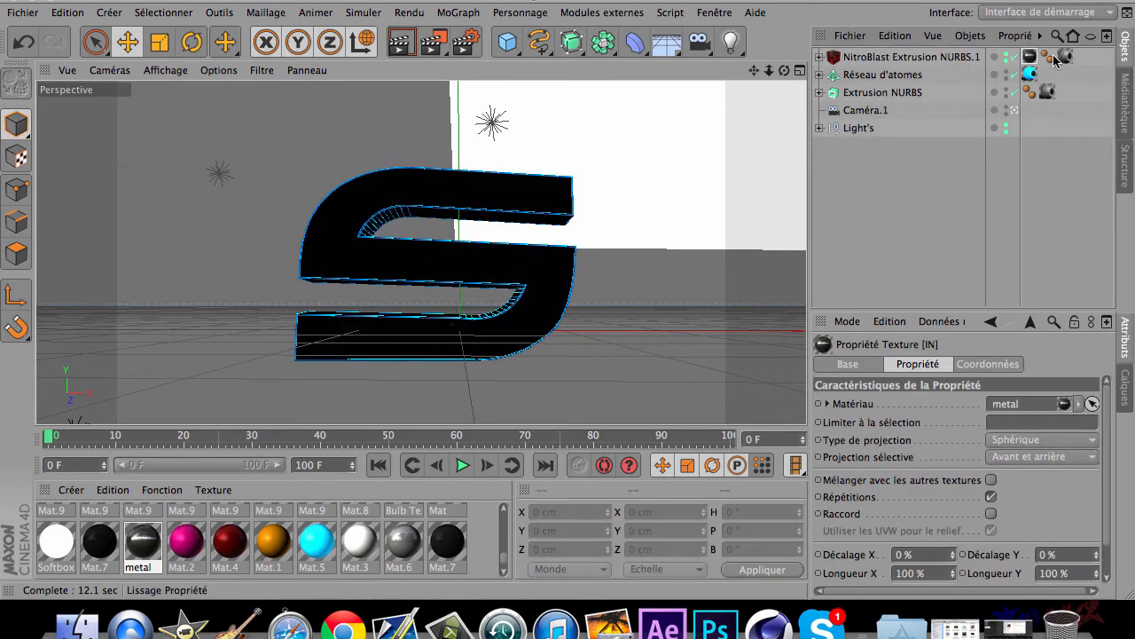
{"action": "left_click", "coordinate": [1051, 59]}
{"action": "left_click", "coordinate": [1026, 58]}
{"action": "left_click", "coordinate": [958, 57]}
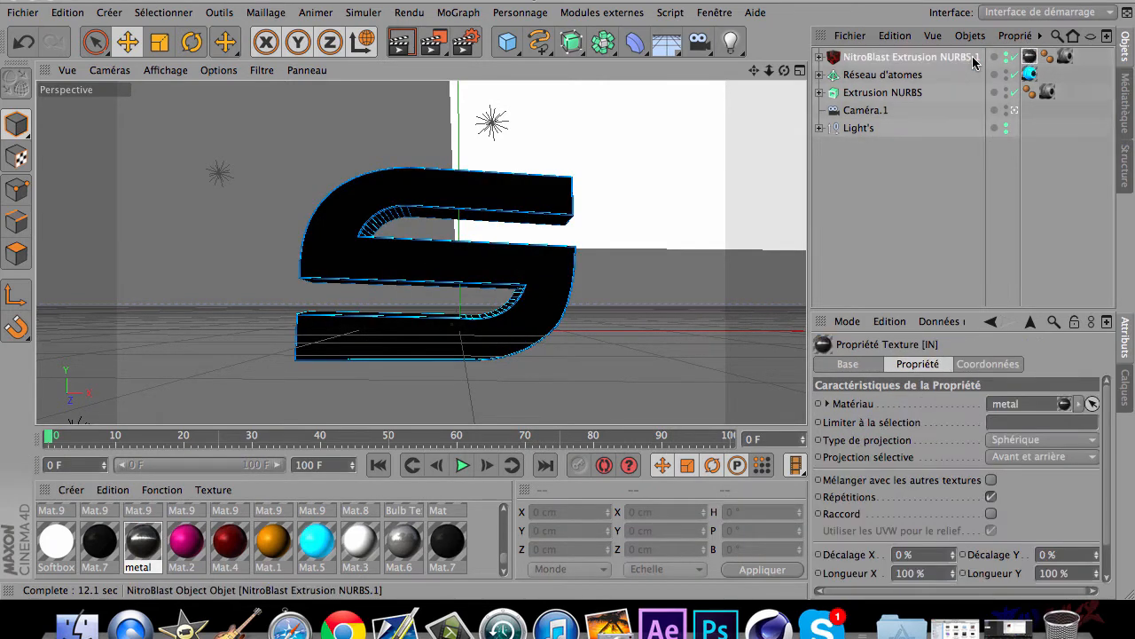
Step: Move the NitroBlast Extrusion NURBS.1 object along the Z axis to 2.673 cm
{"action": "left_click", "coordinate": [914, 94]}
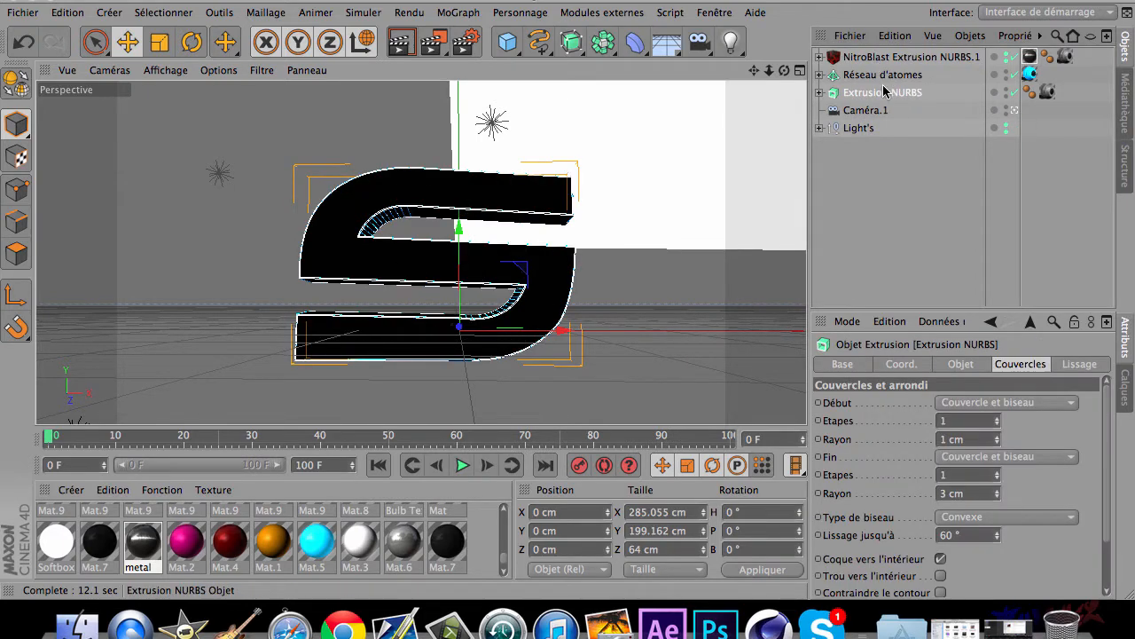
{"action": "left_click", "coordinate": [874, 59]}
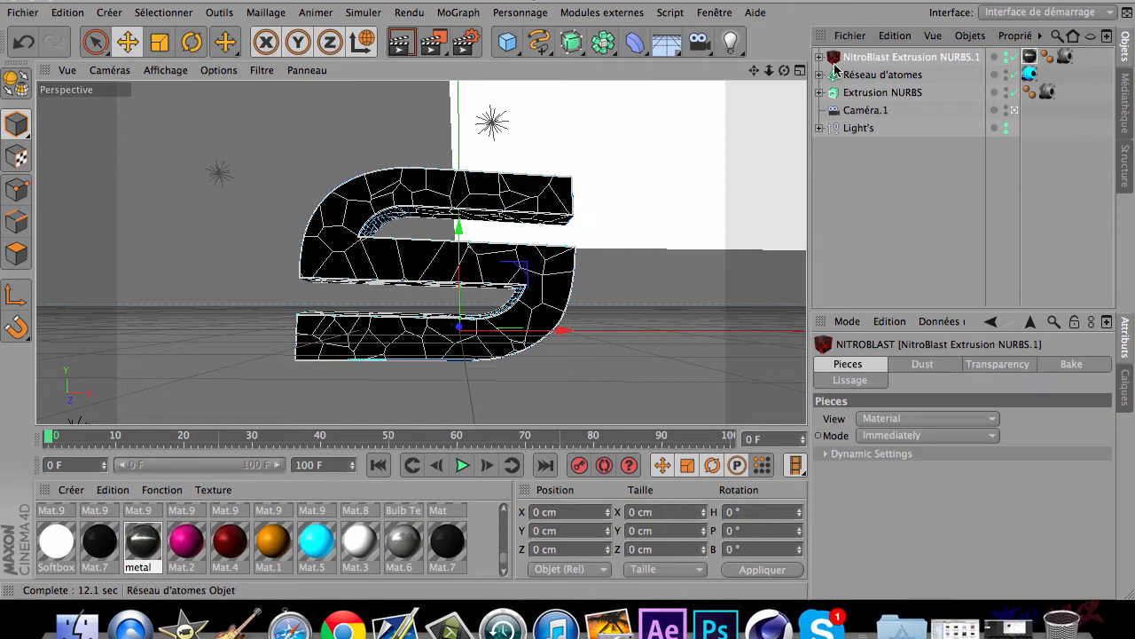
{"action": "left_click_drag", "start_coordinate": [784, 70], "coordinate": [888, 75]}
{"action": "left_click_drag", "start_coordinate": [437, 330], "coordinate": [434, 330]}
{"action": "left_click_drag", "start_coordinate": [784, 70], "coordinate": [695, 67]}
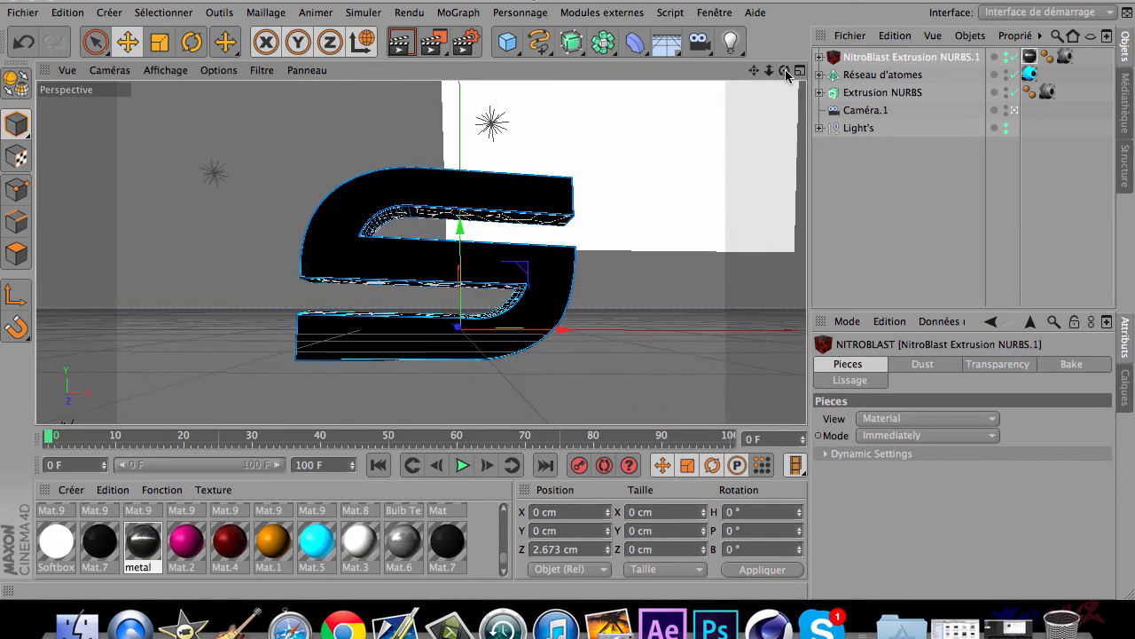
Step: Add a Corps collision simulation tag to the original Extrusion NURBS object
{"action": "left_click", "coordinate": [883, 92]}
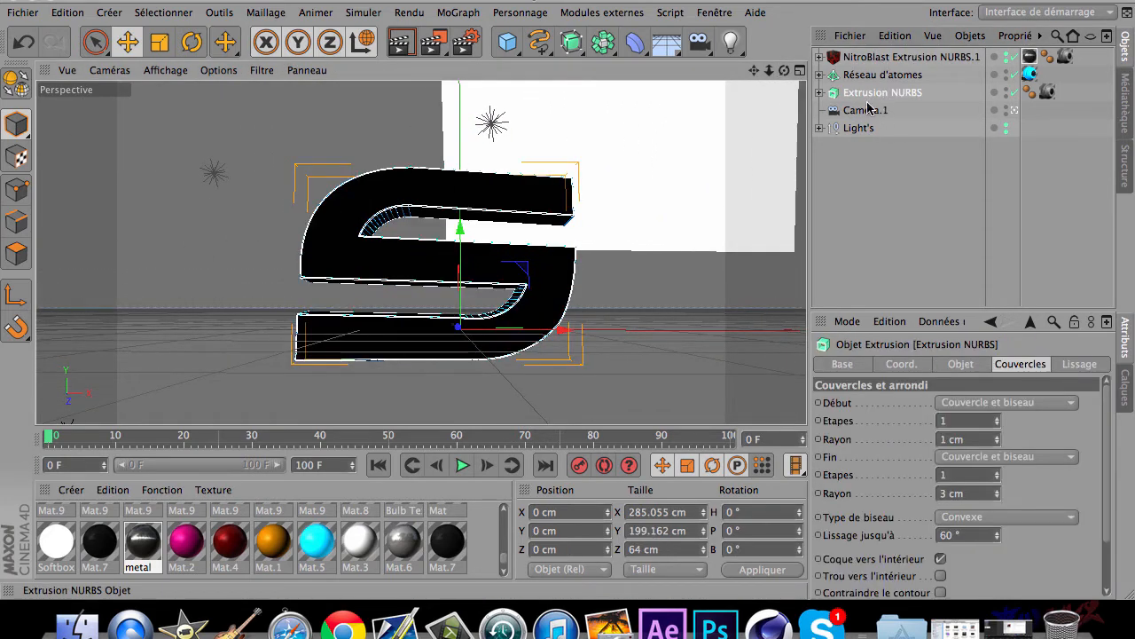
{"action": "right_click", "coordinate": [868, 104]}
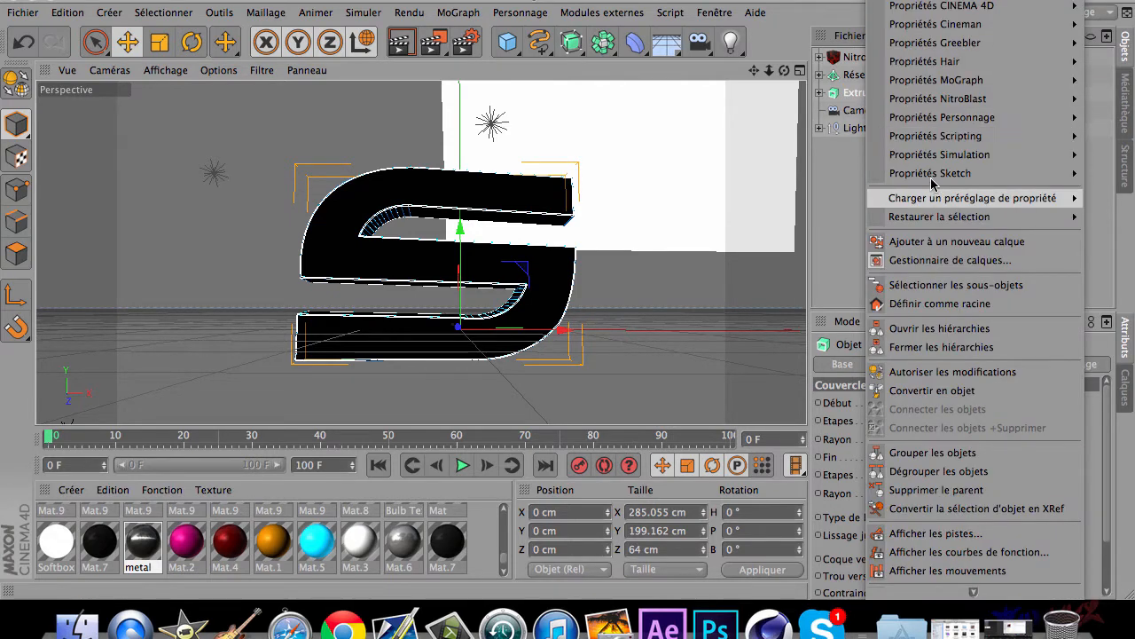
{"action": "mouse_move", "coordinate": [914, 156]}
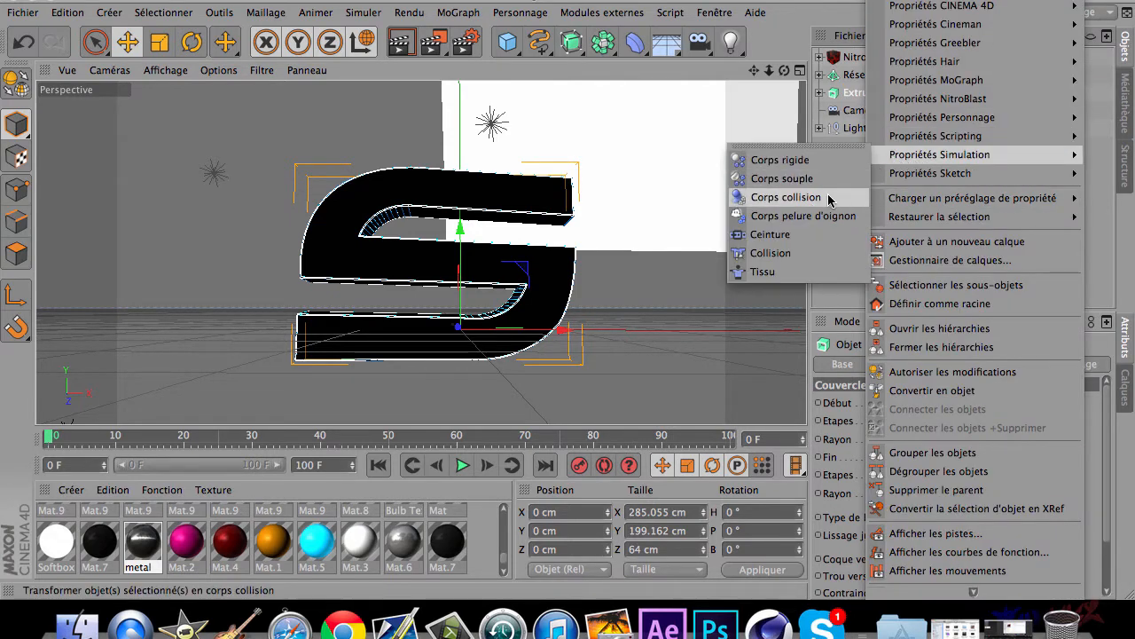
{"action": "left_click", "coordinate": [786, 197]}
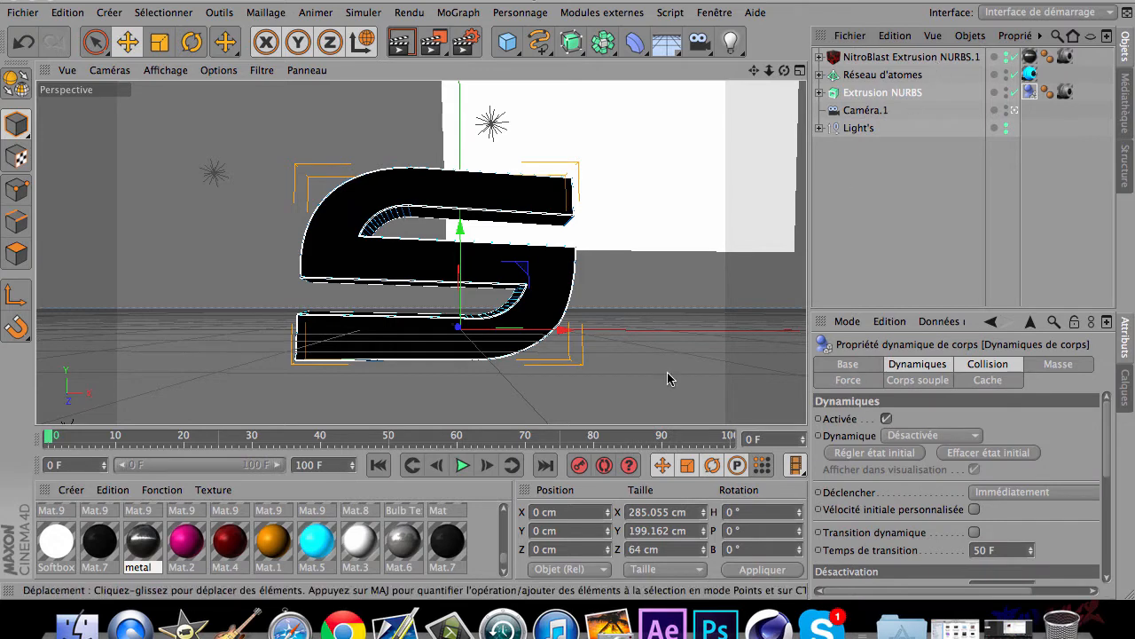
Step: Step the dynamics simulation to frame 1 to burst the fragments around the S, and deselect all objects
{"action": "left_click", "coordinate": [485, 466]}
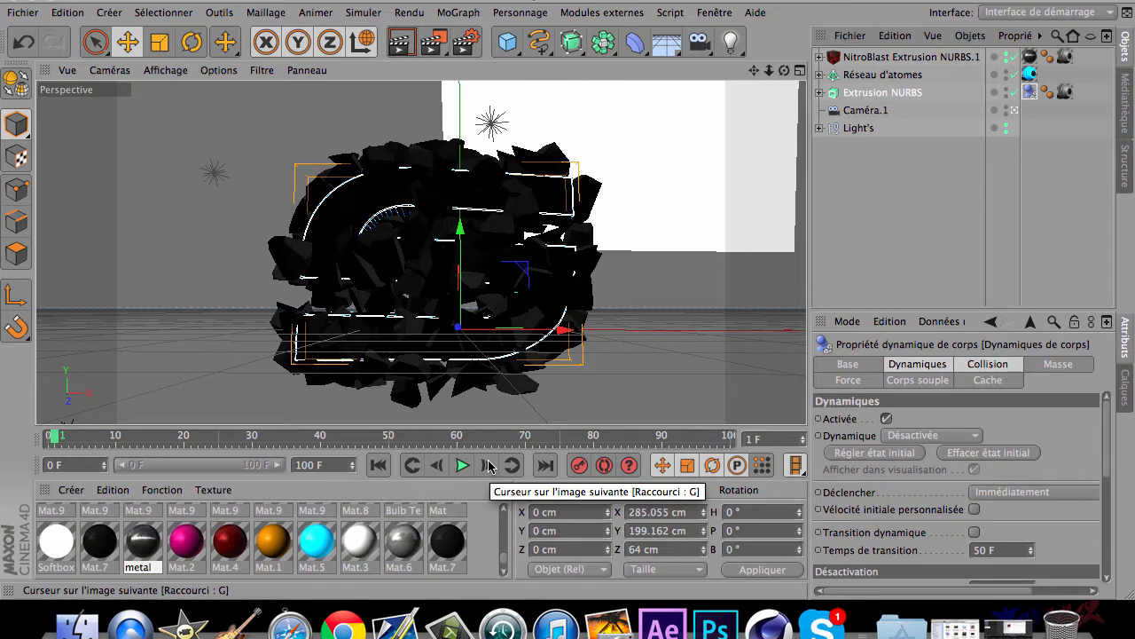
{"action": "left_click", "coordinate": [488, 465]}
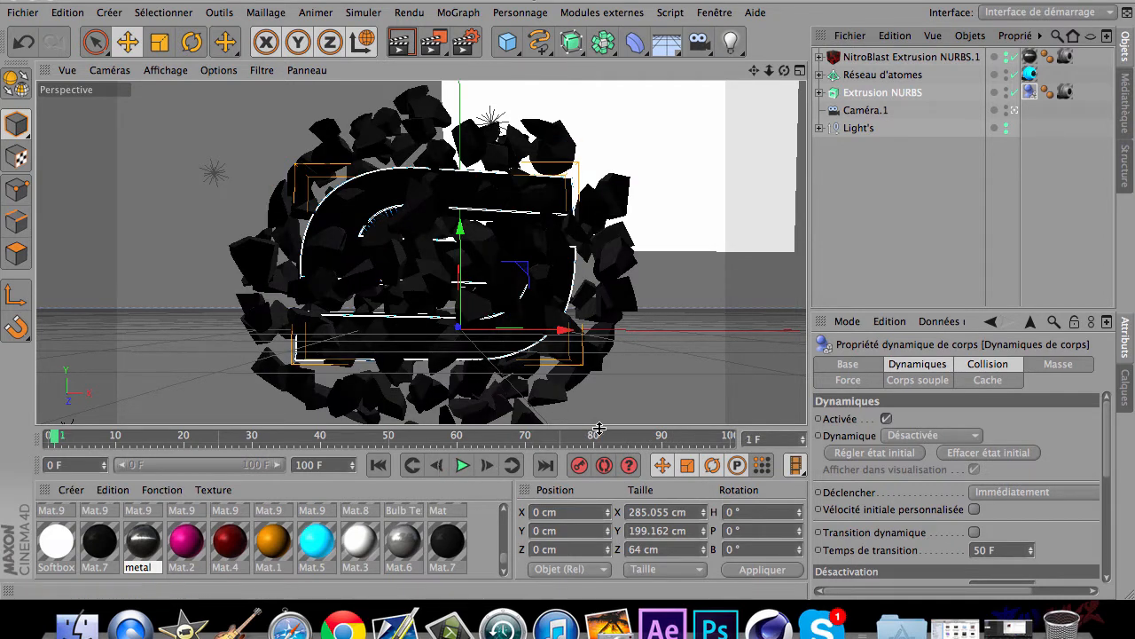
{"action": "left_click", "coordinate": [443, 467]}
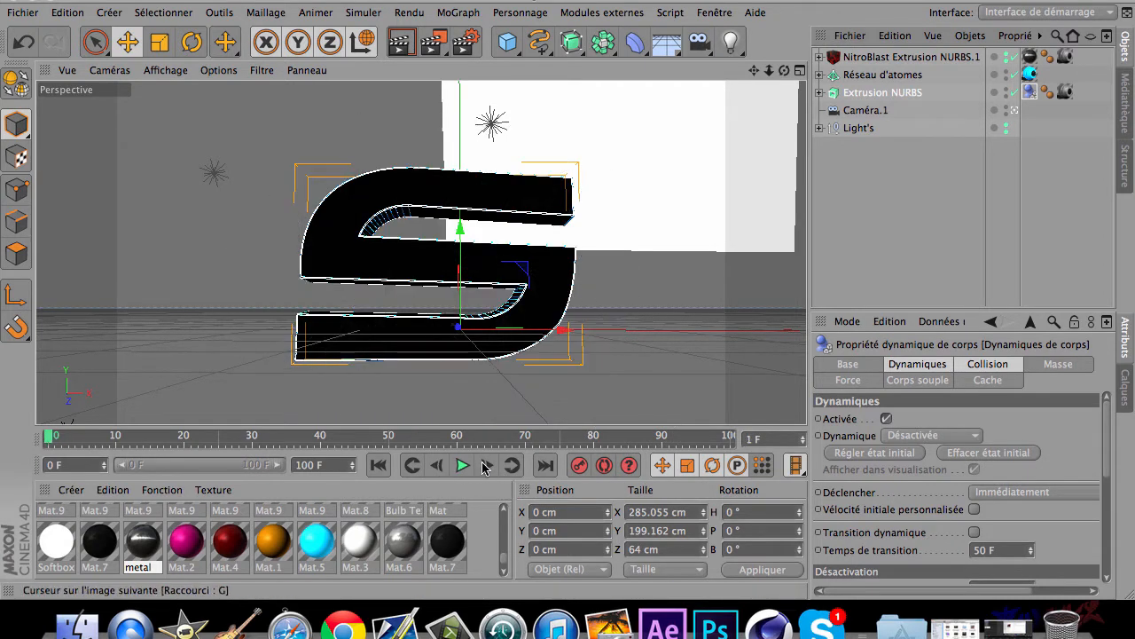
{"action": "left_click", "coordinate": [484, 467]}
{"action": "left_click", "coordinate": [914, 173]}
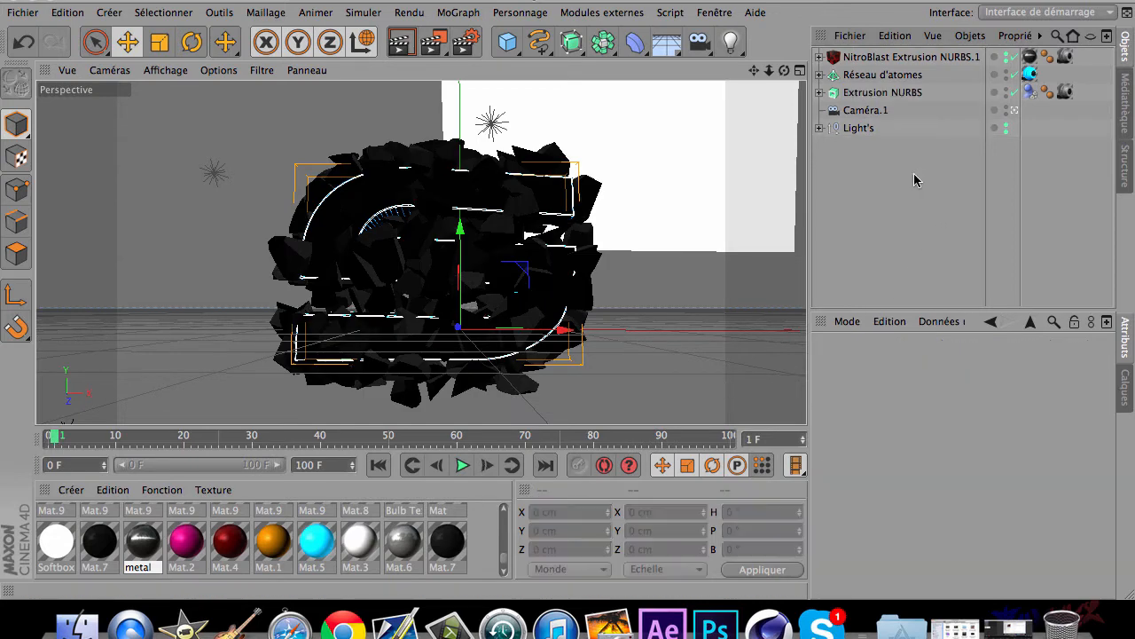
{"action": "left_click_drag", "start_coordinate": [784, 70], "coordinate": [785, 74]}
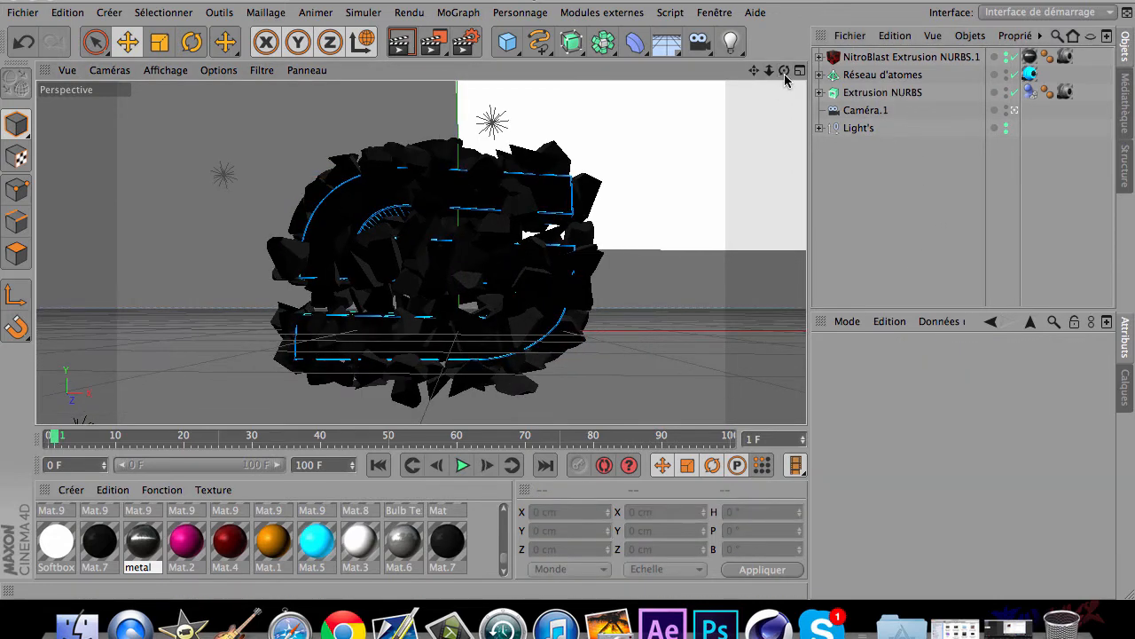
{"action": "left_click", "coordinate": [436, 197]}
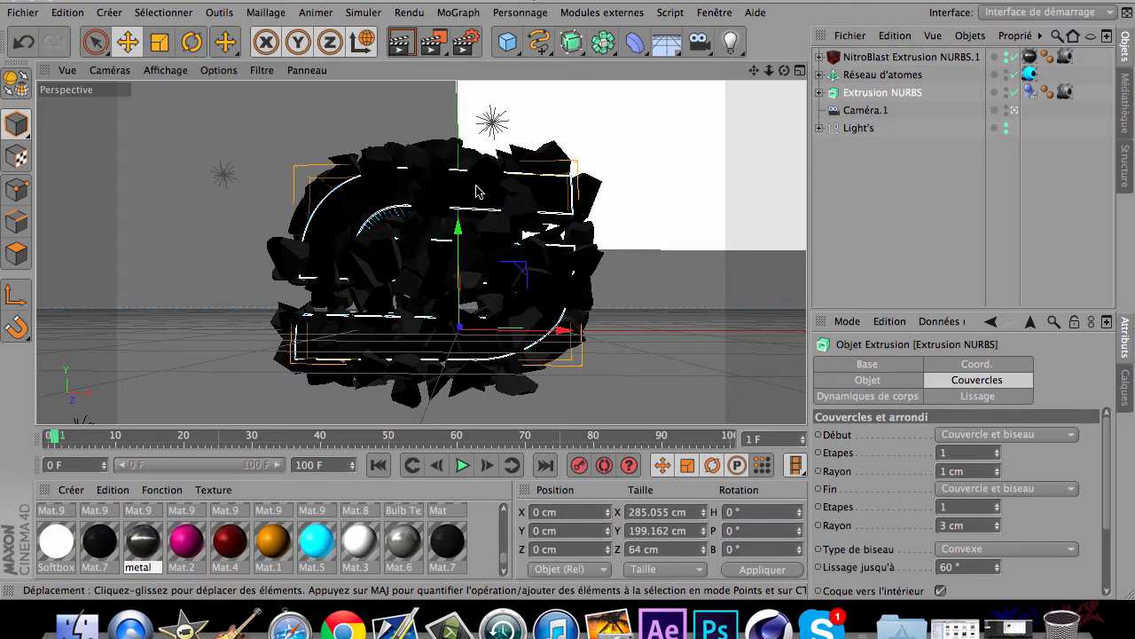
{"action": "key", "text": "Delete"}
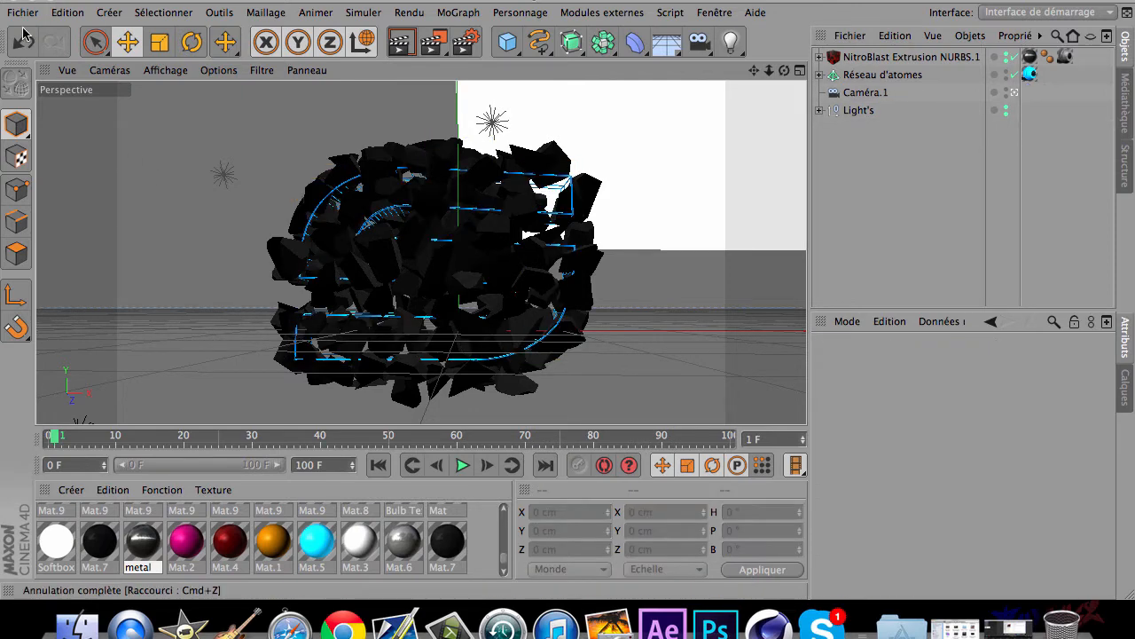
{"action": "left_click", "coordinate": [23, 42]}
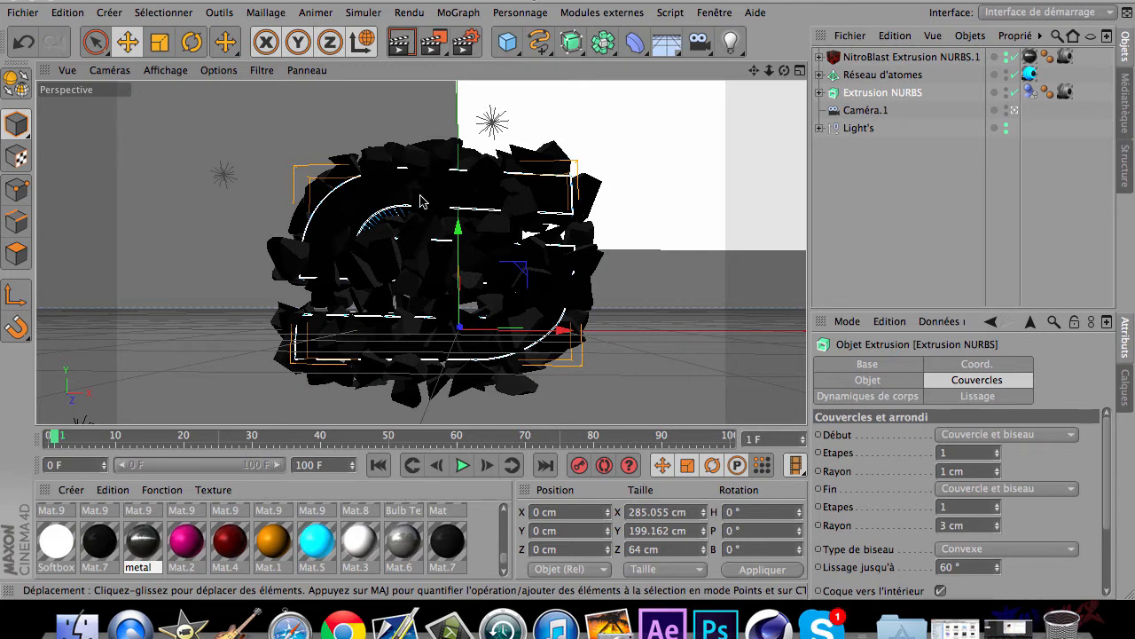
Step: Delete the individual NitroBlast fragments covering the front face of the S so that its face and blue outline are clear
{"action": "left_click", "coordinate": [421, 196]}
{"action": "key", "text": "Delete"}
{"action": "left_click", "coordinate": [429, 179]}
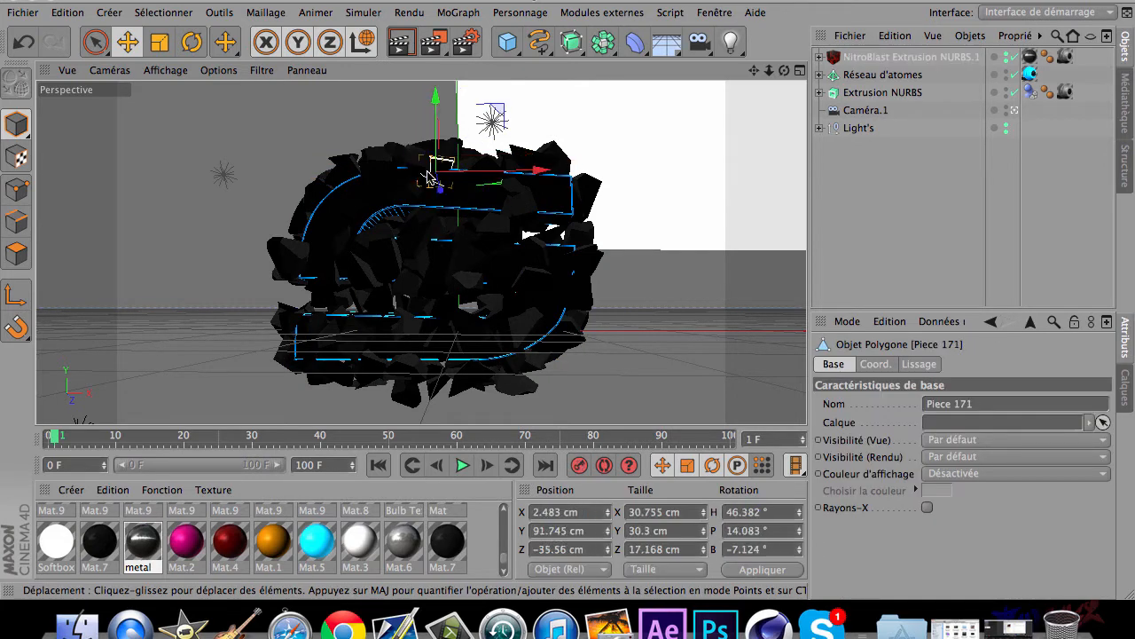
{"action": "key", "text": "Delete"}
{"action": "left_click", "coordinate": [517, 199]}
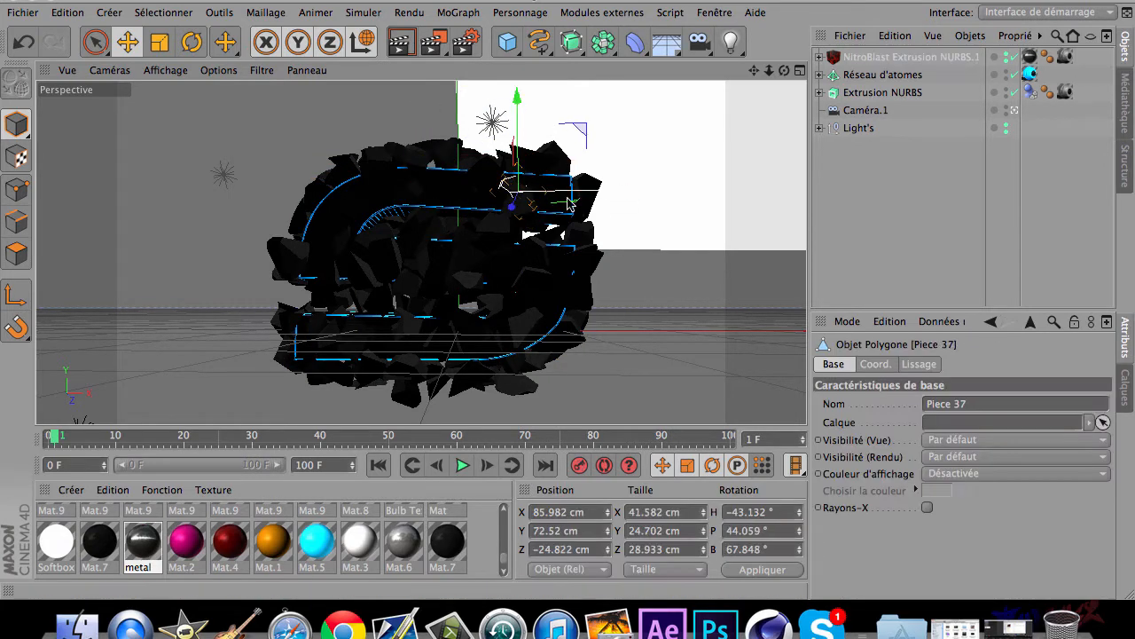
{"action": "key", "text": "Delete"}
{"action": "left_click", "coordinate": [522, 209]}
{"action": "key", "text": "Delete"}
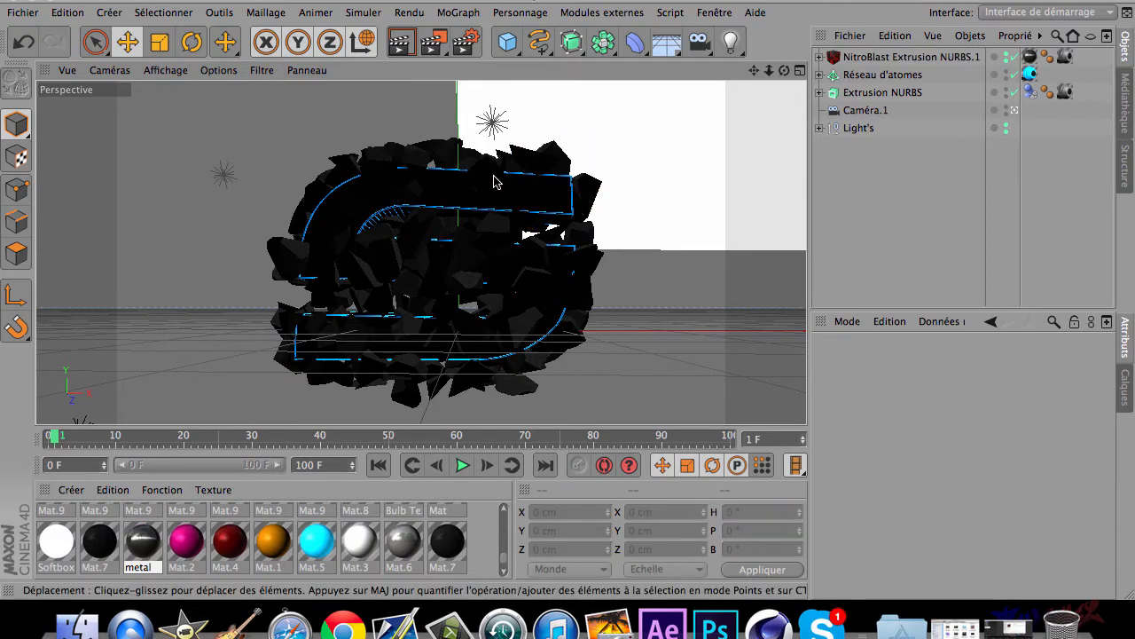
{"action": "left_click", "coordinate": [497, 179]}
{"action": "key", "text": "Delete"}
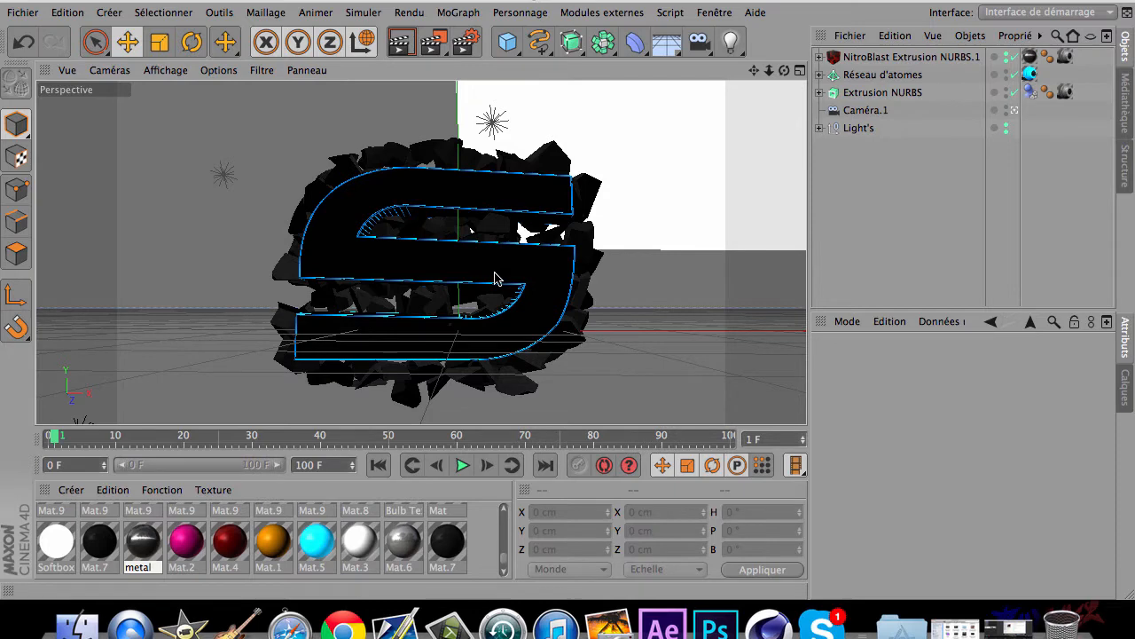
{"action": "left_click", "coordinate": [894, 60]}
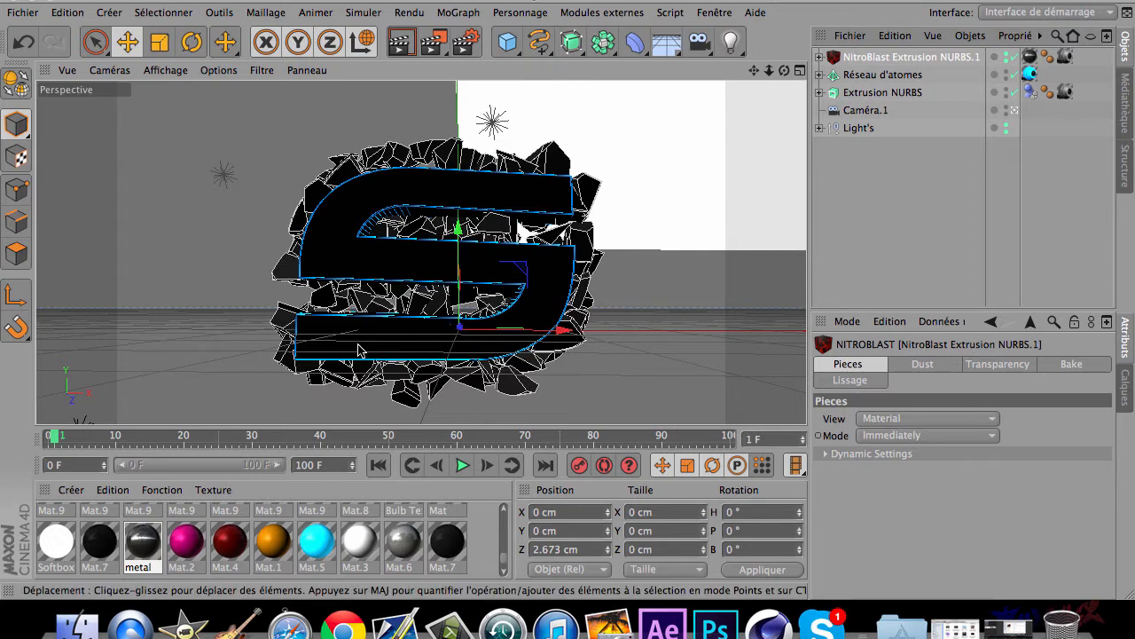
{"action": "left_click", "coordinate": [833, 206]}
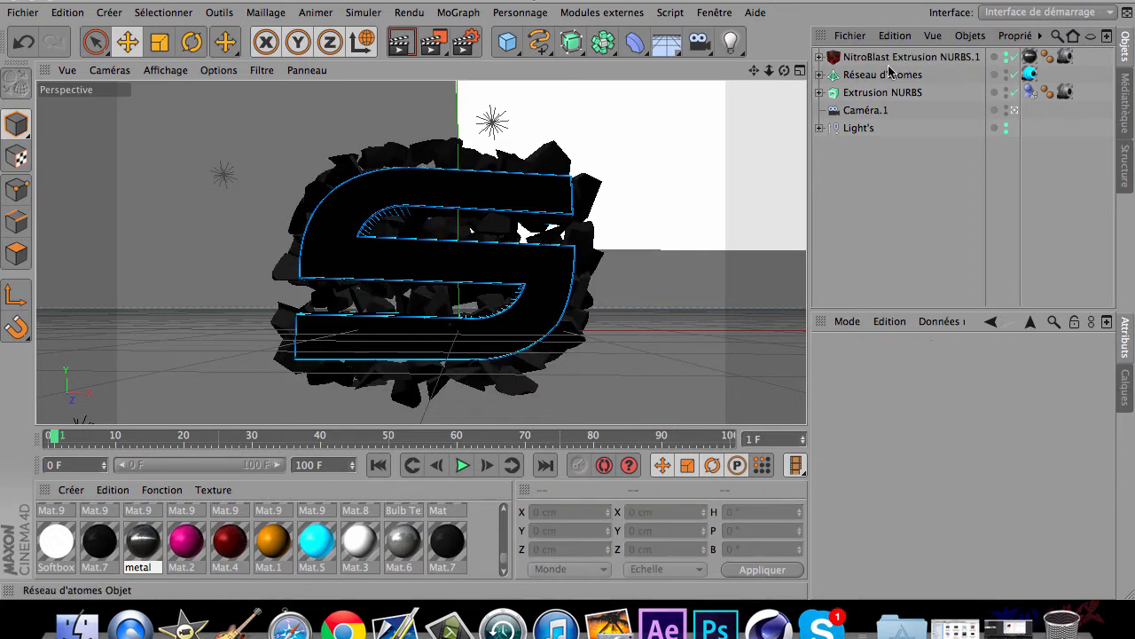
Step: Start merging another file into the scene and go to the Téléchargements folder in the home directory
{"action": "left_click", "coordinate": [24, 12]}
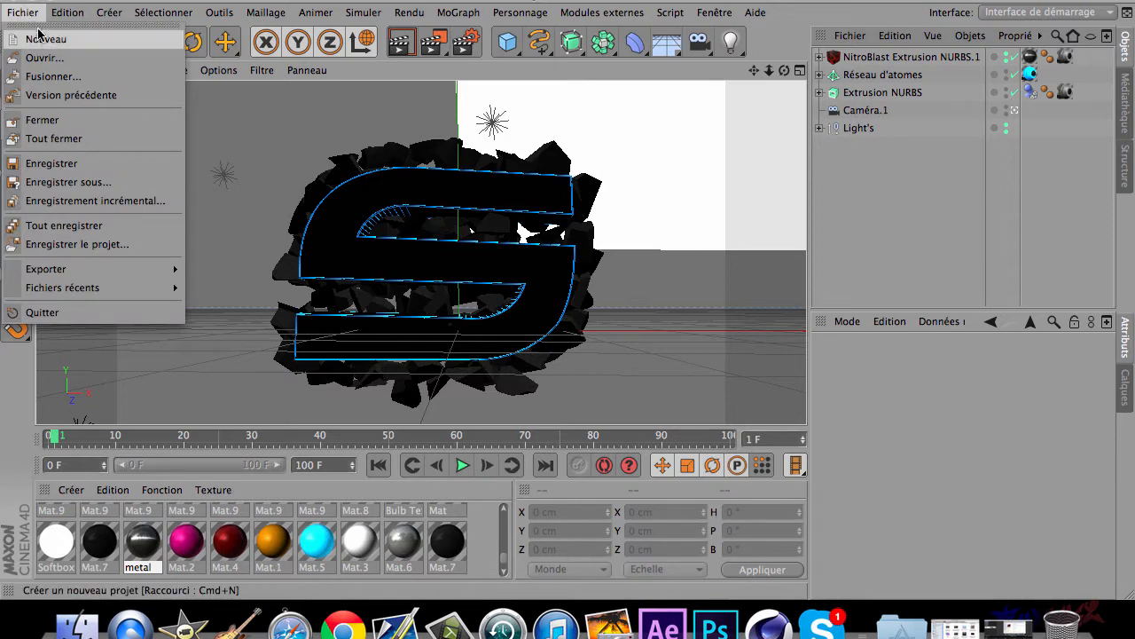
{"action": "left_click", "coordinate": [55, 77]}
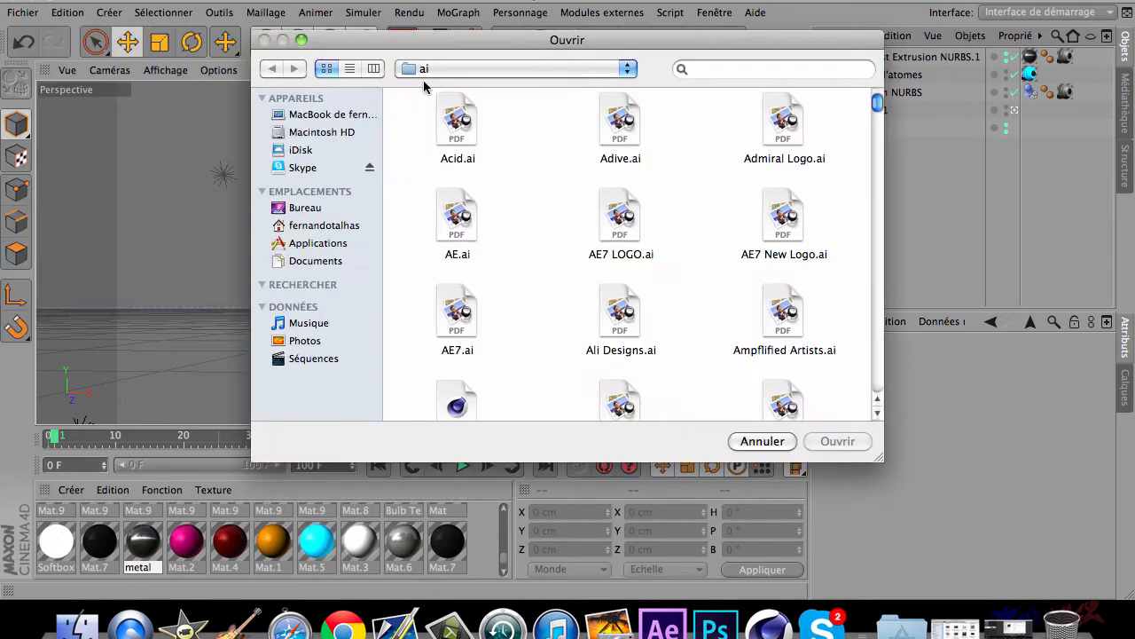
{"action": "left_click", "coordinate": [696, 69]}
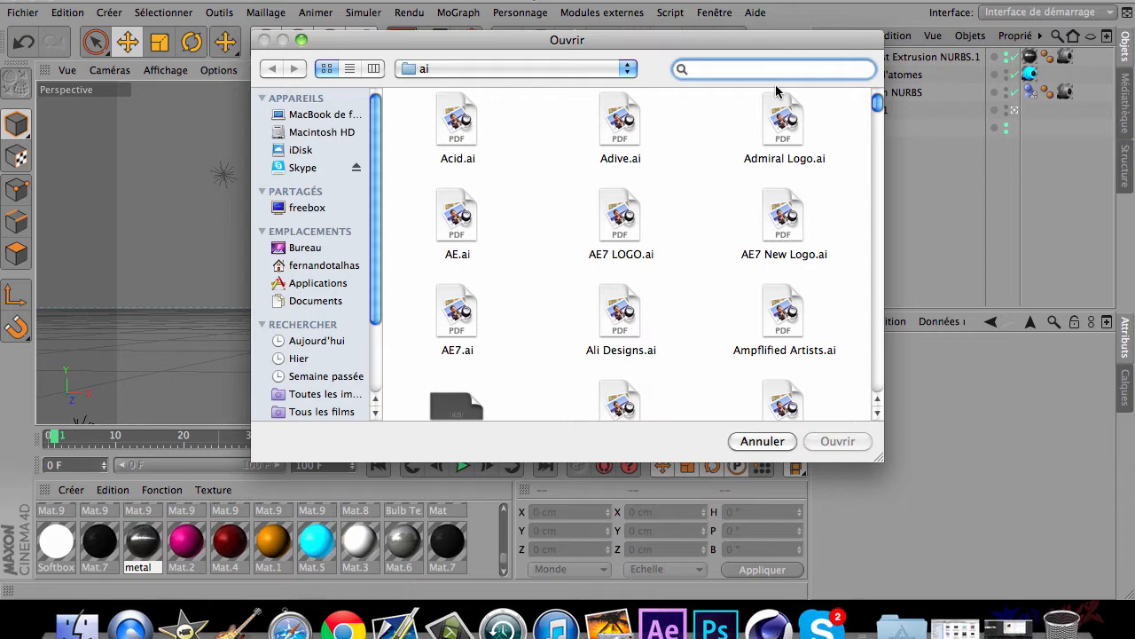
{"action": "left_click", "coordinate": [349, 264]}
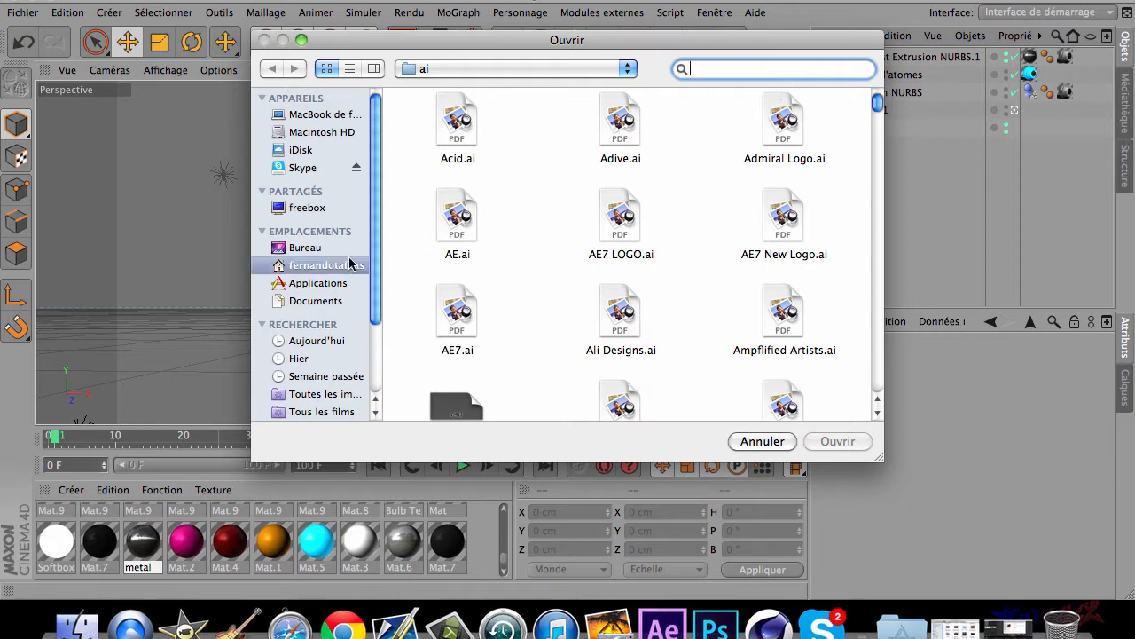
{"action": "scroll", "coordinate": [781, 266], "scroll_direction": "down", "scroll_amount": 5}
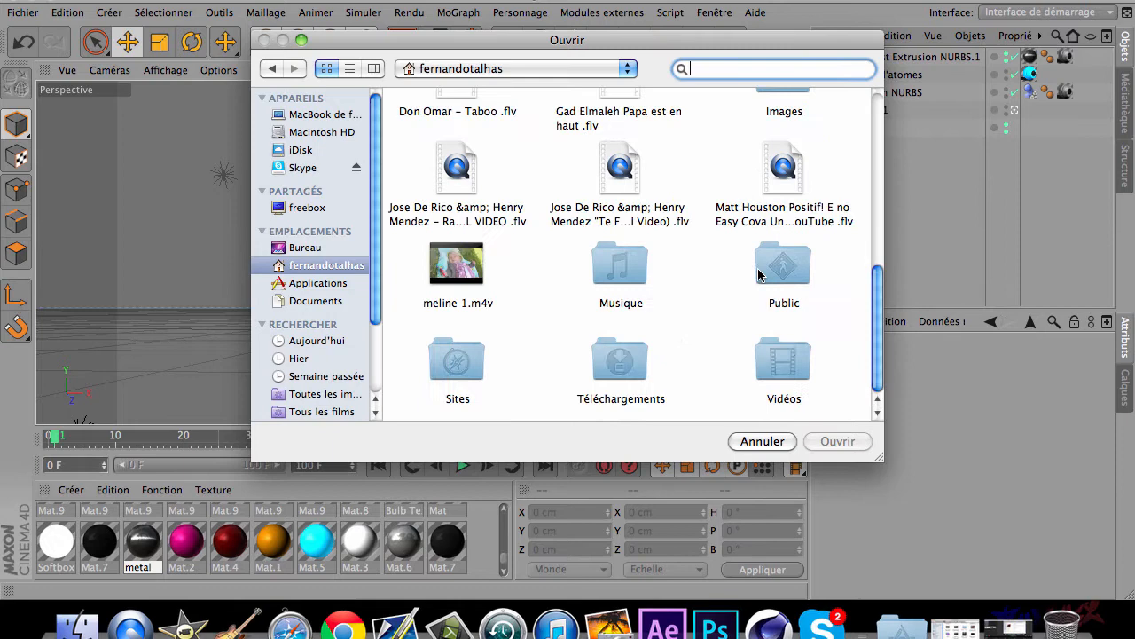
{"action": "double_click", "coordinate": [625, 352]}
Step: Look through the files in the Téléchargements folder for the chain scene file
{"action": "scroll", "coordinate": [629, 307], "scroll_direction": "down", "scroll_amount": 4}
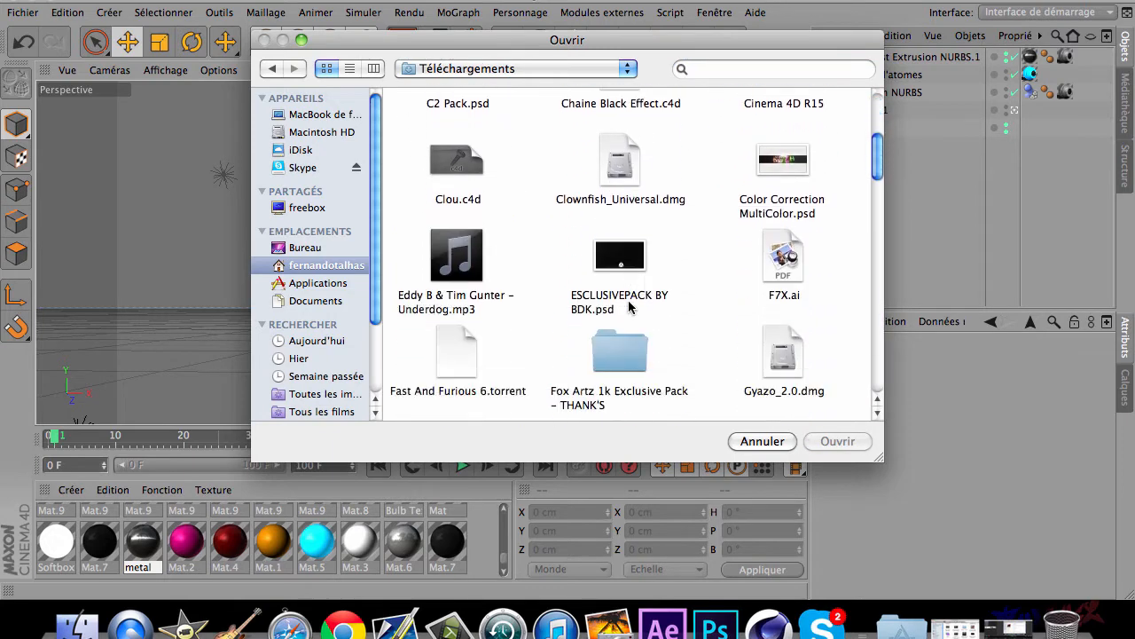
{"action": "scroll", "coordinate": [595, 213], "scroll_direction": "down", "scroll_amount": 6}
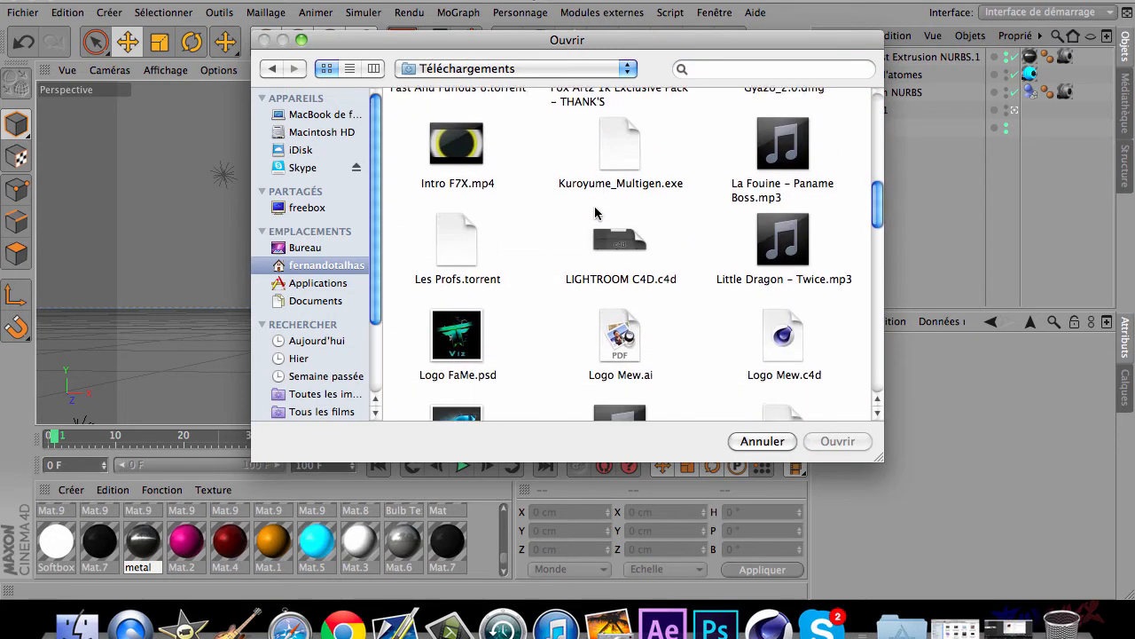
{"action": "scroll", "coordinate": [595, 213], "scroll_direction": "down", "scroll_amount": 8}
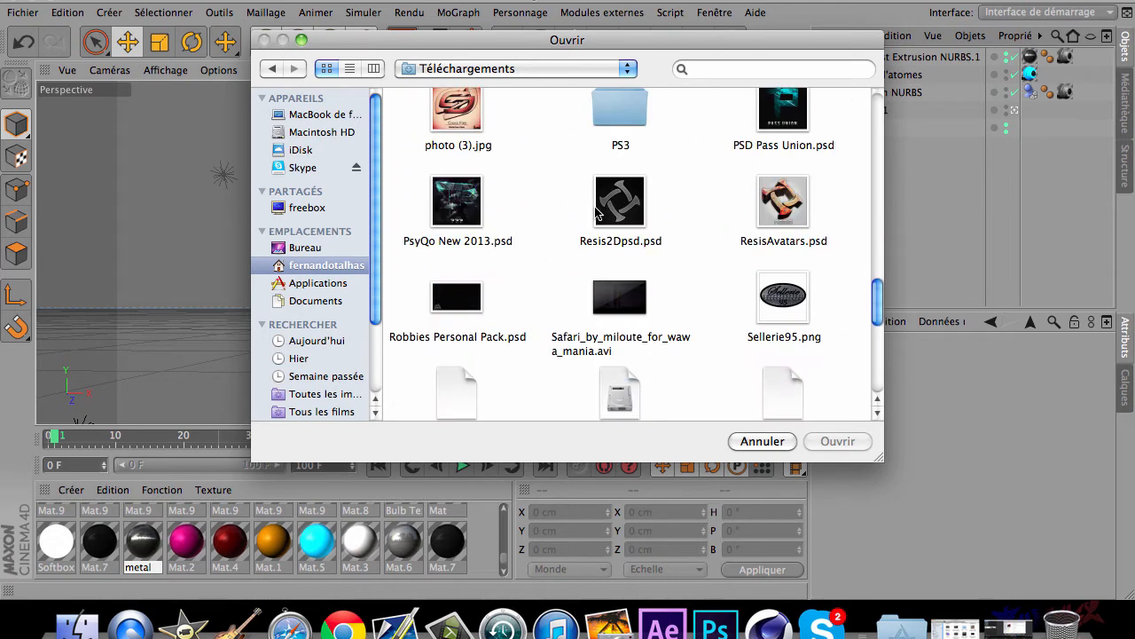
{"action": "scroll", "coordinate": [596, 213], "scroll_direction": "down", "scroll_amount": 8}
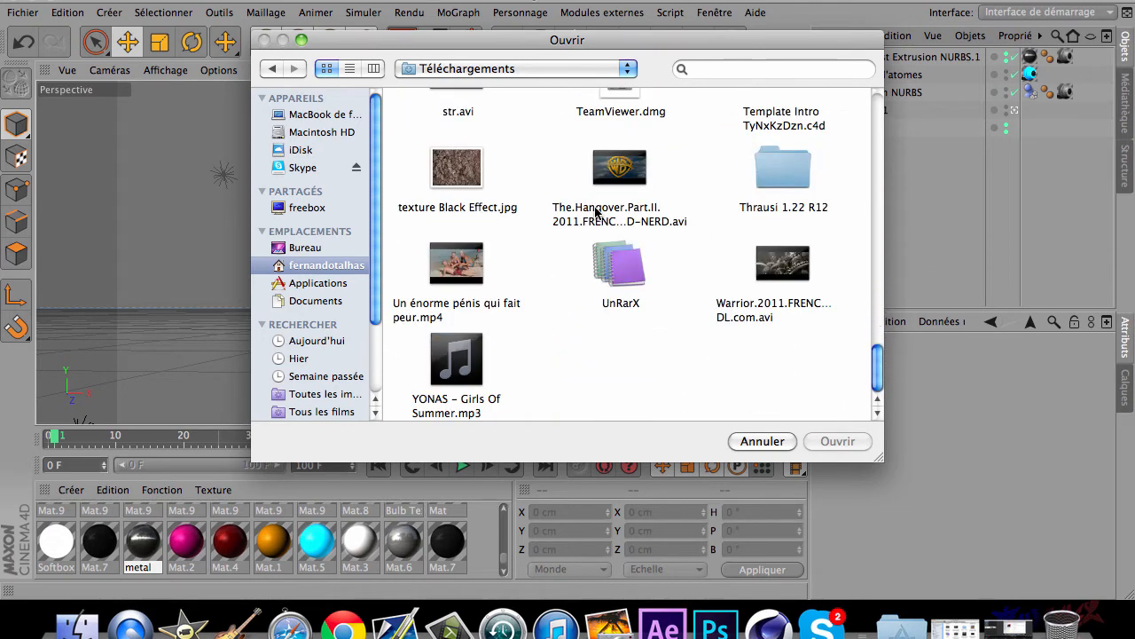
{"action": "scroll", "coordinate": [595, 212], "scroll_direction": "up", "scroll_amount": 8}
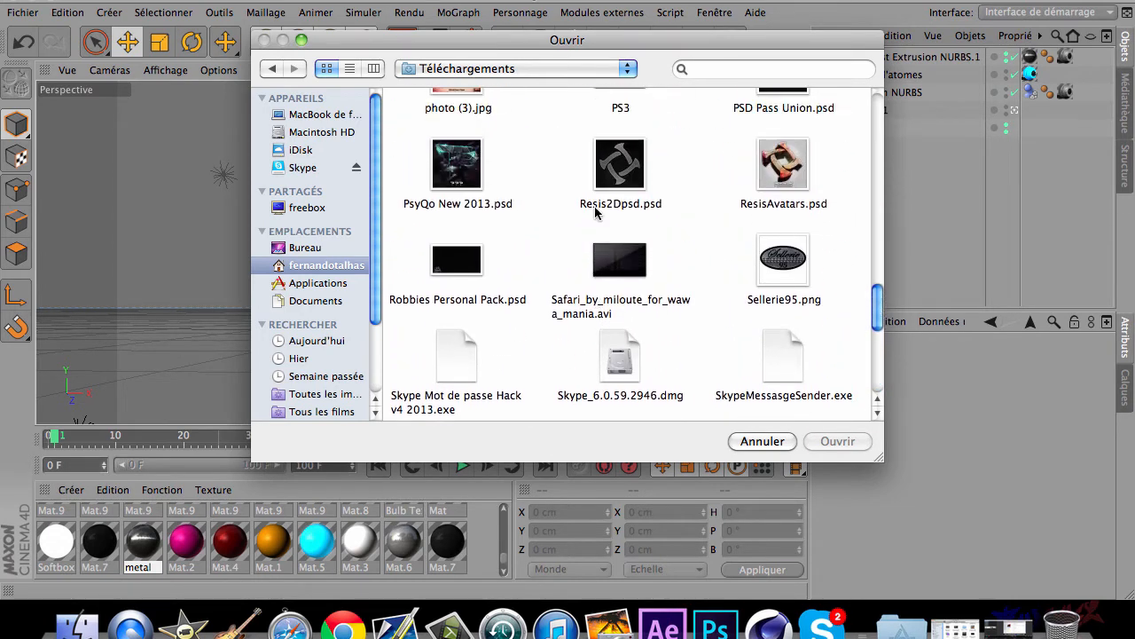
{"action": "scroll", "coordinate": [595, 212], "scroll_direction": "up", "scroll_amount": 10}
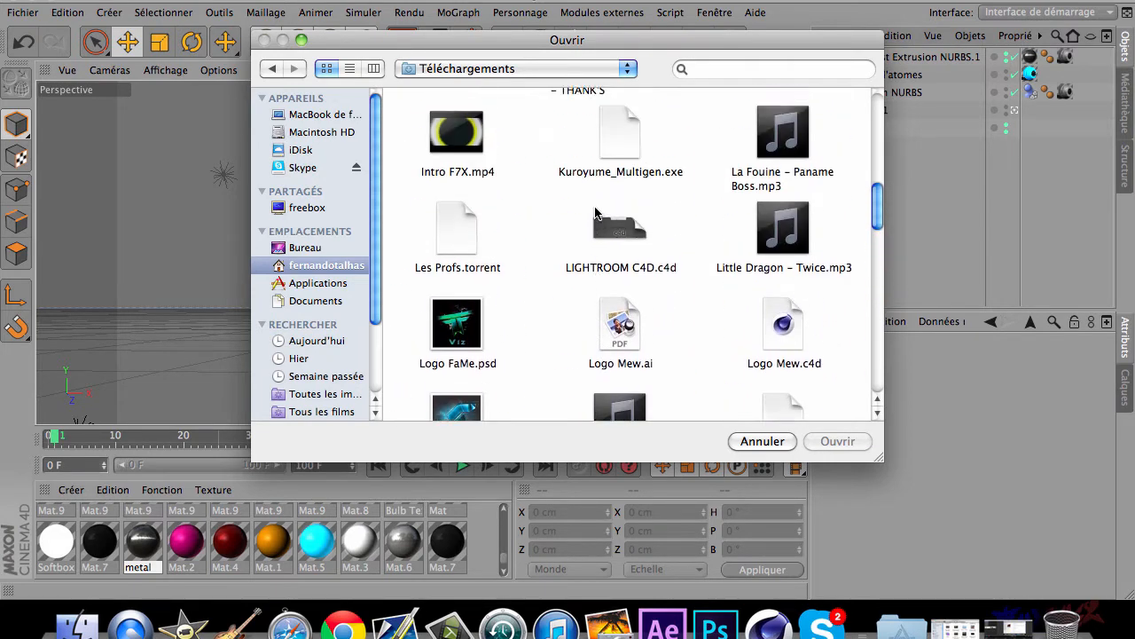
{"action": "scroll", "coordinate": [596, 213], "scroll_direction": "up", "scroll_amount": 5}
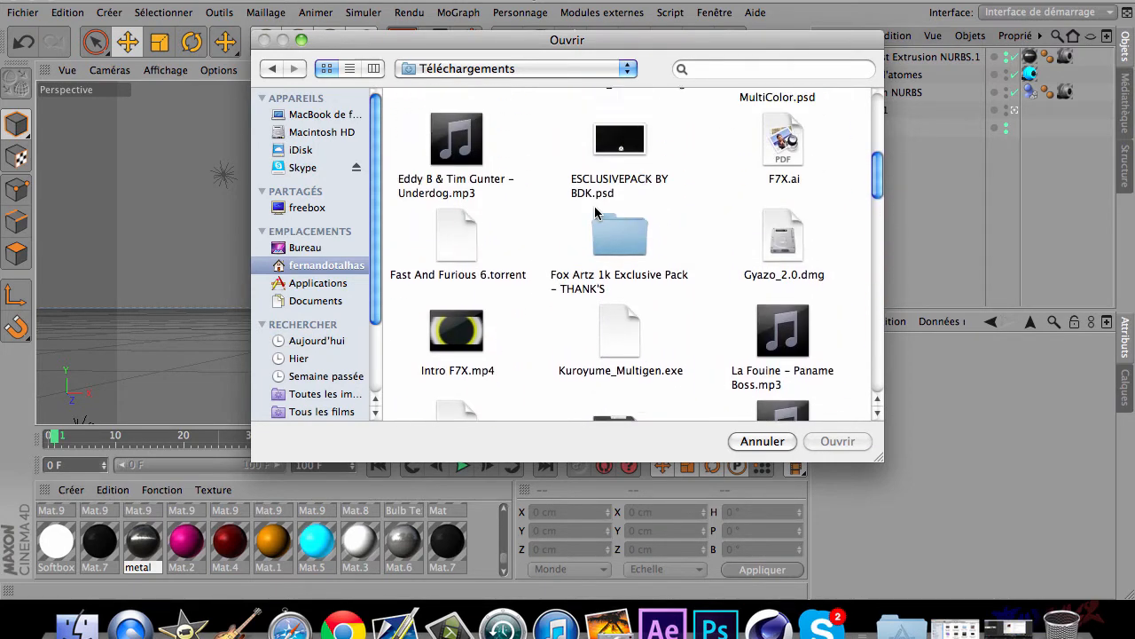
{"action": "scroll", "coordinate": [596, 213], "scroll_direction": "up", "scroll_amount": 6}
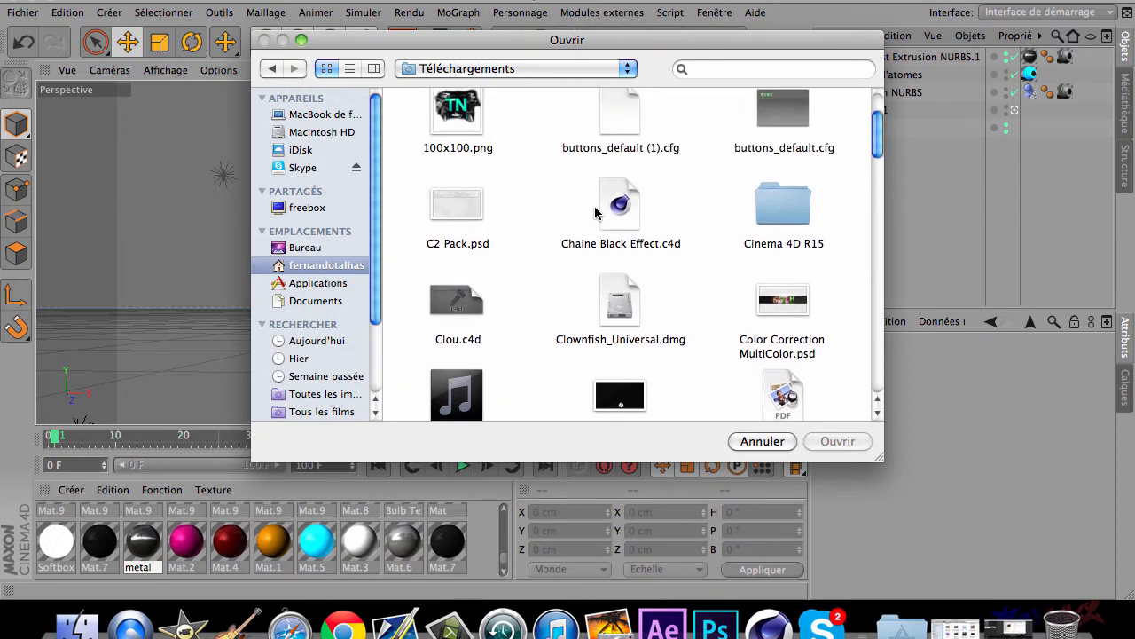
{"action": "scroll", "coordinate": [595, 213], "scroll_direction": "up", "scroll_amount": 3}
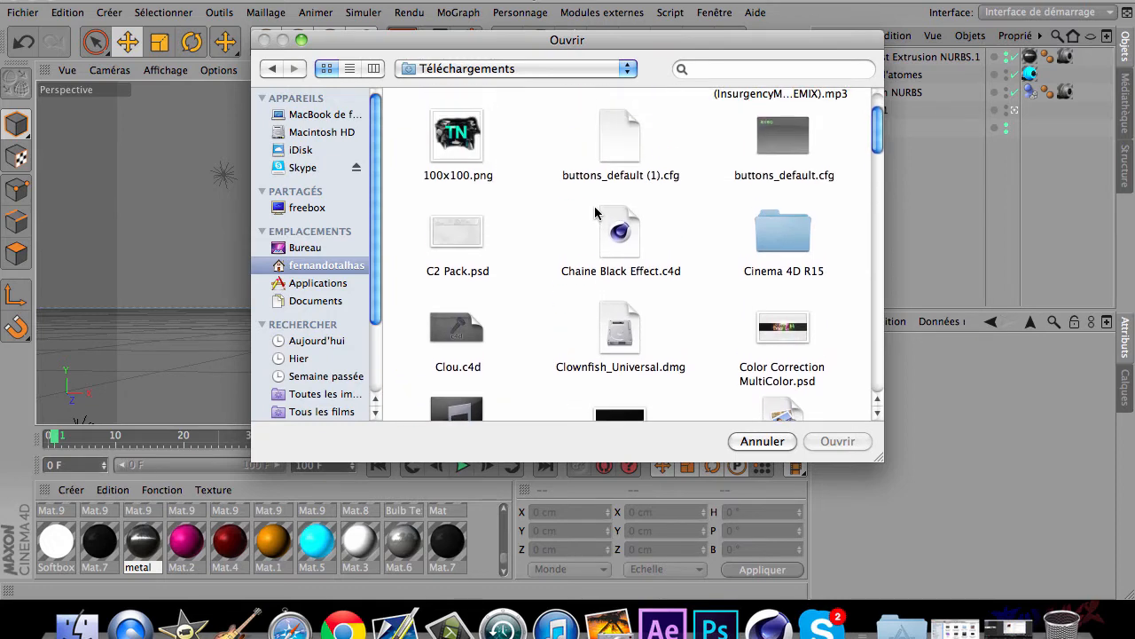
Step: Search for "chain black effect" and merge Chaine Black Effect.c4d into the scene
{"action": "left_click", "coordinate": [737, 66]}
{"action": "type", "text": "chain"}
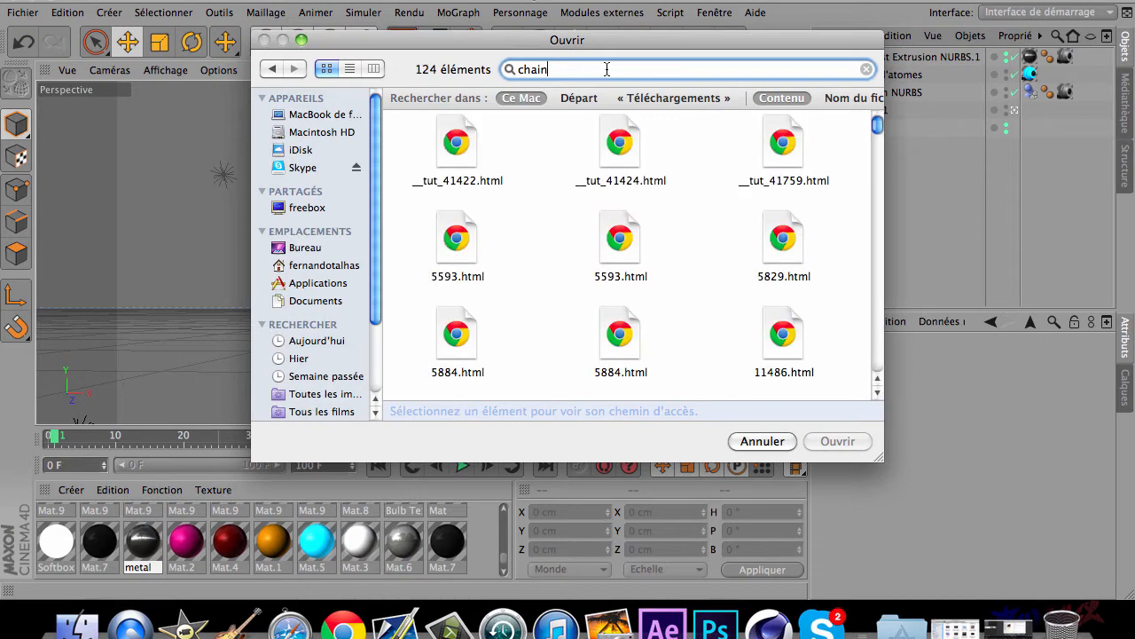
{"action": "type", "text": "e black effect"}
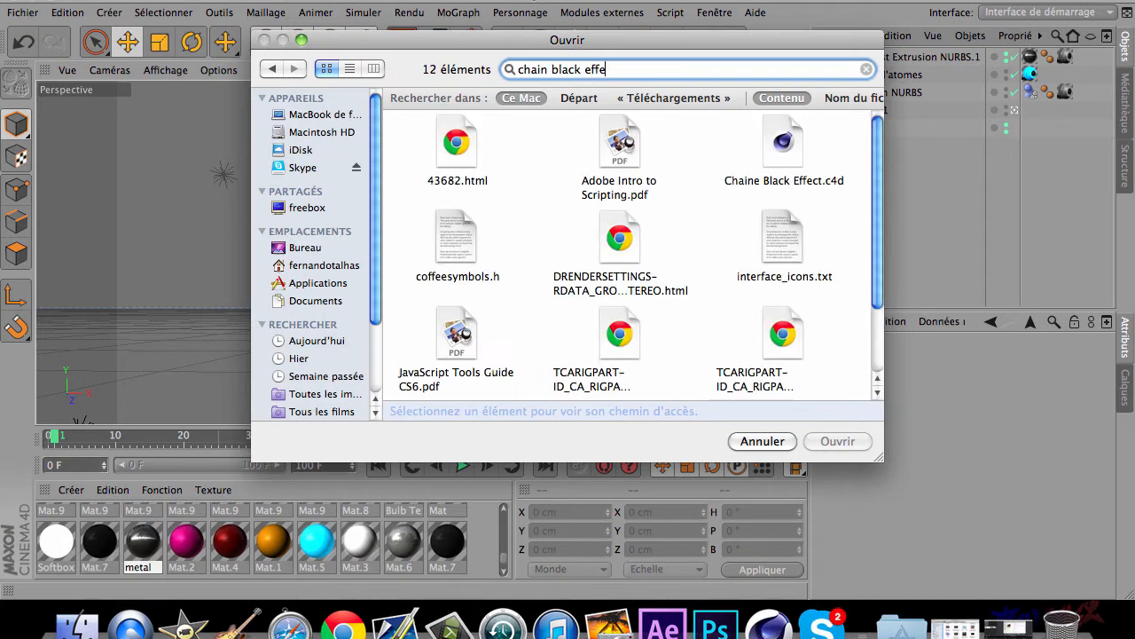
{"action": "left_click", "coordinate": [459, 129]}
{"action": "double_click", "coordinate": [459, 130]}
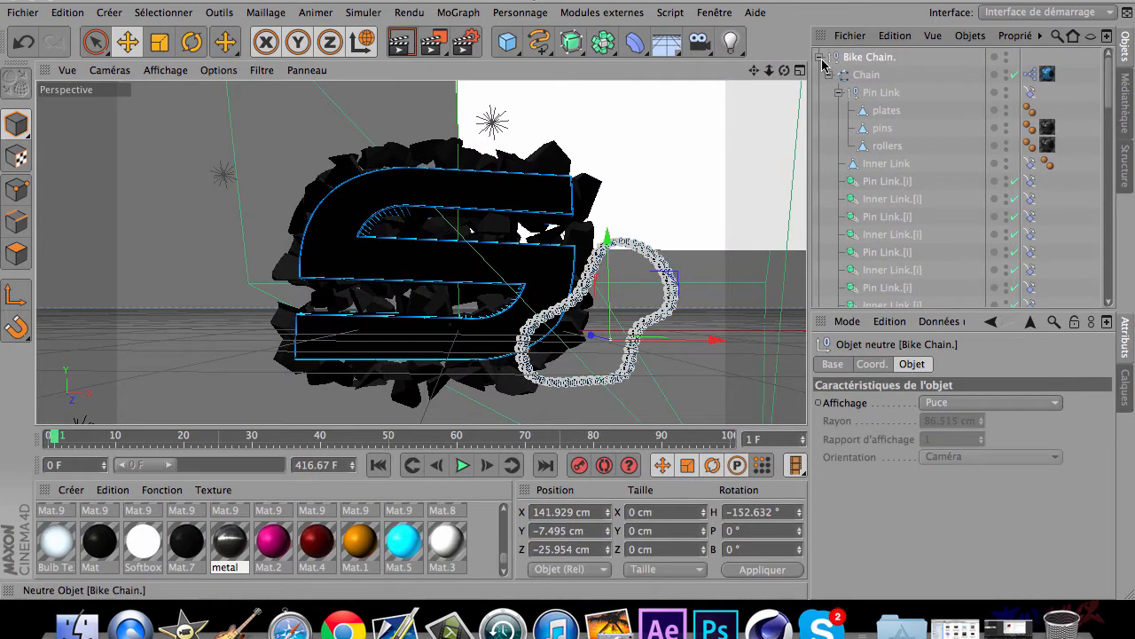
Step: Delete the Black texture tag from the Chain object inside Bike Chain
{"action": "left_click", "coordinate": [829, 75]}
{"action": "left_click", "coordinate": [1069, 82]}
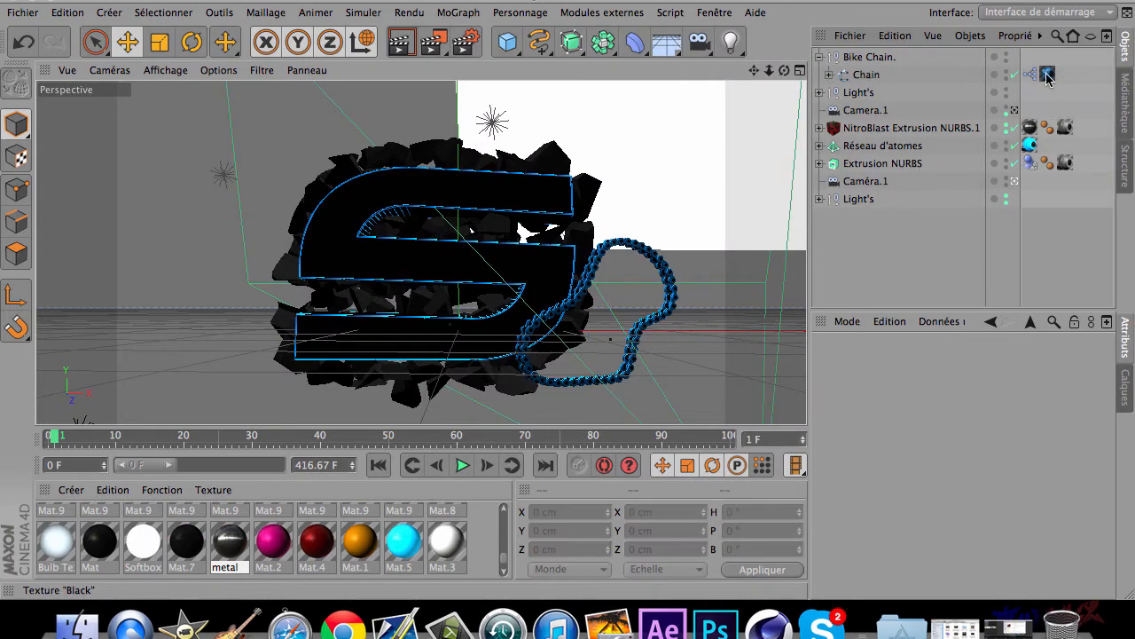
{"action": "left_click", "coordinate": [1047, 75]}
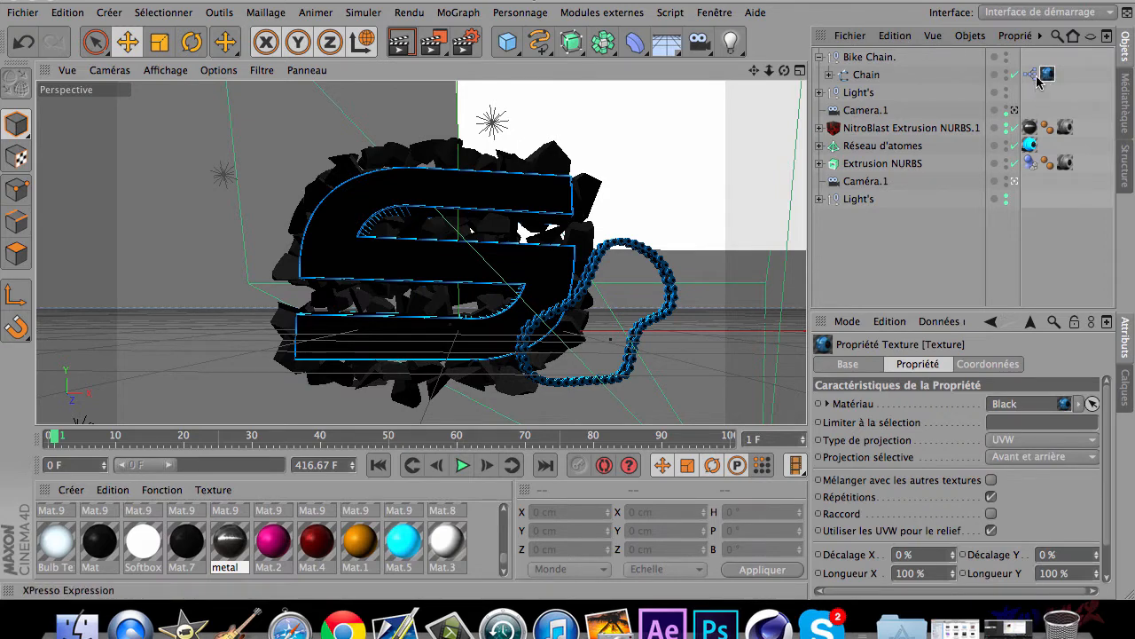
{"action": "left_click", "coordinate": [895, 35]}
{"action": "left_click", "coordinate": [887, 163]}
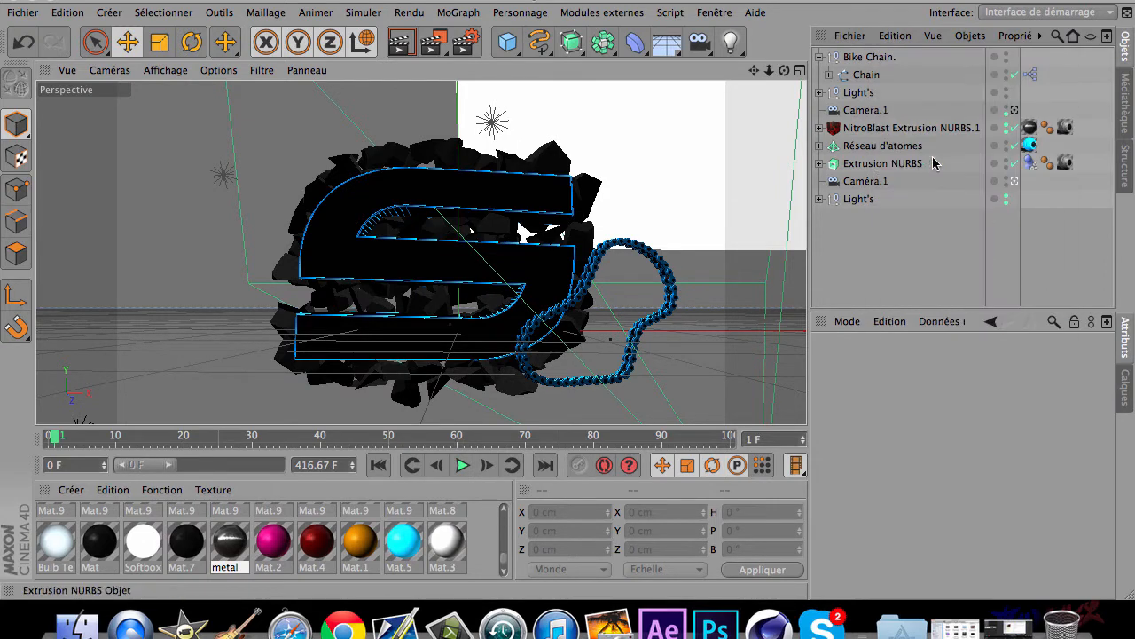
Step: Delete the Light's group and Camera.1 that were imported with the chain
{"action": "left_click", "coordinate": [819, 57]}
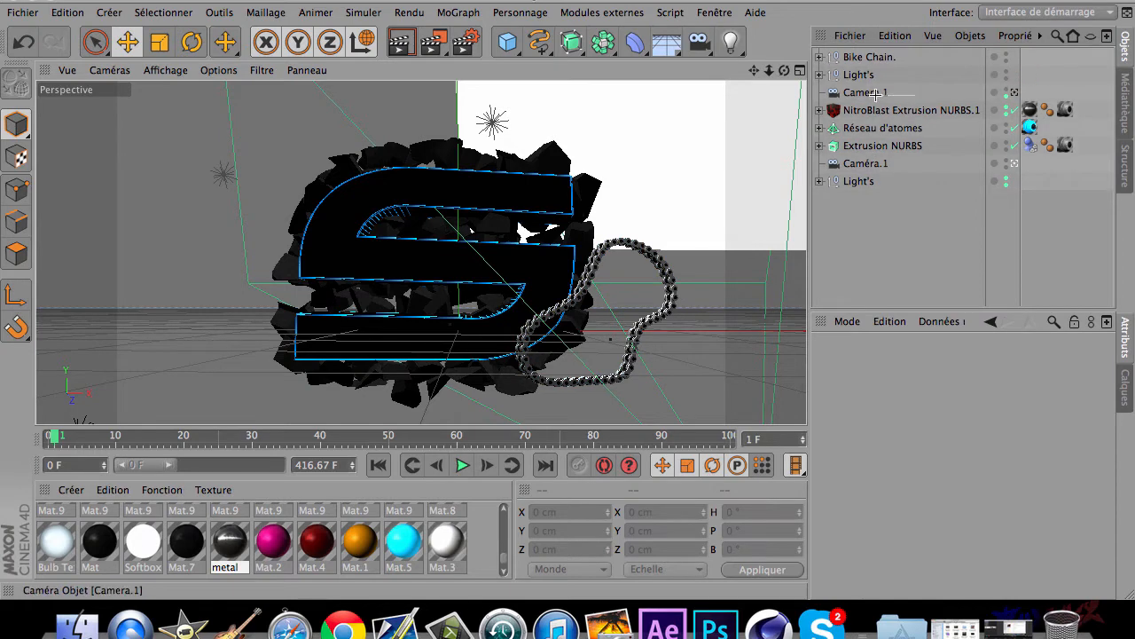
{"action": "left_click_drag", "start_coordinate": [860, 74], "coordinate": [891, 82]}
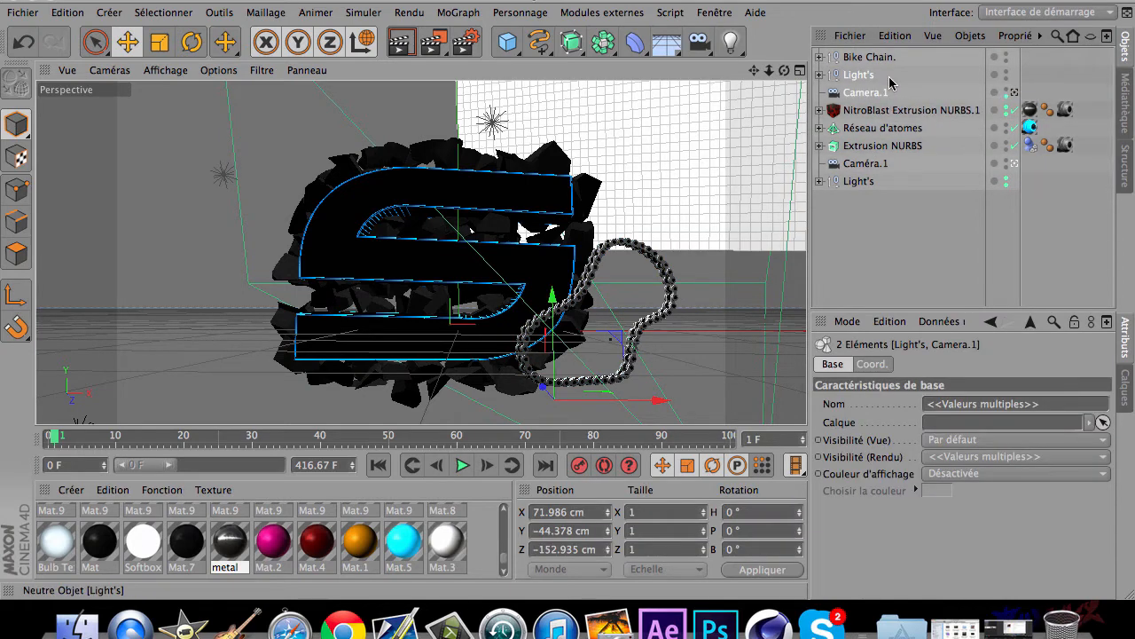
{"action": "key", "text": "Delete"}
Step: Move the Bike Chain object in front of the S, to about X 9.2, Y 28.8, Z -39.4 cm
{"action": "left_click", "coordinate": [865, 57]}
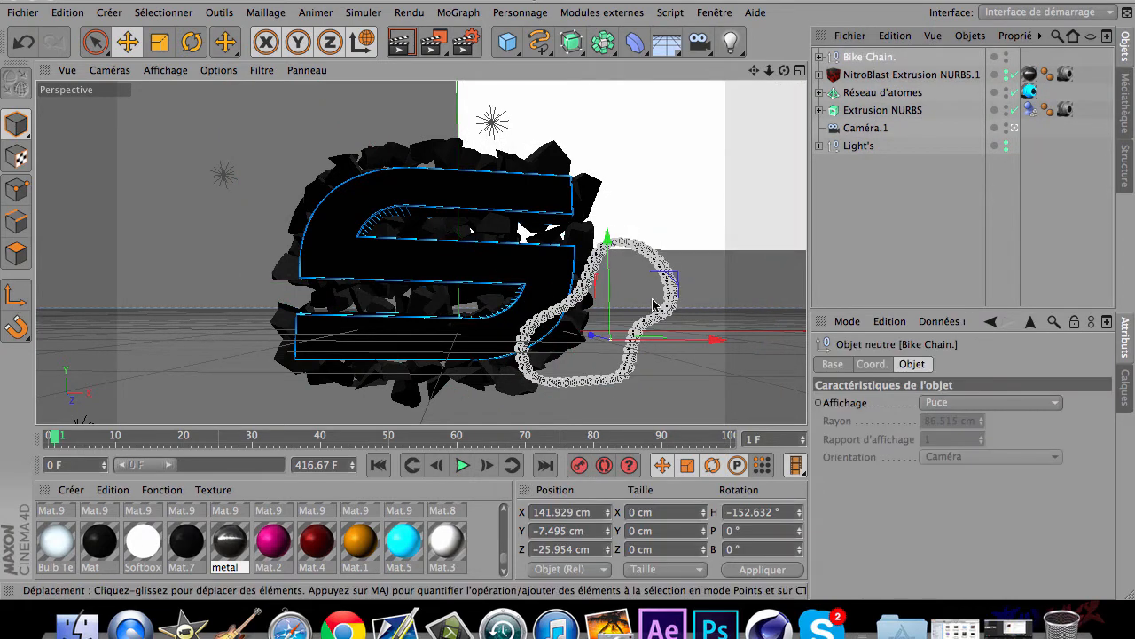
{"action": "left_click_drag", "start_coordinate": [654, 304], "coordinate": [514, 266]}
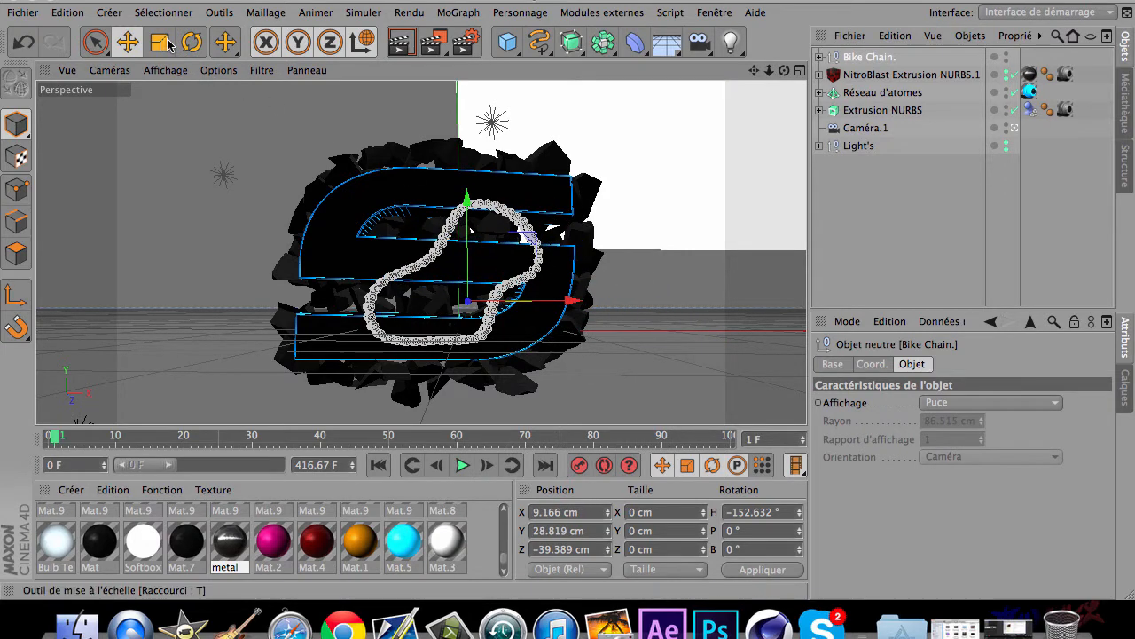
Step: Rotate the Bike Chain to about H -143°, B 19.4° and scale it up across the S
{"action": "left_click", "coordinate": [192, 42]}
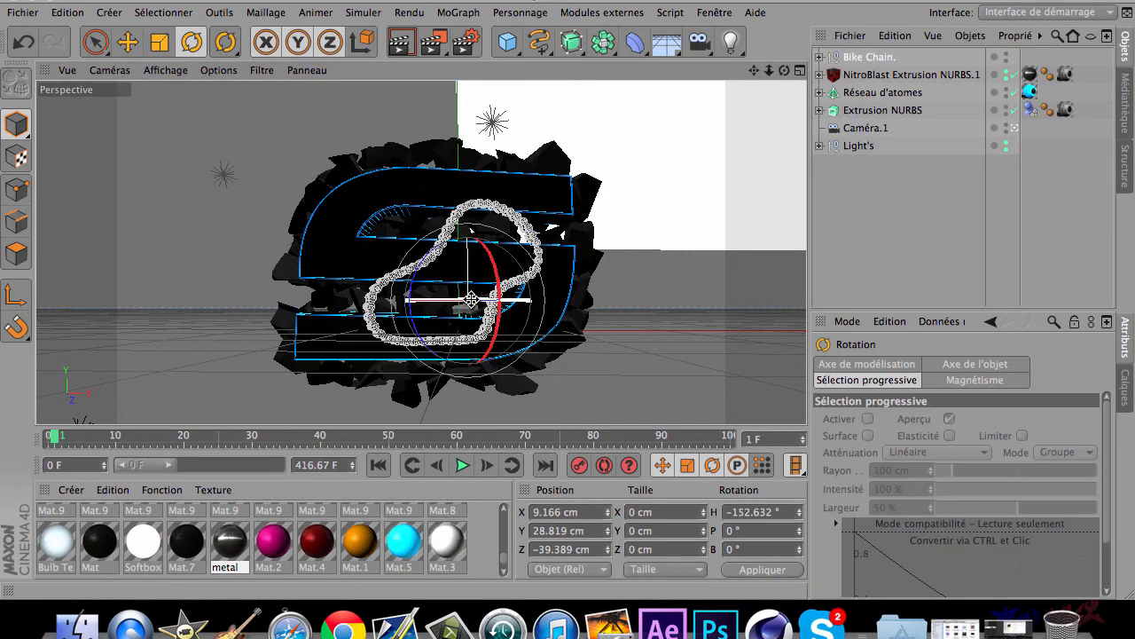
{"action": "left_click_drag", "start_coordinate": [471, 299], "coordinate": [673, 151]}
{"action": "key", "text": "t"}
{"action": "key", "text": "e"}
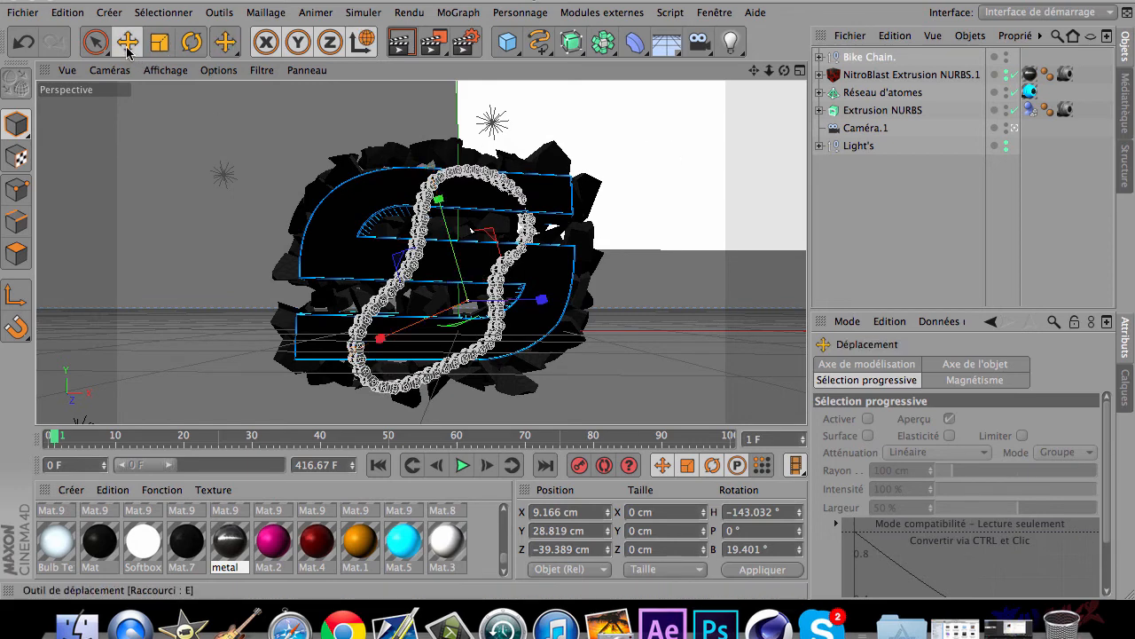
Step: Move the Bike Chain up across the S to about X 16.5, Y 40.4, Z -32.1 cm
{"action": "left_click_drag", "start_coordinate": [480, 260], "coordinate": [480, 295]}
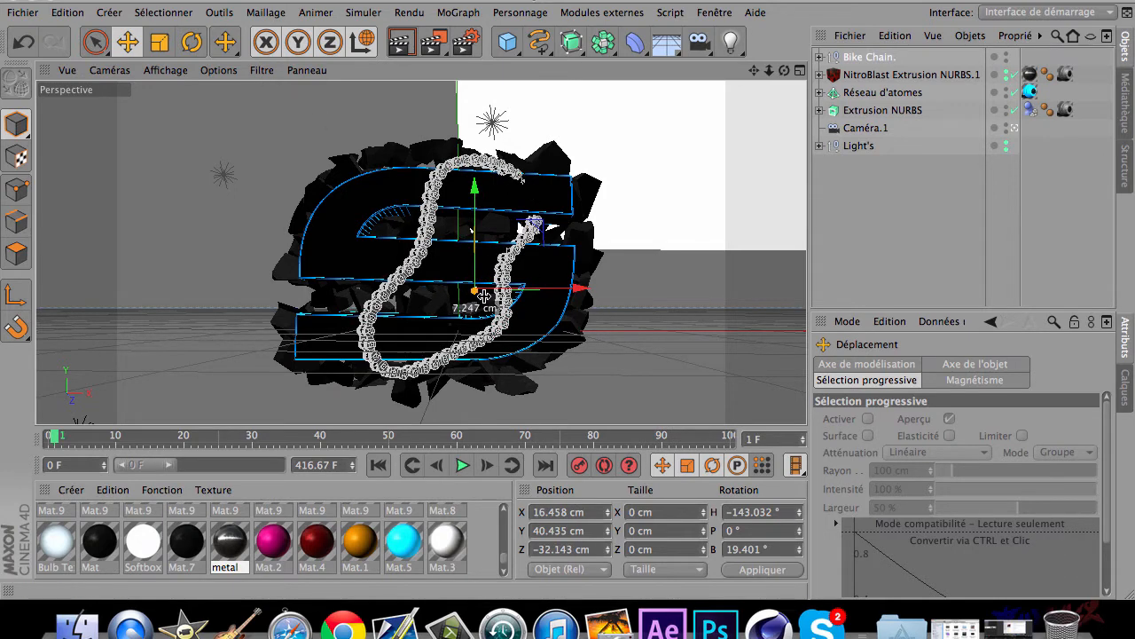
{"action": "left_click", "coordinate": [921, 258]}
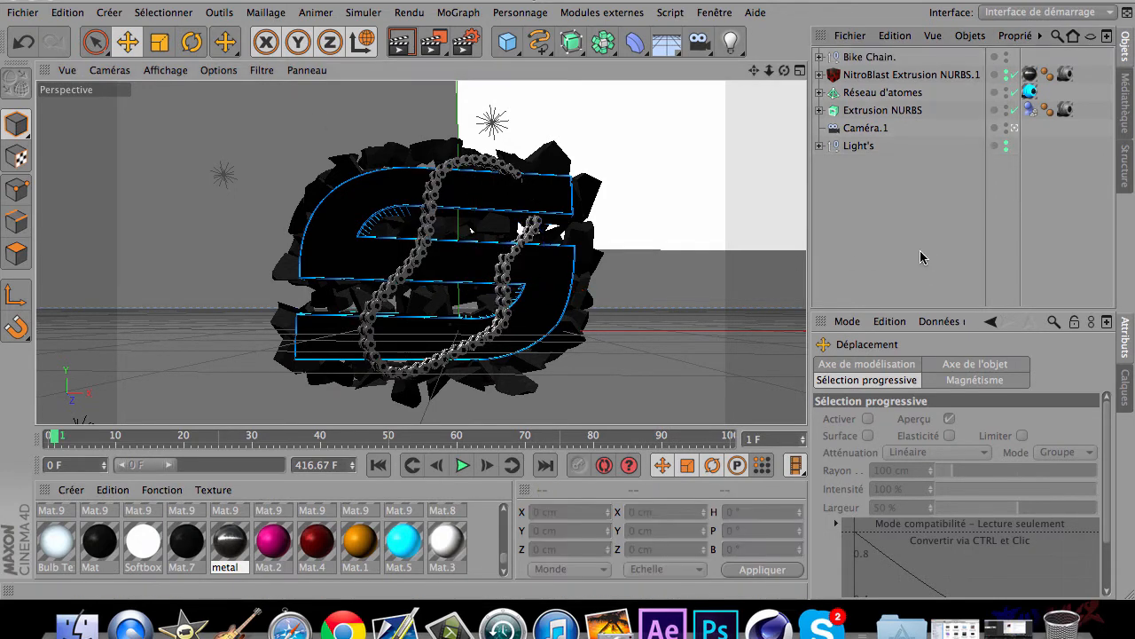
{"action": "left_click", "coordinate": [861, 58]}
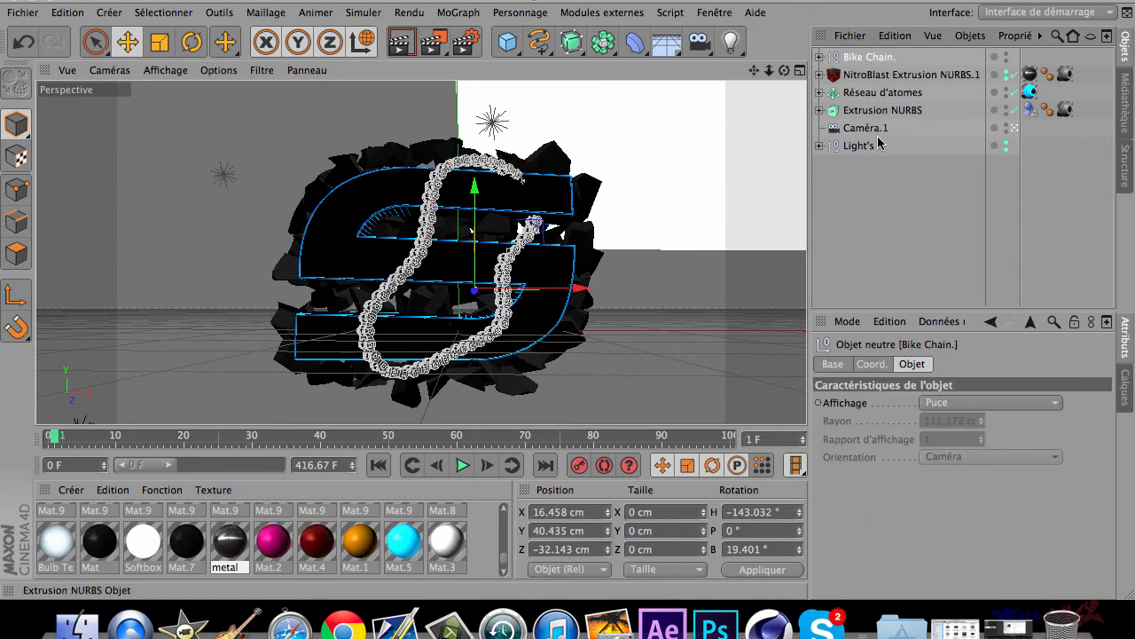
{"action": "key", "text": "super+v"}
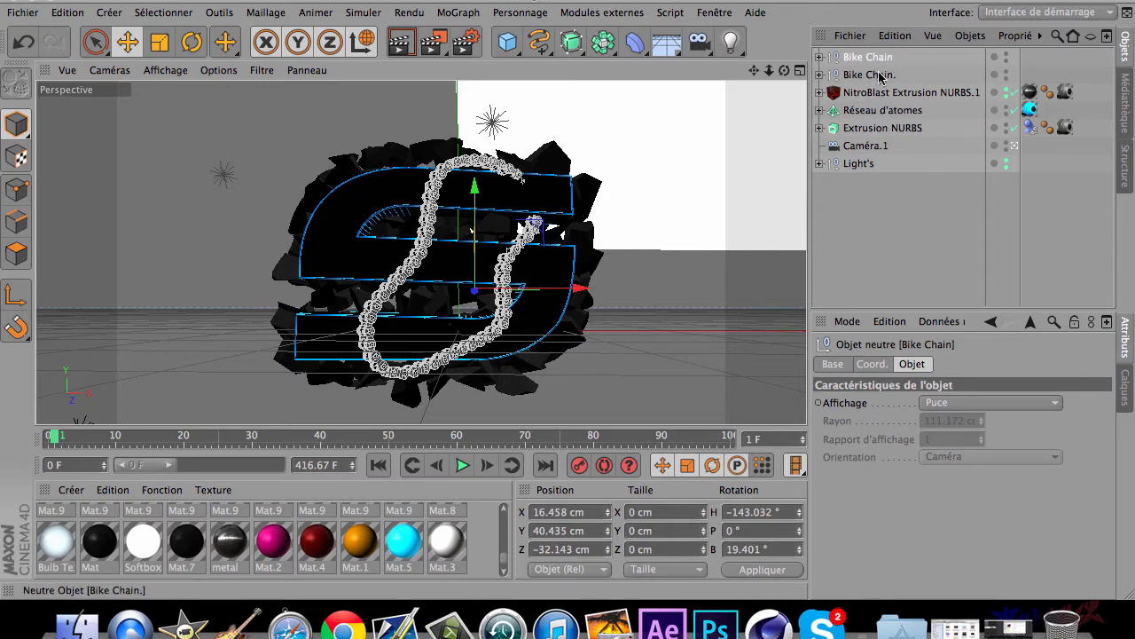
{"action": "left_click", "coordinate": [23, 41]}
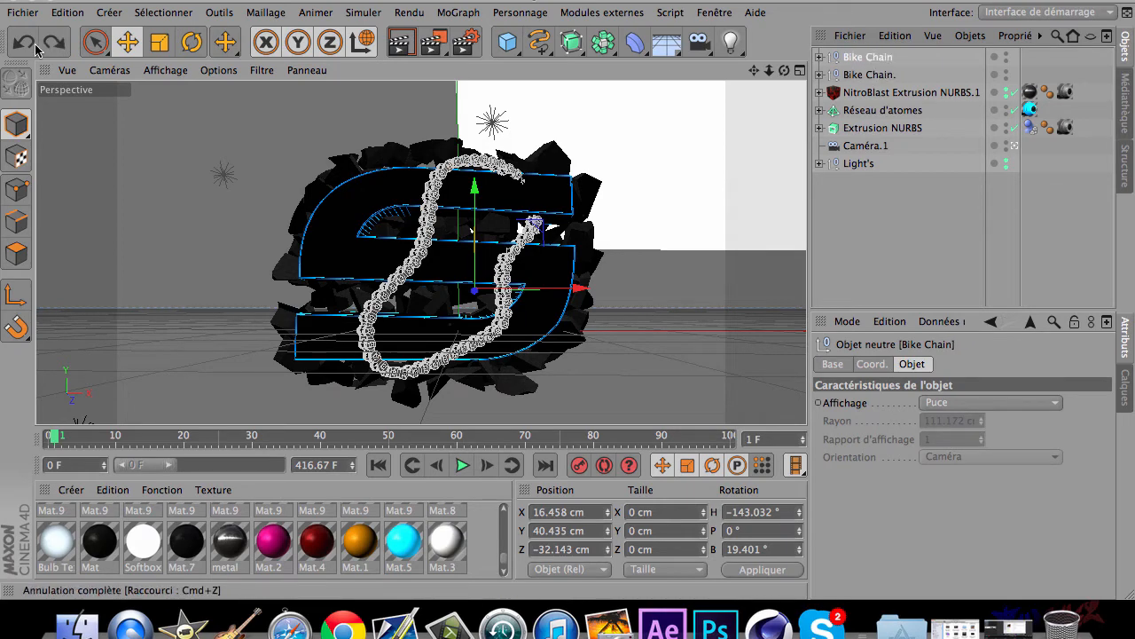
Step: Push the Bike Chain back into the S along its depth, to about Z 1.3 cm
{"action": "left_click_drag", "start_coordinate": [784, 70], "coordinate": [967, 96]}
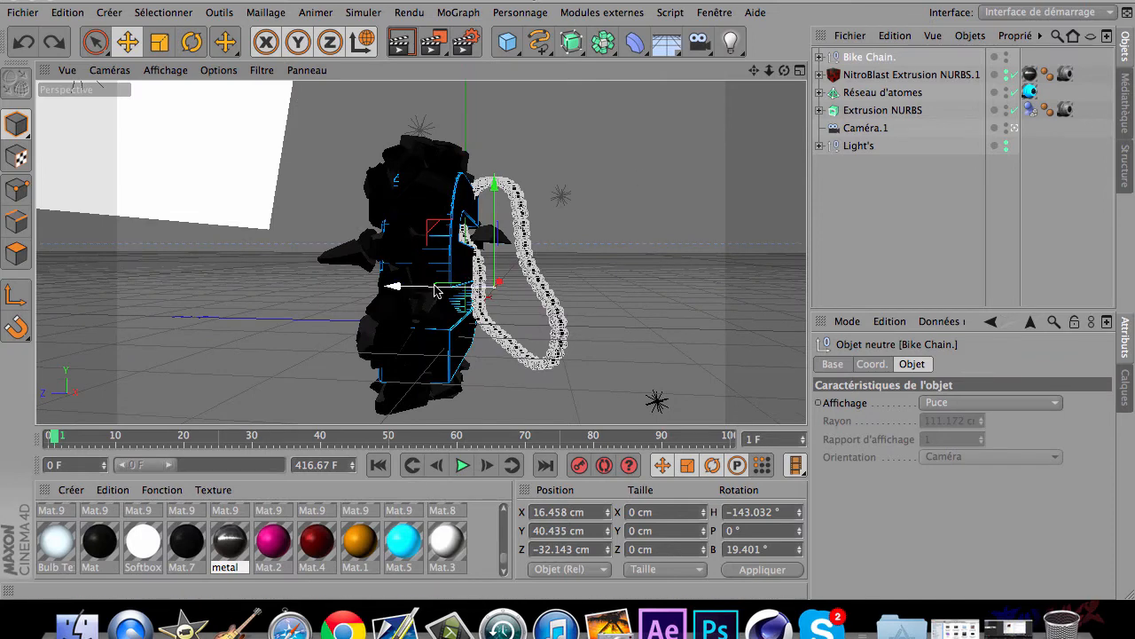
{"action": "left_click_drag", "start_coordinate": [434, 287], "coordinate": [404, 292]}
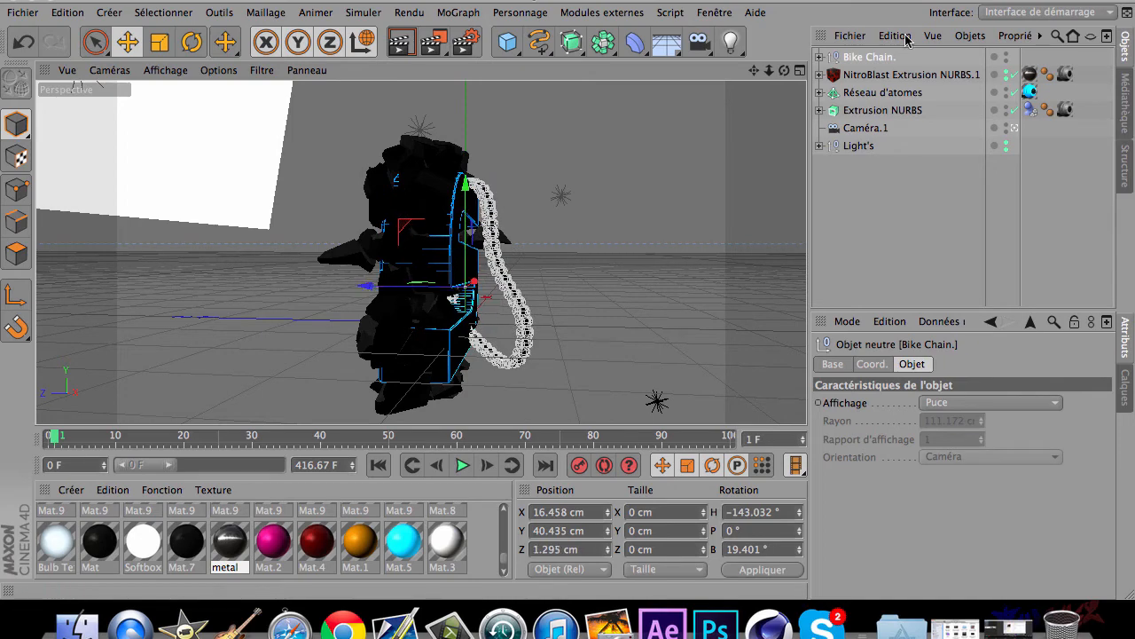
{"action": "left_click_drag", "start_coordinate": [99, 82], "coordinate": [82, 417], "text": "alt"}
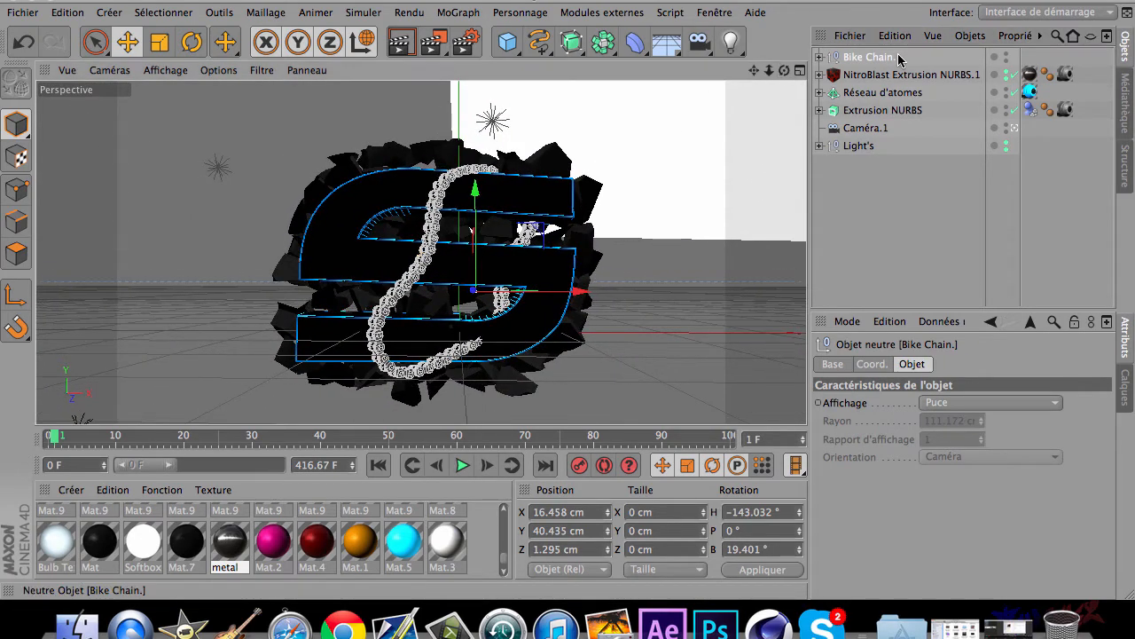
Step: Paste a second Bike Chain crossing the first, rotated to about H -53.7°, P 19.4°, B 25.3° and placed at about X -65.4 cm
{"action": "key", "text": "super+v"}
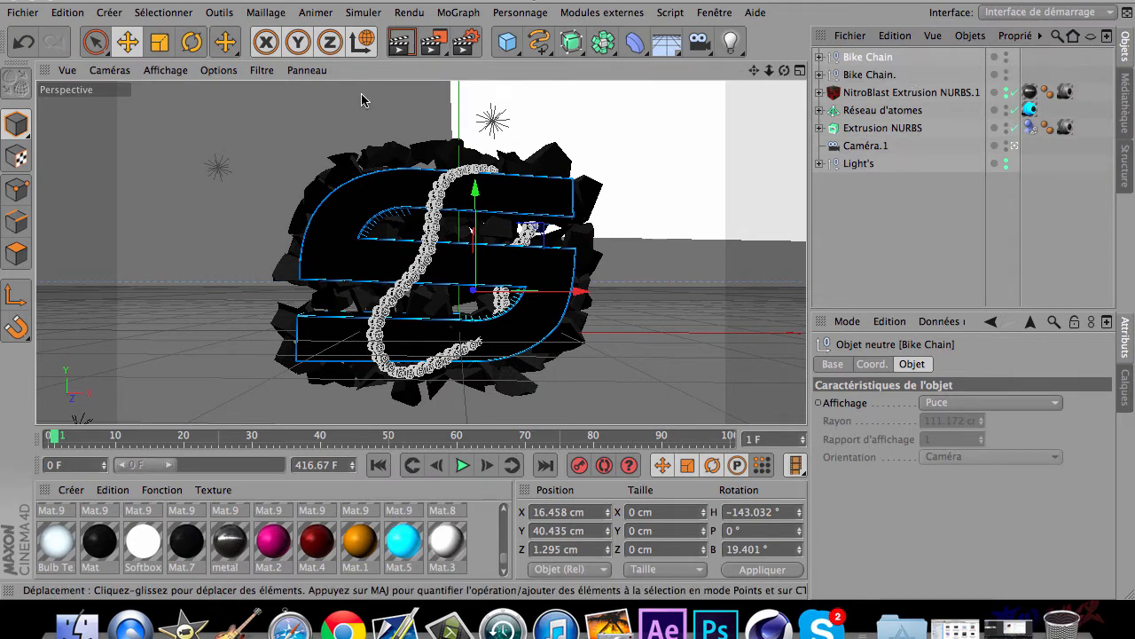
{"action": "left_click", "coordinate": [192, 42]}
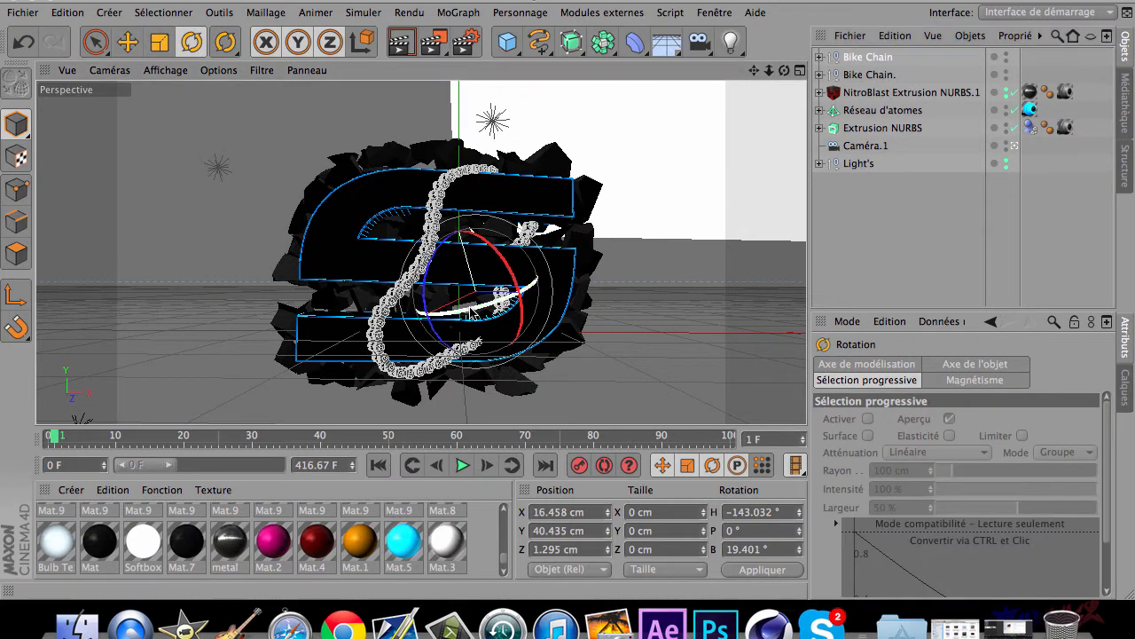
{"action": "left_click_drag", "start_coordinate": [473, 312], "coordinate": [705, 245]}
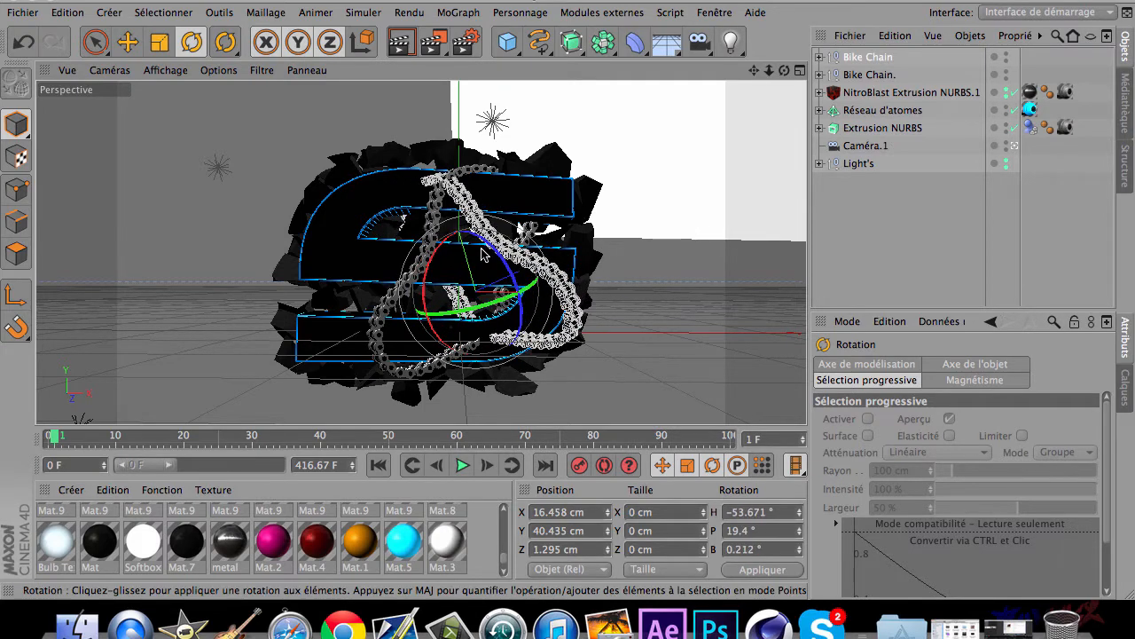
{"action": "left_click_drag", "start_coordinate": [484, 255], "coordinate": [493, 297]}
{"action": "key", "text": "e"}
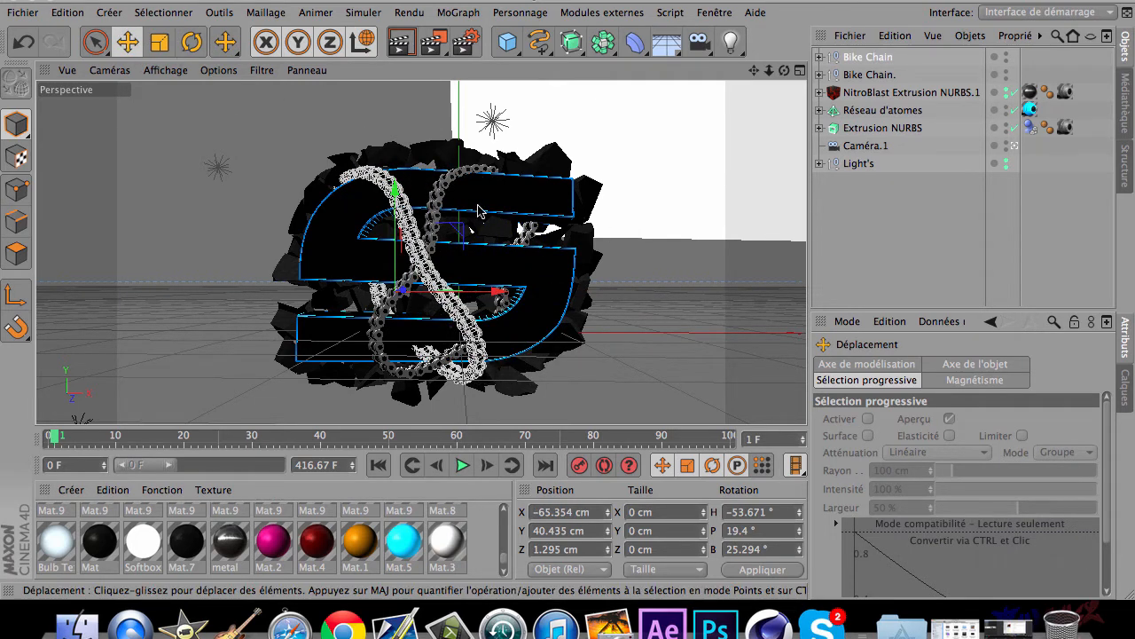
Step: Move the original Bike Chain to about X 29.6 cm and scale it up slightly
{"action": "left_click", "coordinate": [869, 74]}
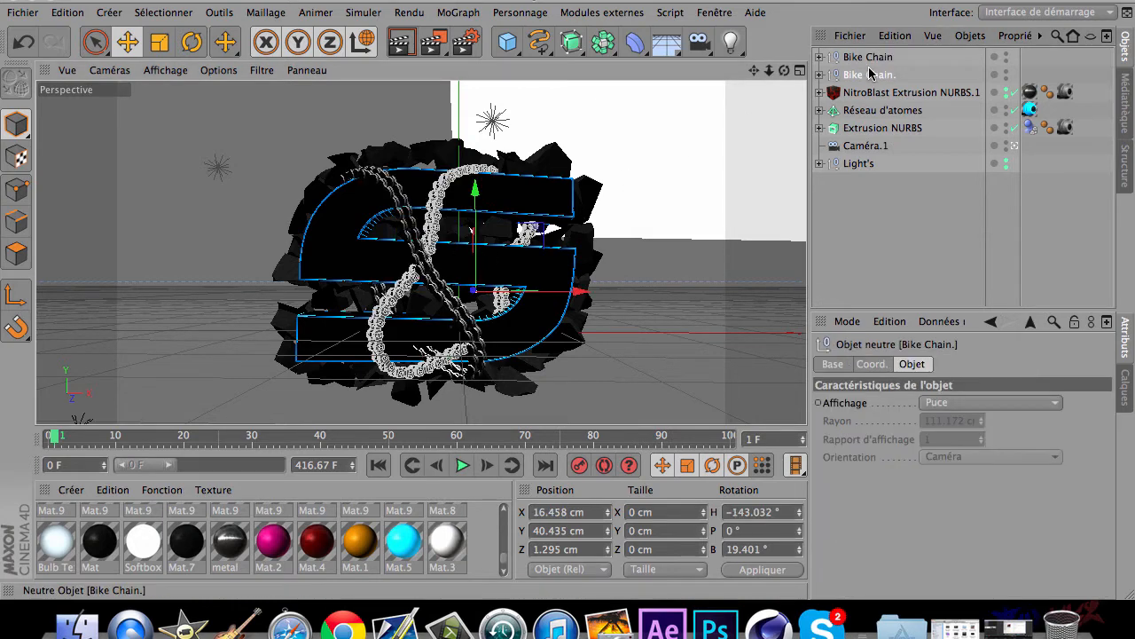
{"action": "left_click_drag", "start_coordinate": [562, 292], "coordinate": [574, 293]}
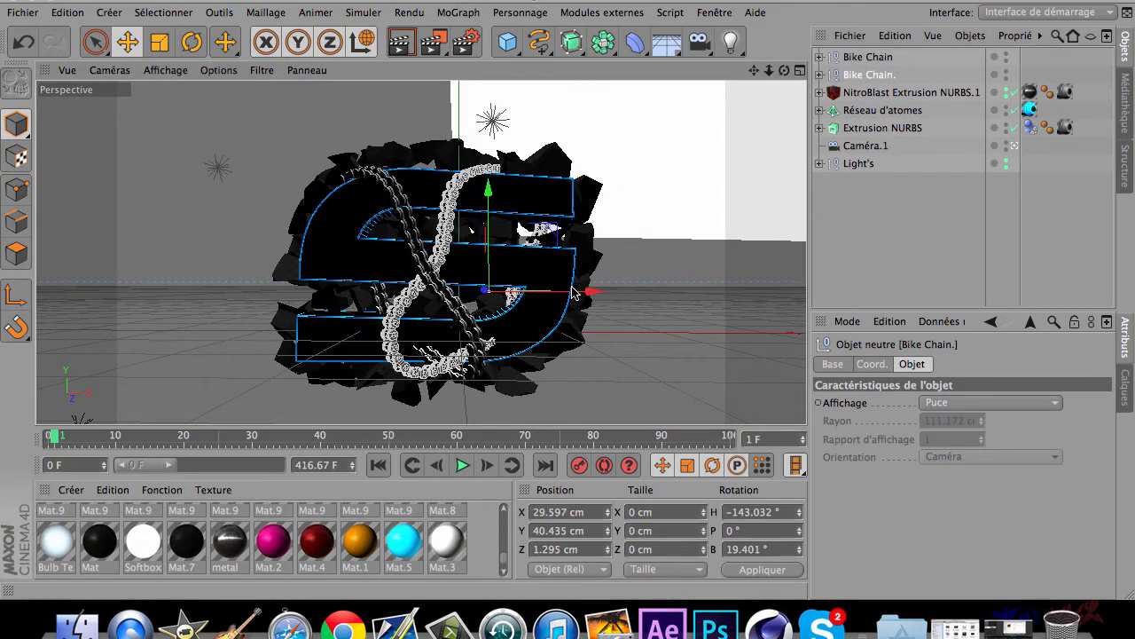
{"action": "key", "text": "t"}
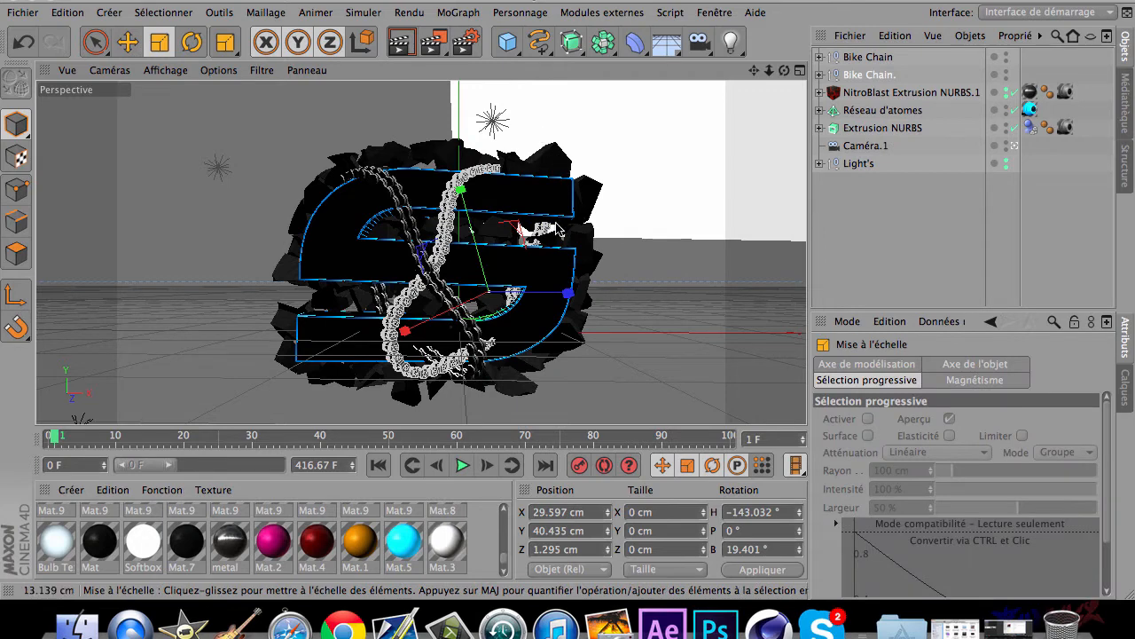
{"action": "left_click_drag", "start_coordinate": [558, 231], "coordinate": [603, 216]}
Step: Rotate the original Bike Chain to about H -145°, P -0.7°, B 19.4°
{"action": "left_click", "coordinate": [127, 41]}
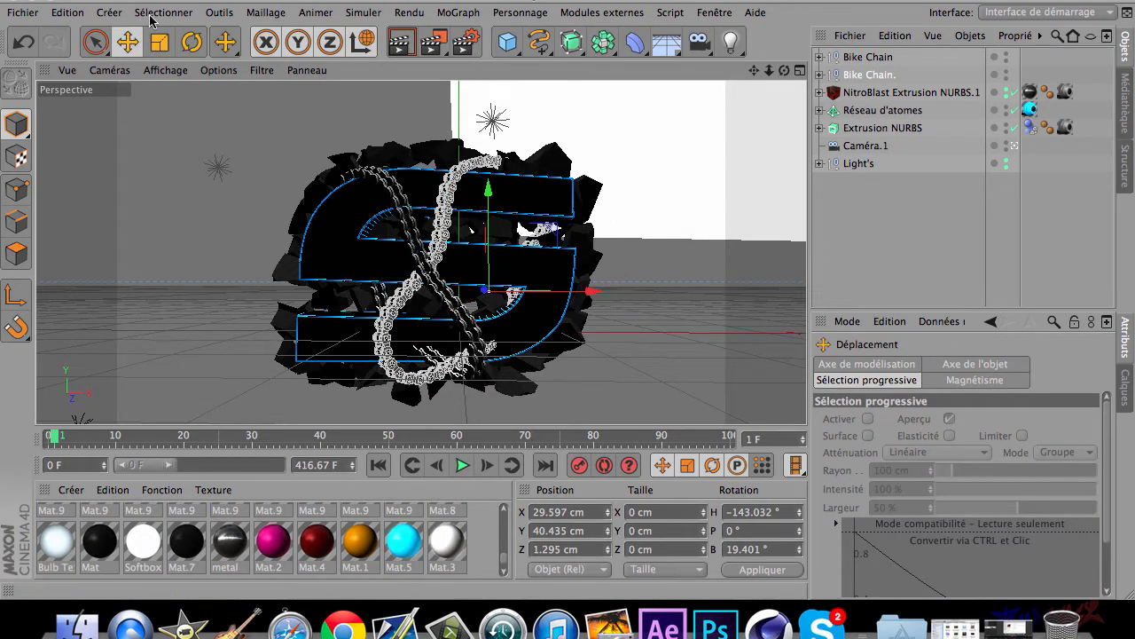
{"action": "key", "text": "r"}
{"action": "mouse_move", "coordinate": [481, 315]}
{"action": "left_mouse_down"}
{"action": "mouse_move", "coordinate": [469, 317]}
{"action": "mouse_move", "coordinate": [482, 314]}
{"action": "left_mouse_up"}
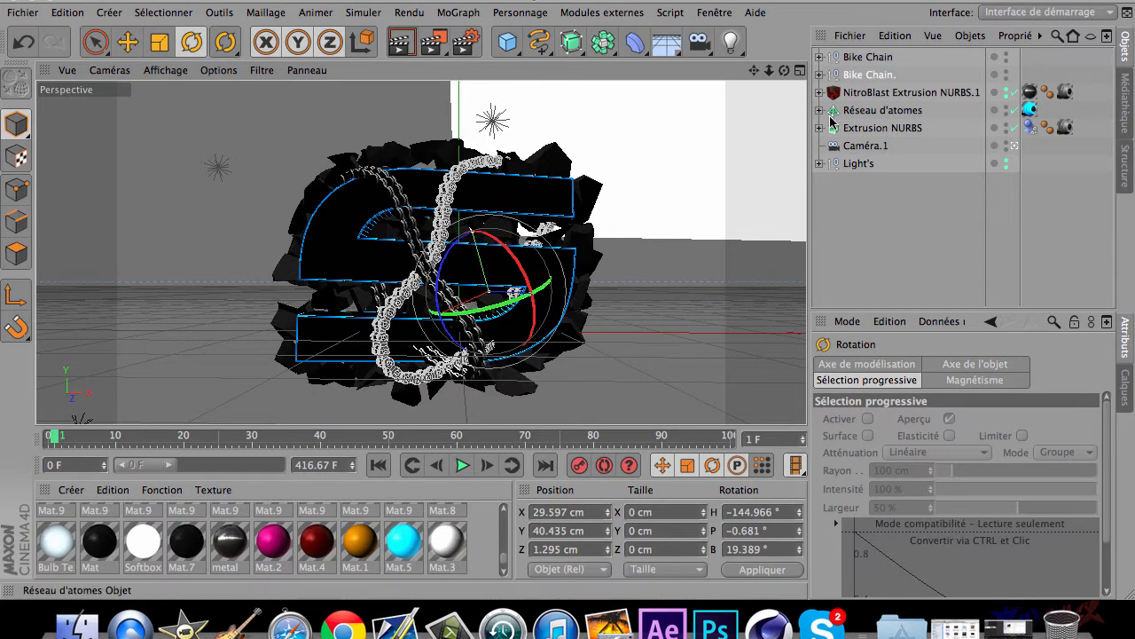
Step: Rotate the copied Bike Chain to about H -38°, P 18.7°, B 20.9°
{"action": "left_click", "coordinate": [869, 57]}
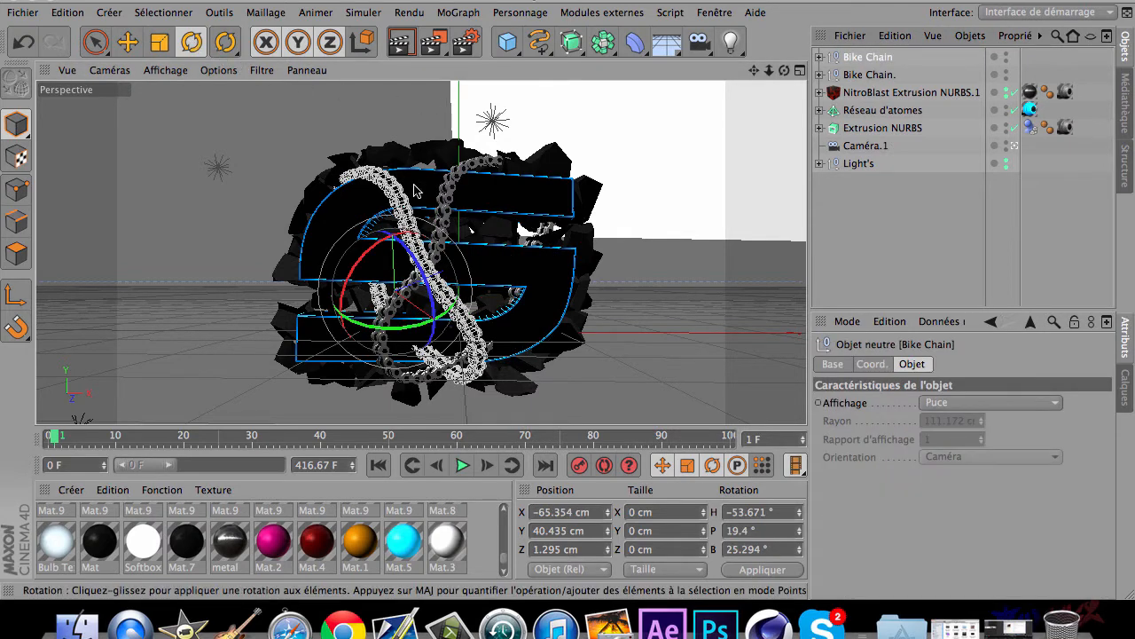
{"action": "left_click_drag", "start_coordinate": [417, 238], "coordinate": [401, 229]}
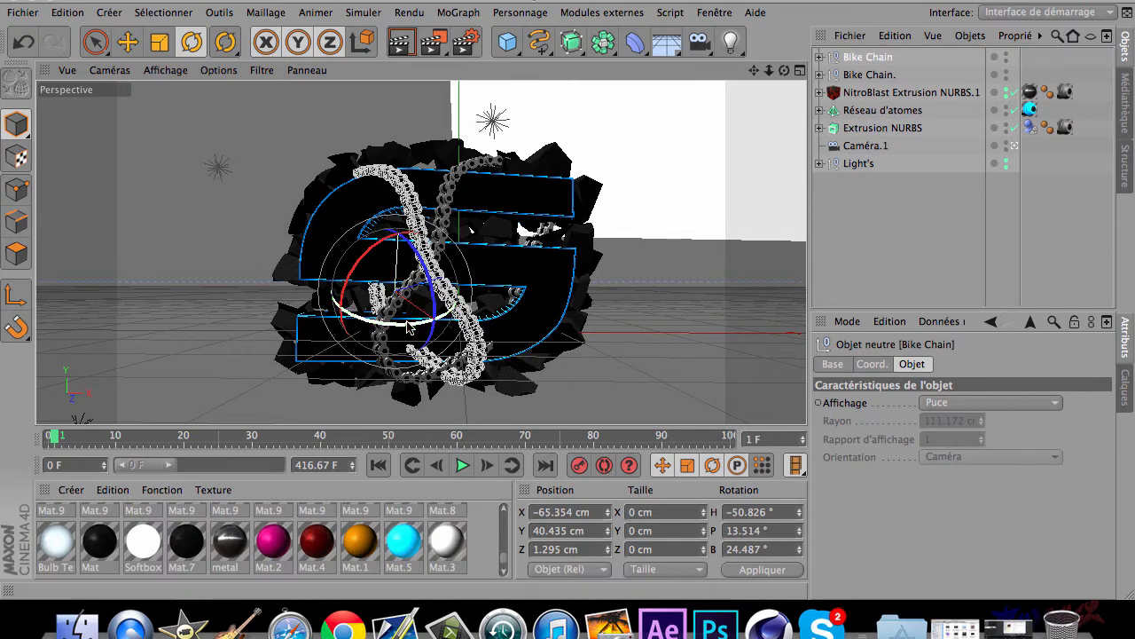
{"action": "left_click_drag", "start_coordinate": [409, 323], "coordinate": [439, 330]}
{"action": "left_click", "coordinate": [857, 255]}
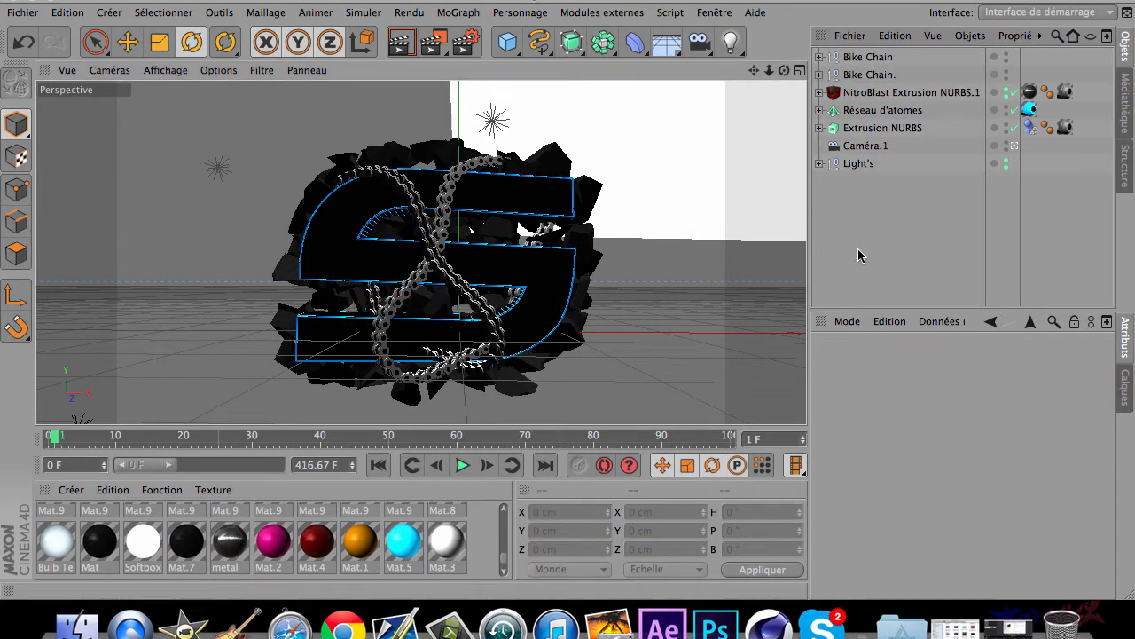
Step: Tilt the original Bike Chain a little further so its upper end curves along the top edge of the S
{"action": "left_click", "coordinate": [882, 74]}
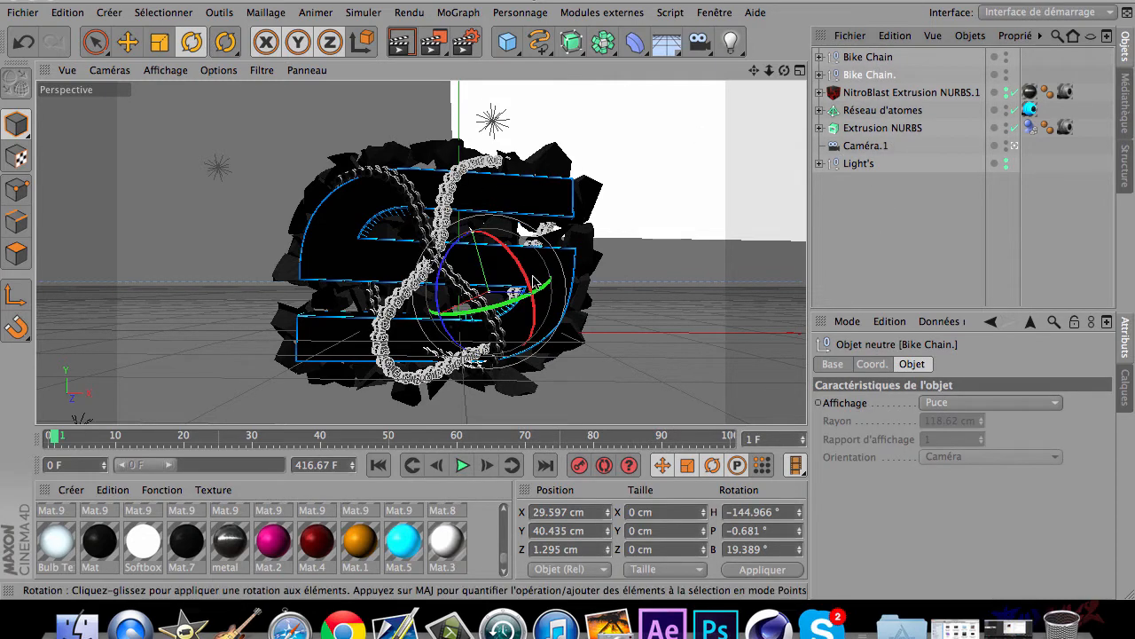
{"action": "left_click_drag", "start_coordinate": [535, 270], "coordinate": [536, 277]}
{"action": "left_click", "coordinate": [925, 220]}
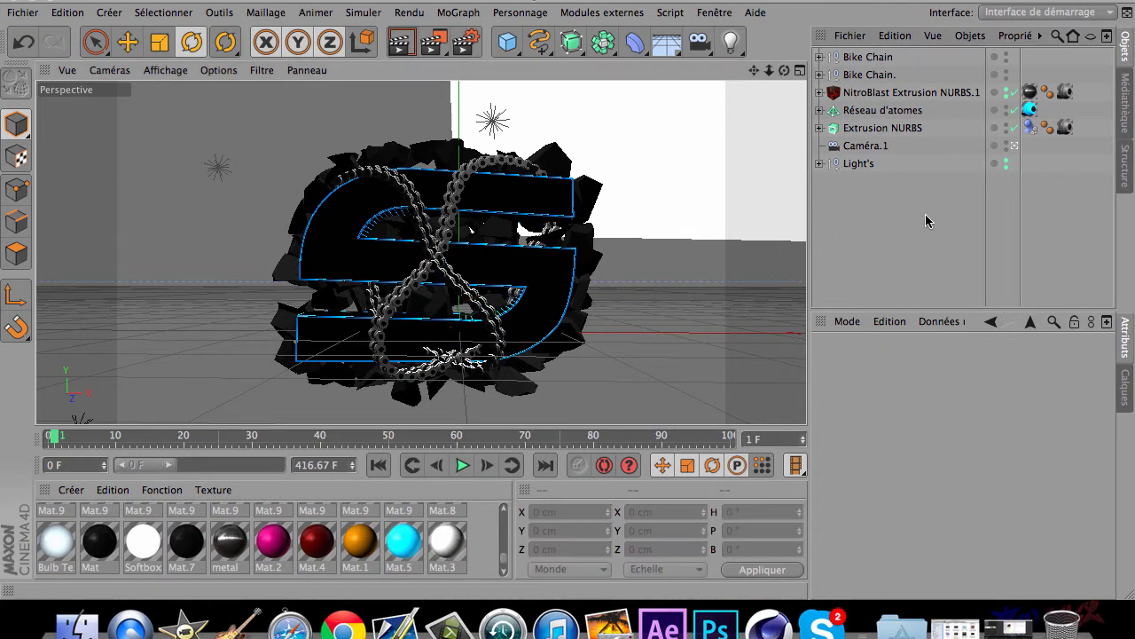
Step: Fine-tune the copied Bike Chain's rotation about its vertical axis, then deselect it
{"action": "left_click", "coordinate": [874, 62]}
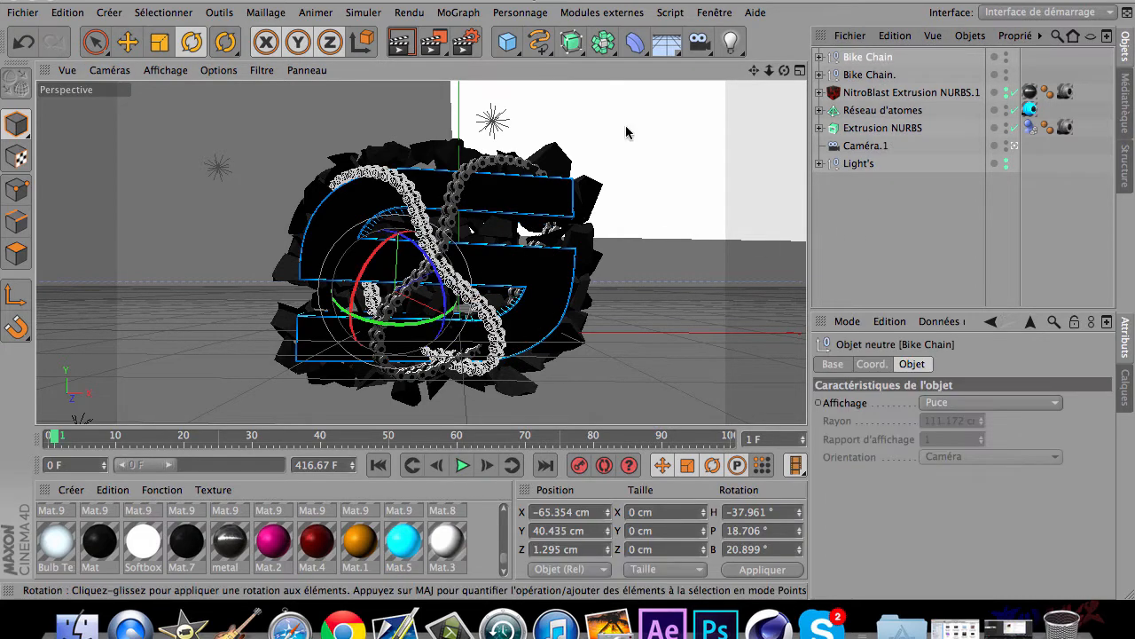
{"action": "left_click", "coordinate": [387, 323]}
{"action": "left_click", "coordinate": [870, 58]}
{"action": "left_click_drag", "start_coordinate": [402, 324], "coordinate": [410, 325]}
{"action": "left_click", "coordinate": [889, 253]}
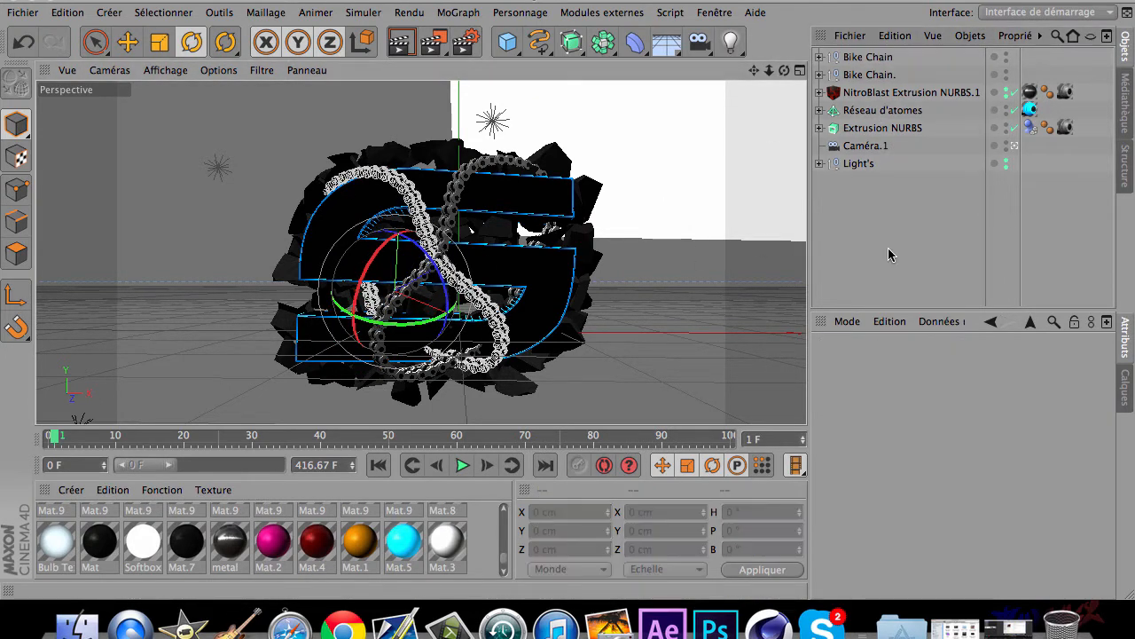
Step: Review the render output and save settings, and open the regular image's save location chooser without choosing a file
{"action": "left_click", "coordinate": [466, 42]}
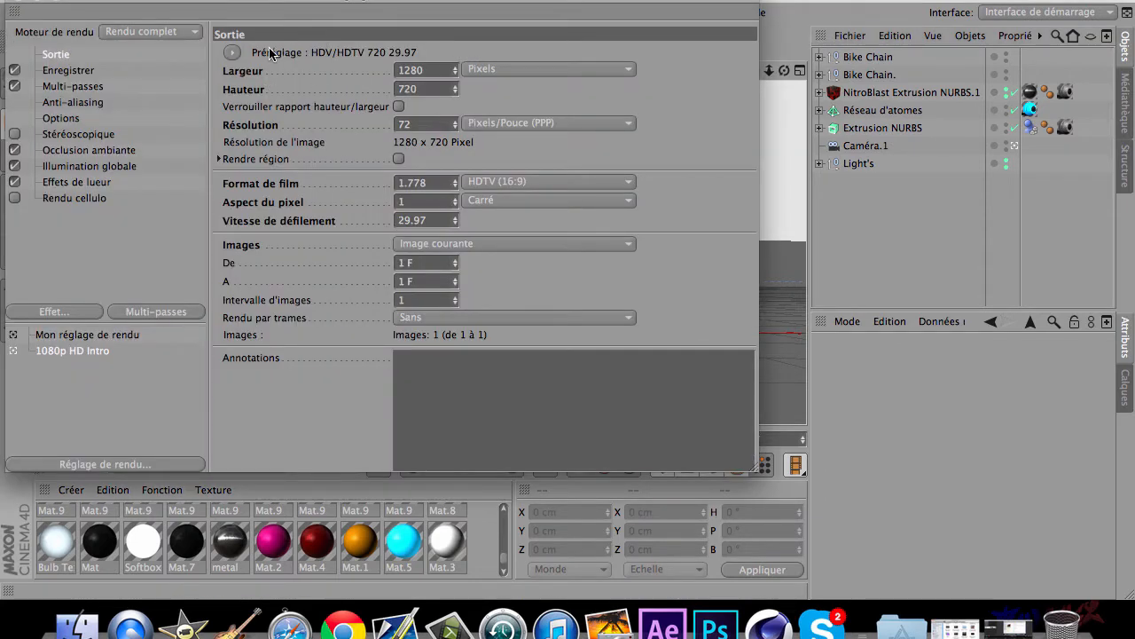
{"action": "left_click", "coordinate": [73, 71]}
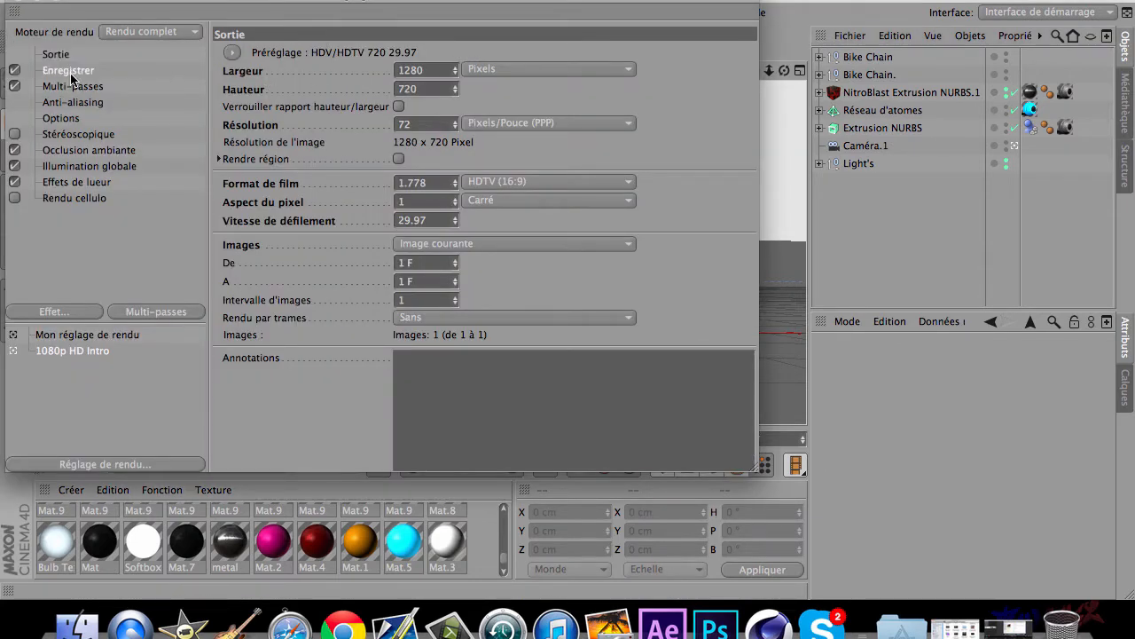
{"action": "scroll", "coordinate": [736, 466], "scroll_direction": "right", "scroll_amount": 2}
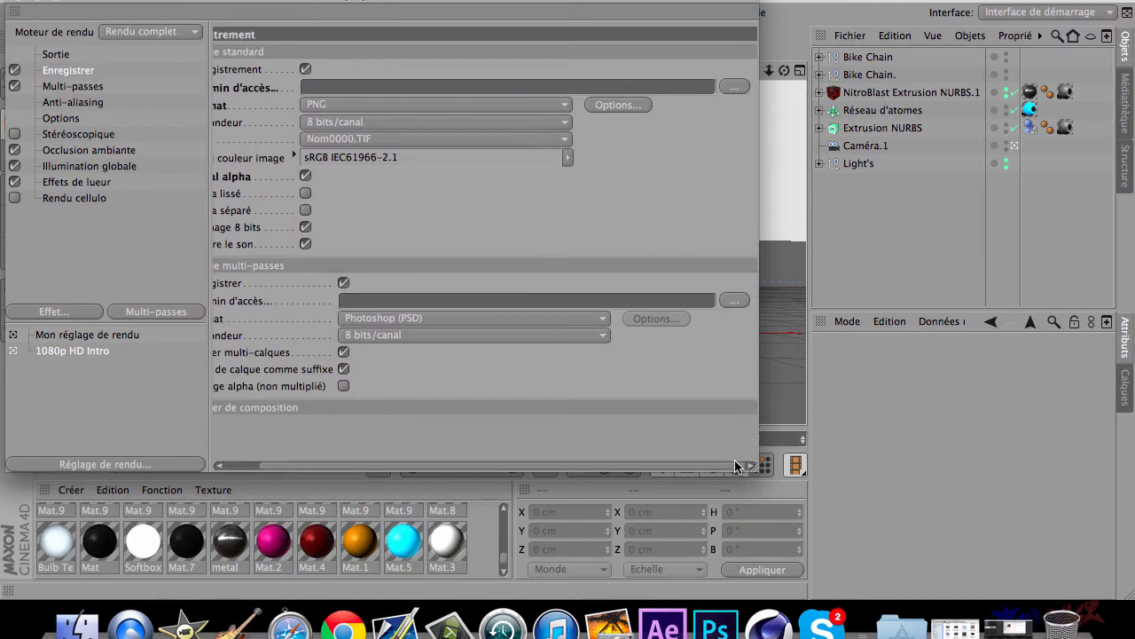
{"action": "left_click", "coordinate": [734, 89]}
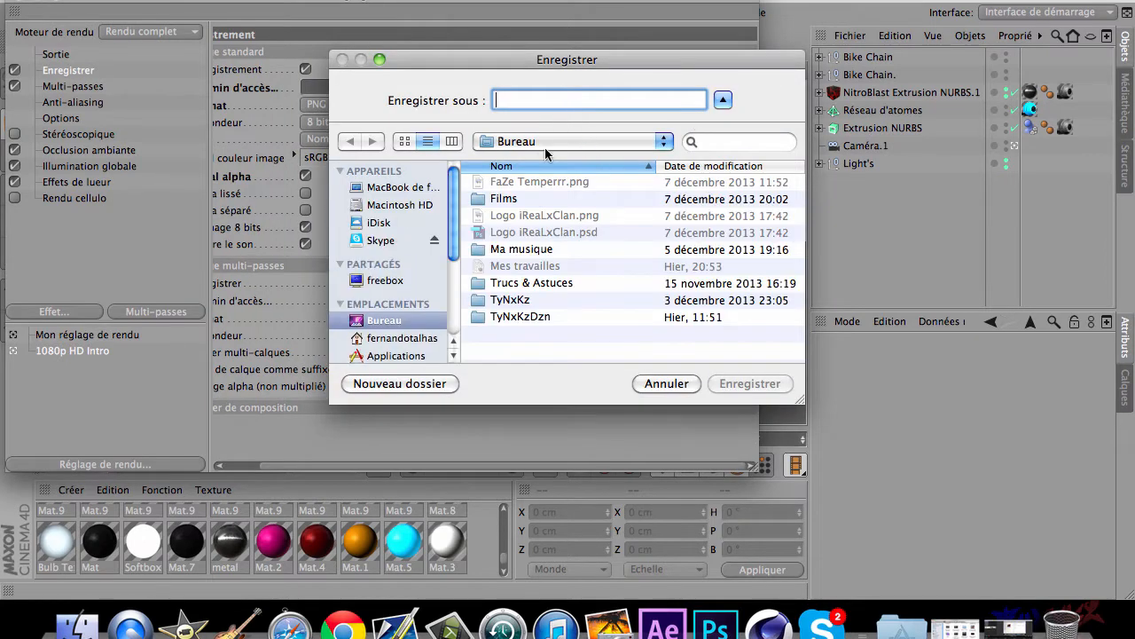
{"action": "left_click", "coordinate": [674, 385]}
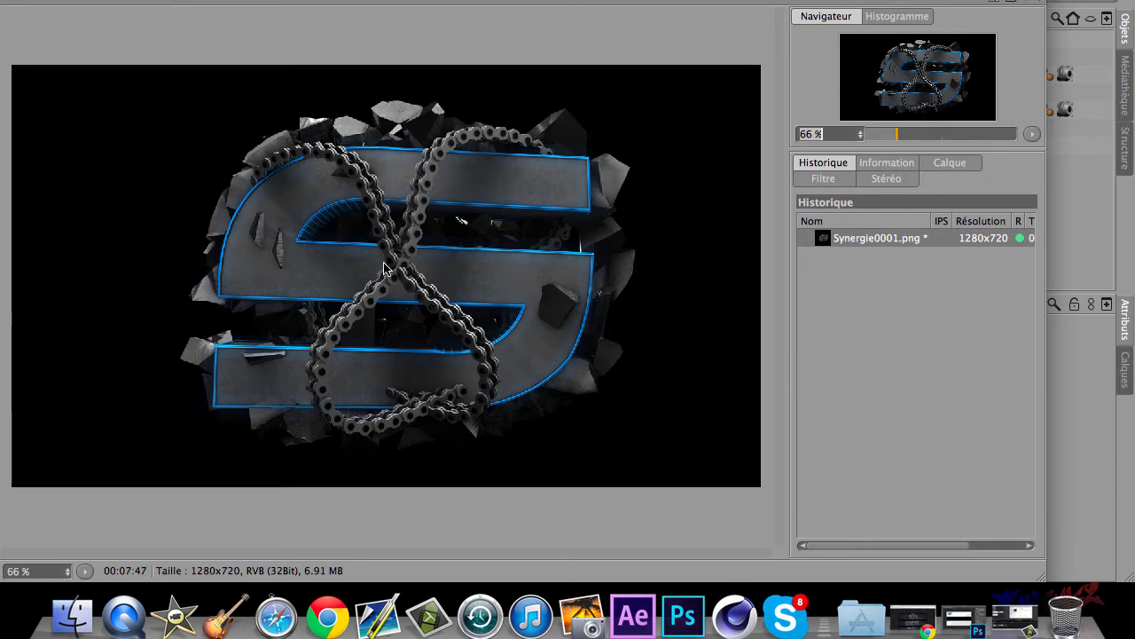
Step: Quit Cinema 4D without saving the changes to Lightroom.c4d and hide its remaining window
{"action": "right_click", "coordinate": [735, 602]}
{"action": "left_click", "coordinate": [751, 562]}
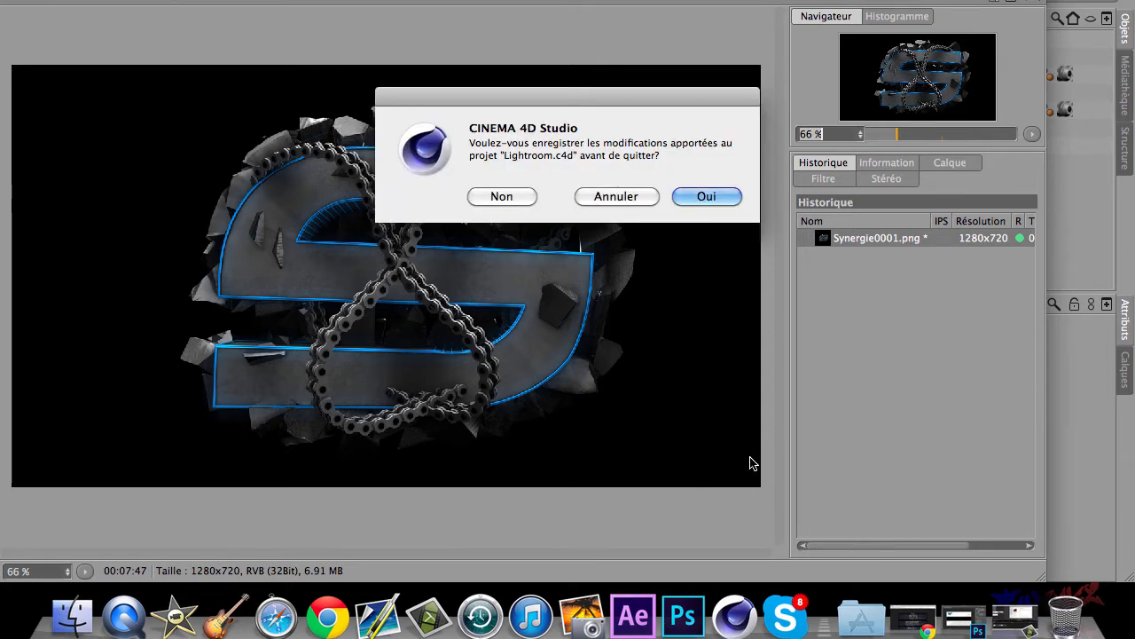
{"action": "left_click", "coordinate": [525, 199]}
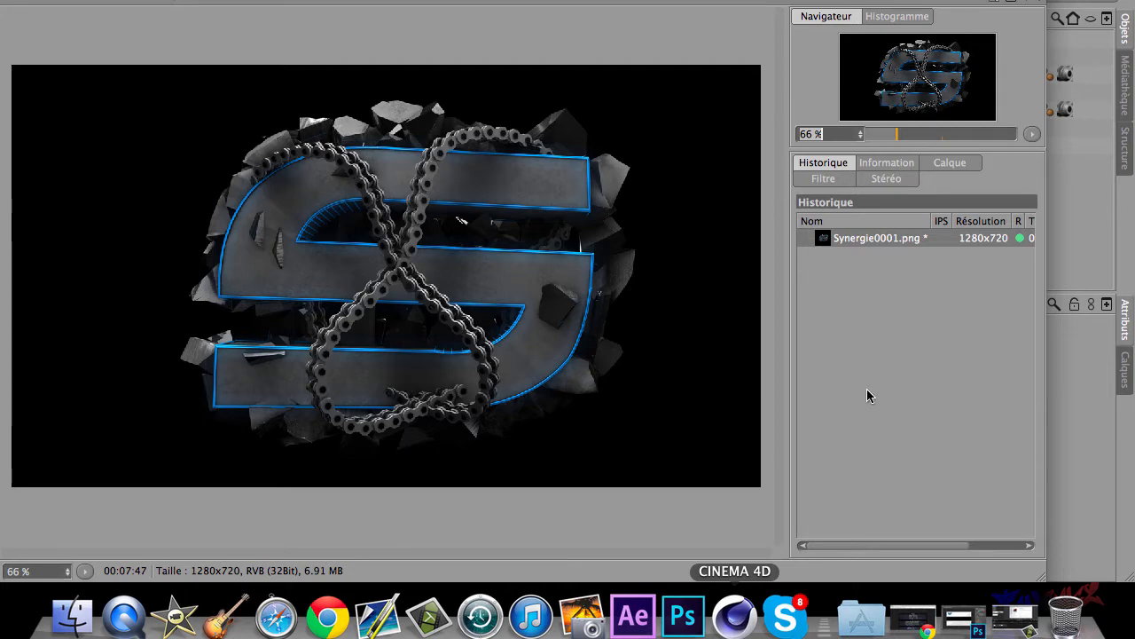
{"action": "right_click", "coordinate": [734, 616]}
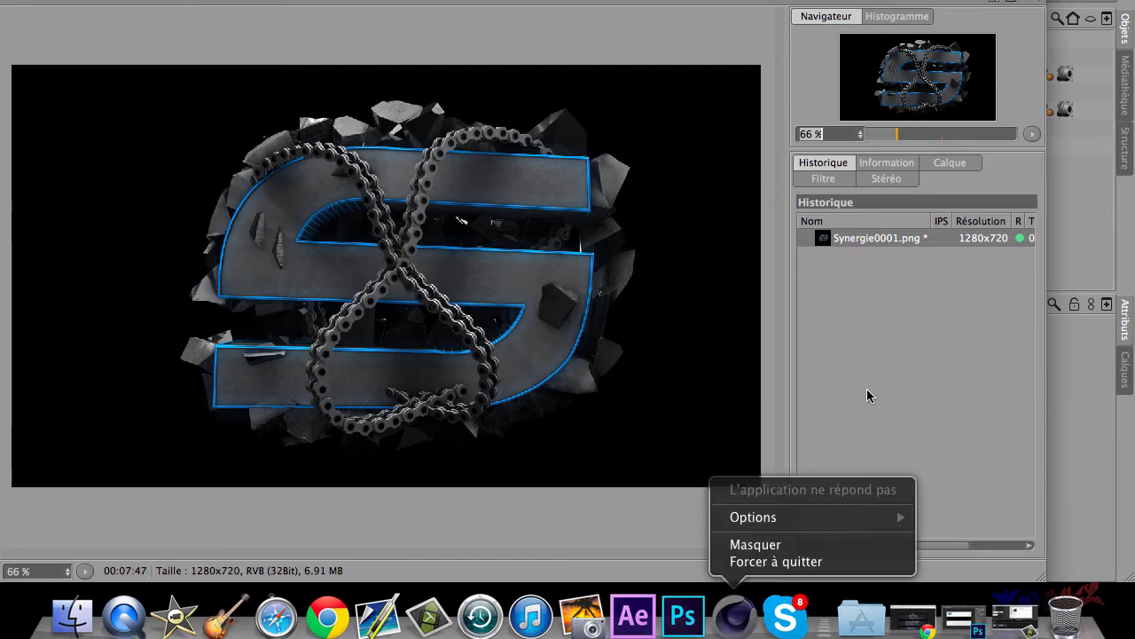
{"action": "left_click", "coordinate": [759, 544]}
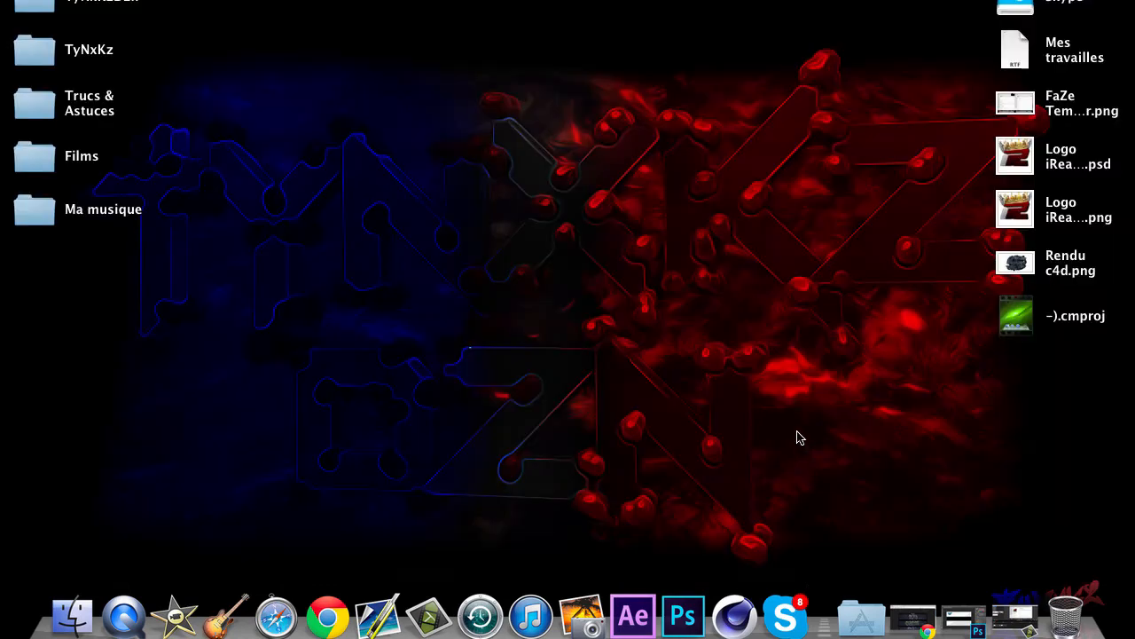
Step: Switch to Photoshop and place Rendu c4d.png from the desktop into the GFX Pack By TyNxKzDzn.psd document
{"action": "left_click", "coordinate": [683, 617]}
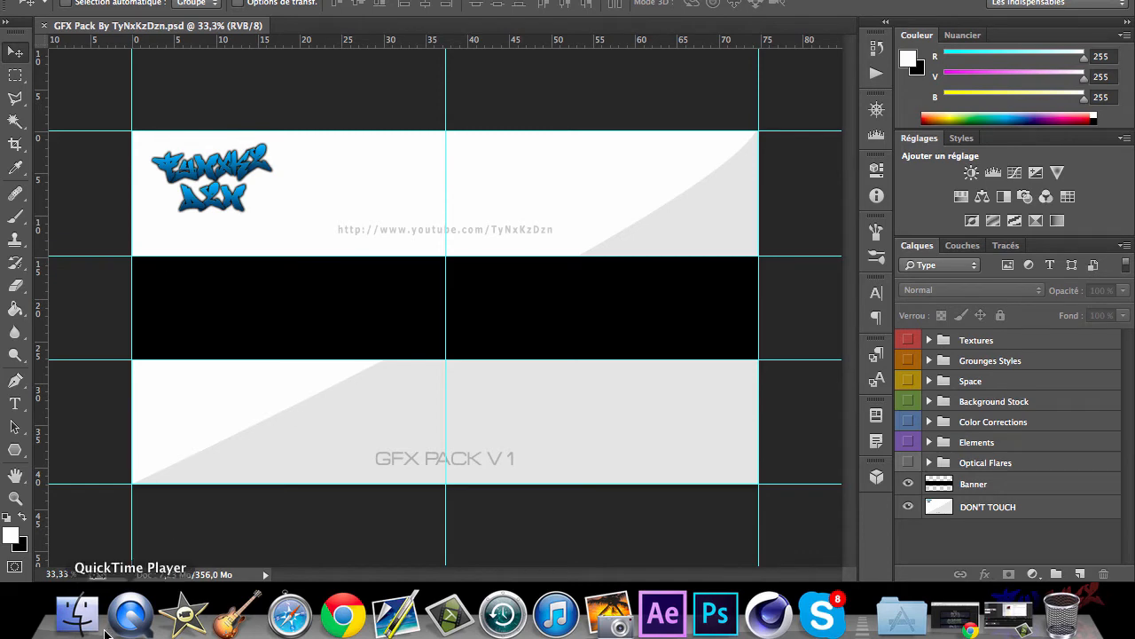
{"action": "left_click", "coordinate": [80, 614]}
{"action": "left_click", "coordinate": [368, 251]}
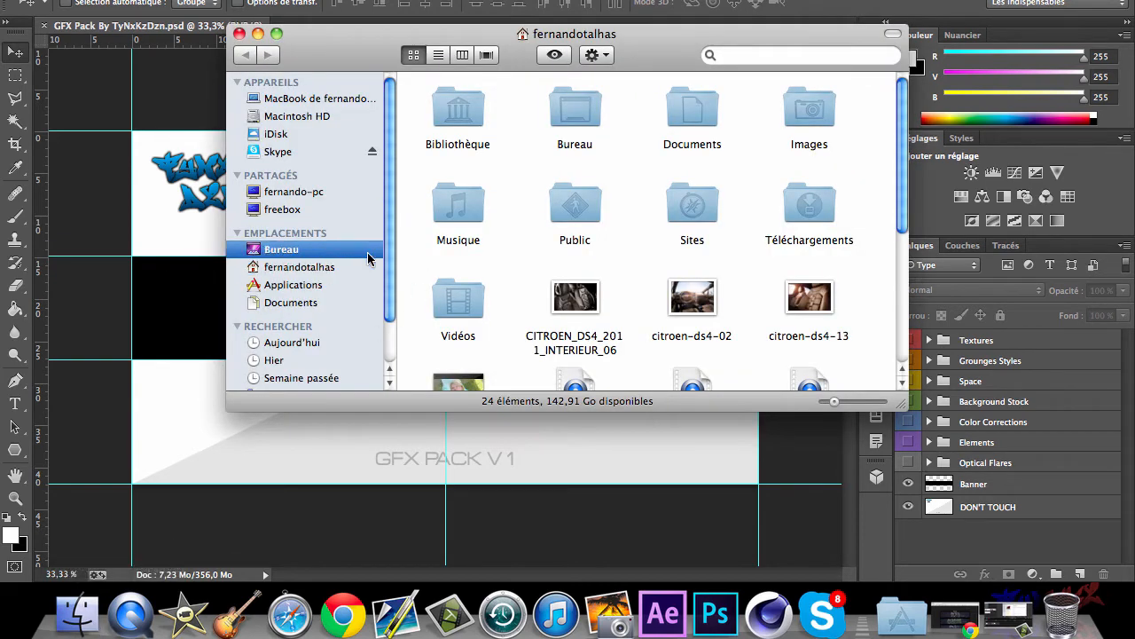
{"action": "left_click", "coordinate": [581, 300]}
{"action": "left_click_drag", "start_coordinate": [499, 397], "coordinate": [461, 441]}
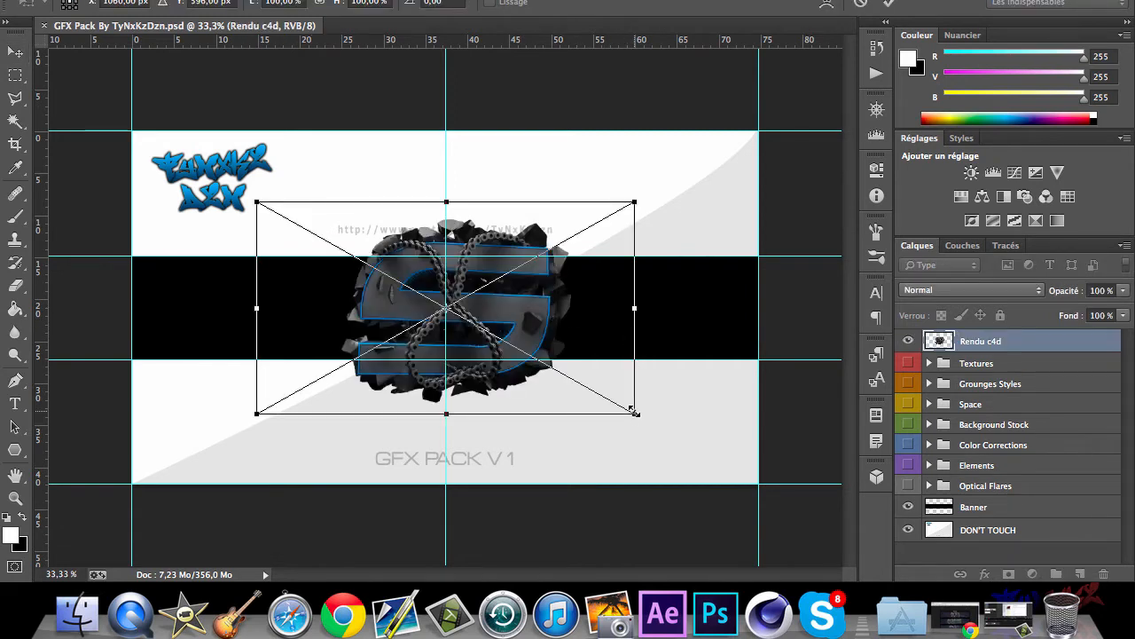
Step: Scale the placed render proportionally to 62.5% and centre it on the black banner band at the vertical guide
{"action": "left_click_drag", "start_coordinate": [635, 412], "coordinate": [572, 365], "text": "shift"}
{"action": "left_click_drag", "start_coordinate": [257, 203], "coordinate": [328, 242], "text": "shift"}
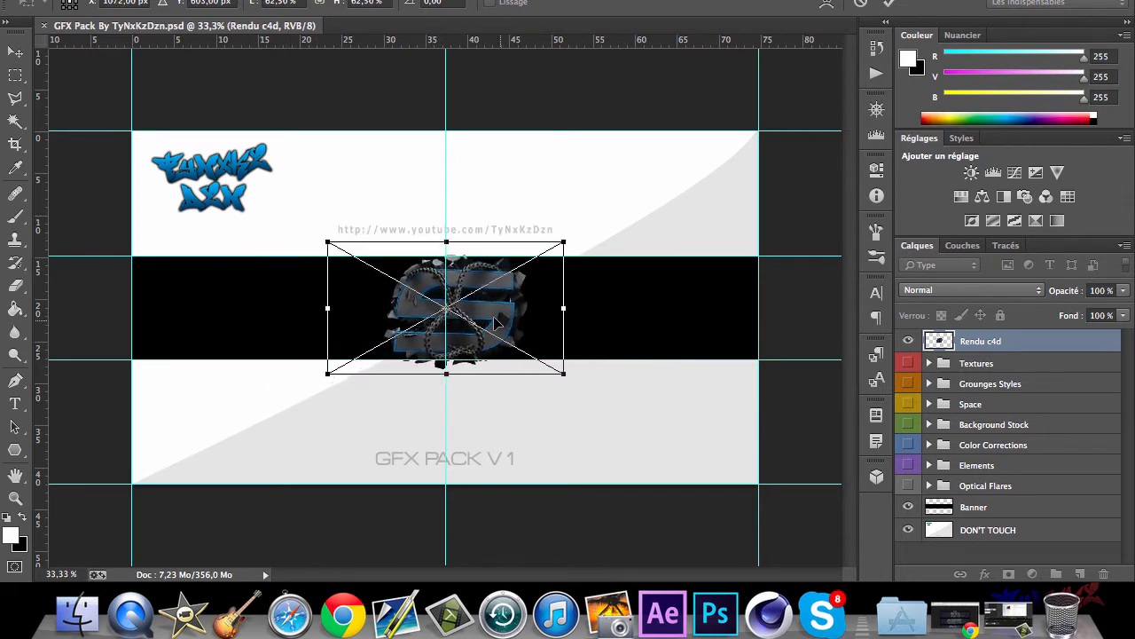
{"action": "left_click_drag", "start_coordinate": [496, 324], "coordinate": [492, 321]}
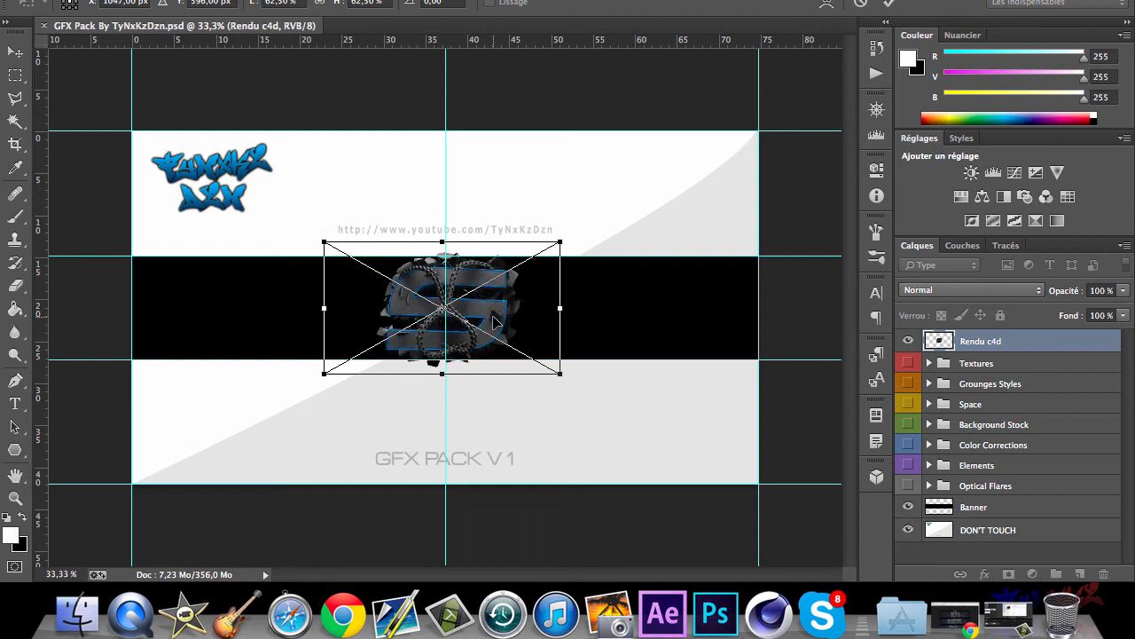
{"action": "left_click", "coordinate": [888, 4]}
{"action": "key", "text": "m"}
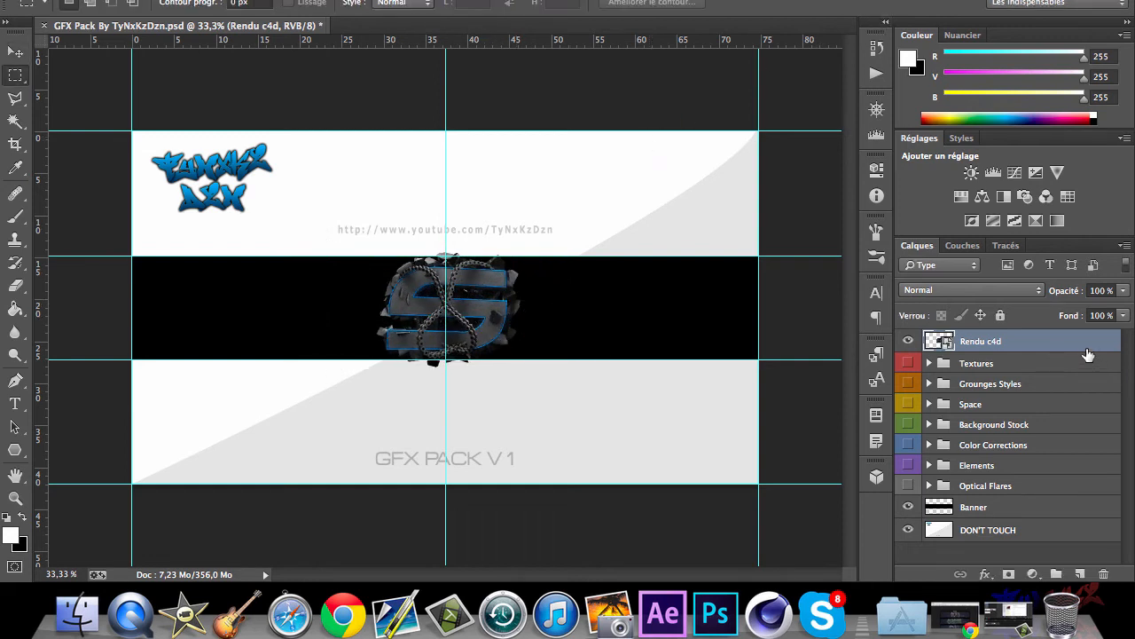
Step: Move the Rendu c4d layer directly above the Banner layer and rasterize it
{"action": "left_click_drag", "start_coordinate": [1088, 355], "coordinate": [1060, 502]}
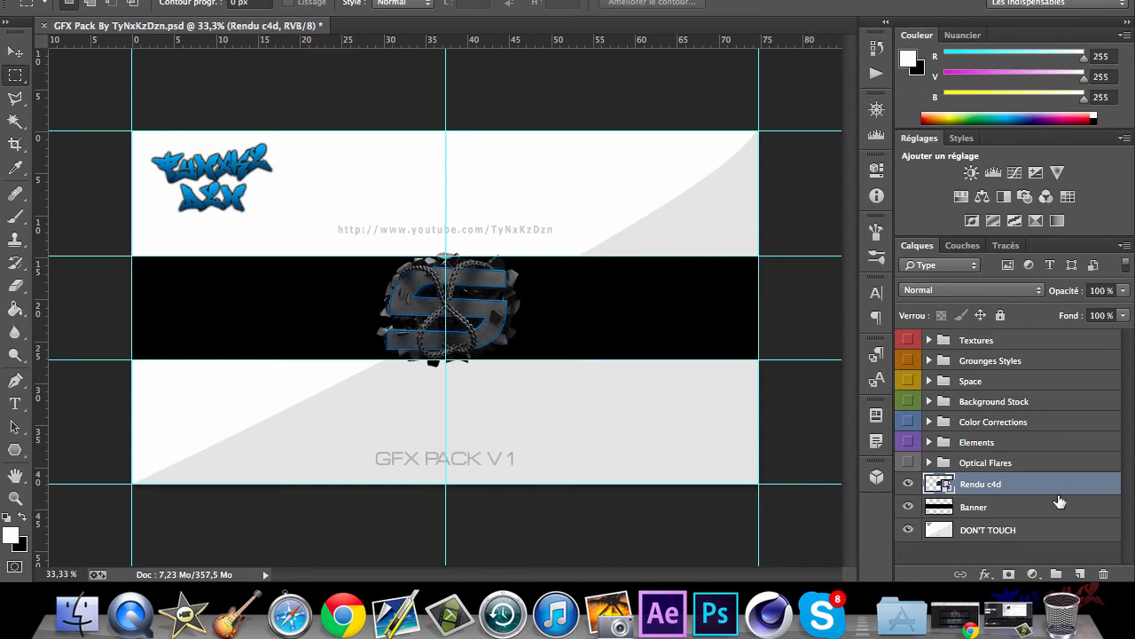
{"action": "right_click", "coordinate": [1045, 504]}
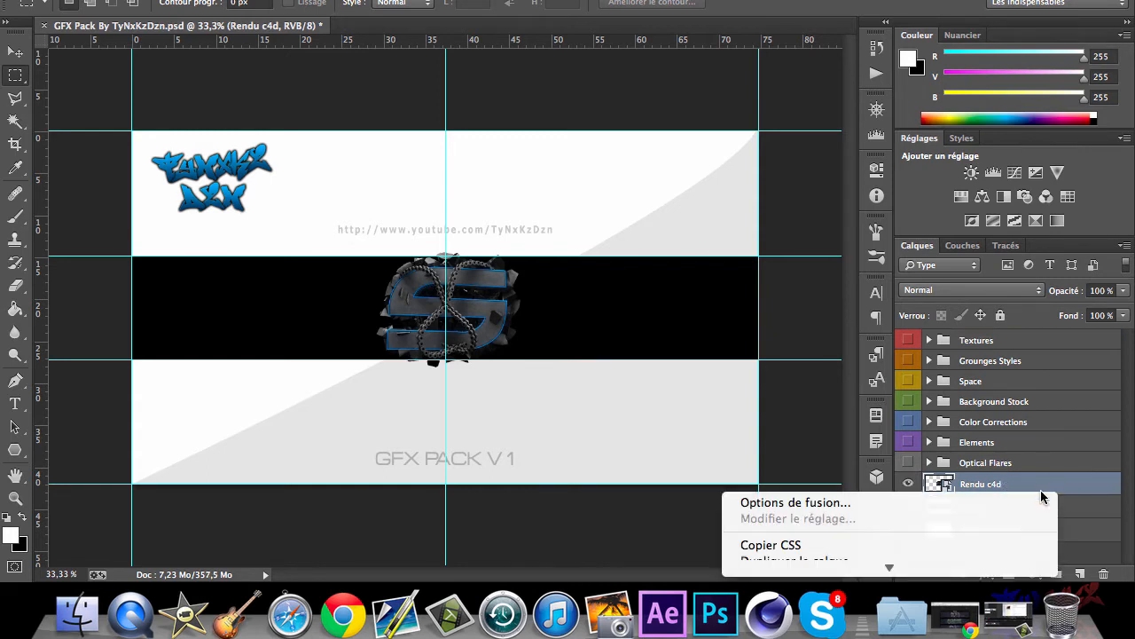
{"action": "mouse_move", "coordinate": [889, 562]}
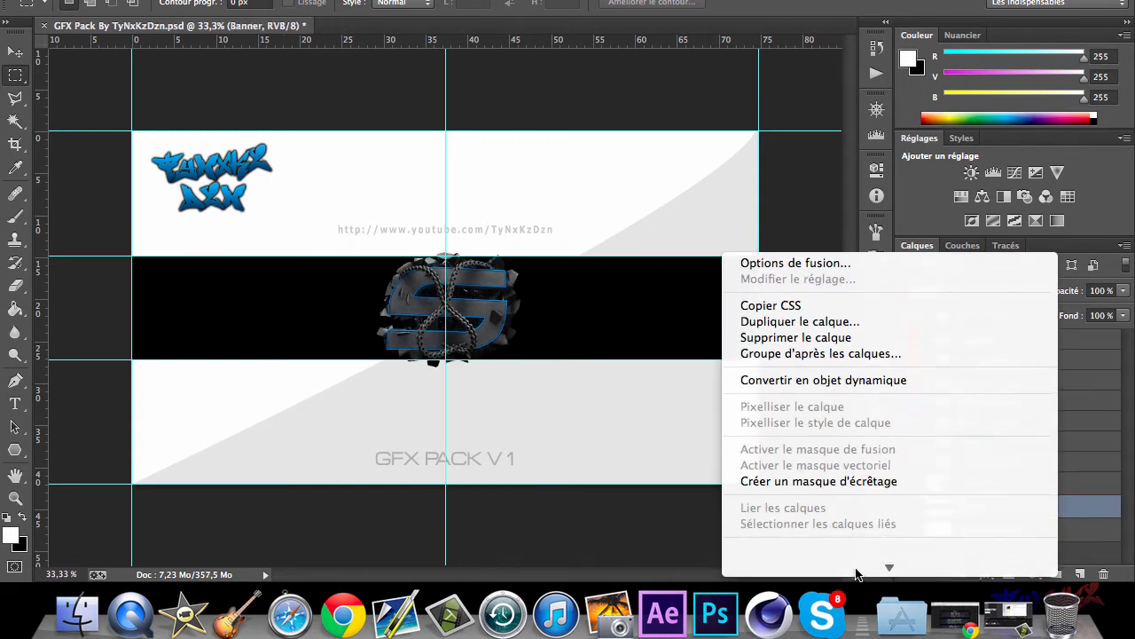
{"action": "left_click", "coordinate": [1092, 478]}
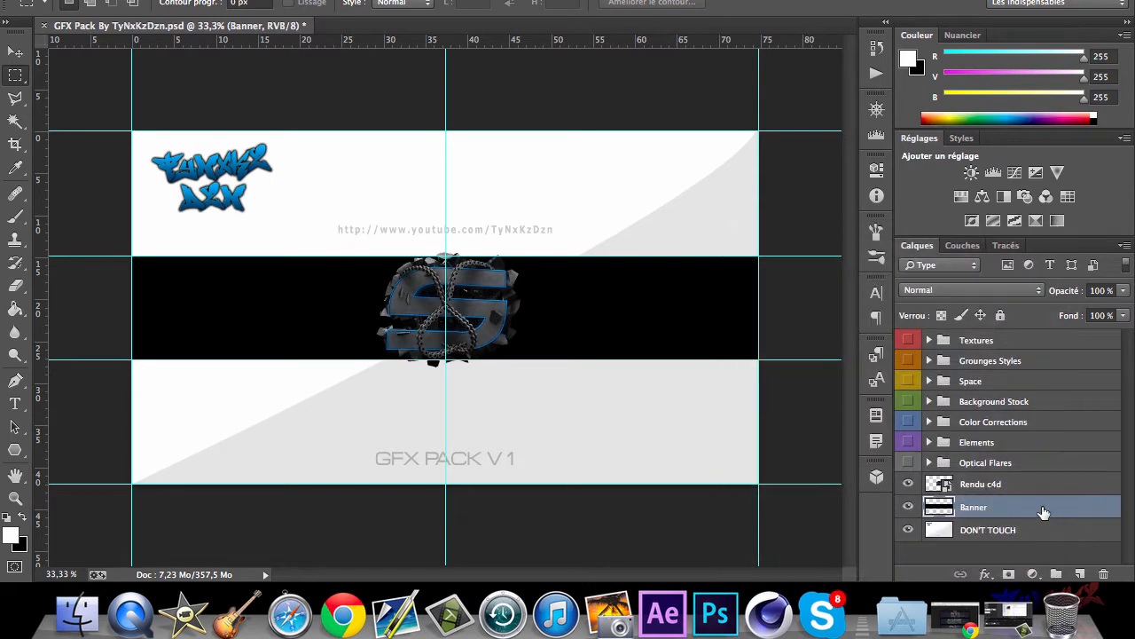
{"action": "left_click", "coordinate": [1029, 488]}
{"action": "right_click", "coordinate": [946, 502]}
{"action": "mouse_move", "coordinate": [831, 569]}
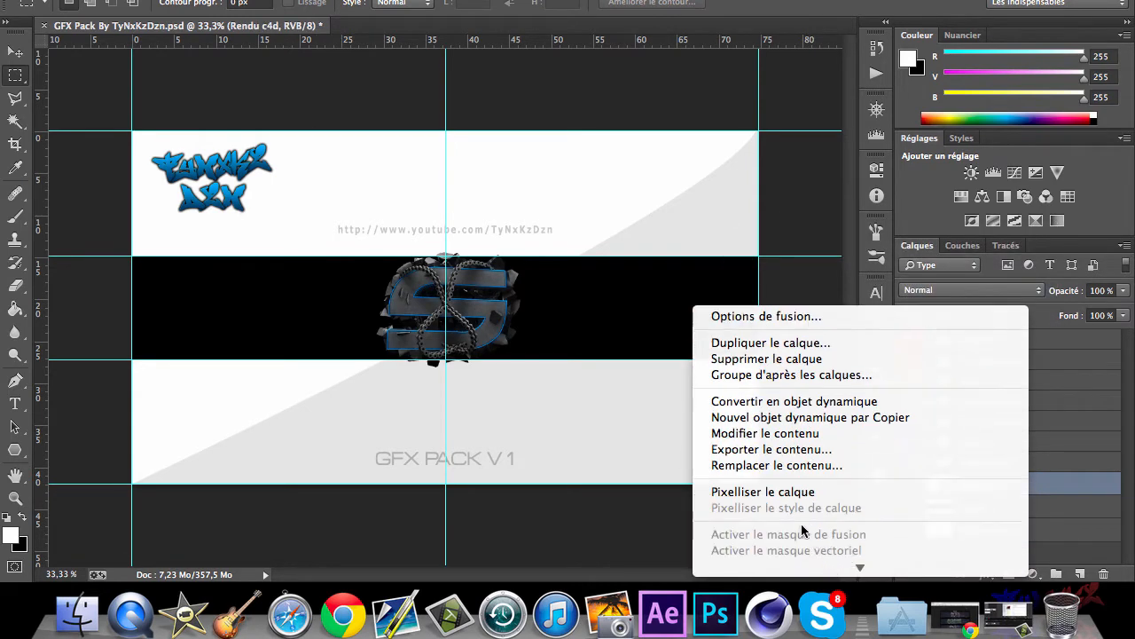
{"action": "left_click", "coordinate": [783, 492]}
Step: Brighten the Rendu c4d layer with Shadows/Highlights, setting the shadows amount to 14%
{"action": "left_click", "coordinate": [15, 498]}
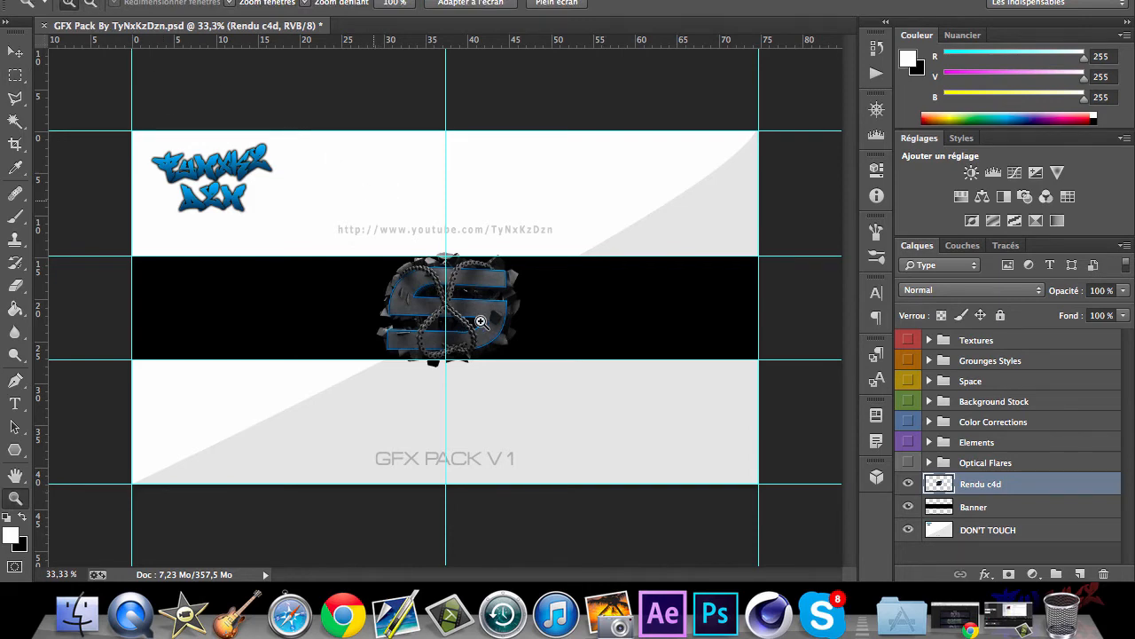
{"action": "left_click", "coordinate": [527, 317]}
{"action": "left_click_drag", "start_coordinate": [527, 317], "coordinate": [562, 327]}
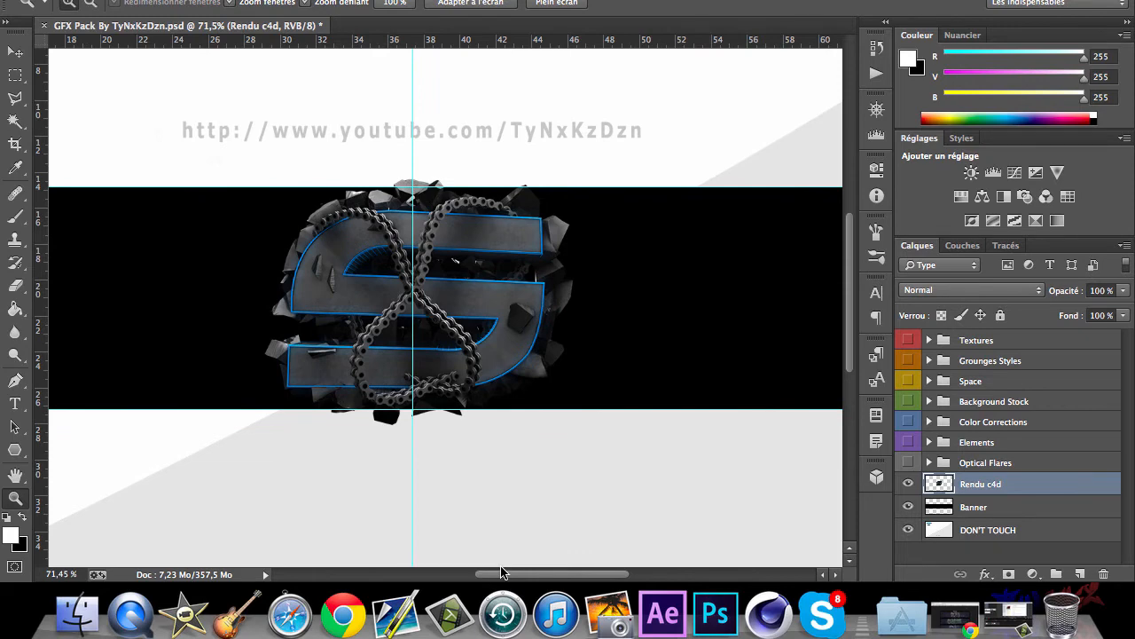
{"action": "left_click_drag", "start_coordinate": [495, 574], "coordinate": [488, 578]}
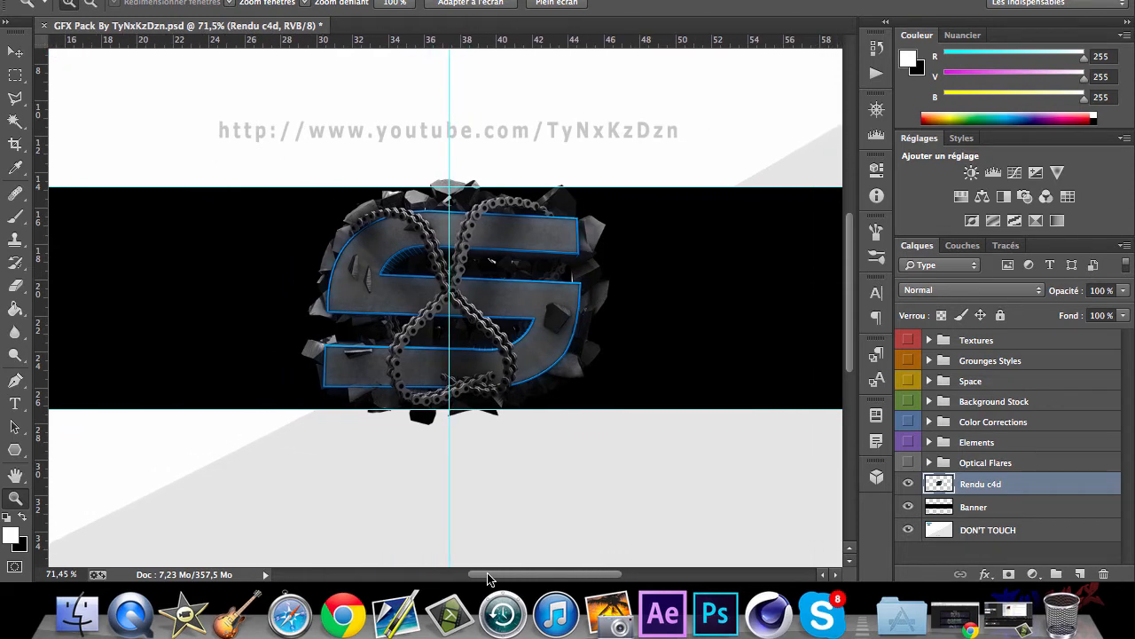
{"action": "left_click", "coordinate": [16, 53]}
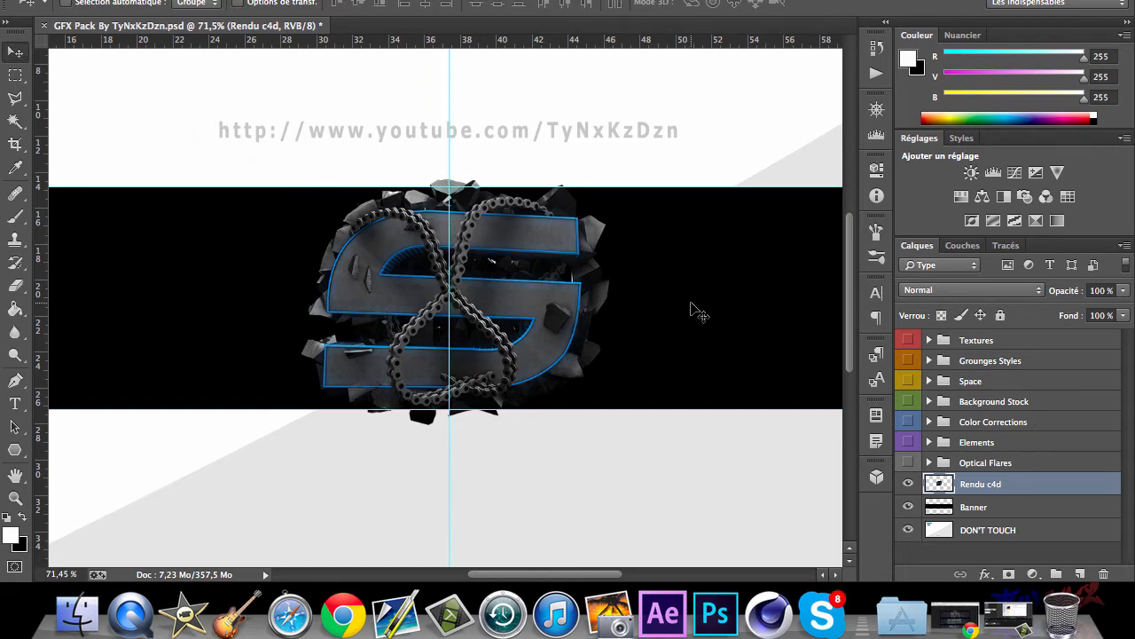
{"action": "left_click", "coordinate": [308, 5]}
{"action": "mouse_move", "coordinate": [435, 13]}
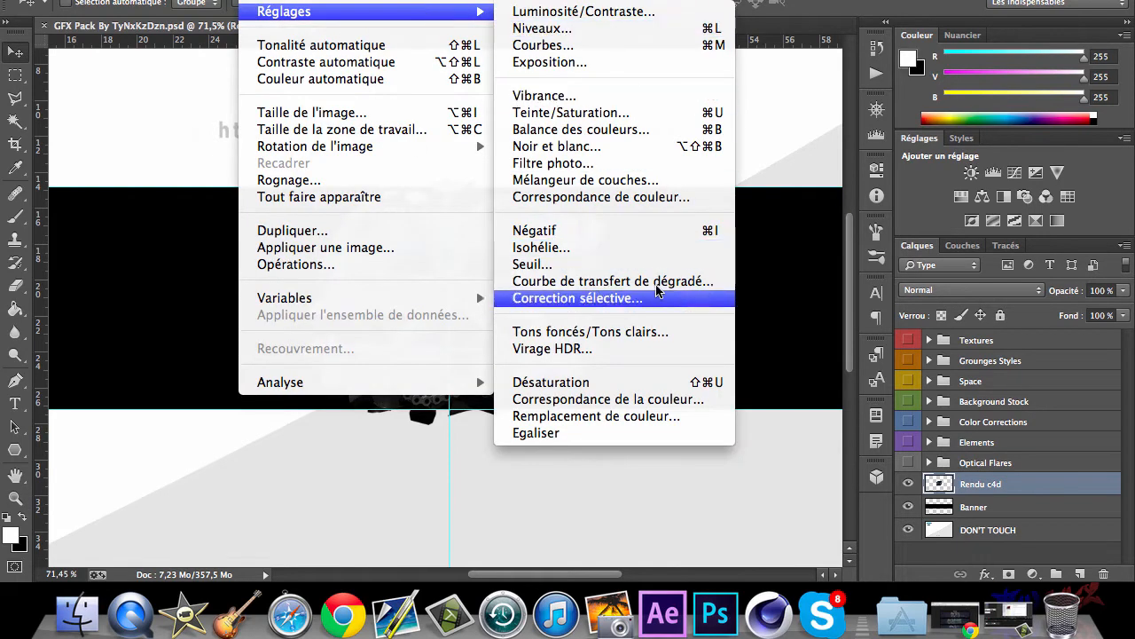
{"action": "left_click", "coordinate": [647, 331]}
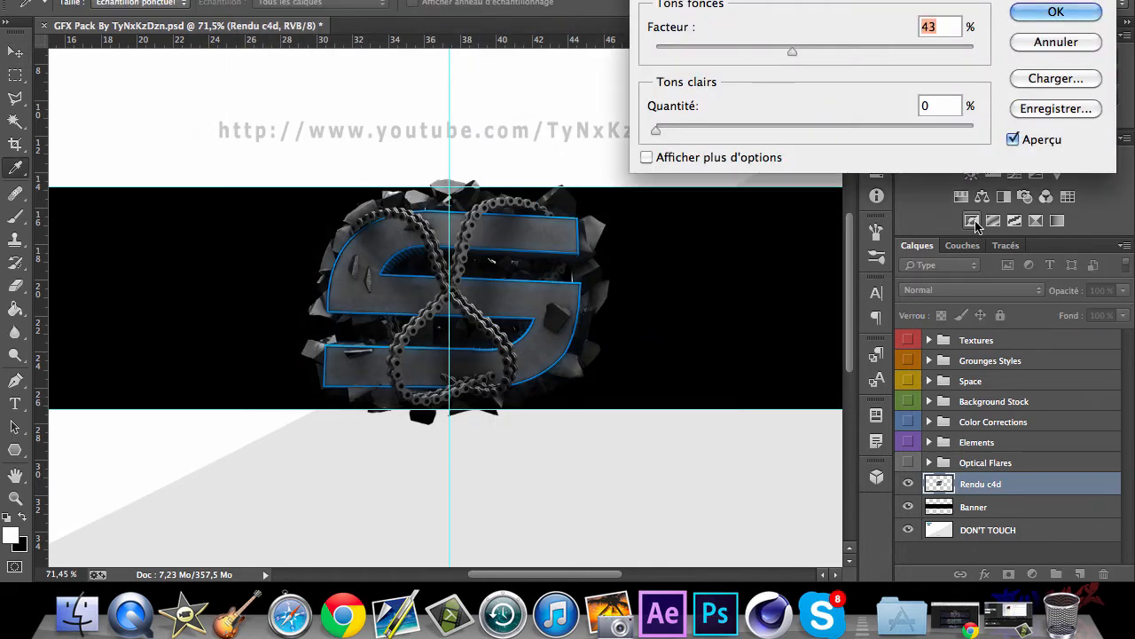
{"action": "type", "text": "14"}
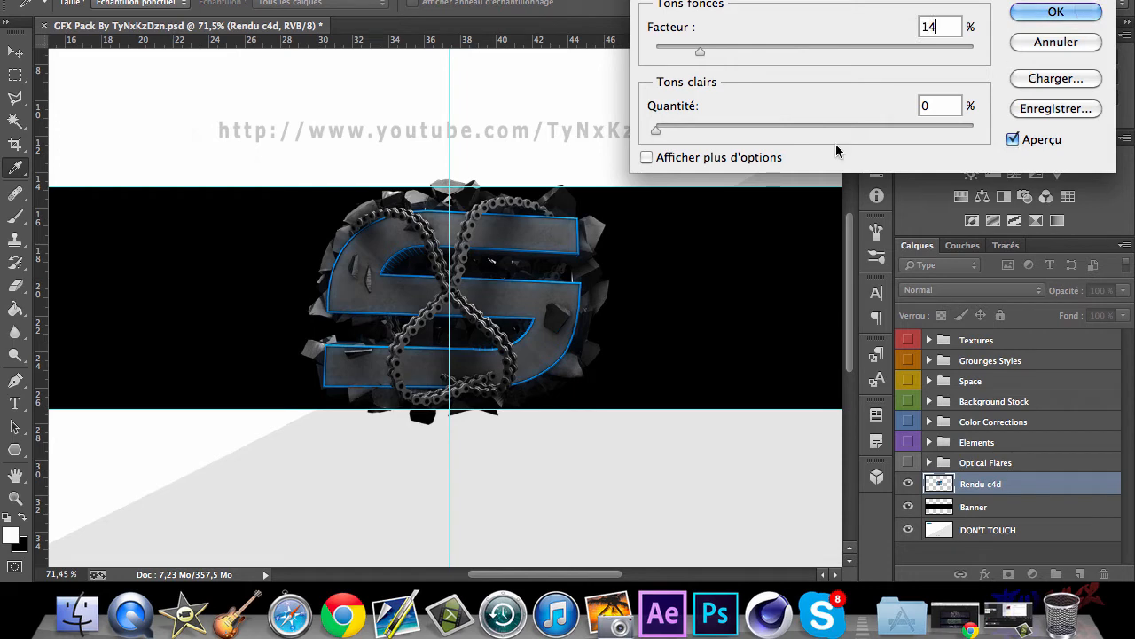
{"action": "left_click", "coordinate": [1056, 12]}
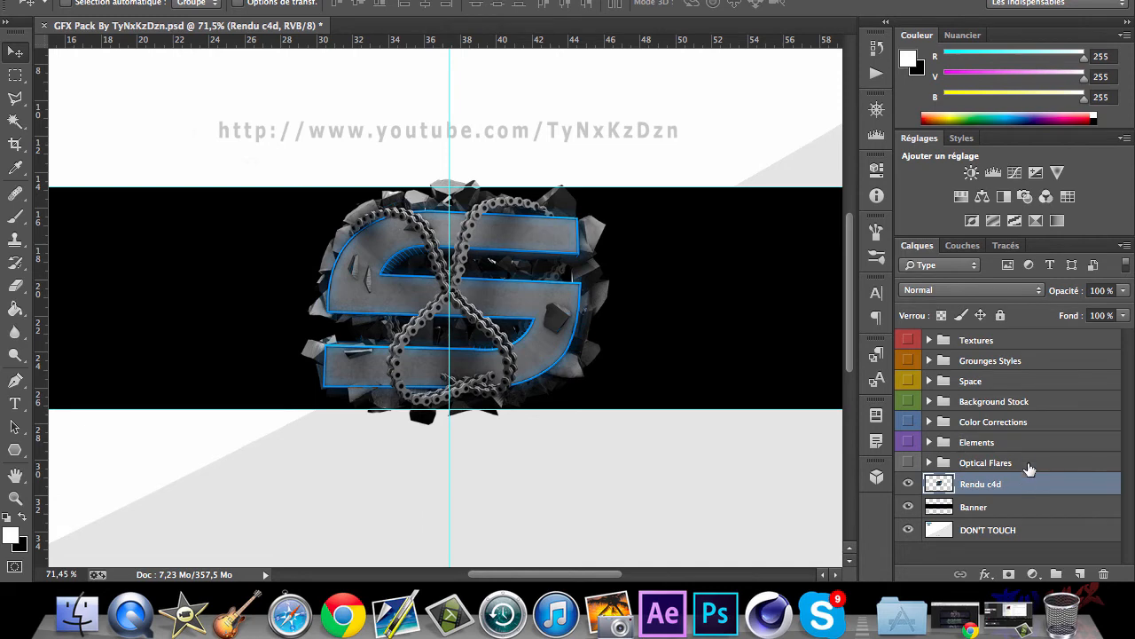
Step: Duplicate the Rendu c4d layer, put the copy beneath the original, and enlarge it to about 123% with a tilt of about -6.5°
{"action": "key", "text": "super+j"}
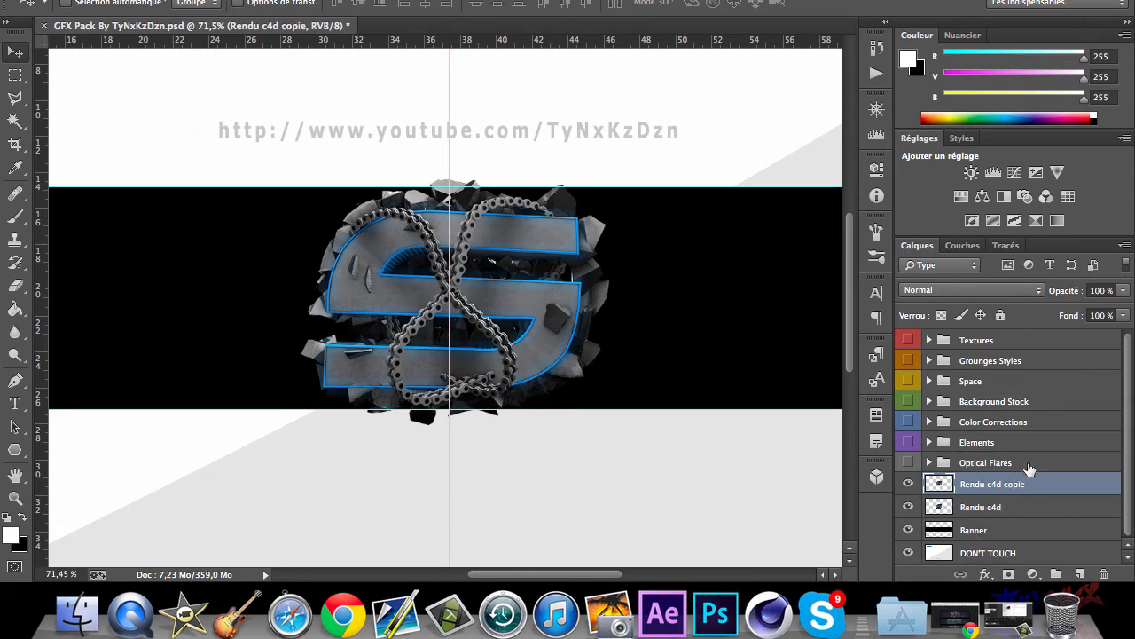
{"action": "left_click_drag", "start_coordinate": [1064, 482], "coordinate": [1064, 506]}
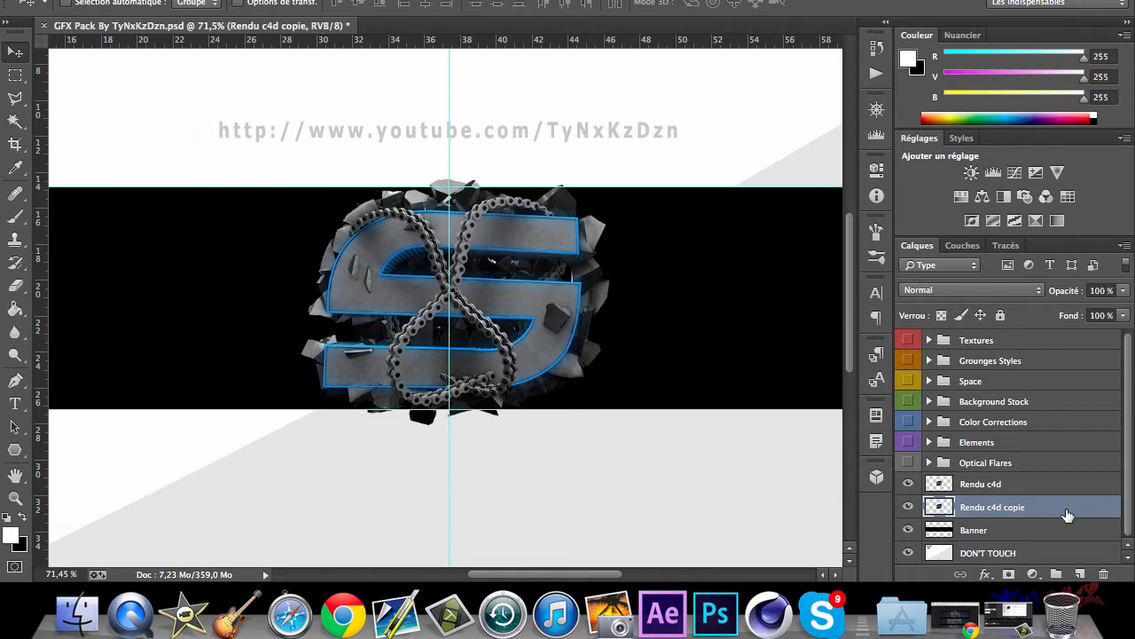
{"action": "key", "text": "super+t"}
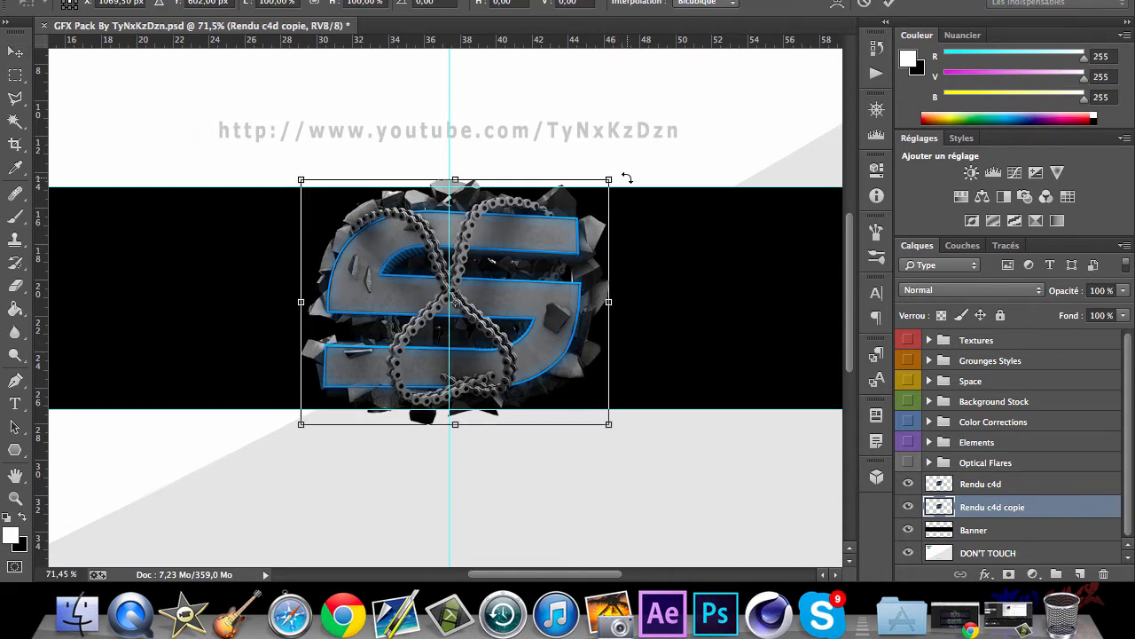
{"action": "left_click_drag", "start_coordinate": [632, 173], "coordinate": [683, 132]}
{"action": "mouse_move", "coordinate": [716, 237]}
{"action": "left_mouse_down"}
{"action": "mouse_move", "coordinate": [722, 201]}
{"action": "mouse_move", "coordinate": [711, 218]}
{"action": "left_mouse_up"}
{"action": "left_click_drag", "start_coordinate": [612, 314], "coordinate": [565, 335]}
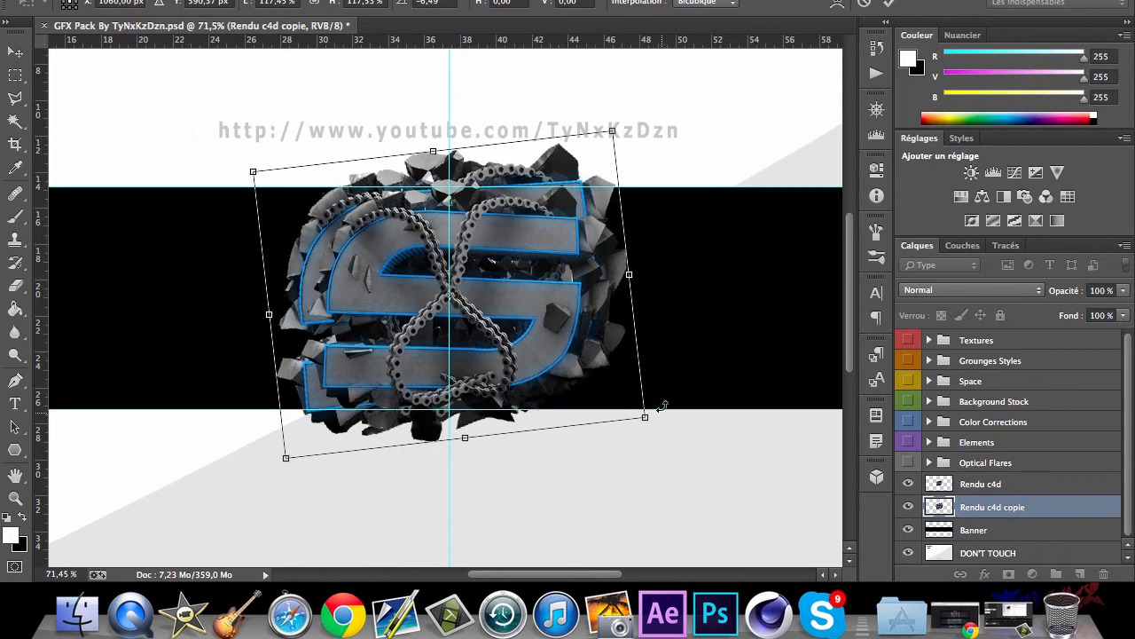
{"action": "left_click_drag", "start_coordinate": [661, 428], "coordinate": [659, 426]}
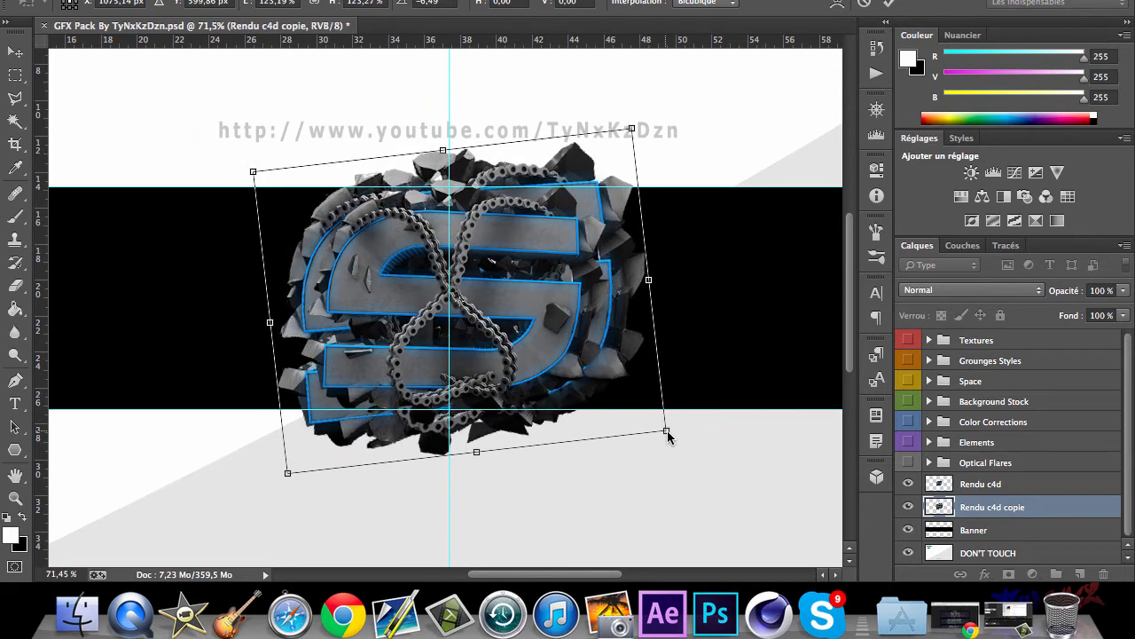
{"action": "left_click_drag", "start_coordinate": [581, 356], "coordinate": [572, 354]}
{"action": "key", "text": "Return"}
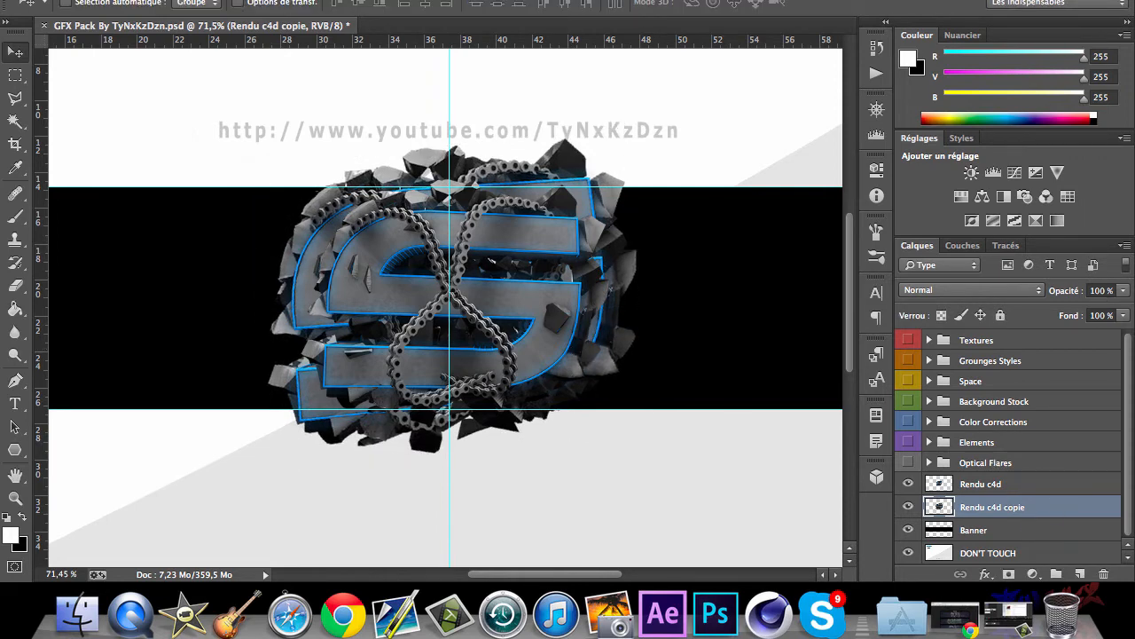
Step: Try a Motion Blur at 0° with a 20-pixel distance on the Rendu c4d copie layer and delete it from the history
{"action": "left_click", "coordinate": [497, 0]}
{"action": "mouse_move", "coordinate": [679, 233]}
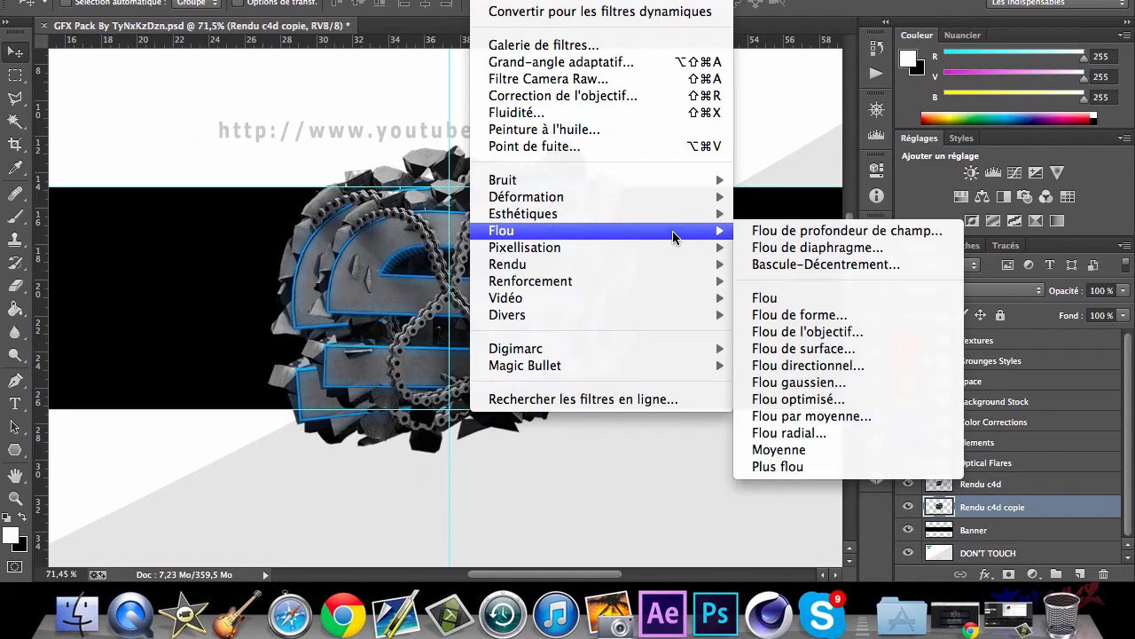
{"action": "left_click", "coordinate": [859, 365]}
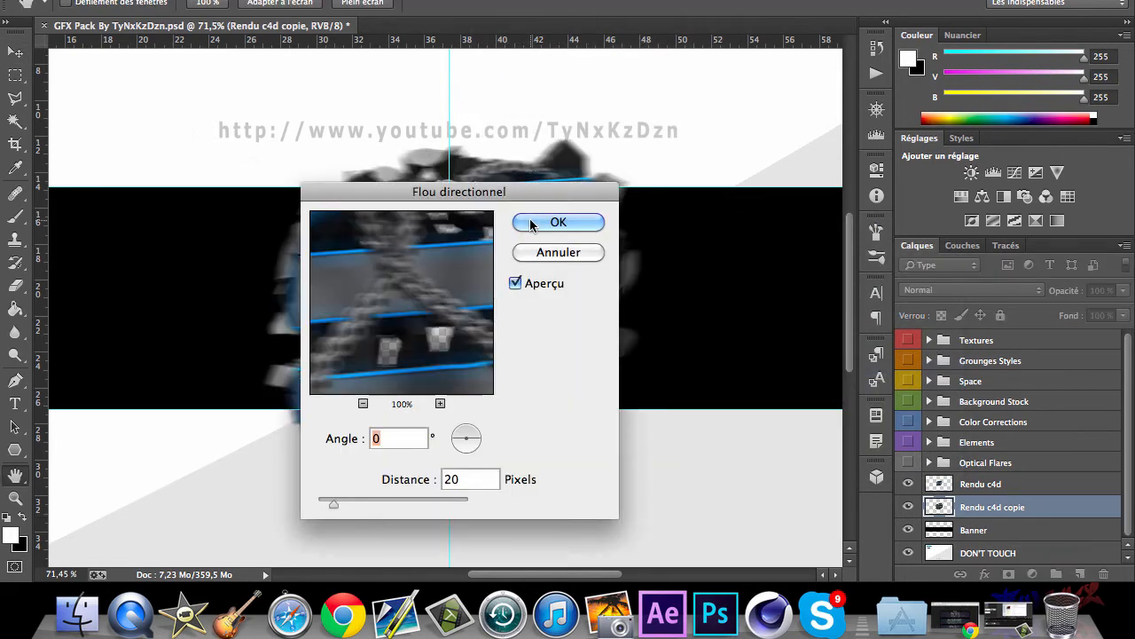
{"action": "left_click", "coordinate": [537, 221]}
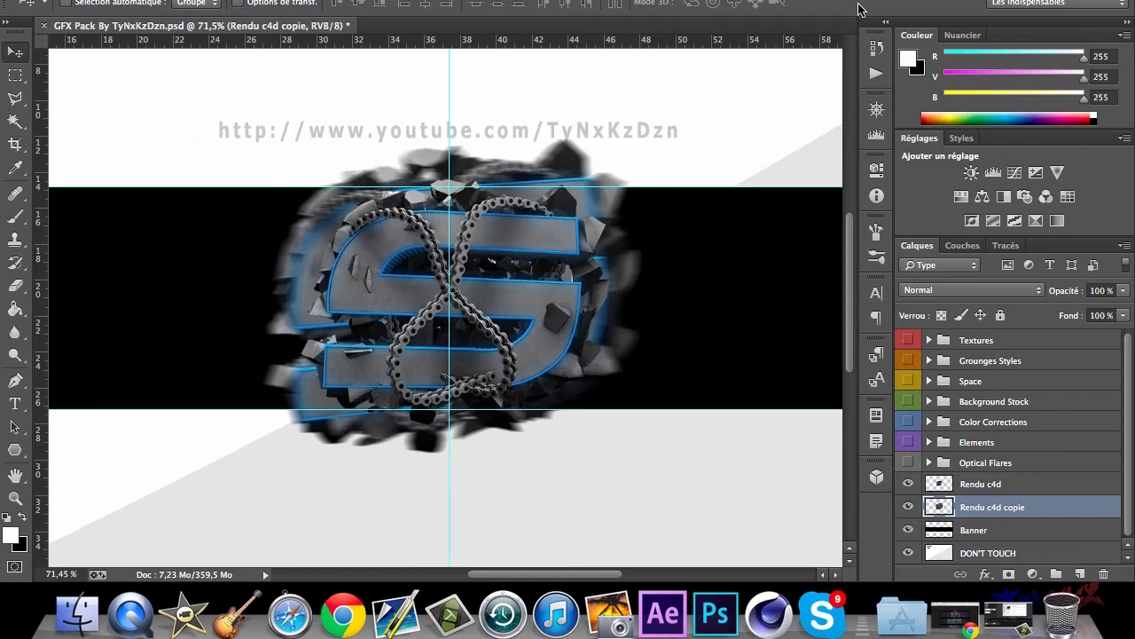
{"action": "left_click", "coordinate": [876, 47]}
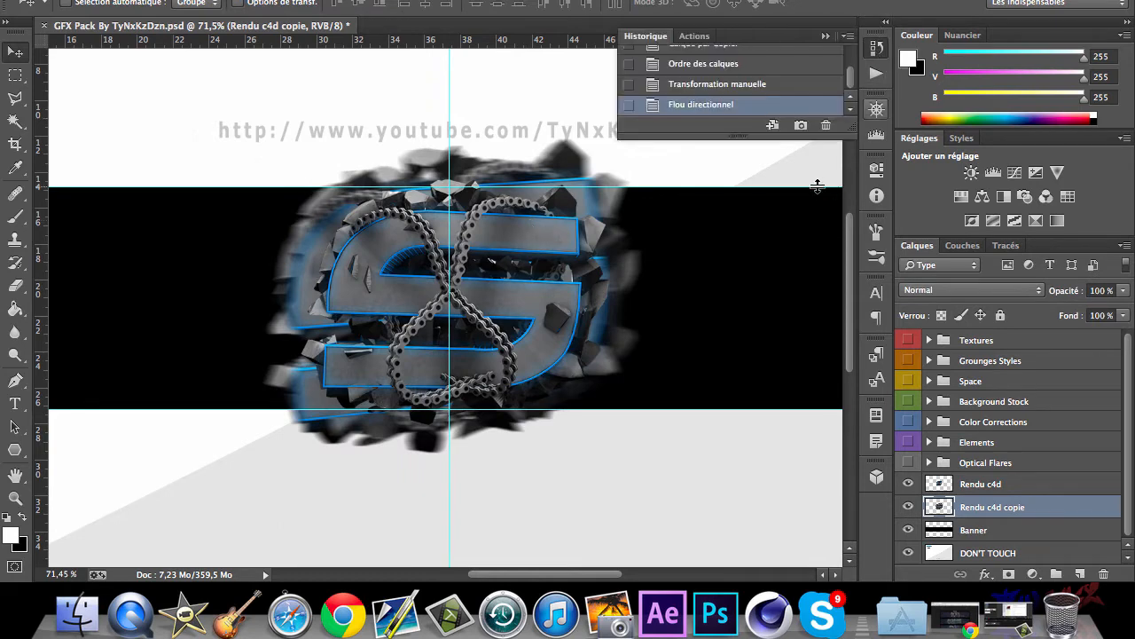
{"action": "left_click", "coordinate": [825, 126]}
{"action": "left_click", "coordinate": [700, 196]}
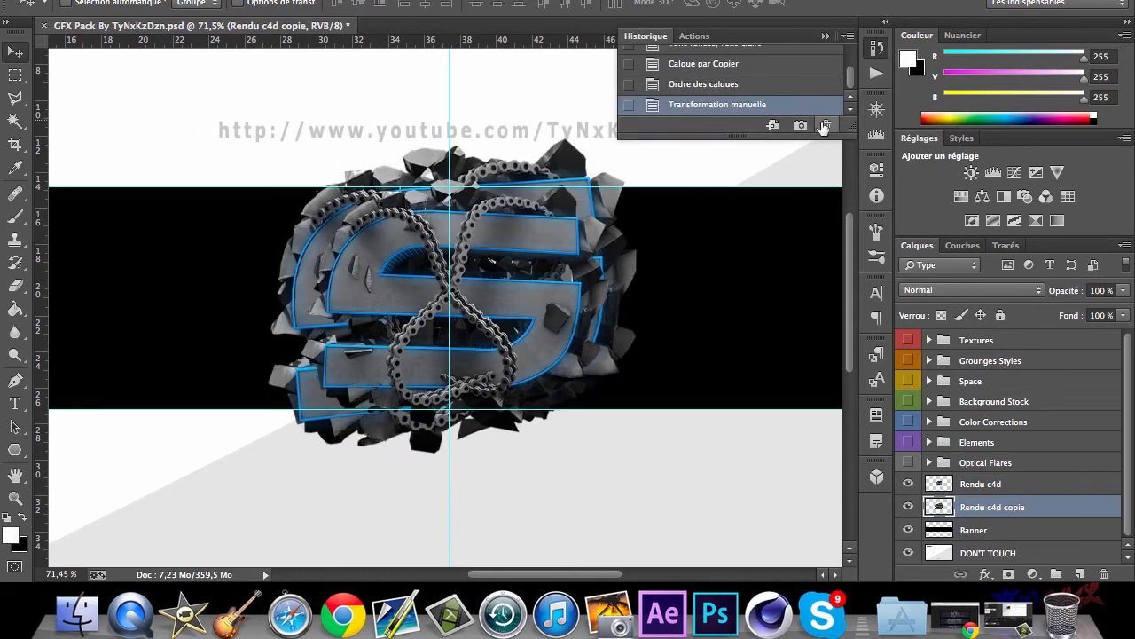
{"action": "left_click", "coordinate": [877, 46]}
Step: Apply a Motion Blur at 0° with a 10-pixel distance to the Rendu c4d copie layer
{"action": "left_click", "coordinate": [487, 0]}
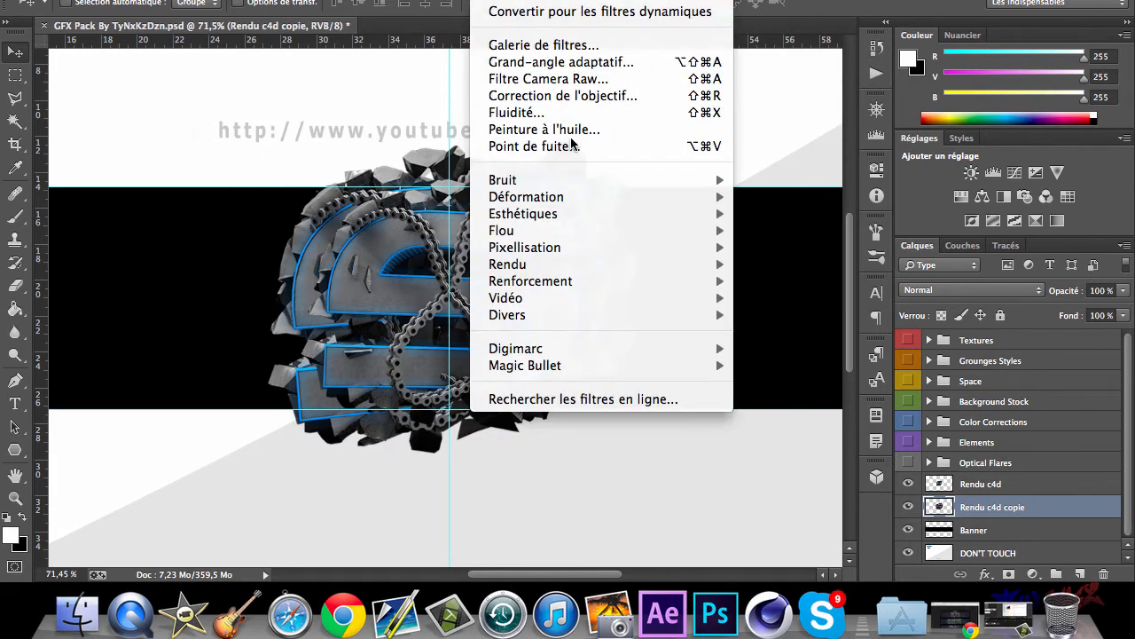
{"action": "mouse_move", "coordinate": [641, 231]}
{"action": "left_click", "coordinate": [812, 364]}
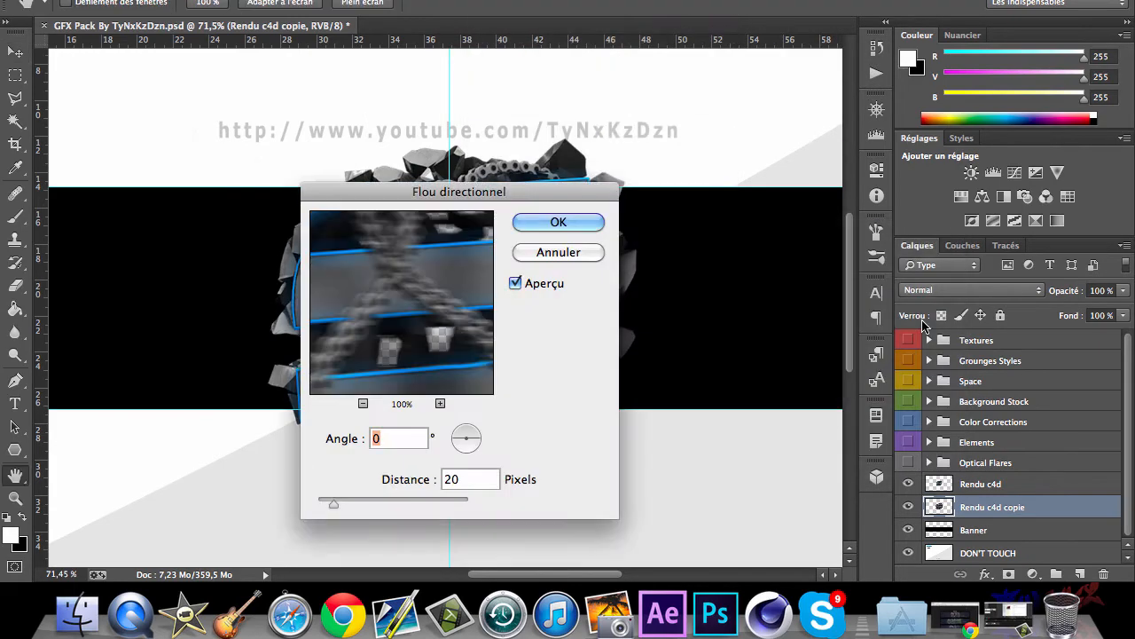
{"action": "left_click", "coordinate": [449, 480]}
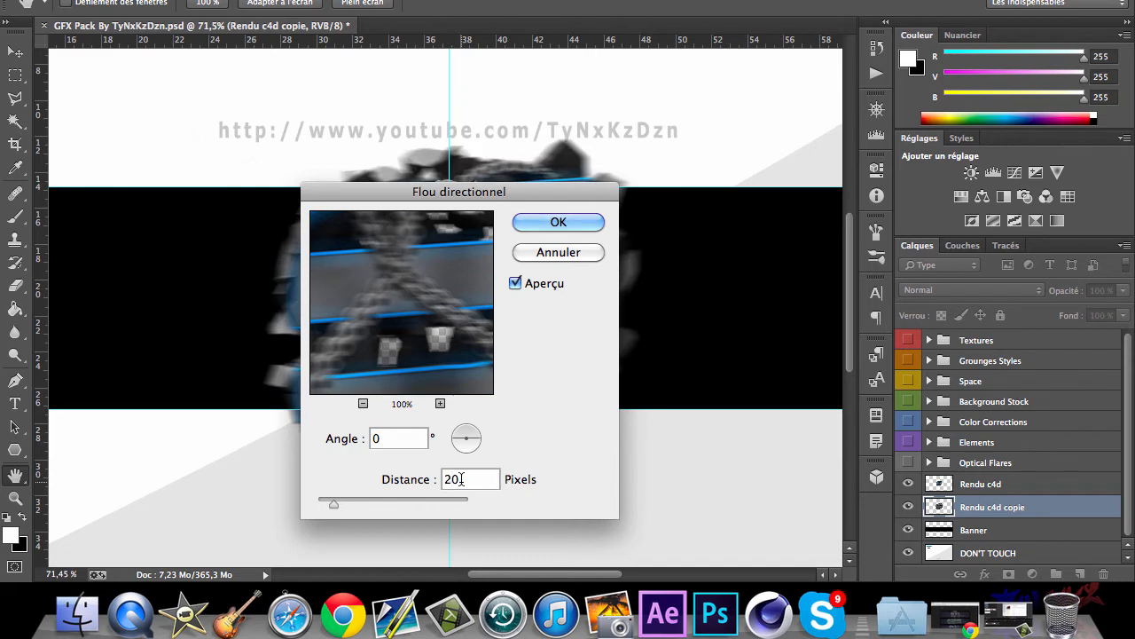
{"action": "type", "text": "1"}
{"action": "key", "text": "Left"}
{"action": "key", "text": "BackSpace"}
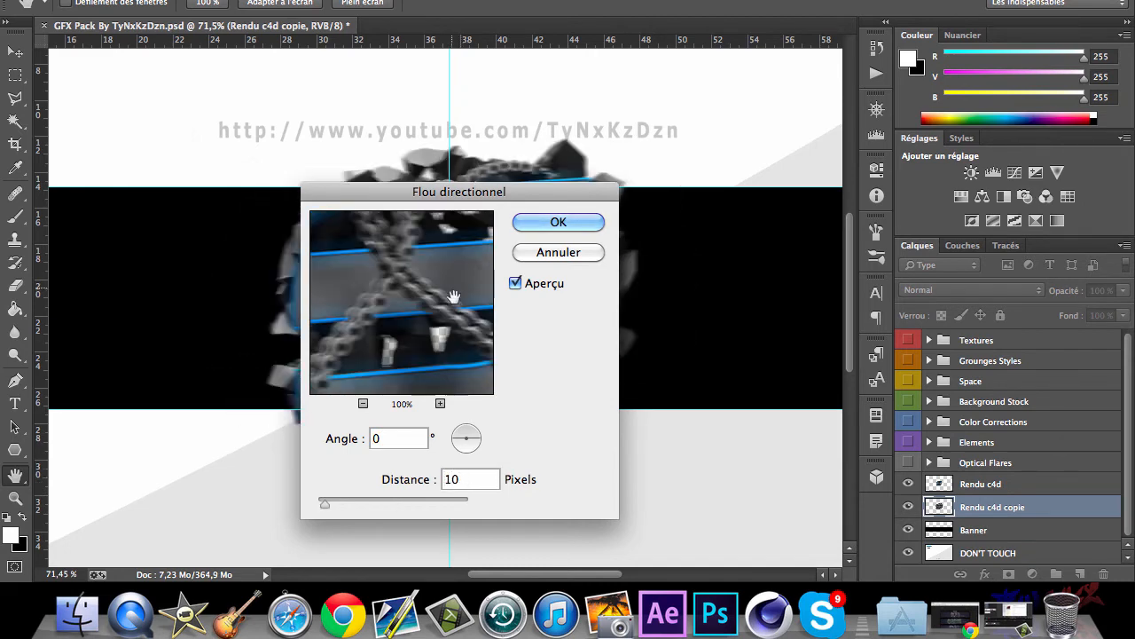
{"action": "left_click", "coordinate": [559, 223]}
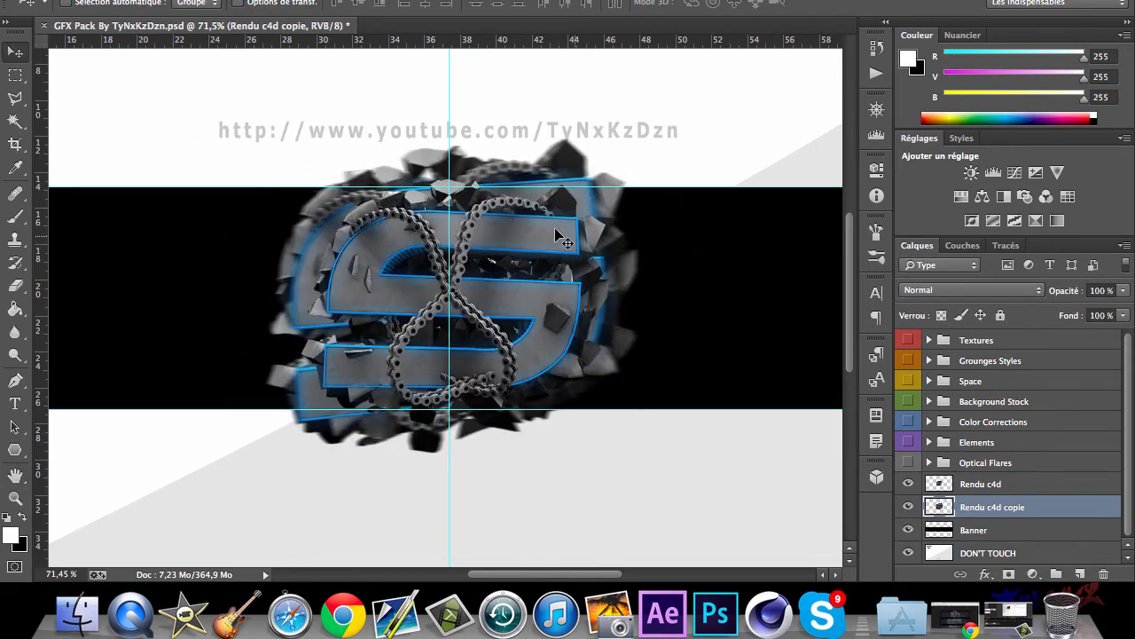
Step: Turn on the visibility of every layer and subgroup in the Old Style CC group under Color Corrections > Others CC
{"action": "left_click", "coordinate": [928, 422]}
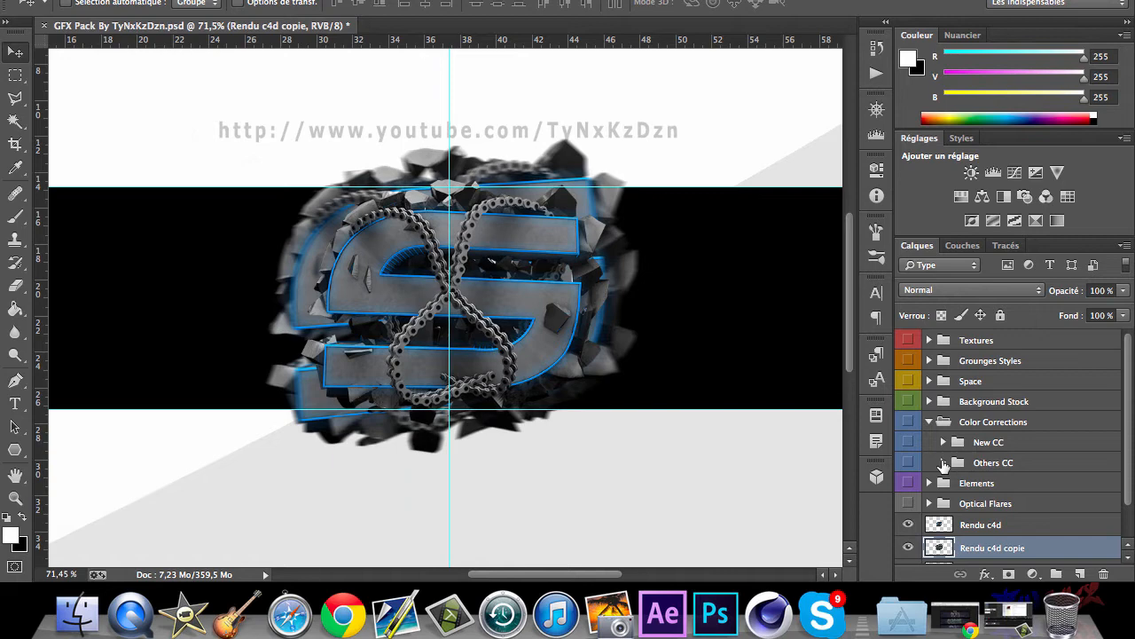
{"action": "left_click", "coordinate": [943, 462]}
{"action": "scroll", "coordinate": [949, 466], "scroll_direction": "down", "scroll_amount": 1}
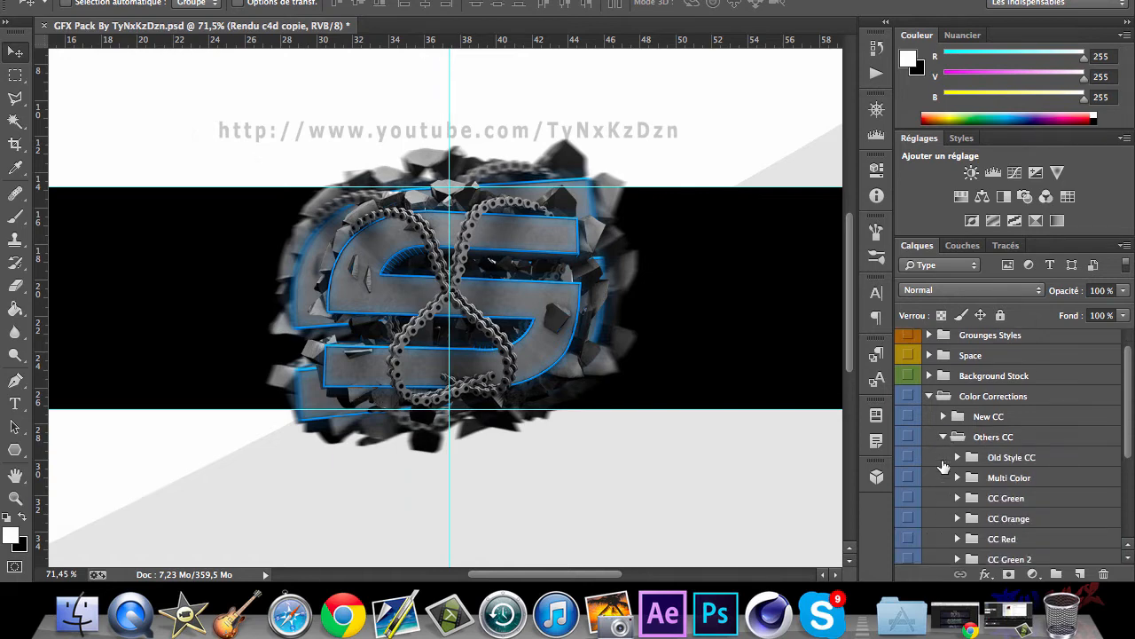
{"action": "left_click", "coordinate": [958, 457]}
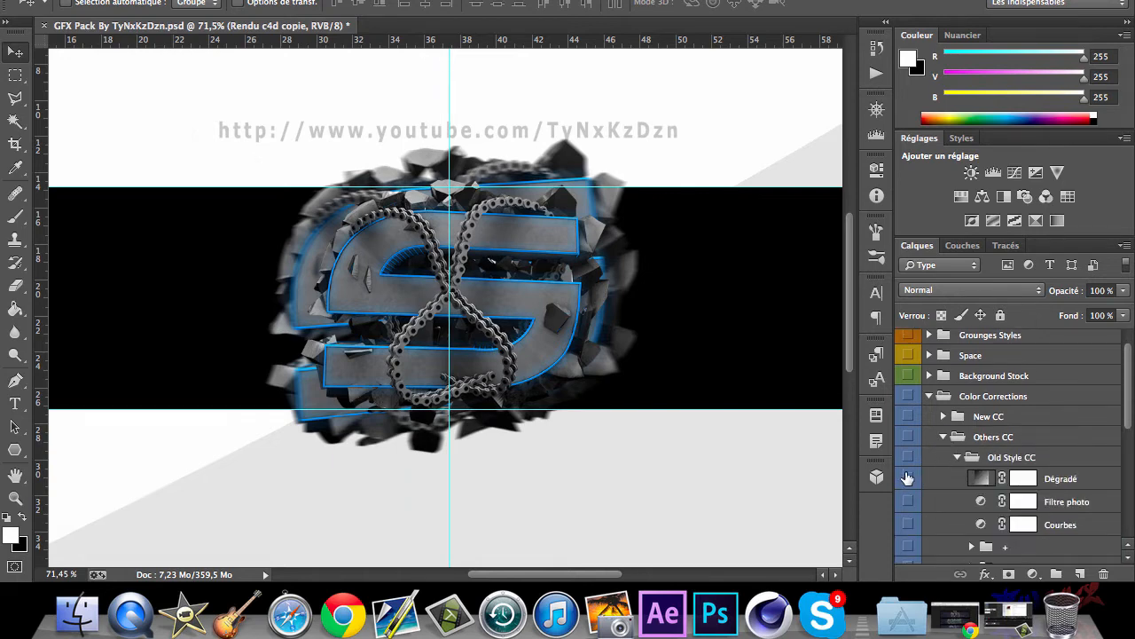
{"action": "left_click", "coordinate": [907, 477]}
{"action": "scroll", "coordinate": [908, 477], "scroll_direction": "down", "scroll_amount": 3}
{"action": "left_click_drag", "start_coordinate": [907, 477], "coordinate": [923, 400]}
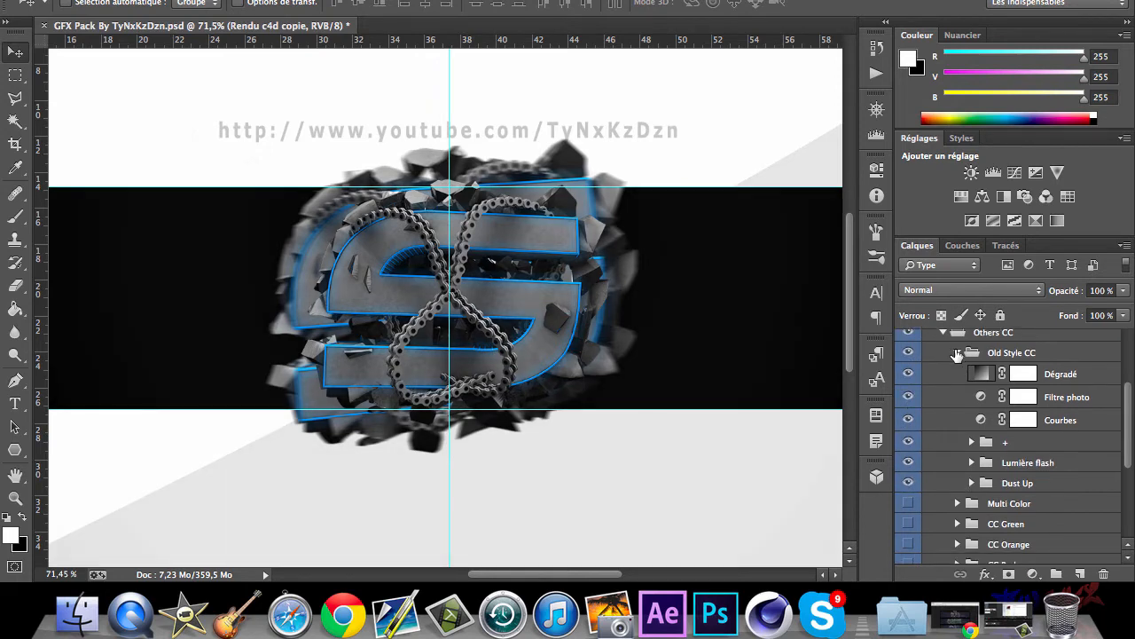
{"action": "left_click", "coordinate": [957, 353]}
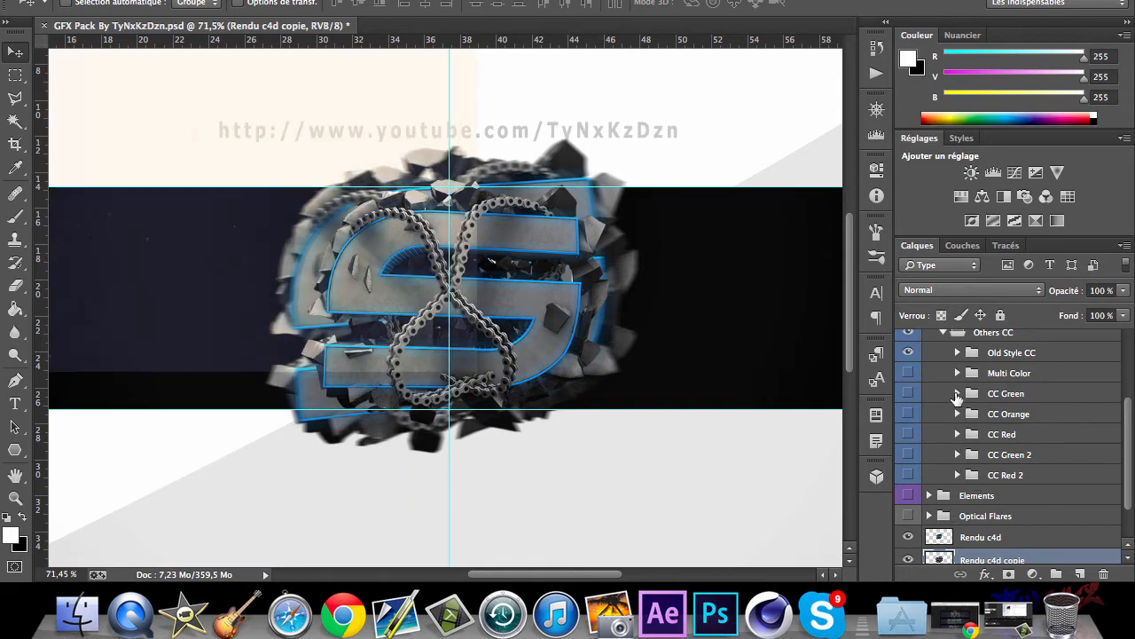
Step: Turn on the visibility of all layers in the CC Green group, from GRADIENT MAP down to Gradient Map 1
{"action": "left_click", "coordinate": [957, 393]}
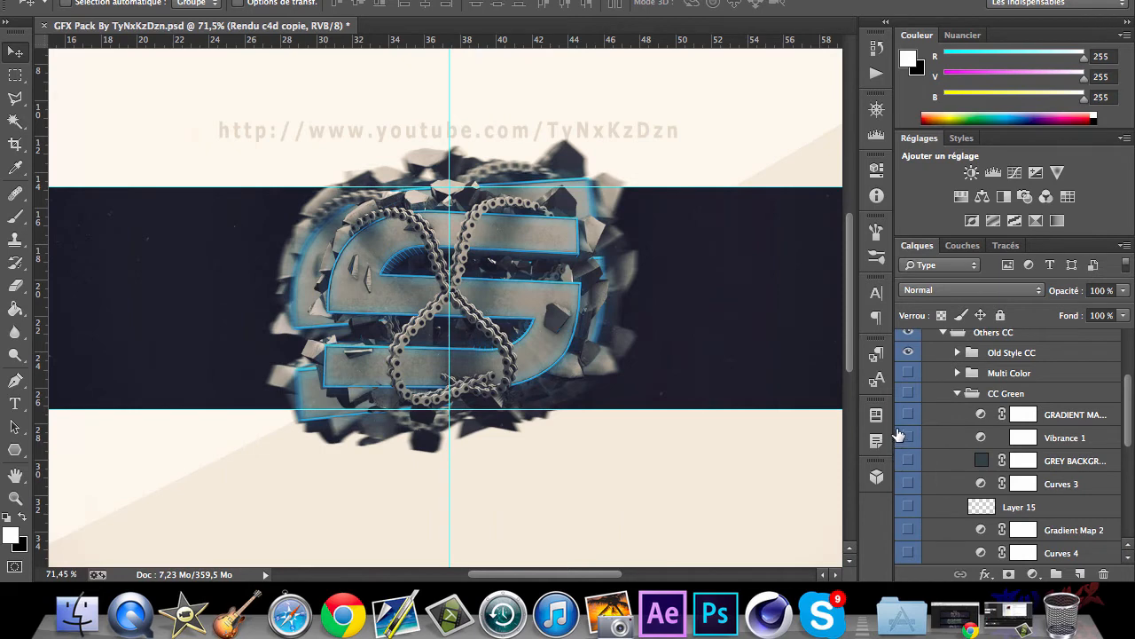
{"action": "left_click", "coordinate": [908, 414]}
{"action": "scroll", "coordinate": [987, 487], "scroll_direction": "down", "scroll_amount": 5}
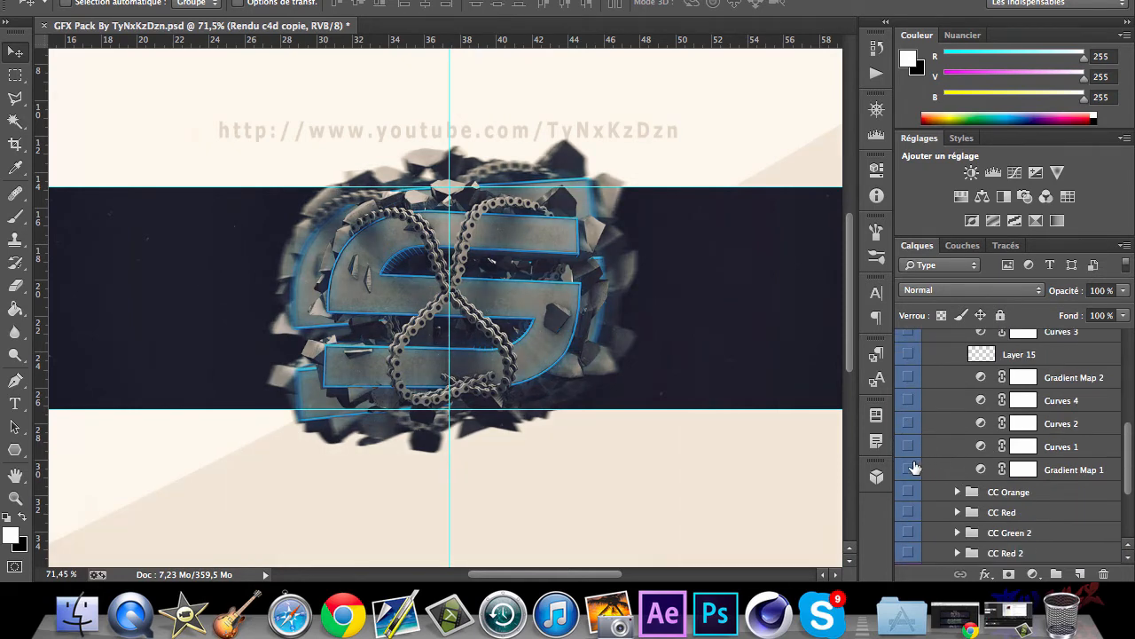
{"action": "left_click_drag", "start_coordinate": [907, 469], "coordinate": [907, 348]}
{"action": "scroll", "coordinate": [907, 373], "scroll_direction": "up", "scroll_amount": 3}
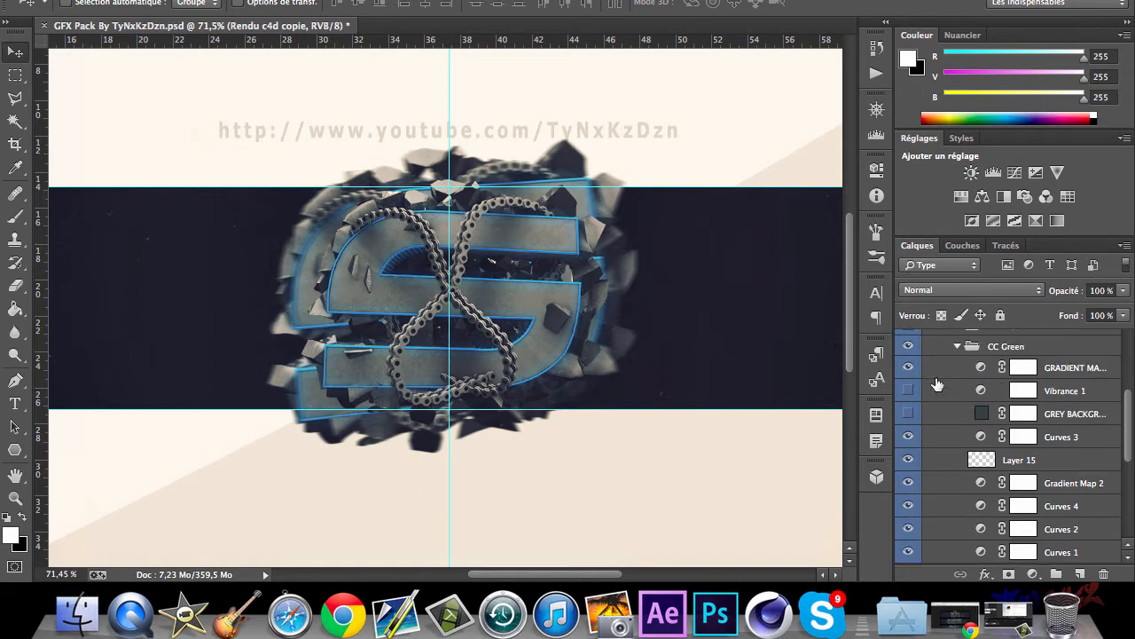
{"action": "left_click_drag", "start_coordinate": [907, 395], "coordinate": [907, 413]}
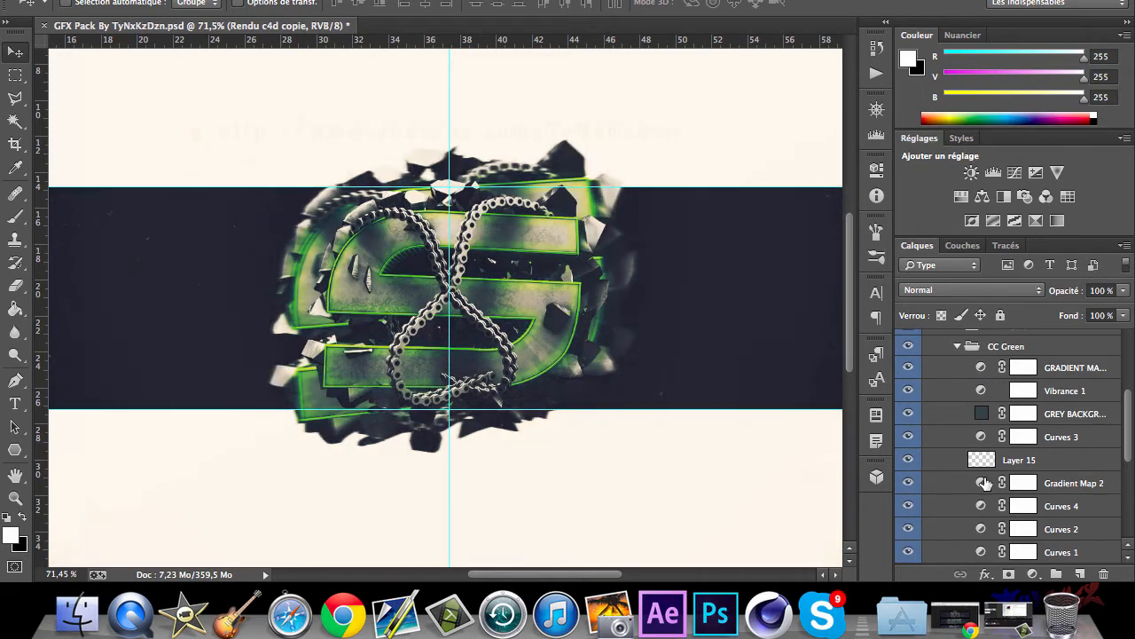
Step: Change the starting colour stop of the Gradient Map 2 adjustment to blue 001eff
{"action": "left_click", "coordinate": [1060, 463]}
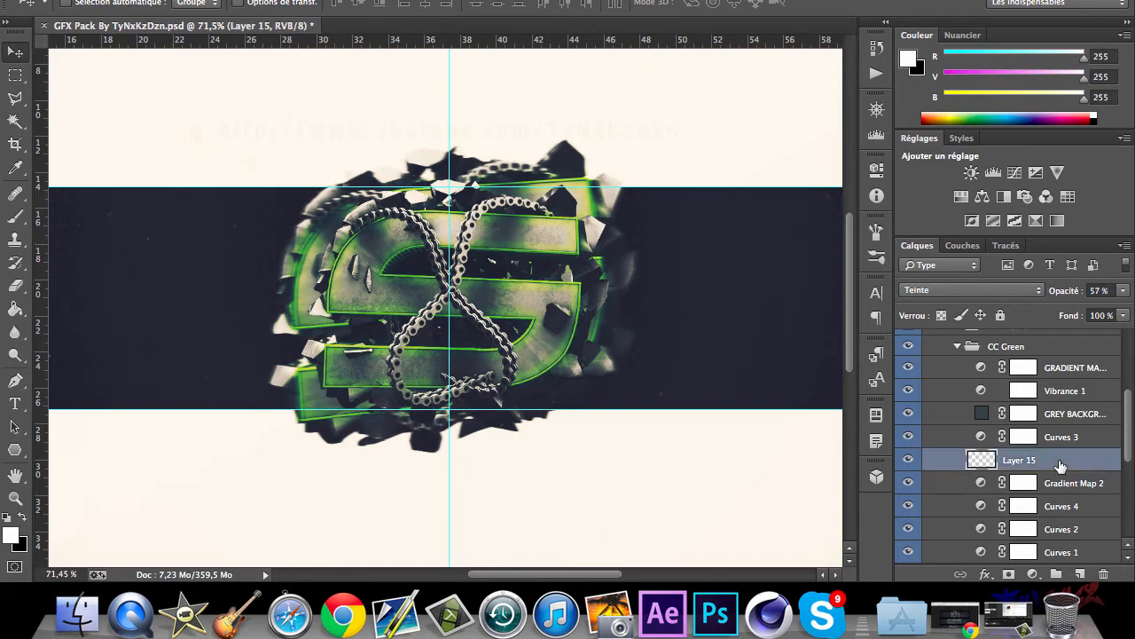
{"action": "double_click", "coordinate": [982, 485]}
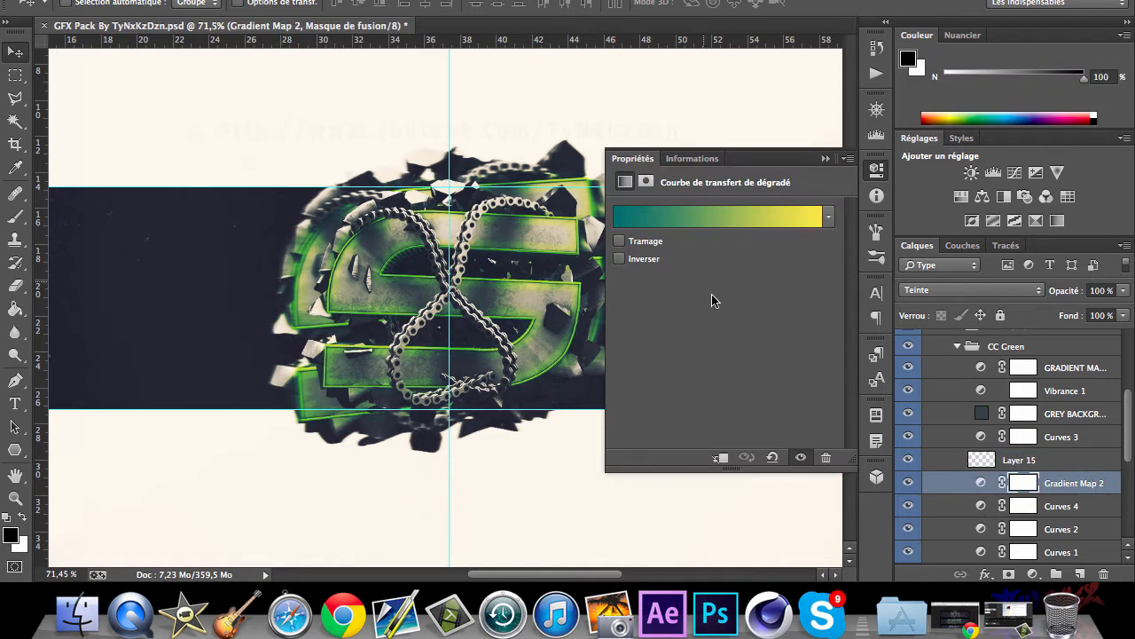
{"action": "left_click", "coordinate": [643, 216]}
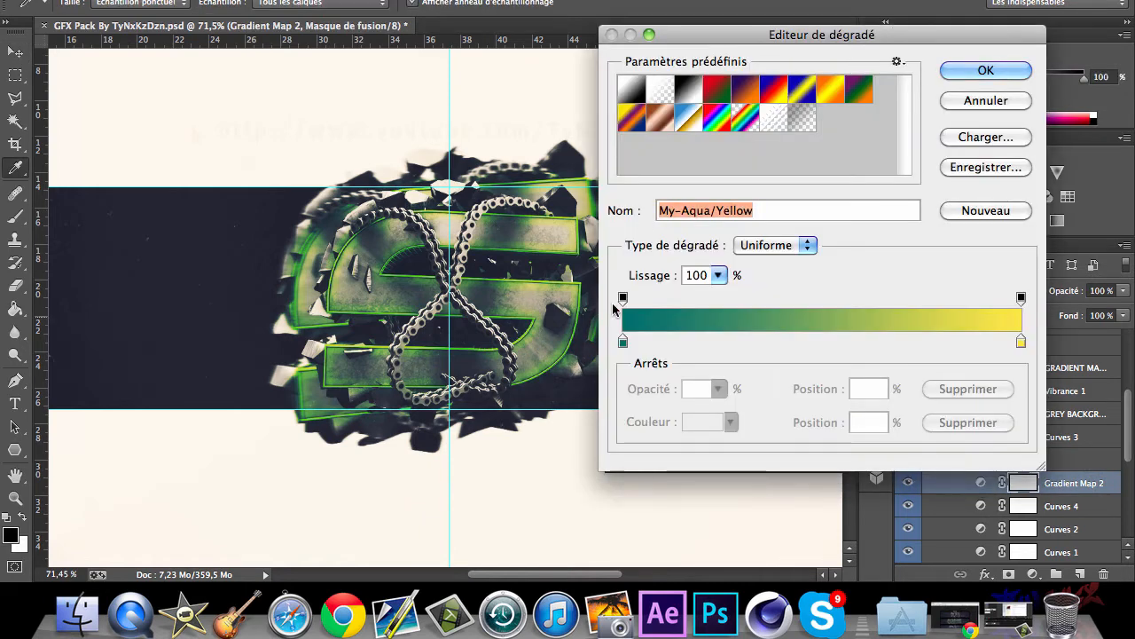
{"action": "left_click", "coordinate": [623, 342]}
{"action": "double_click", "coordinate": [624, 342]}
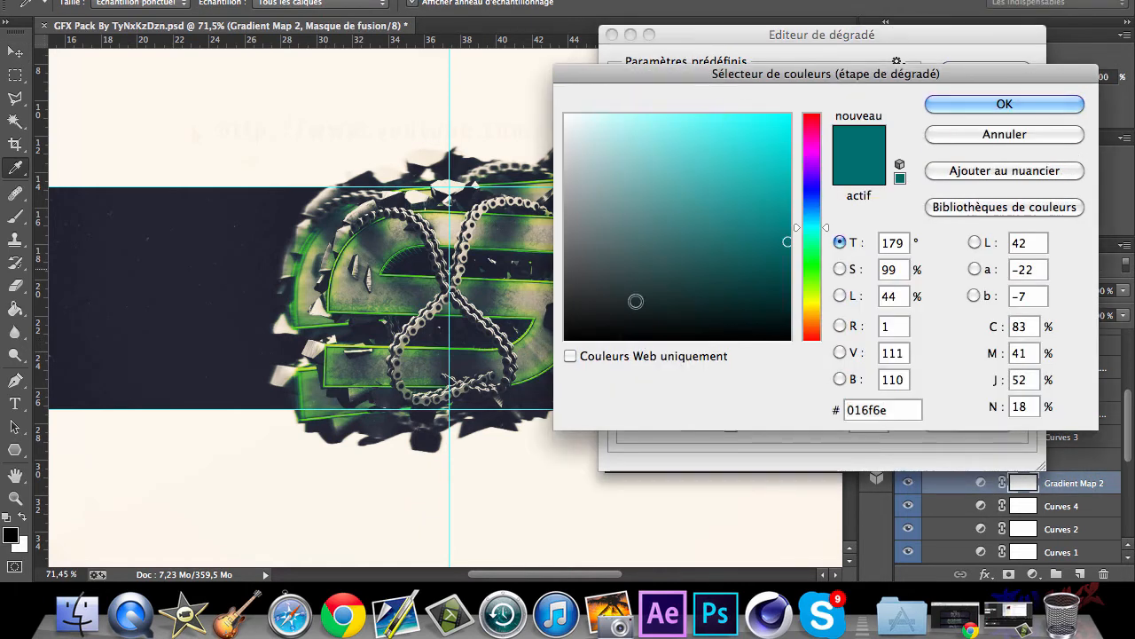
{"action": "left_click_drag", "start_coordinate": [772, 204], "coordinate": [861, 55]}
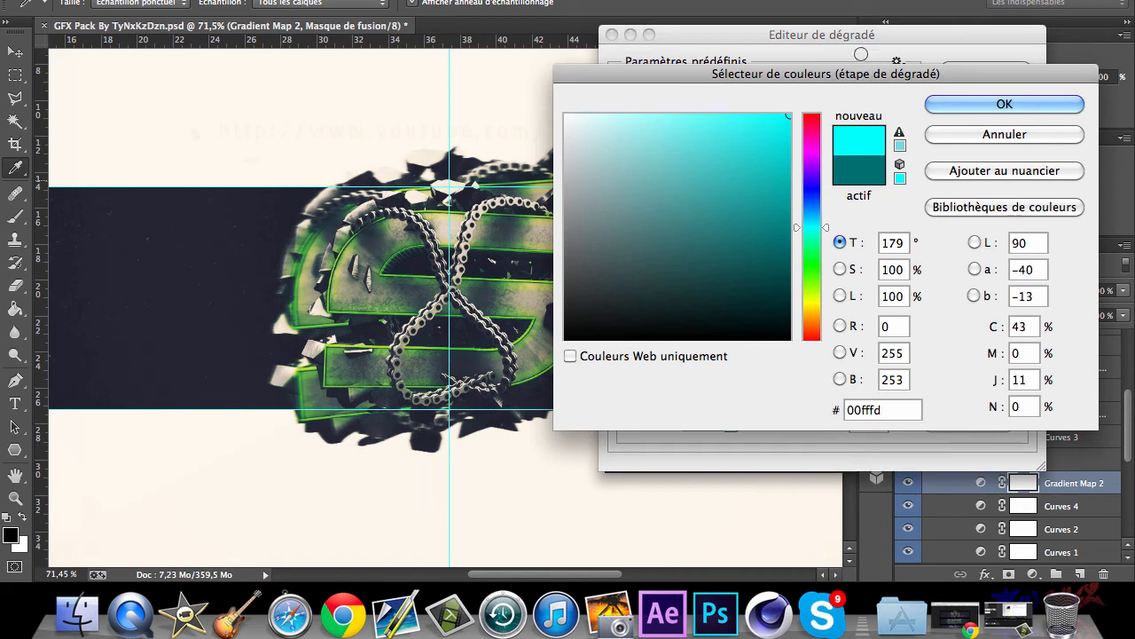
{"action": "left_click", "coordinate": [812, 193]}
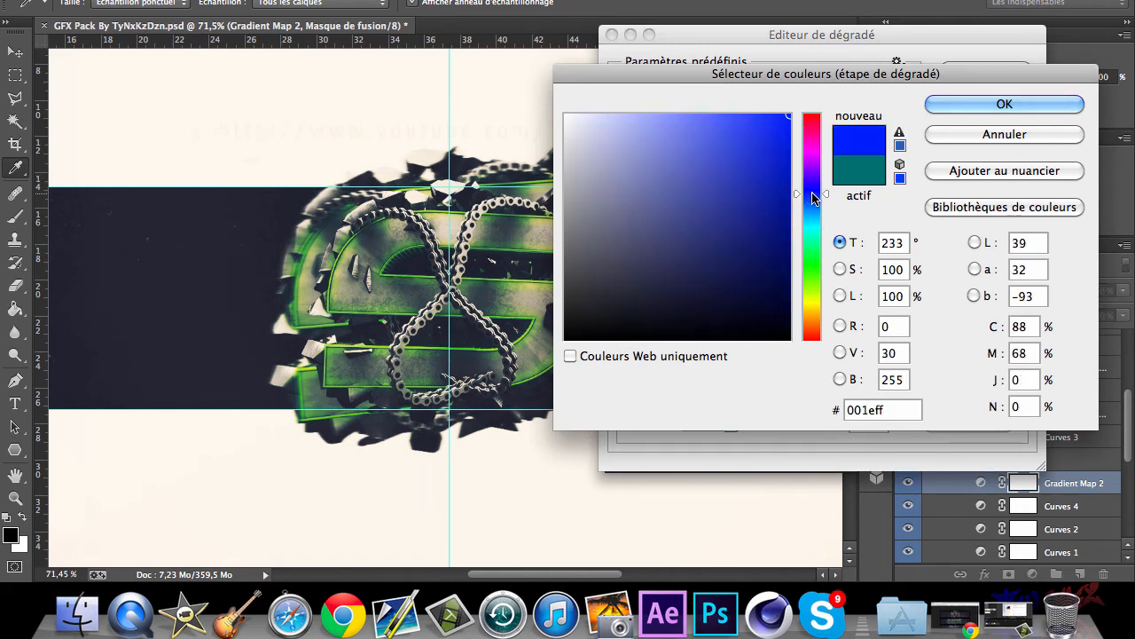
{"action": "left_click", "coordinate": [966, 106]}
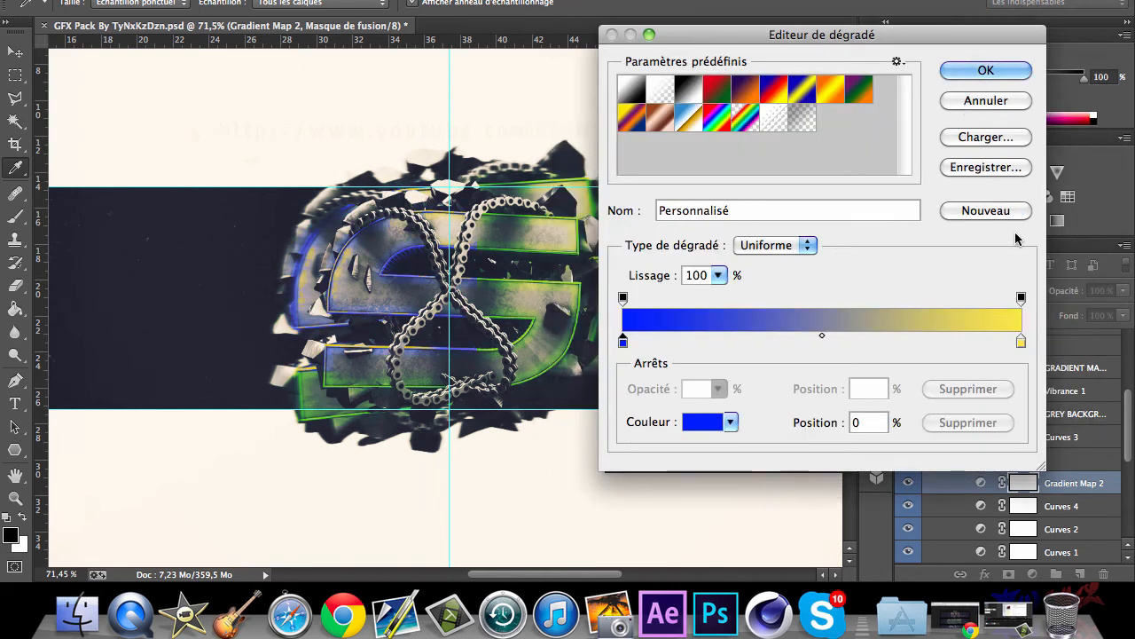
Step: Set the end colour stop of Gradient Map 2 to a similar saturated blue, apply the gradient and collapse the Color Corrections group
{"action": "double_click", "coordinate": [1022, 344]}
{"action": "left_click_drag", "start_coordinate": [784, 142], "coordinate": [832, 63]}
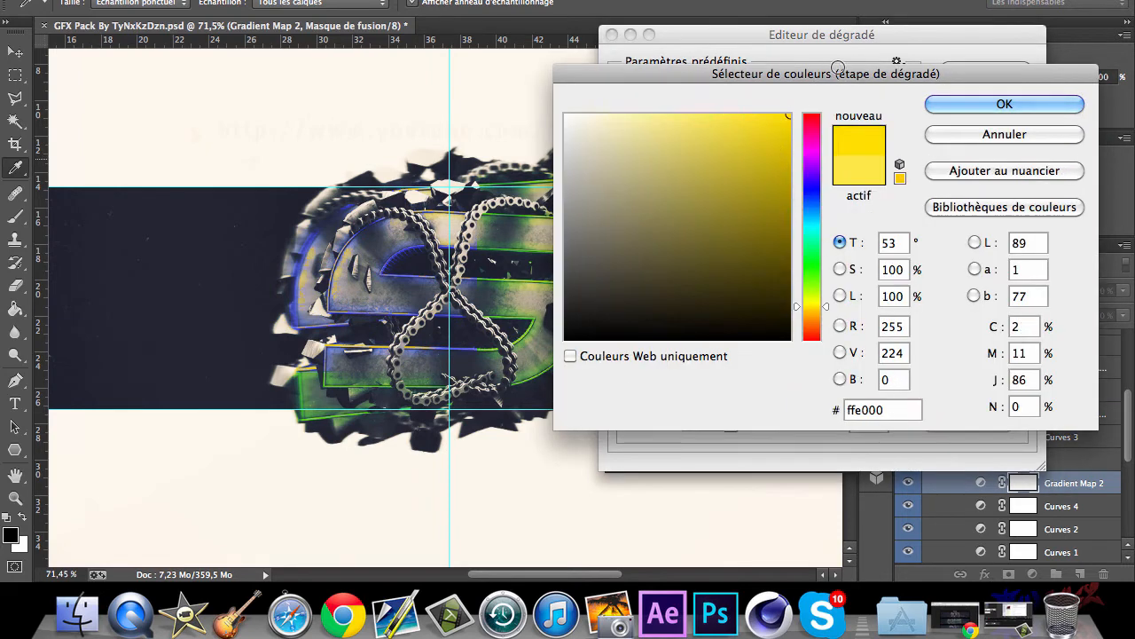
{"action": "left_click_drag", "start_coordinate": [813, 134], "coordinate": [813, 76]}
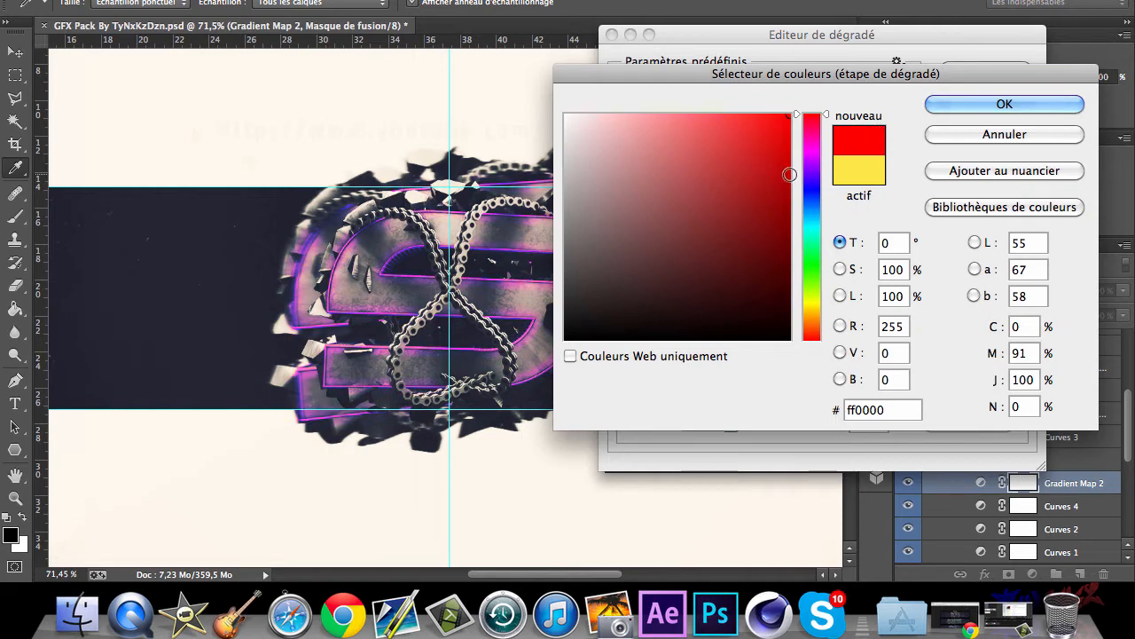
{"action": "left_click", "coordinate": [811, 198]}
{"action": "left_click", "coordinate": [978, 106]}
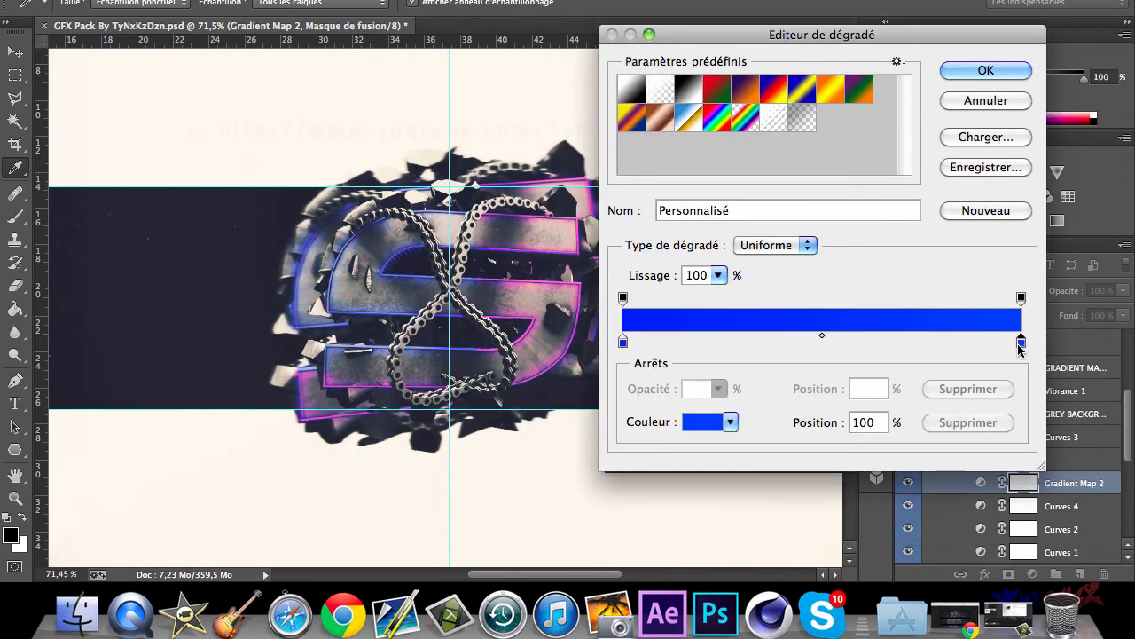
{"action": "left_click", "coordinate": [984, 73]}
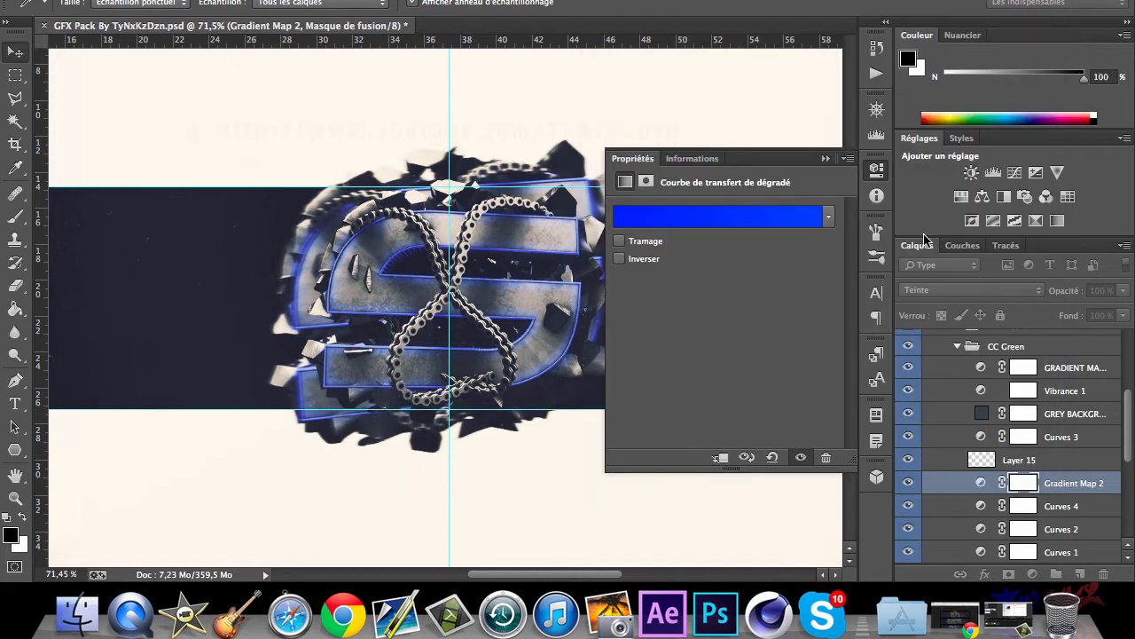
{"action": "left_click", "coordinate": [878, 173]}
{"action": "scroll", "coordinate": [976, 456], "scroll_direction": "up", "scroll_amount": 5}
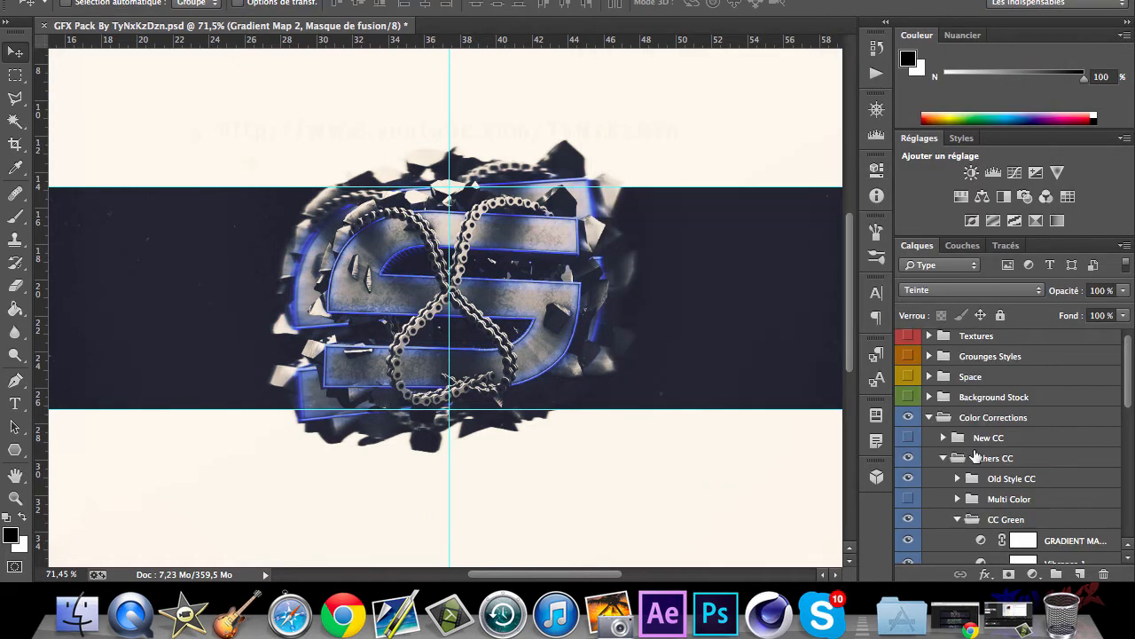
{"action": "left_click", "coordinate": [930, 418]}
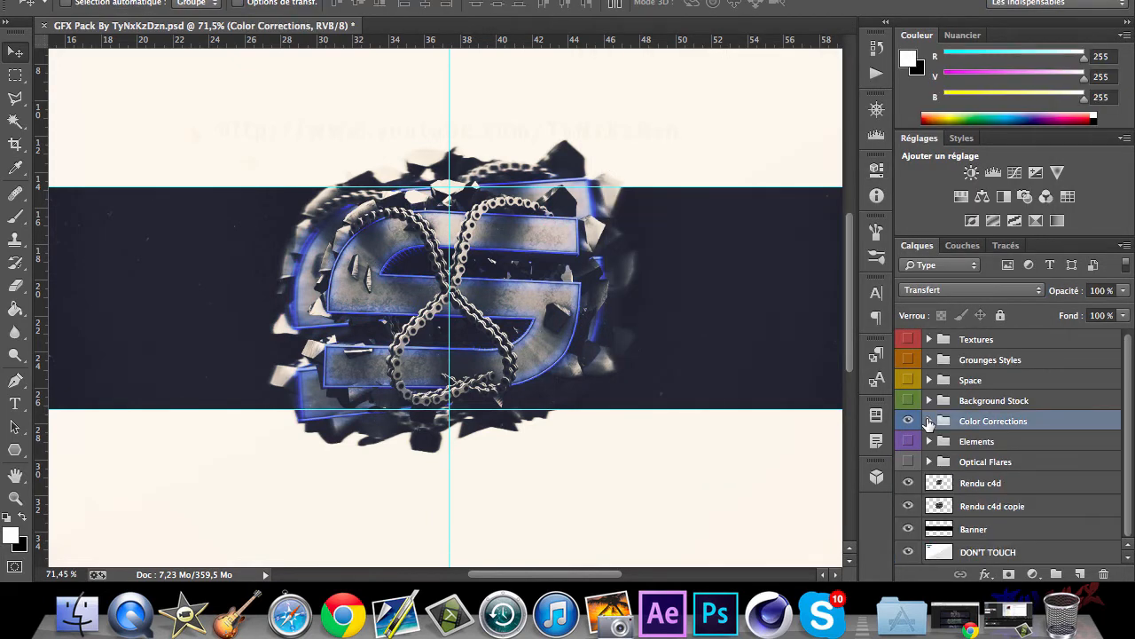
Step: Place texture Black Effect.jpg from the Finder's Téléchargements folder into the Photoshop document, directly above the Rendu c4d layer
{"action": "left_click", "coordinate": [1029, 485]}
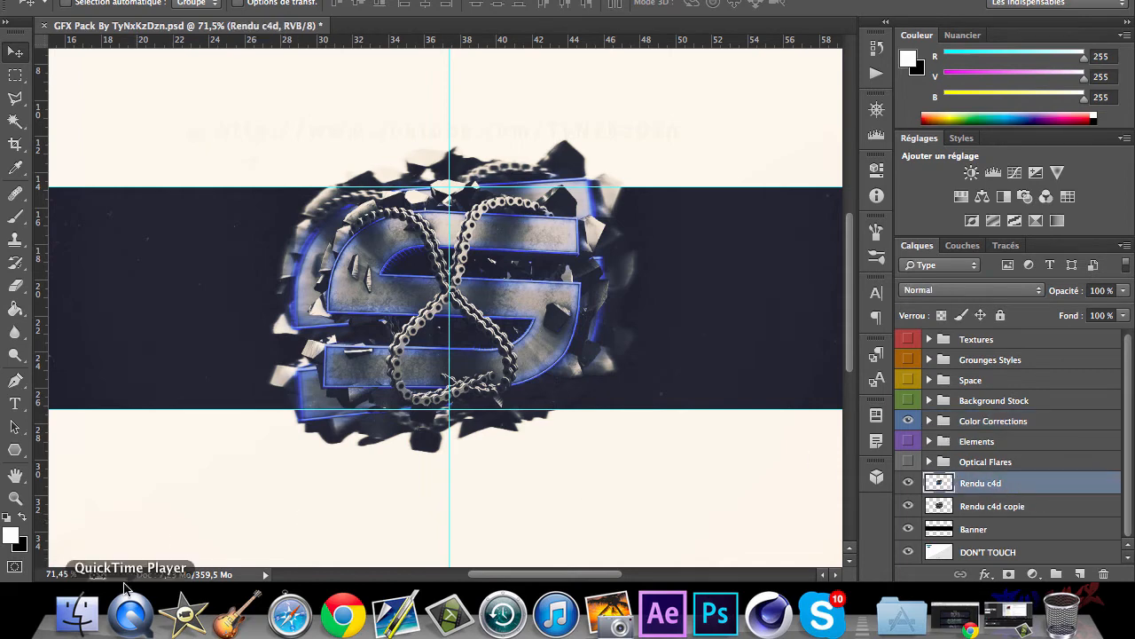
{"action": "left_click", "coordinate": [77, 612]}
{"action": "left_click", "coordinate": [299, 267]}
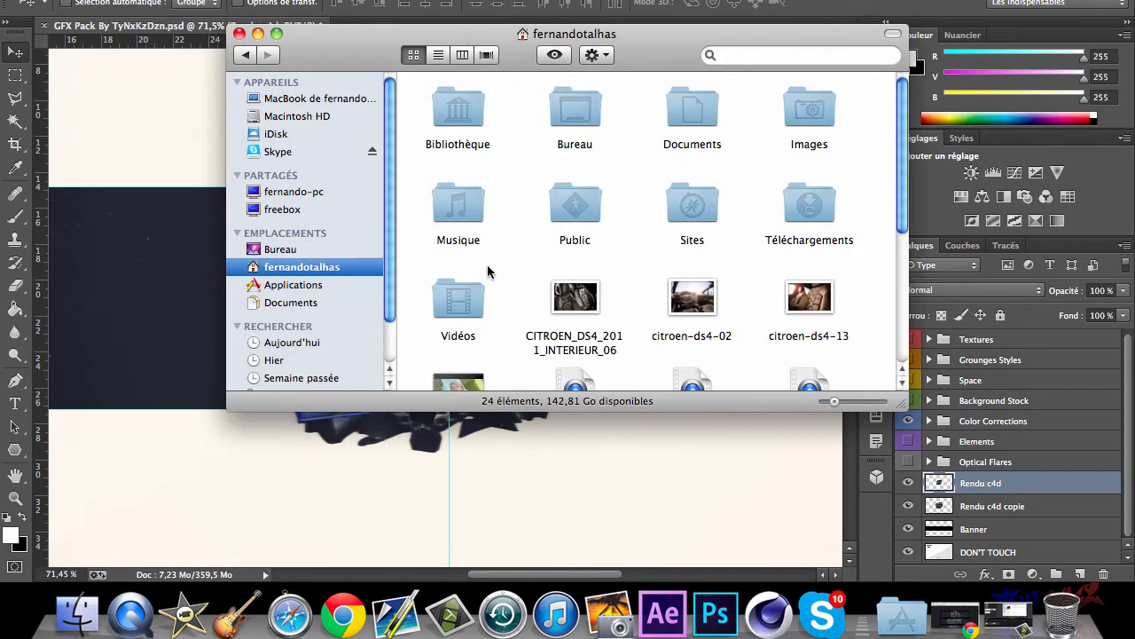
{"action": "double_click", "coordinate": [808, 208]}
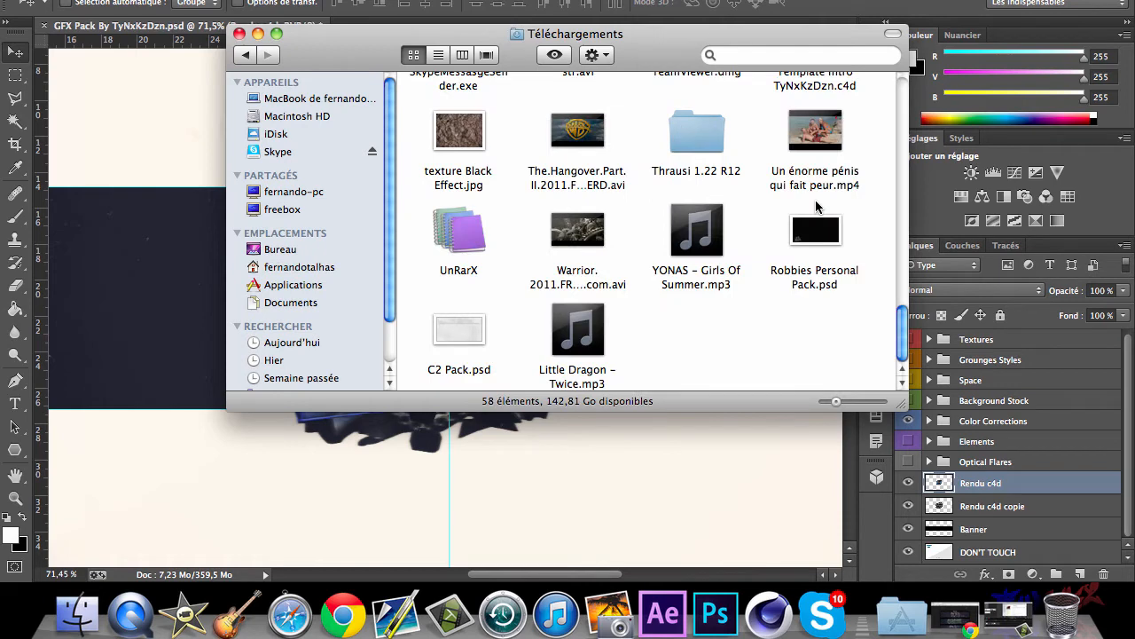
{"action": "left_click_drag", "start_coordinate": [459, 133], "coordinate": [539, 428]}
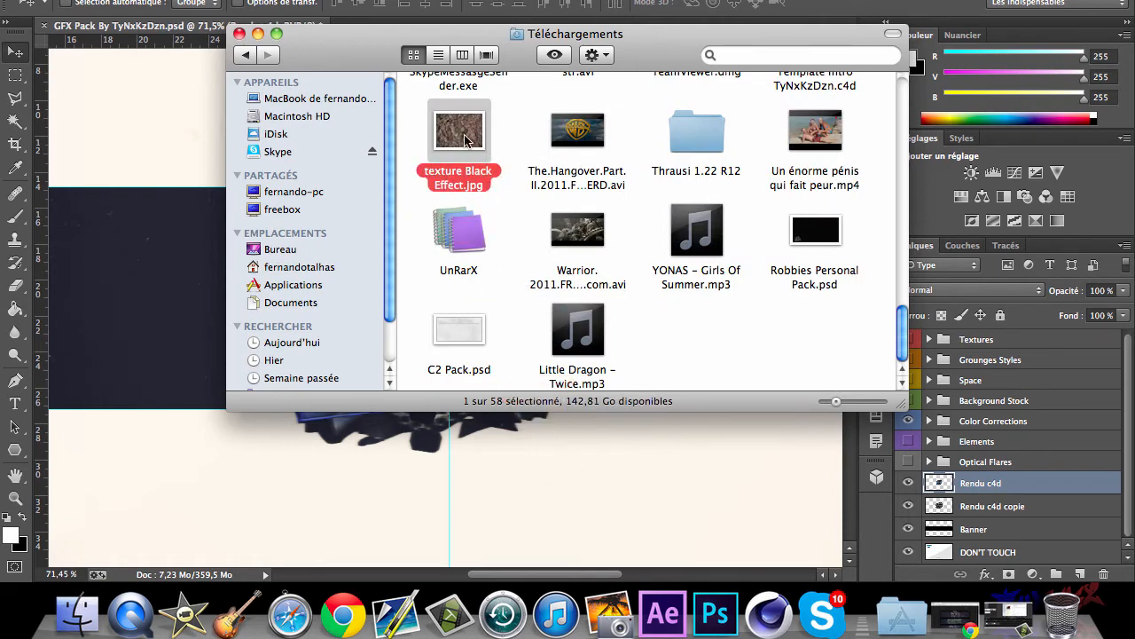
{"action": "left_click_drag", "start_coordinate": [464, 135], "coordinate": [531, 429]}
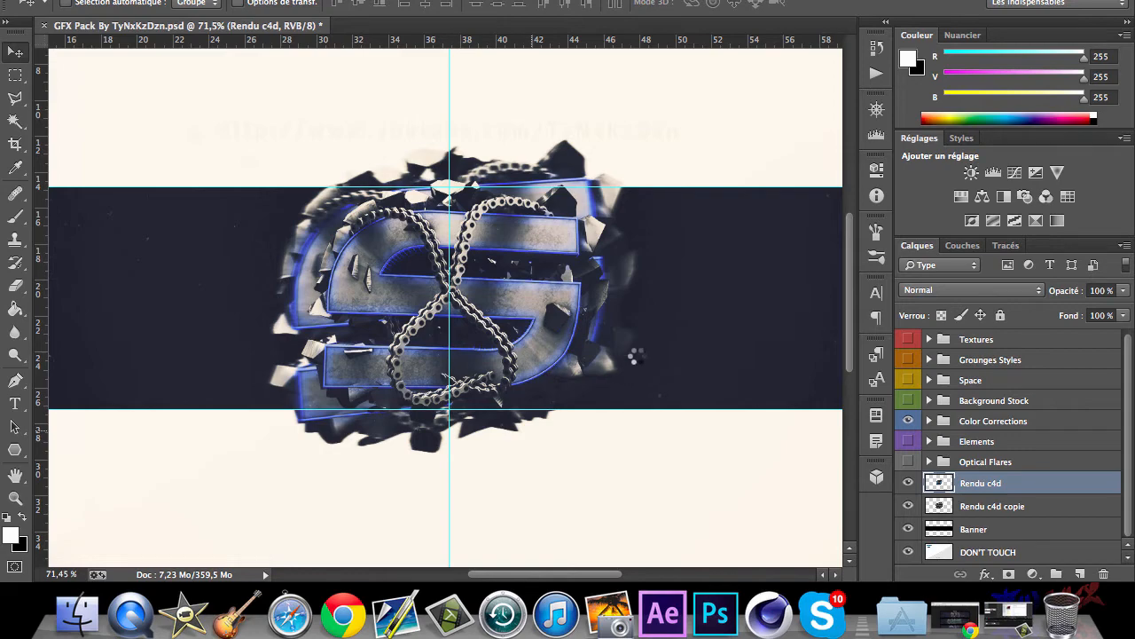
{"action": "left_click", "coordinate": [821, 631]}
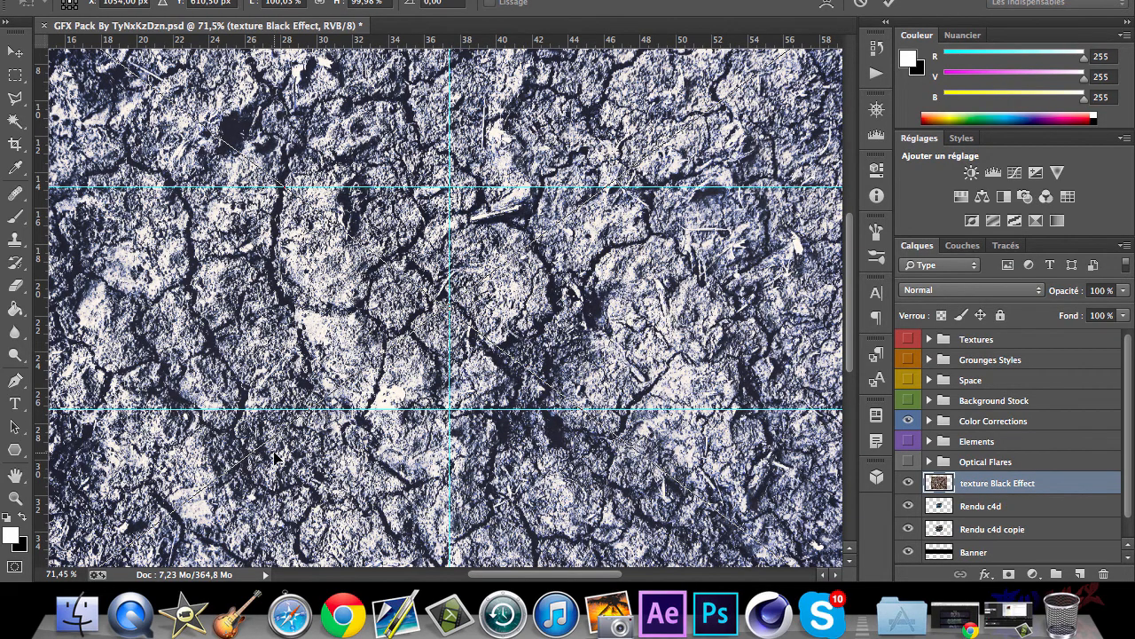
Step: Scale the placed texture to about 45% width and 51% height so it covers the logo area mid-banner, and commit the transform
{"action": "scroll", "coordinate": [437, 371], "scroll_direction": "down", "scroll_amount": 1, "text": "alt"}
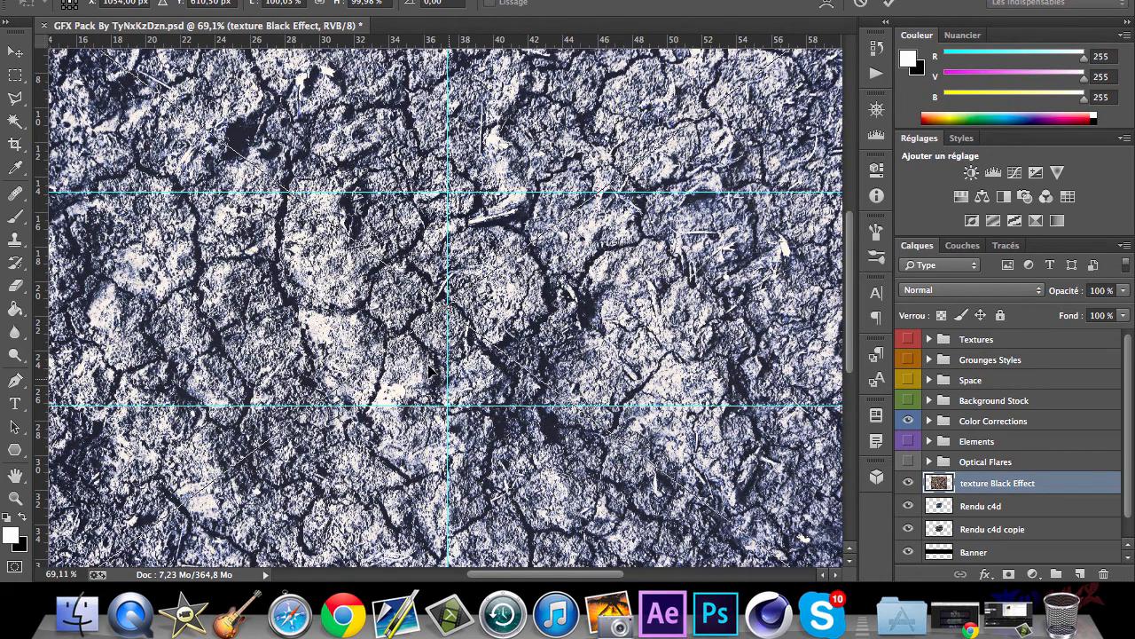
{"action": "scroll", "coordinate": [335, 242], "scroll_direction": "down", "scroll_amount": 15, "text": "alt"}
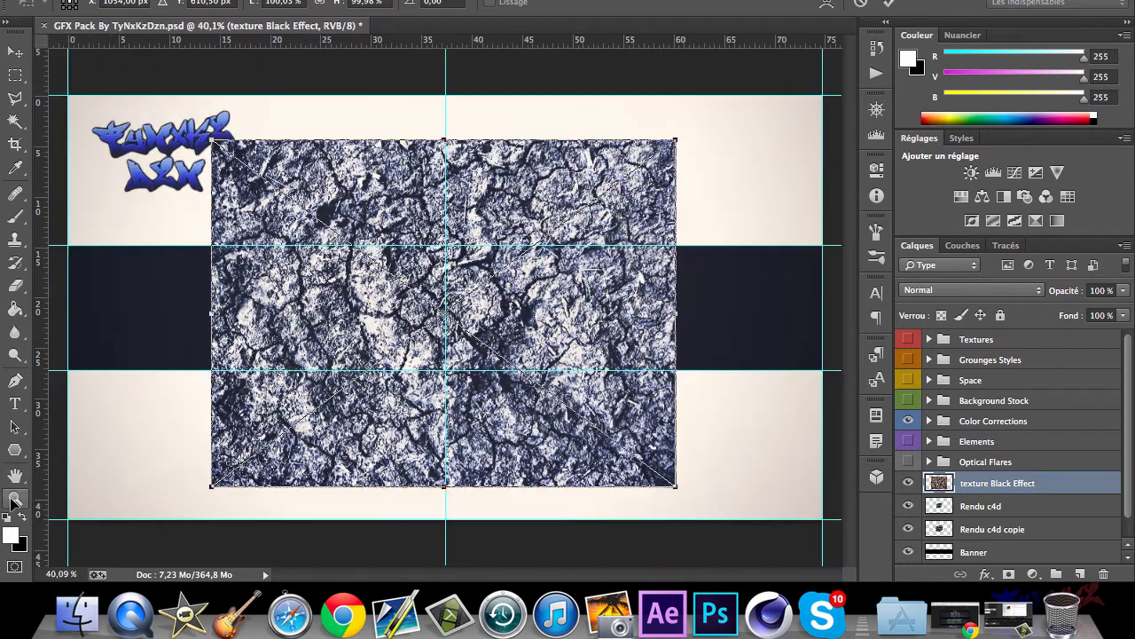
{"action": "scroll", "coordinate": [336, 243], "scroll_direction": "up", "scroll_amount": 5, "text": "alt"}
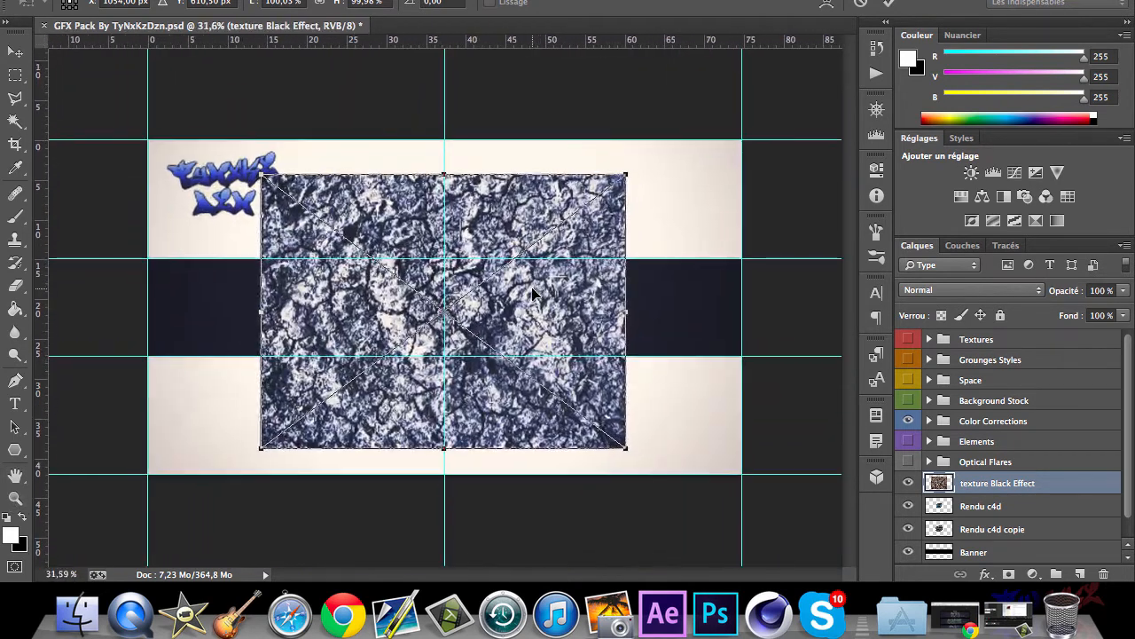
{"action": "left_click_drag", "start_coordinate": [457, 163], "coordinate": [471, 230]}
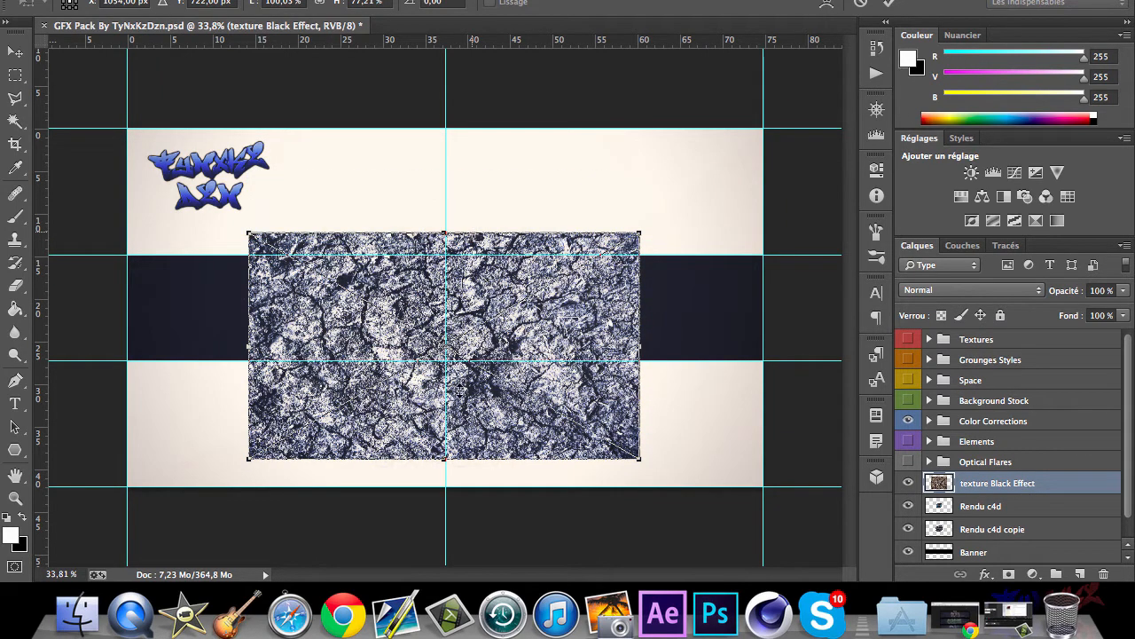
{"action": "left_click_drag", "start_coordinate": [432, 463], "coordinate": [431, 387]}
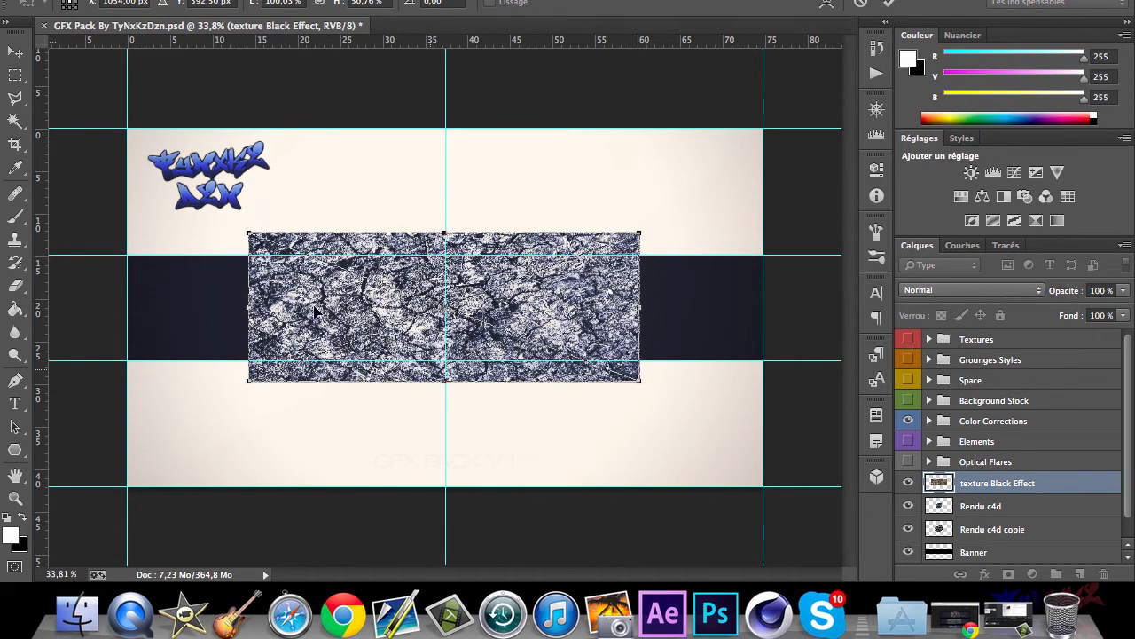
{"action": "left_click_drag", "start_coordinate": [246, 304], "coordinate": [359, 309]}
{"action": "left_click_drag", "start_coordinate": [641, 307], "coordinate": [539, 317]}
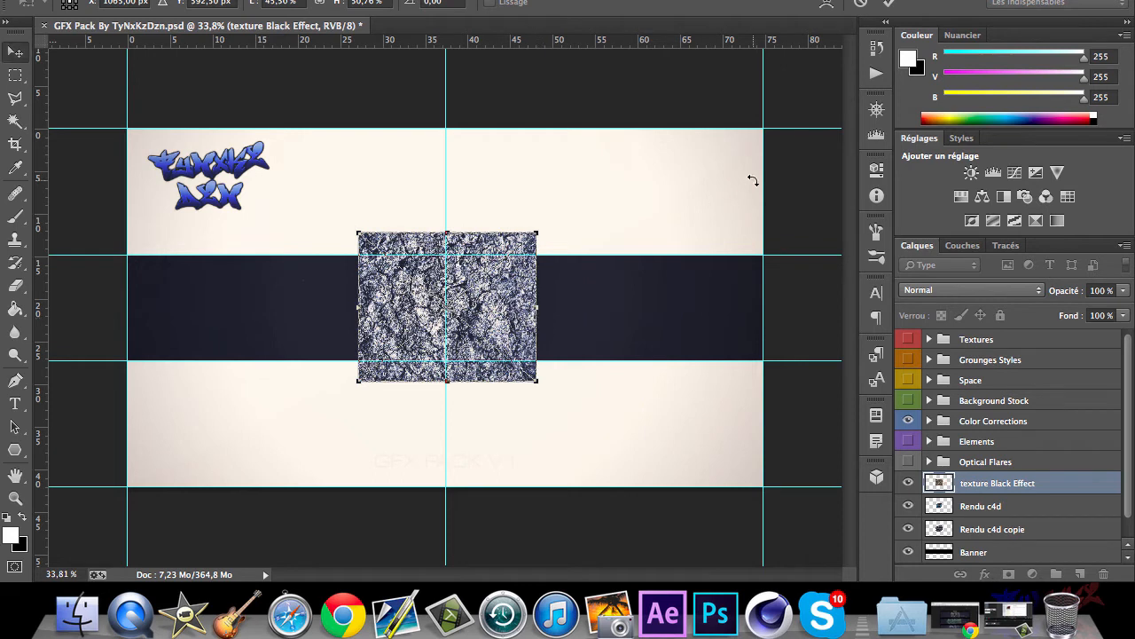
{"action": "key", "text": "Return"}
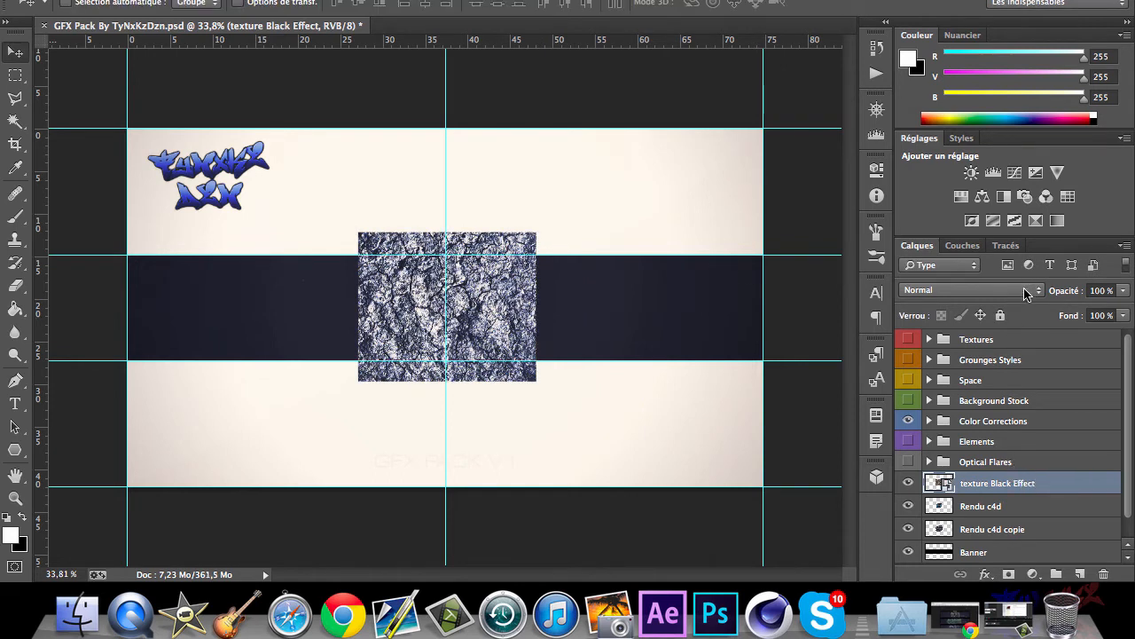
Step: Set the texture Black Effect layer's blend mode to Incrustation and its opacity to 60%
{"action": "left_click", "coordinate": [998, 290]}
{"action": "left_click", "coordinate": [945, 410]}
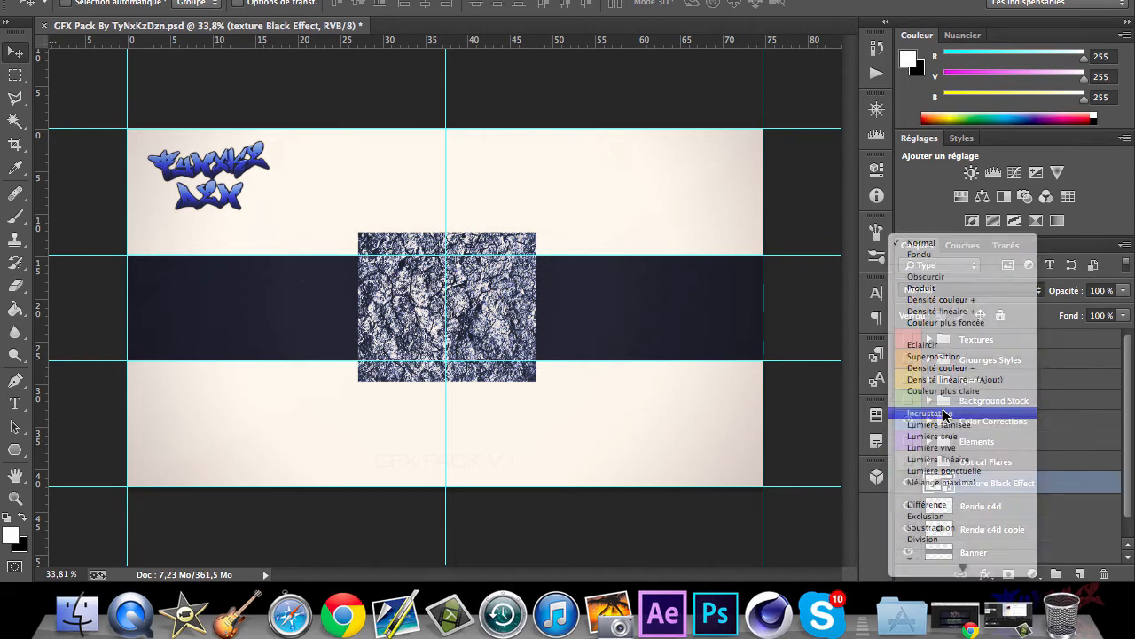
{"action": "left_click", "coordinate": [1100, 290]}
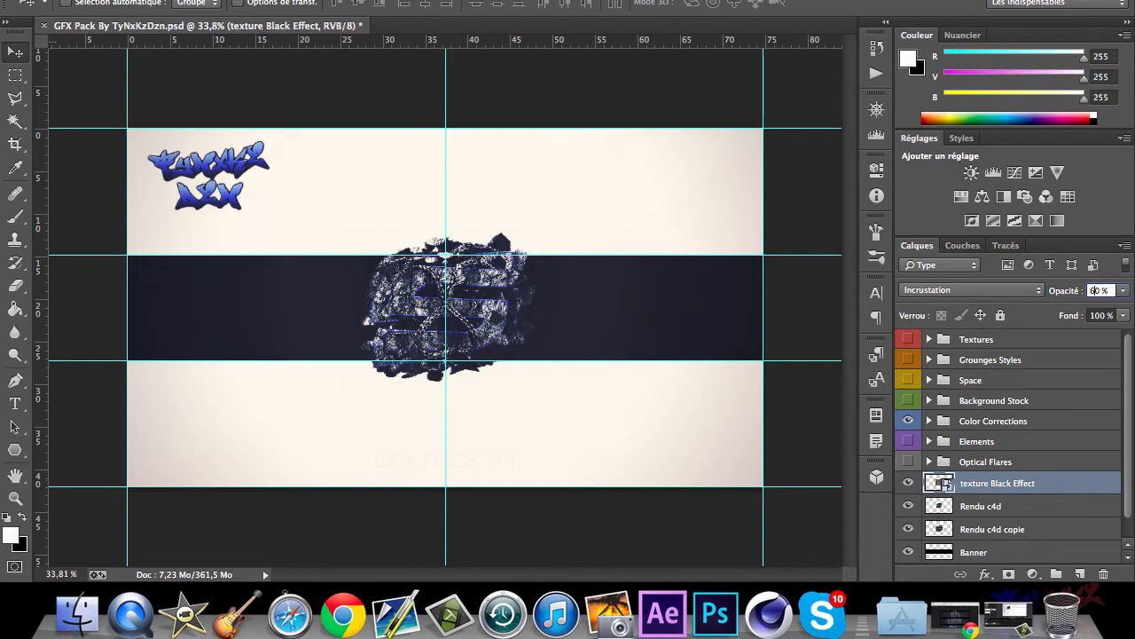
{"action": "type", "text": "60"}
{"action": "key", "text": "Return"}
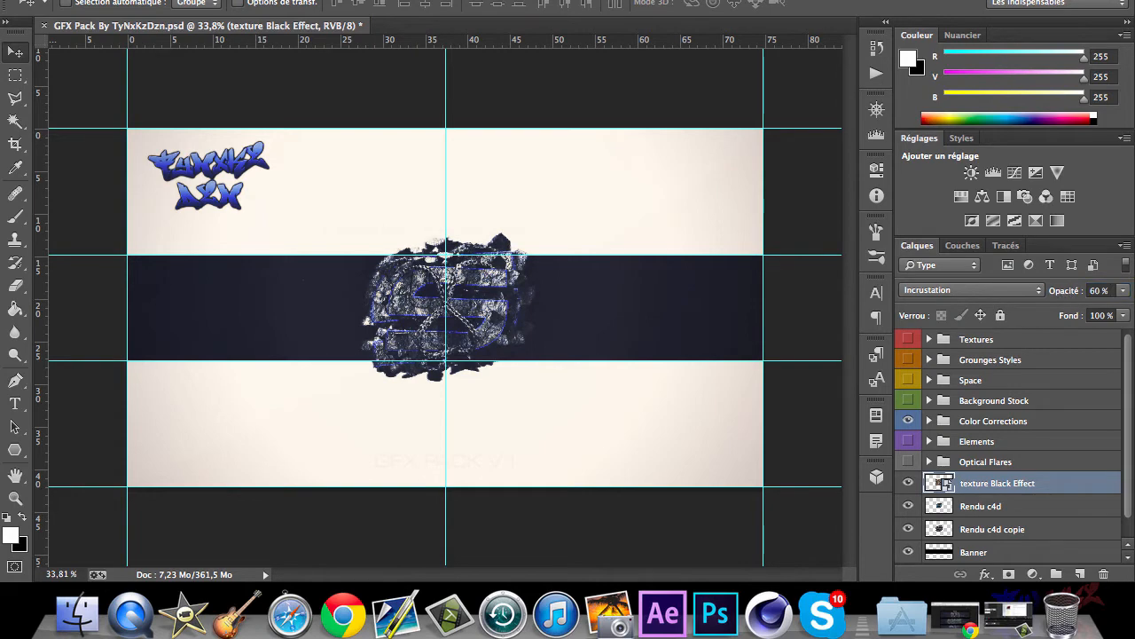
Step: Rasterize the texture Black Effect layer
{"action": "right_click", "coordinate": [1033, 483]}
{"action": "mouse_move", "coordinate": [834, 568]}
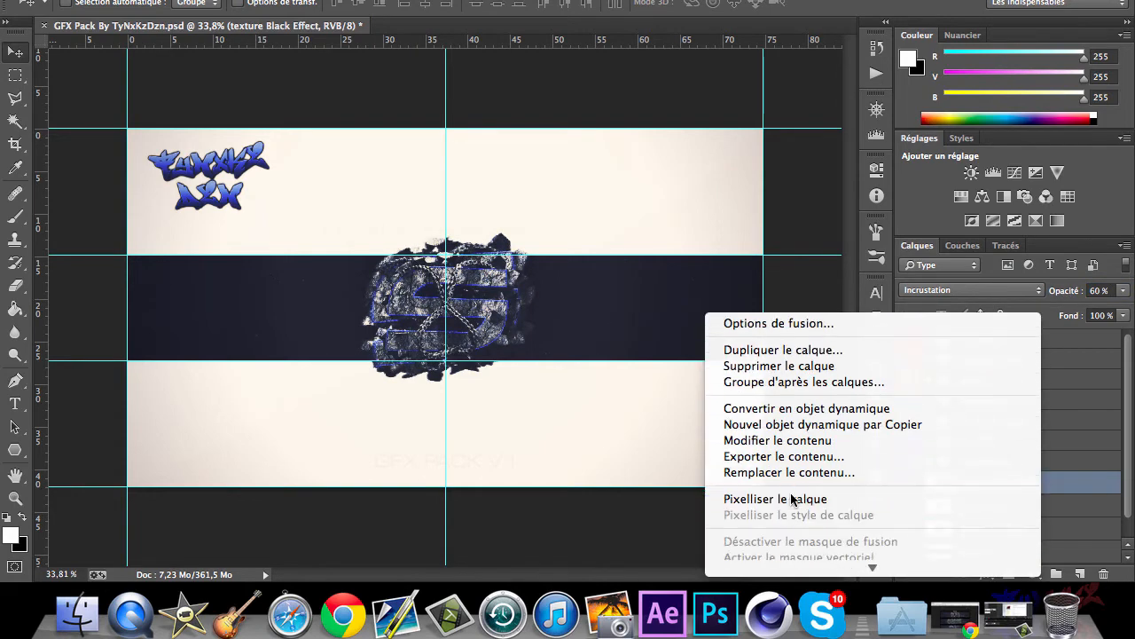
{"action": "left_click", "coordinate": [754, 500]}
Step: Switch to Skype, reply "moi même" to the contact asking who made the logo, and open the iReaL group chat
{"action": "left_click", "coordinate": [822, 612]}
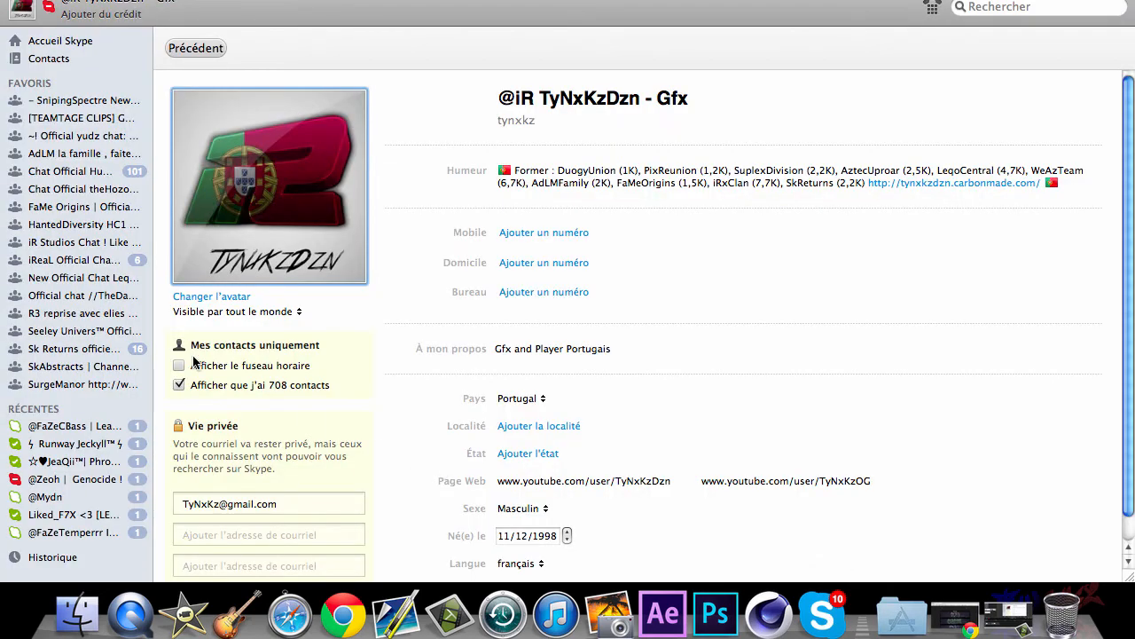
{"action": "left_click", "coordinate": [115, 463]}
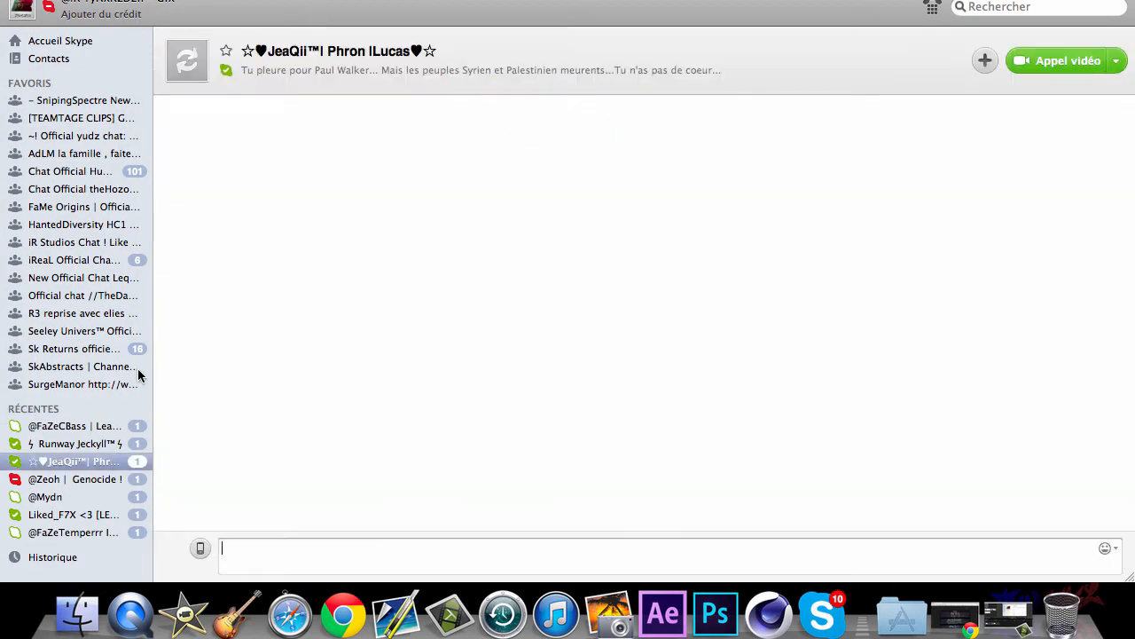
{"action": "left_click", "coordinate": [91, 446]}
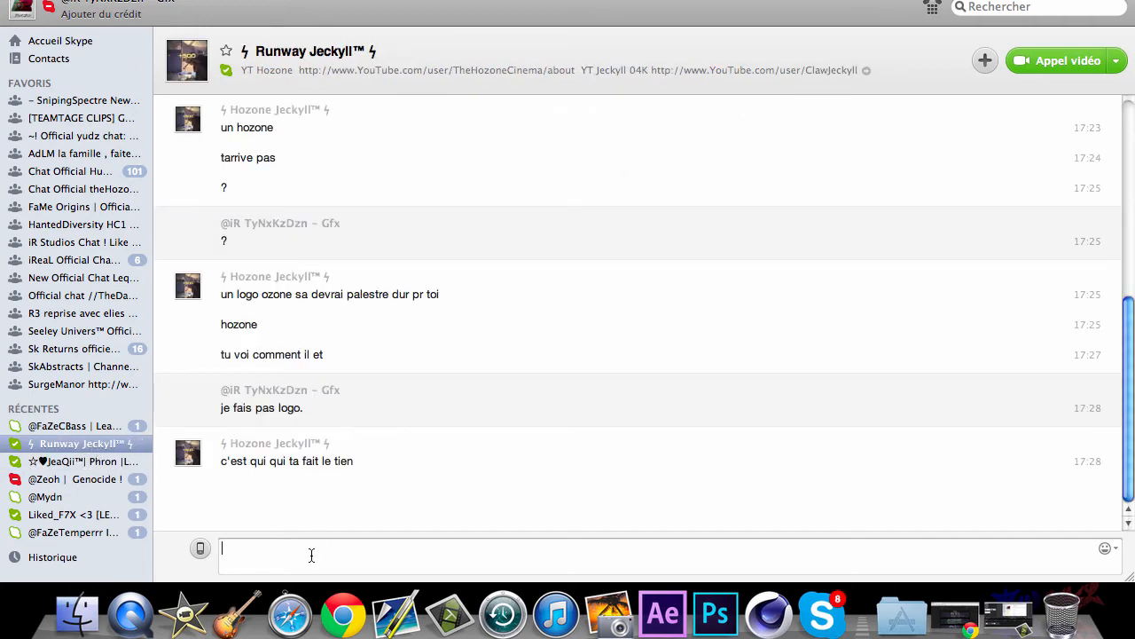
{"action": "type", "text": "moi même"}
{"action": "key", "text": "Return"}
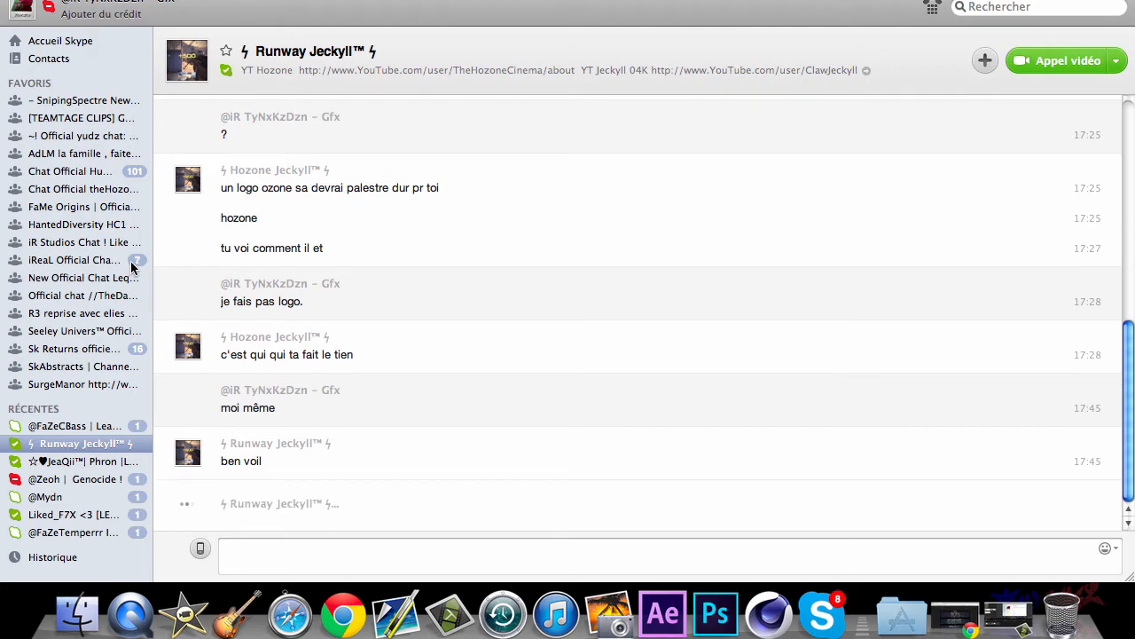
{"action": "left_click", "coordinate": [130, 264]}
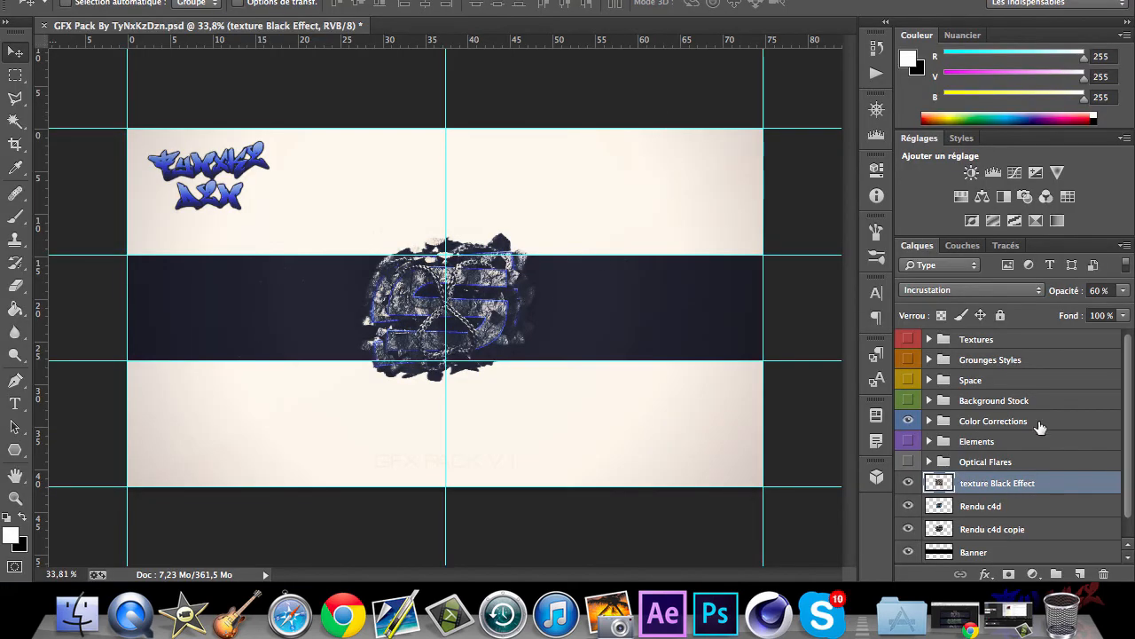
Step: Stamp all visible layers into a new layer above texture Black Effect and move it to the top of the layer stack
{"action": "left_click", "coordinate": [1043, 504]}
{"action": "left_click", "coordinate": [1061, 484]}
{"action": "key", "text": "super+alt+shift+e"}
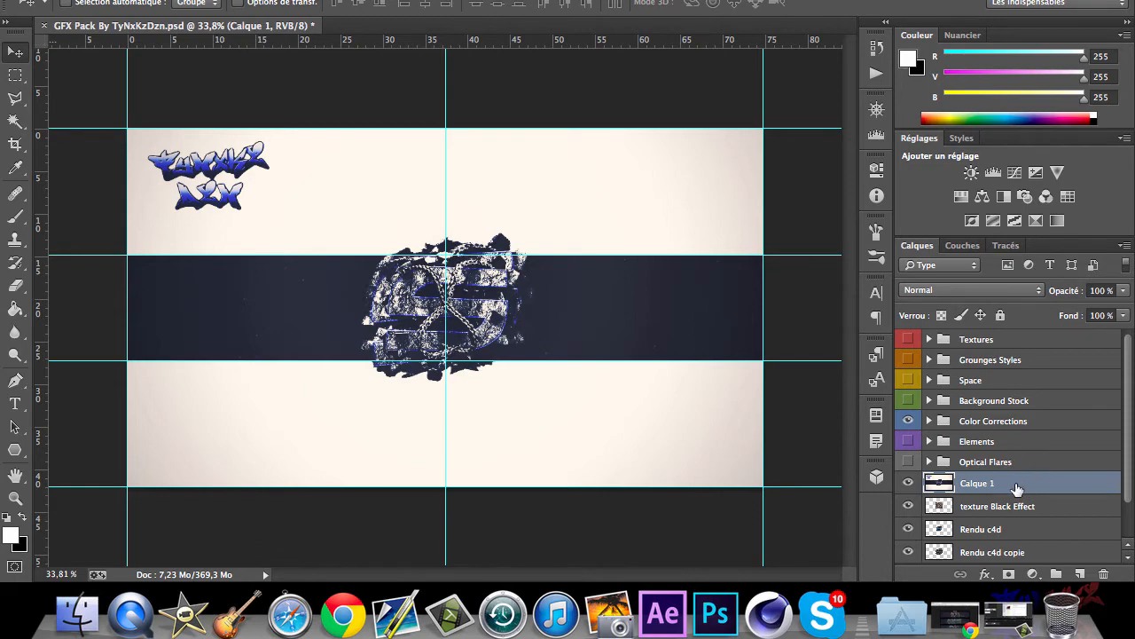
{"action": "left_click_drag", "start_coordinate": [1018, 486], "coordinate": [1031, 337]}
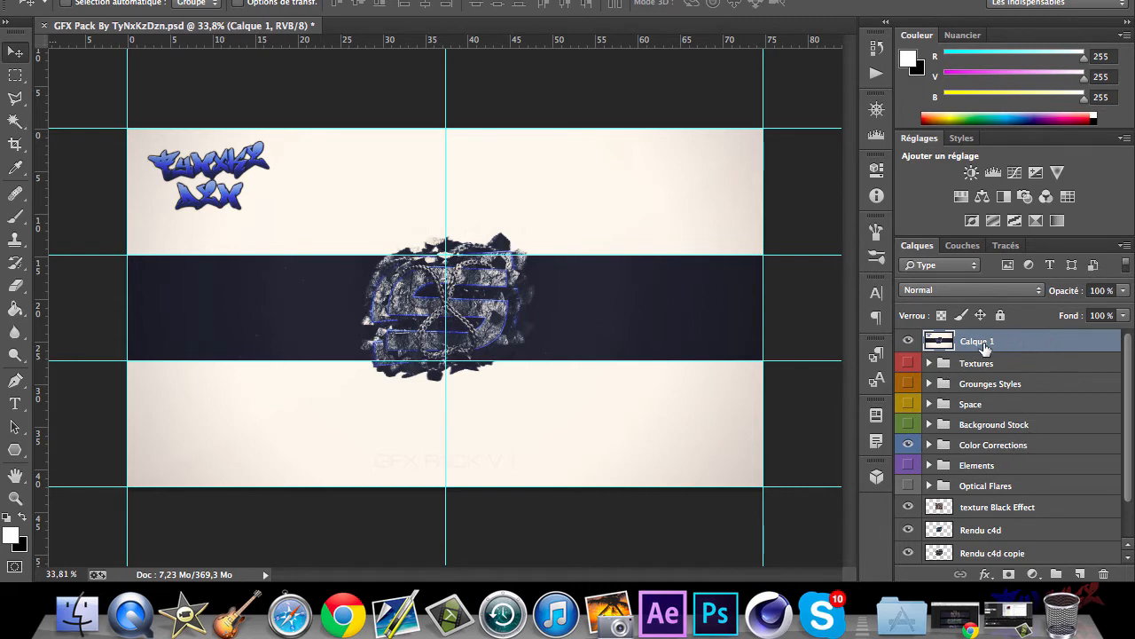
Step: Try selecting several rectangular bands across the S logo on the merged layer, and drop the selection
{"action": "left_click", "coordinate": [17, 78]}
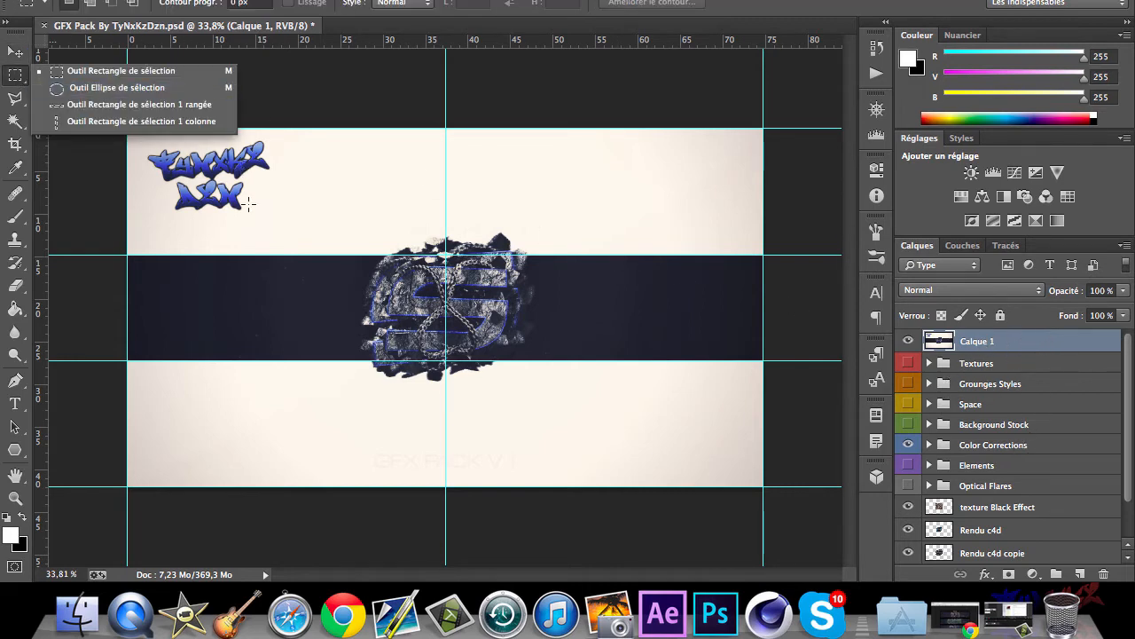
{"action": "left_click", "coordinate": [260, 273]}
{"action": "left_click_drag", "start_coordinate": [391, 258], "coordinate": [473, 306]}
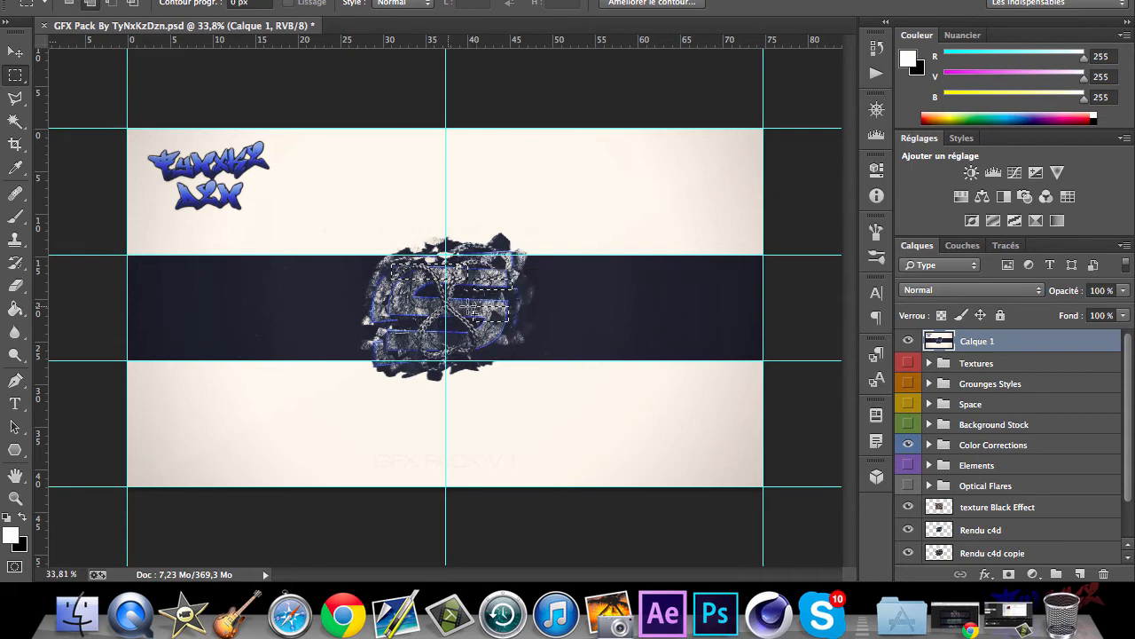
{"action": "mouse_move", "coordinate": [390, 317]}
{"action": "left_mouse_down", "text": "shift"}
{"action": "mouse_move", "coordinate": [456, 328]}
{"action": "mouse_move", "coordinate": [407, 285]}
{"action": "mouse_move", "coordinate": [405, 313]}
{"action": "left_mouse_up", "text": "shift"}
{"action": "left_click_drag", "start_coordinate": [506, 360], "coordinate": [411, 338], "text": "shift"}
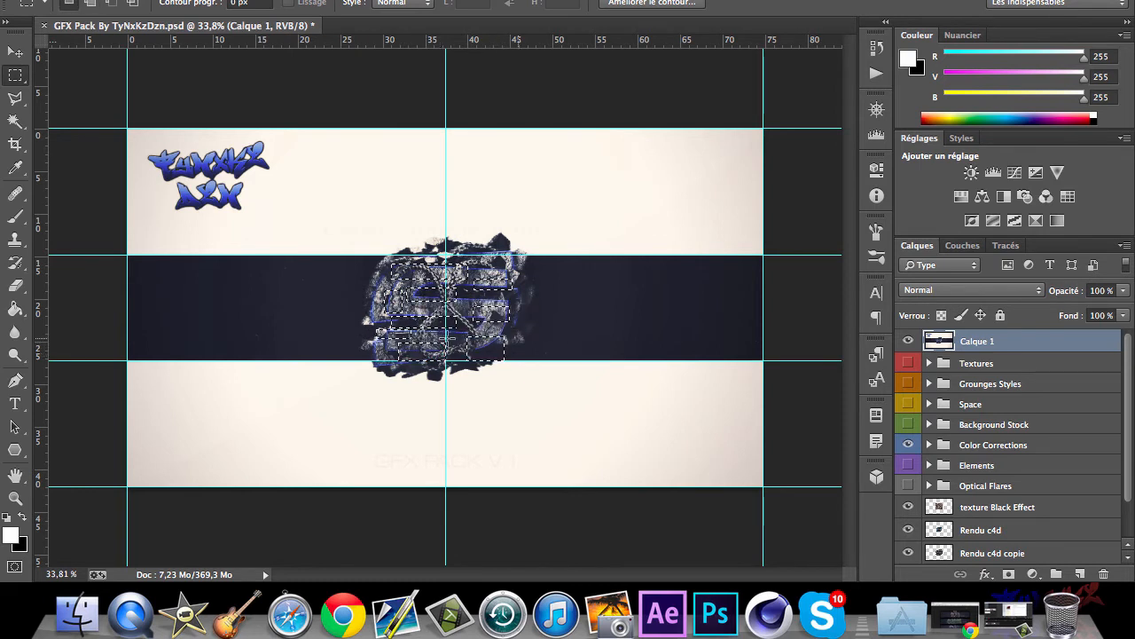
{"action": "left_click", "coordinate": [585, 342]}
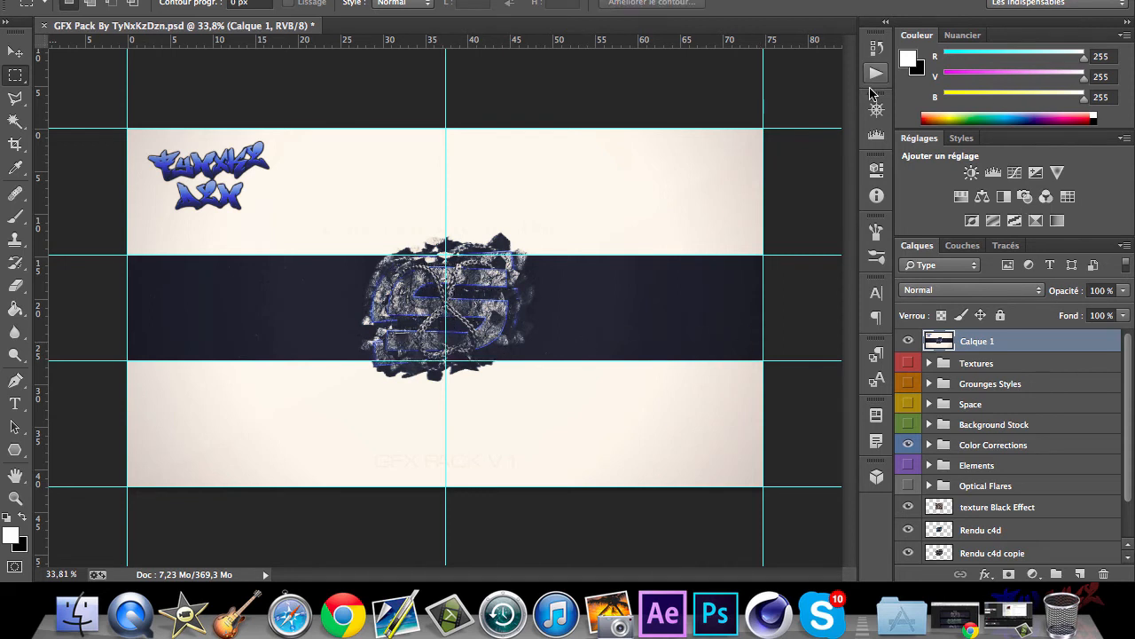
Step: Revert the history to the Ordre des calques state and delete the merged layer at the top of the stack
{"action": "left_click", "coordinate": [876, 46]}
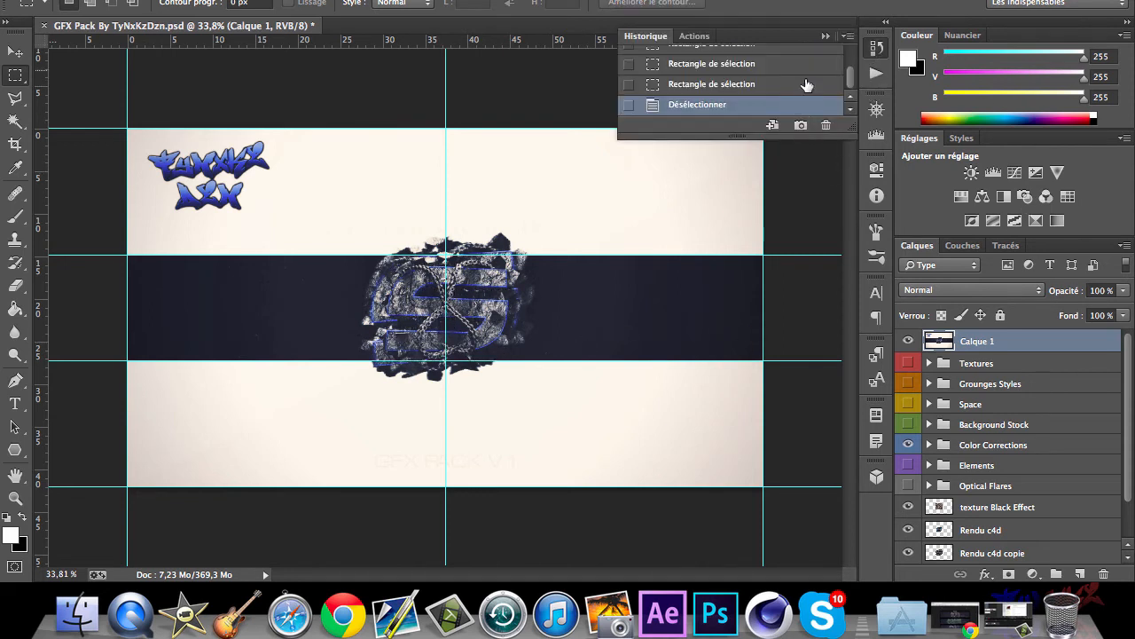
{"action": "mouse_move", "coordinate": [846, 70]}
{"action": "left_mouse_down"}
{"action": "mouse_move", "coordinate": [847, 51]}
{"action": "mouse_move", "coordinate": [848, 68]}
{"action": "left_mouse_up"}
{"action": "left_click", "coordinate": [811, 70]}
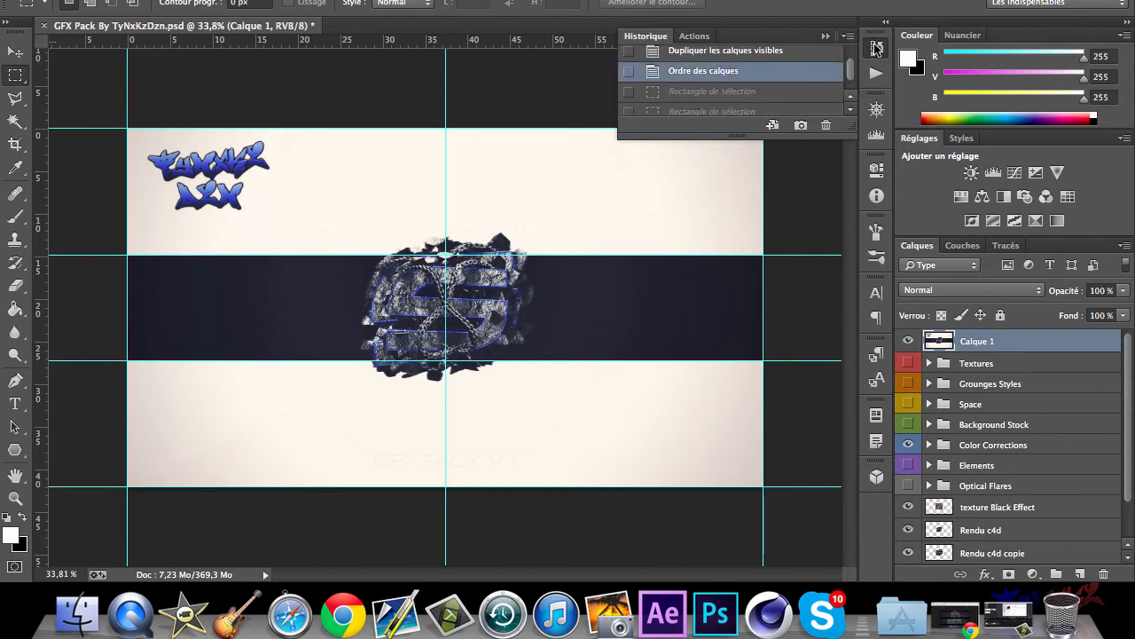
{"action": "left_click", "coordinate": [1104, 573]}
{"action": "key", "text": "Return"}
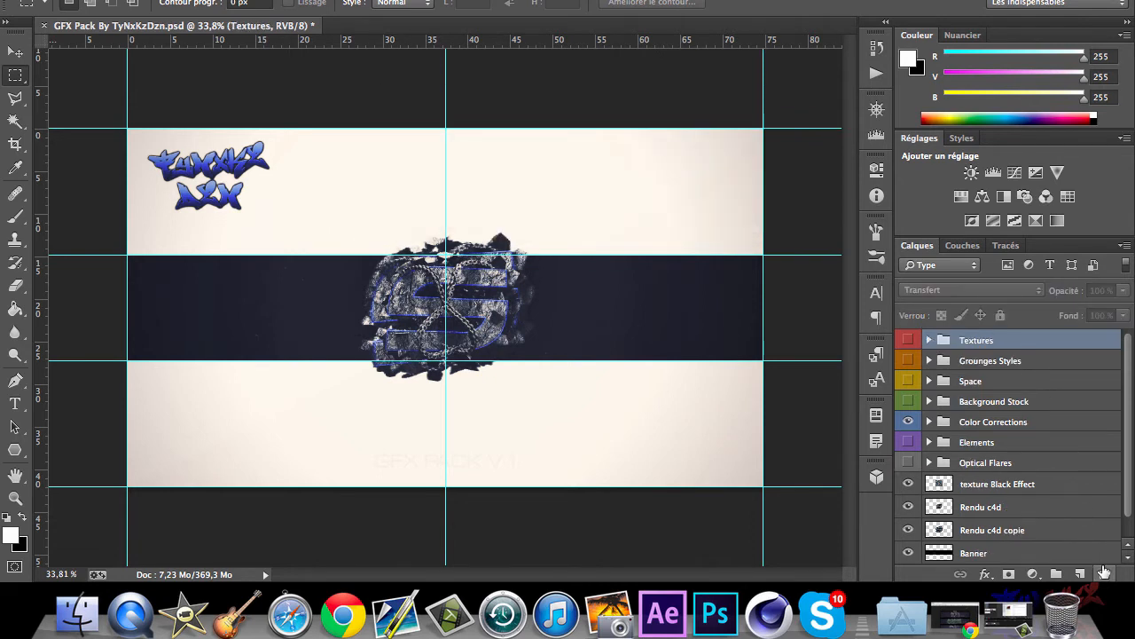
Step: Select several separate rectangular bands across the S logo on the Rendu c4d layer
{"action": "left_click", "coordinate": [1051, 508]}
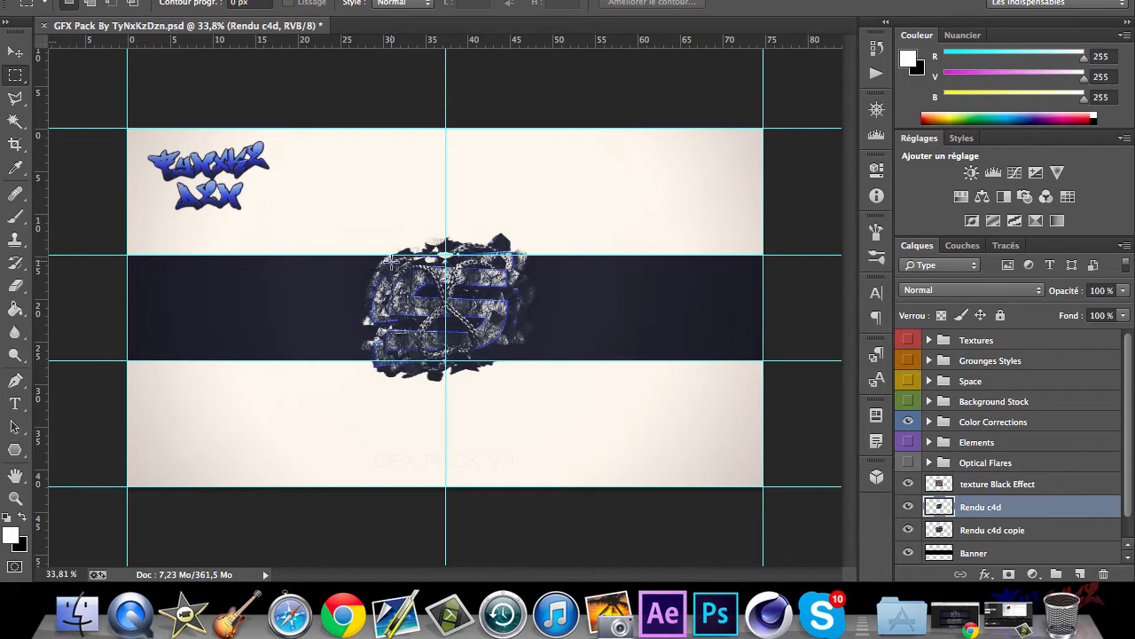
{"action": "left_click_drag", "start_coordinate": [399, 255], "coordinate": [508, 282]}
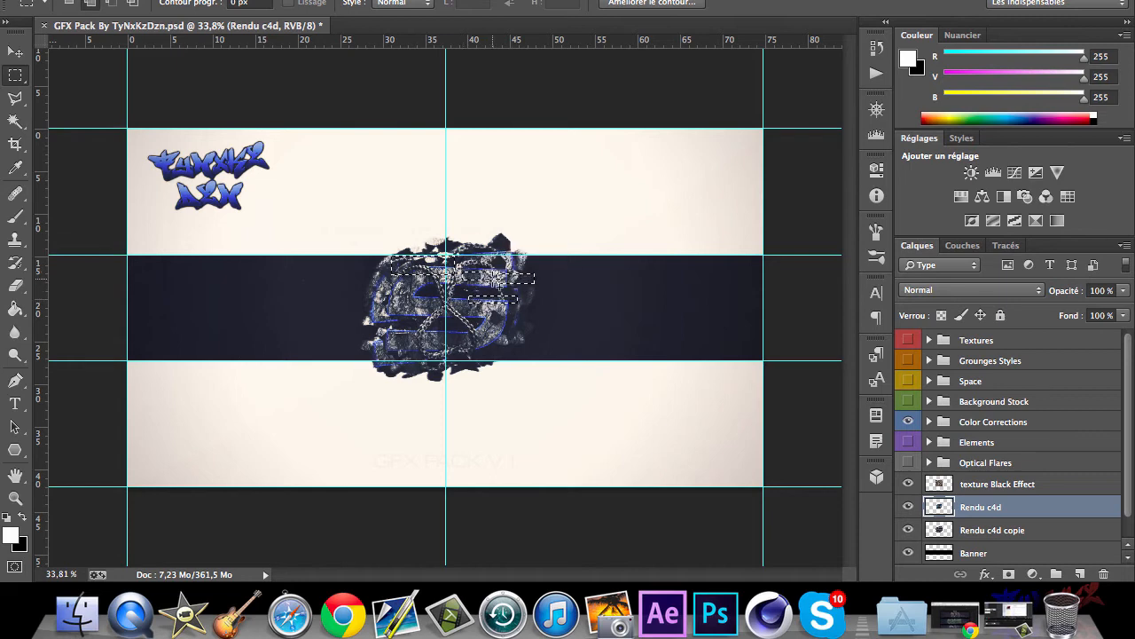
{"action": "left_click_drag", "start_coordinate": [447, 304], "coordinate": [515, 326], "text": "shift"}
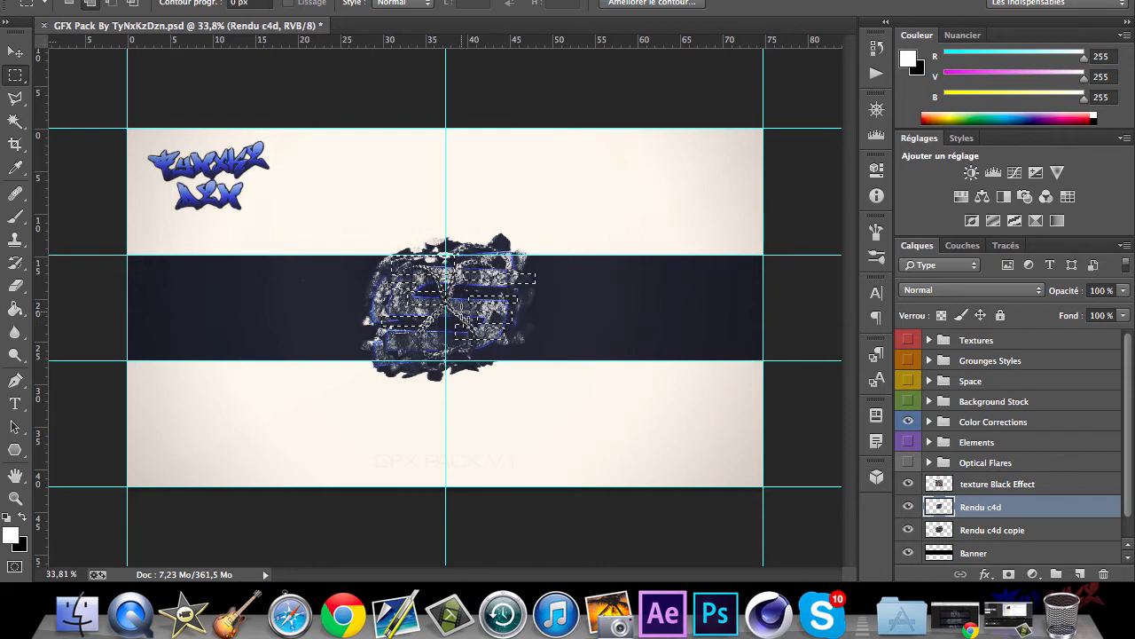
{"action": "left_click_drag", "start_coordinate": [445, 328], "coordinate": [446, 321], "text": "shift"}
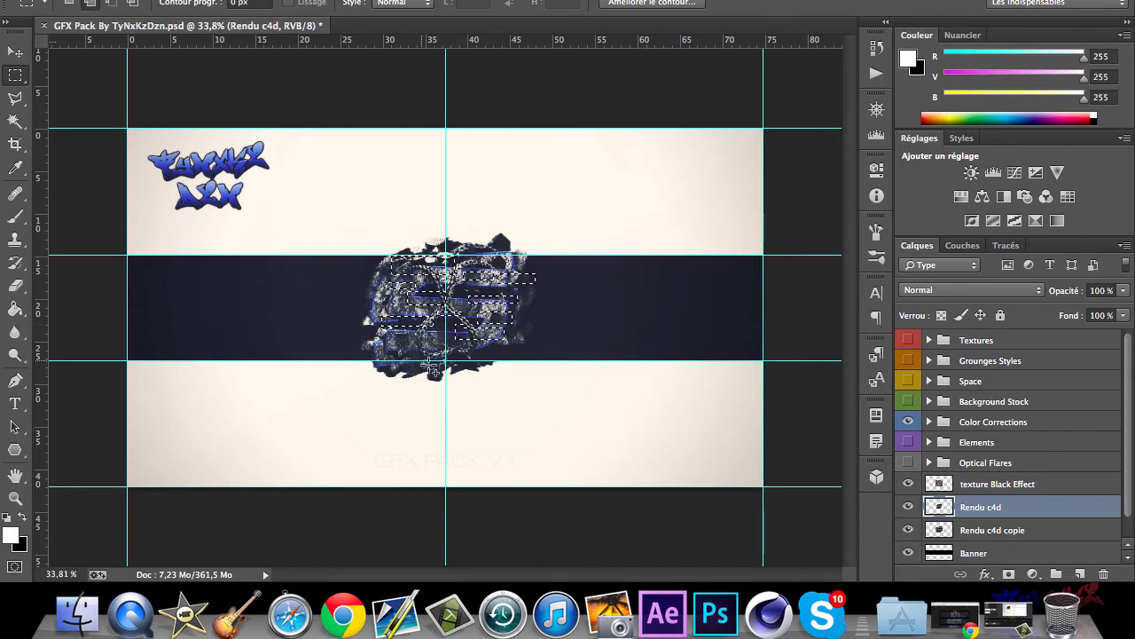
{"action": "left_click_drag", "start_coordinate": [376, 349], "coordinate": [422, 337], "text": "shift"}
{"action": "left_click_drag", "start_coordinate": [482, 360], "coordinate": [426, 330], "text": "shift"}
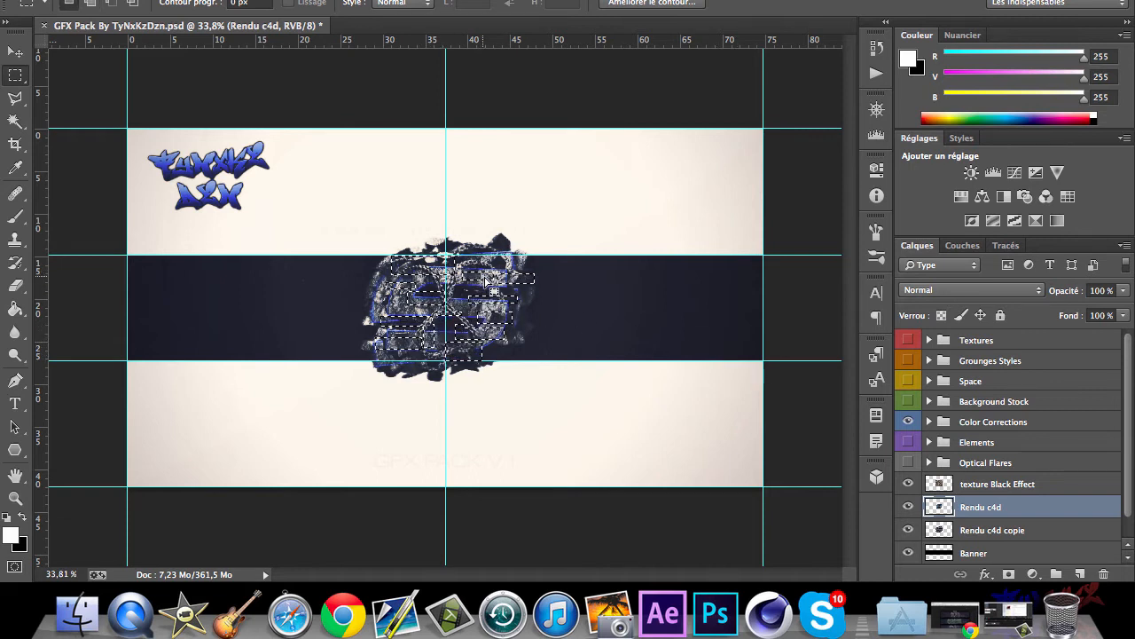
Step: Shift the selected bands of the Rendu c4d layer about 3 px to the right with a free transform, and deselect
{"action": "right_click", "coordinate": [511, 288]}
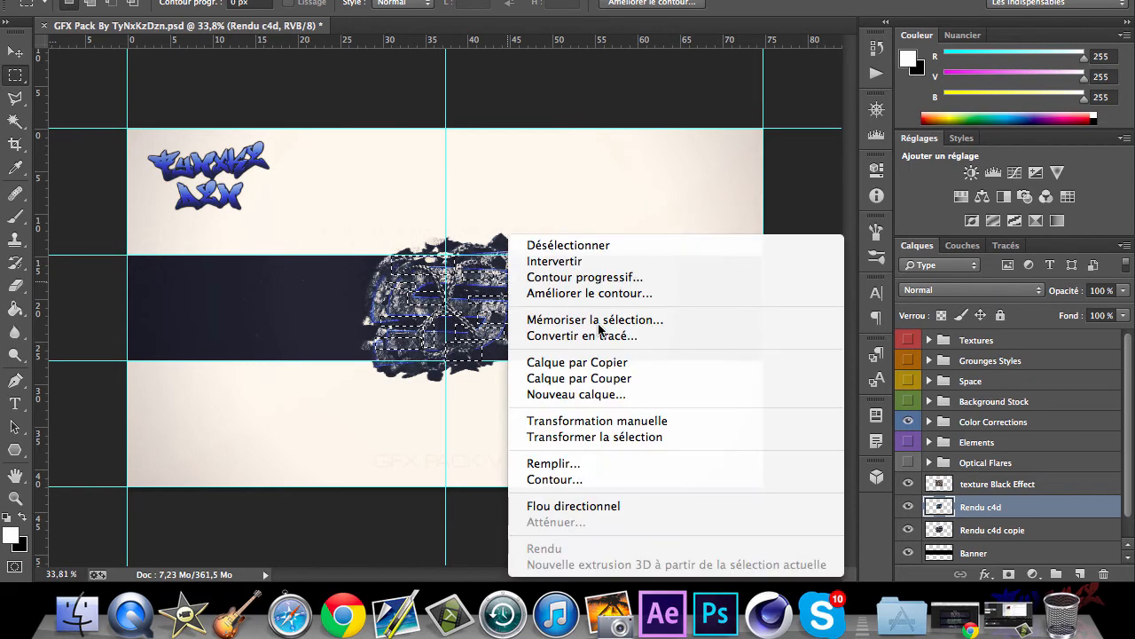
{"action": "left_click", "coordinate": [652, 422]}
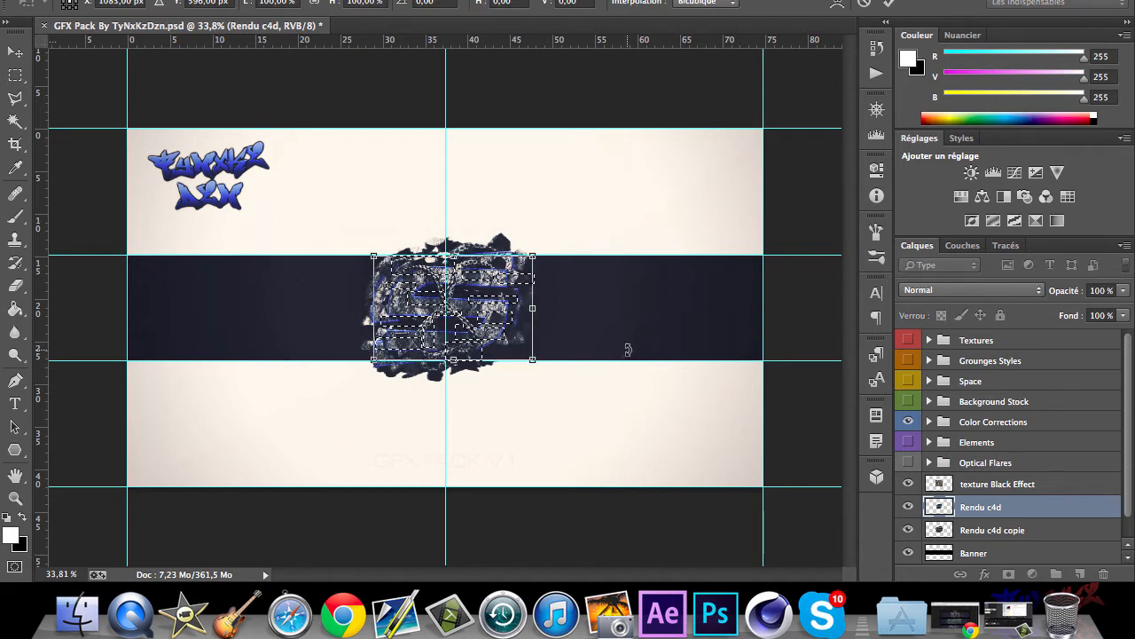
{"action": "key", "text": "Right"}
{"action": "key", "text": "Right"}
{"action": "key", "text": "Right"}
{"action": "key", "text": "Right"}
{"action": "key", "text": "Right"}
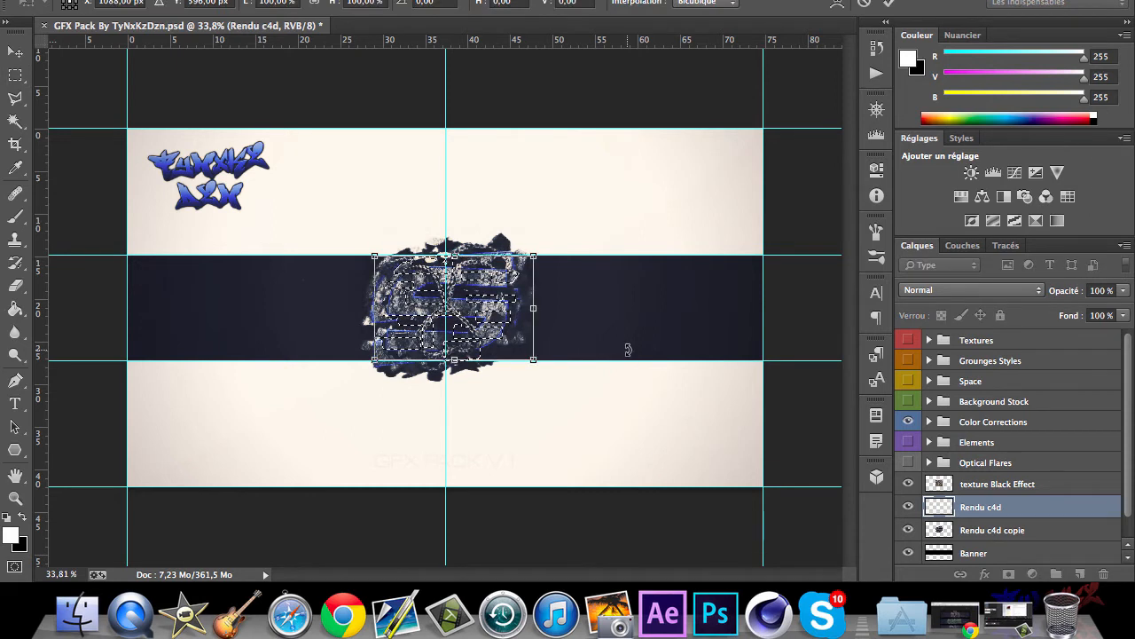
{"action": "key", "text": "Right"}
{"action": "key", "text": "Right"}
{"action": "key", "text": "Right"}
{"action": "key", "text": "Left"}
{"action": "key", "text": "Left"}
{"action": "key", "text": "Left"}
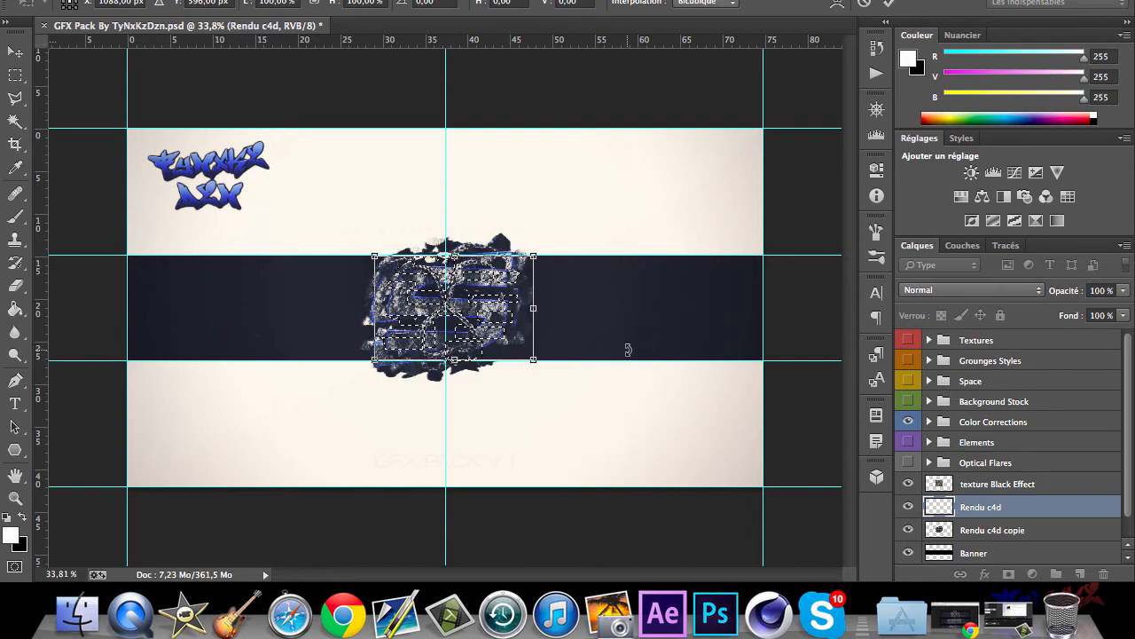
{"action": "key", "text": "Return"}
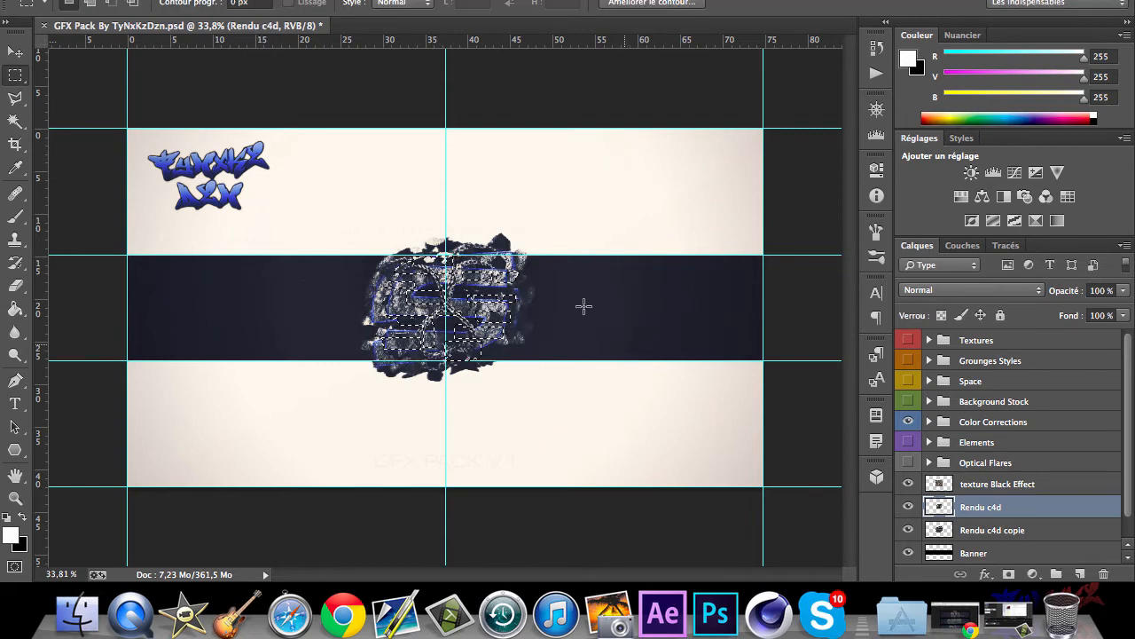
{"action": "left_click", "coordinate": [616, 315]}
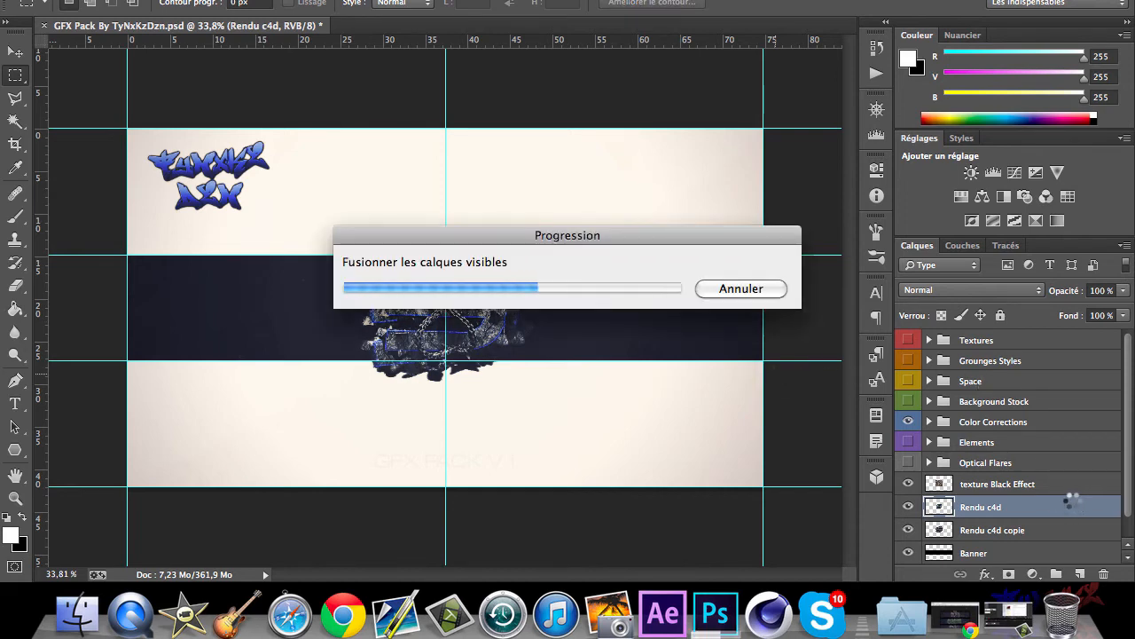
Step: Switch to Skype and reply "c'est pas moi qui la créer le logo c'est un logo de team" in the logo conversation
{"action": "left_click", "coordinate": [822, 612]}
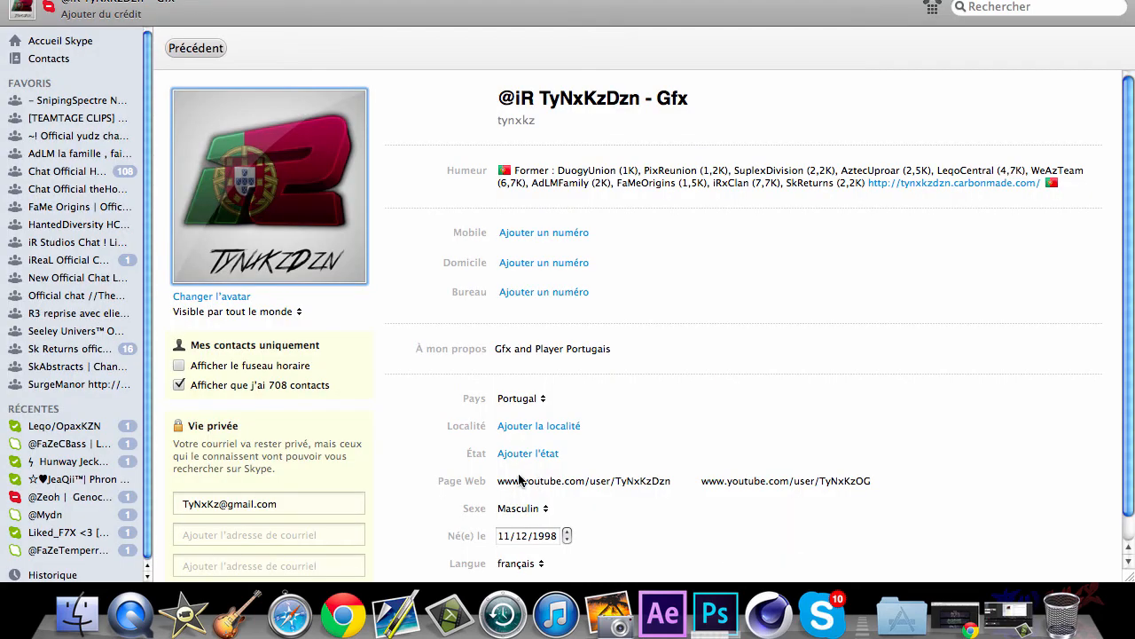
{"action": "left_click", "coordinate": [89, 462]}
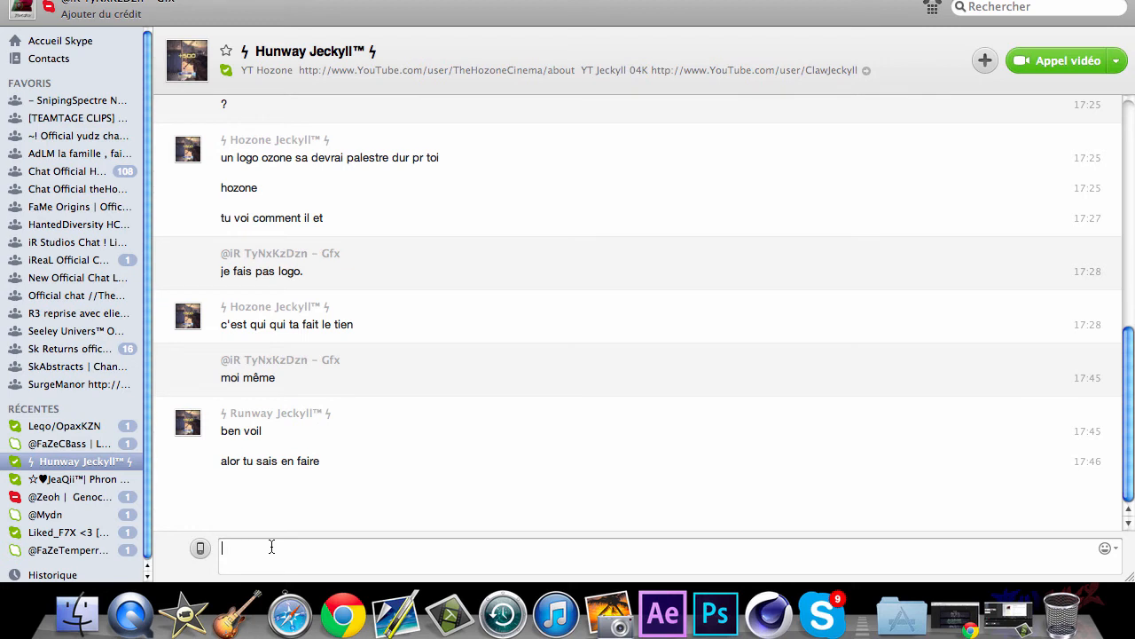
{"action": "type", "text": "c'est pas moi qui la créer le logo c'est un logo de team"}
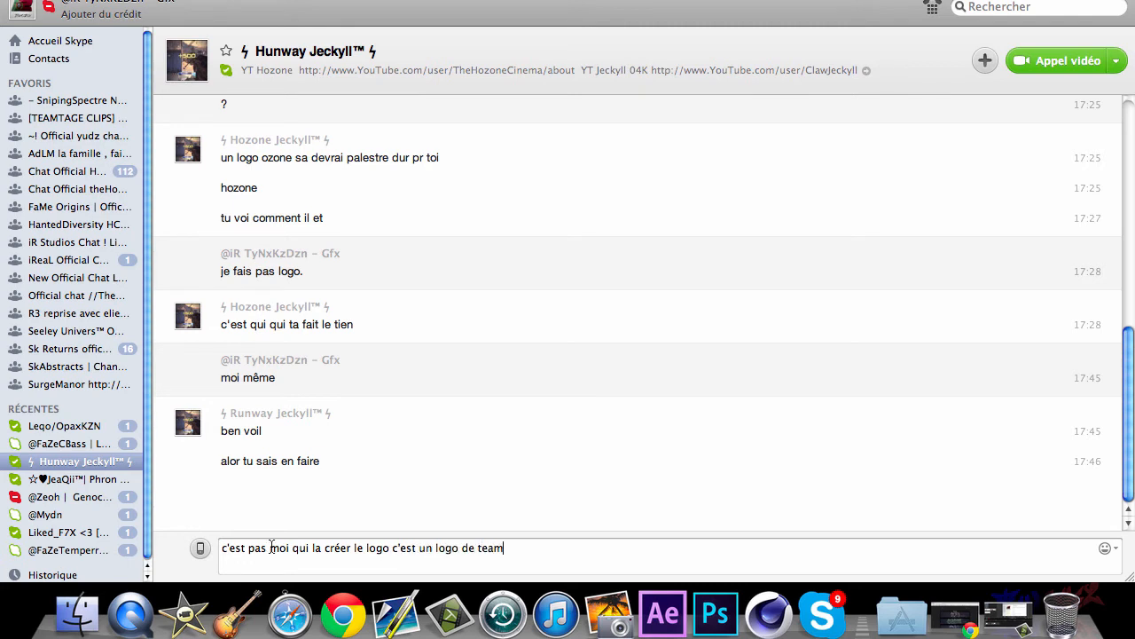
{"action": "key", "text": "Return"}
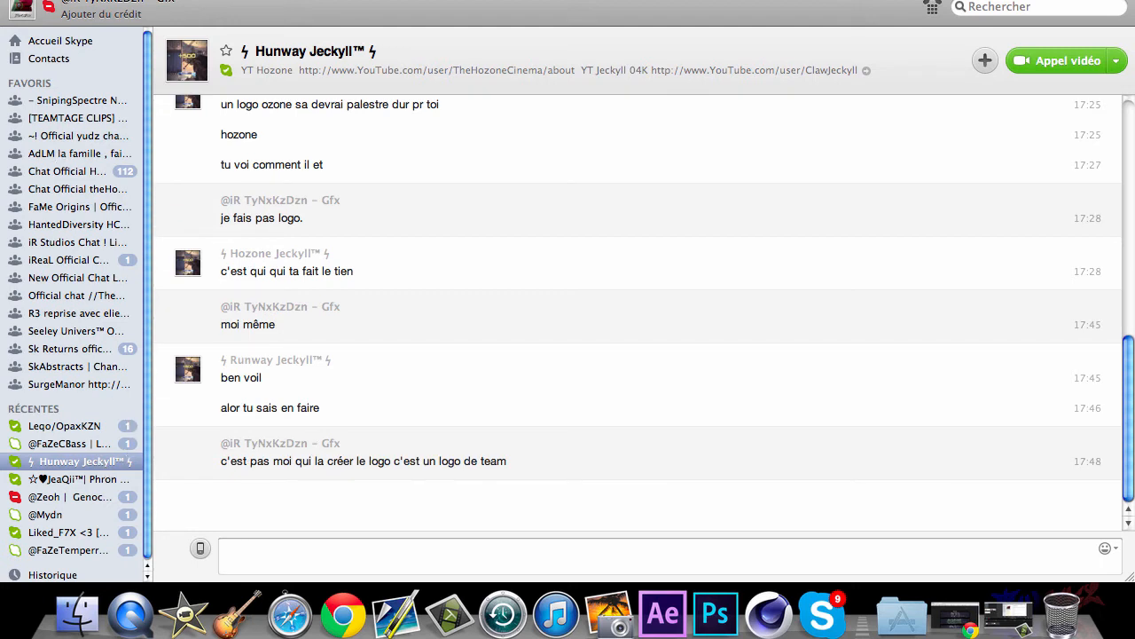
Step: Answer "non" to the contact asking about the paid portfolio logo, and return to Photoshop
{"action": "left_click", "coordinate": [64, 426]}
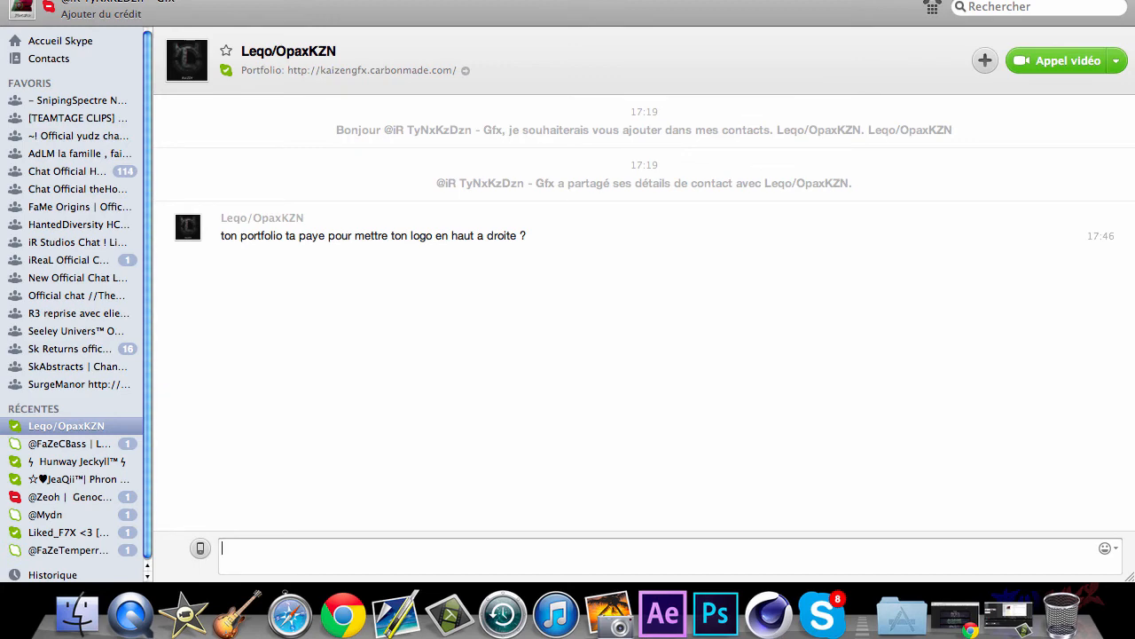
{"action": "type", "text": "non"}
{"action": "key", "text": "Return"}
{"action": "key", "text": "super+Tab"}
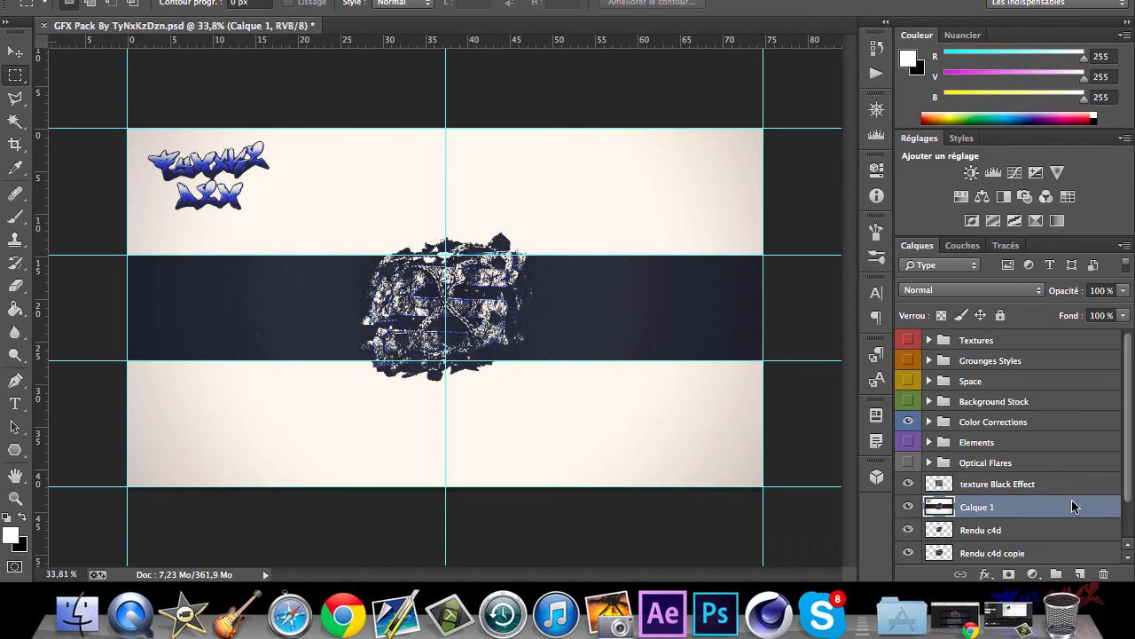
Step: Move the Calque 1 layer to the top of the layer stack and turn off its V channel in the blending options
{"action": "left_click_drag", "start_coordinate": [1072, 500], "coordinate": [1055, 337]}
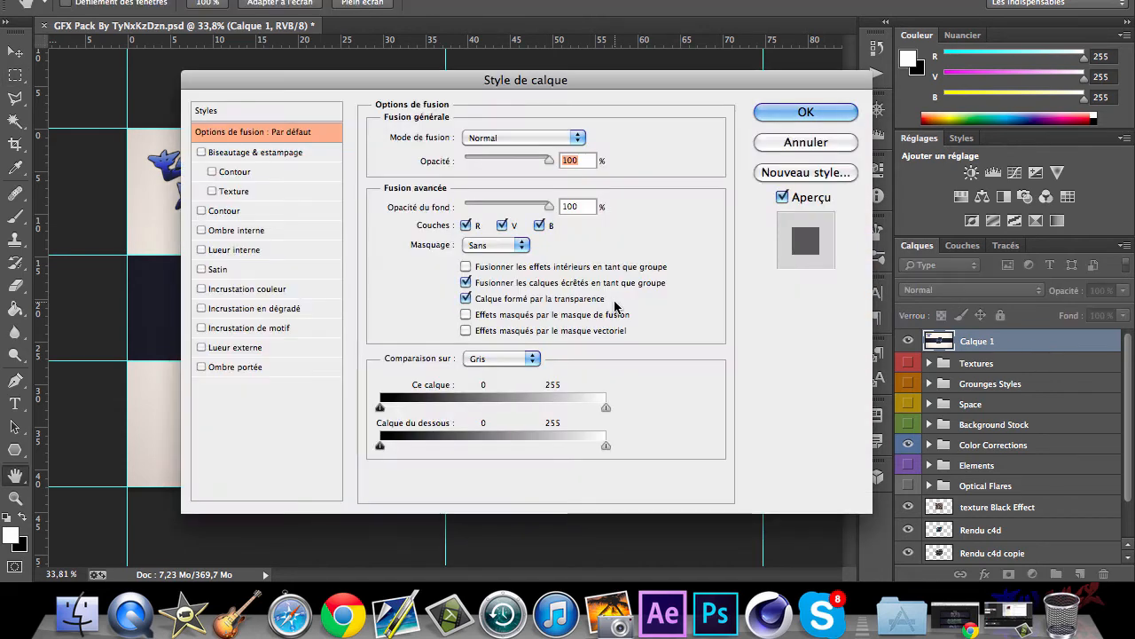
{"action": "left_click", "coordinate": [502, 225]}
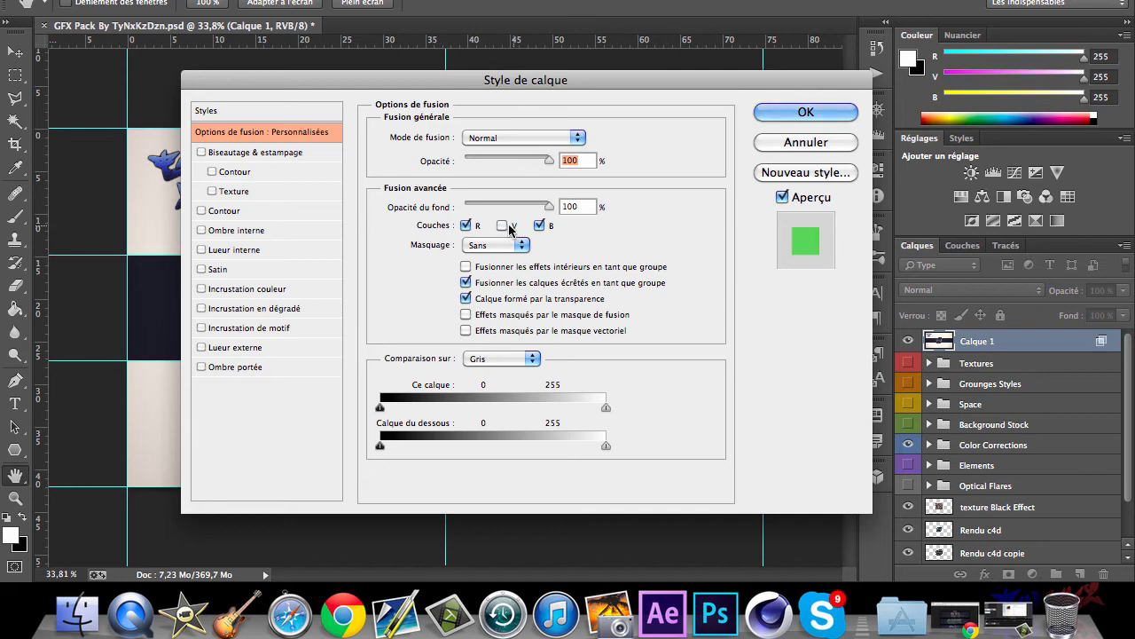
{"action": "left_click", "coordinate": [805, 112]}
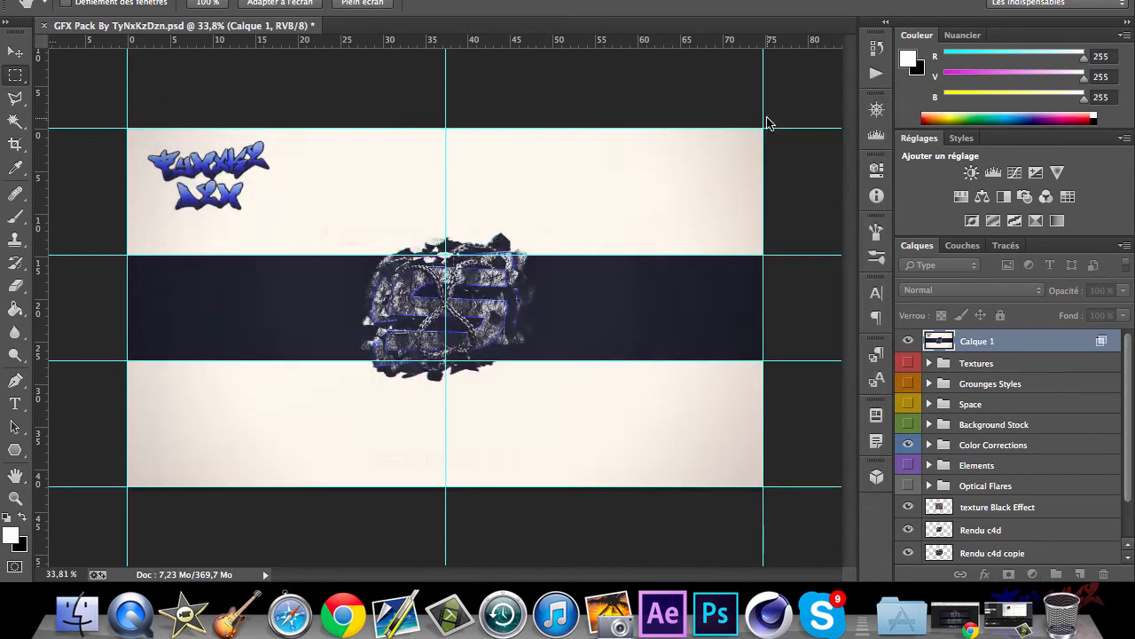
Step: Select several separate rectangular bands across the S logo on the Calque 1 layer
{"action": "left_click_drag", "start_coordinate": [392, 256], "coordinate": [520, 280]}
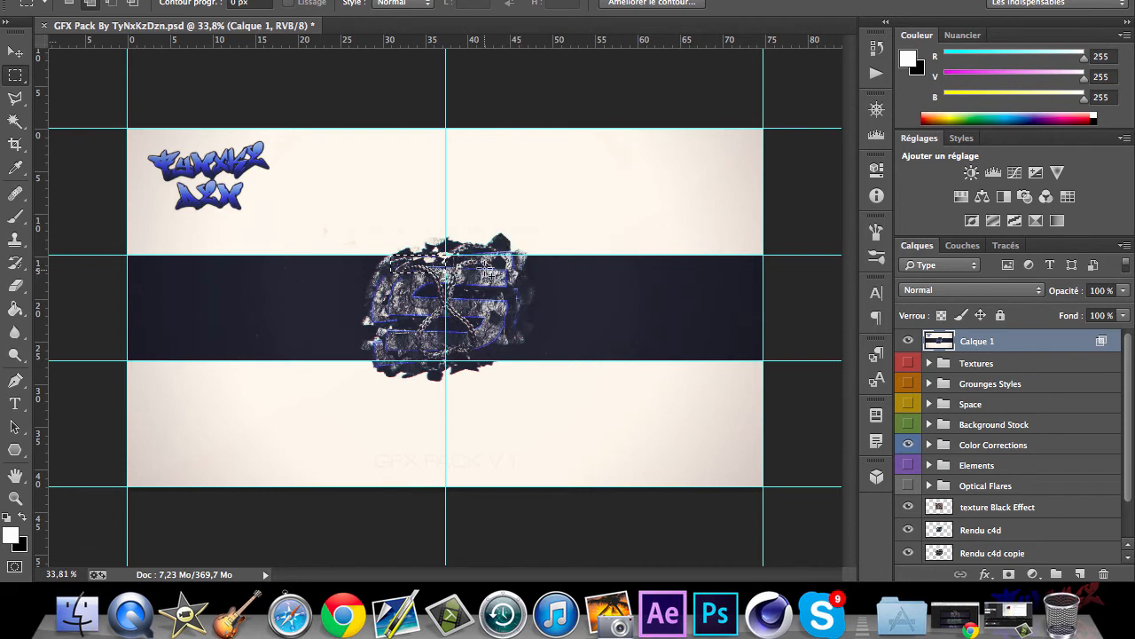
{"action": "left_click_drag", "start_coordinate": [393, 282], "coordinate": [467, 304], "text": "shift"}
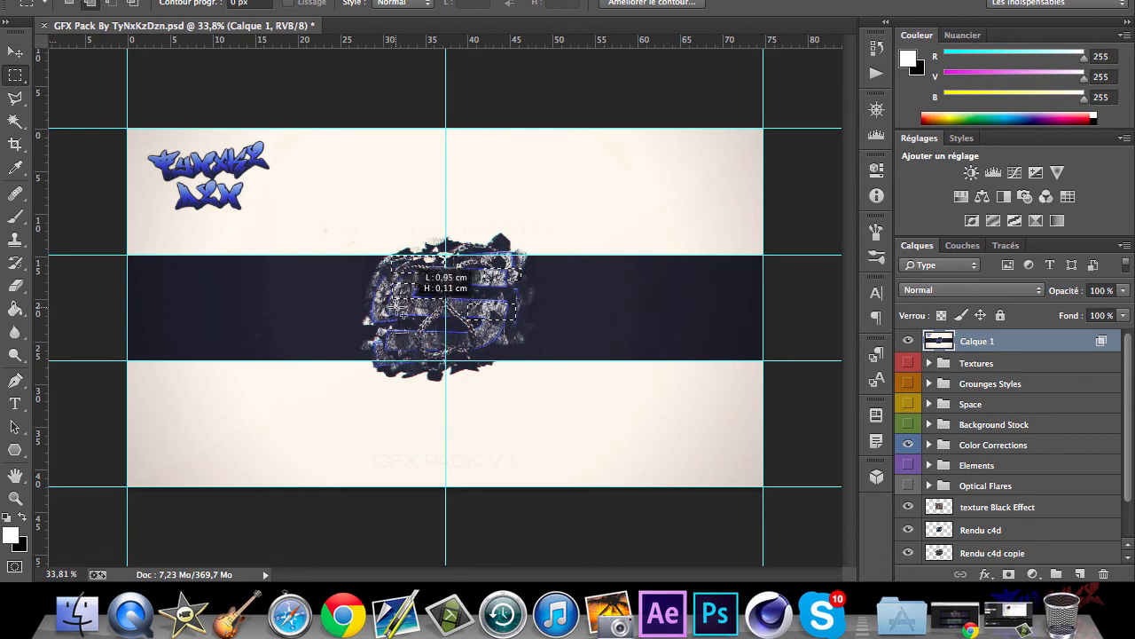
{"action": "left_click_drag", "start_coordinate": [447, 320], "coordinate": [509, 351], "text": "shift"}
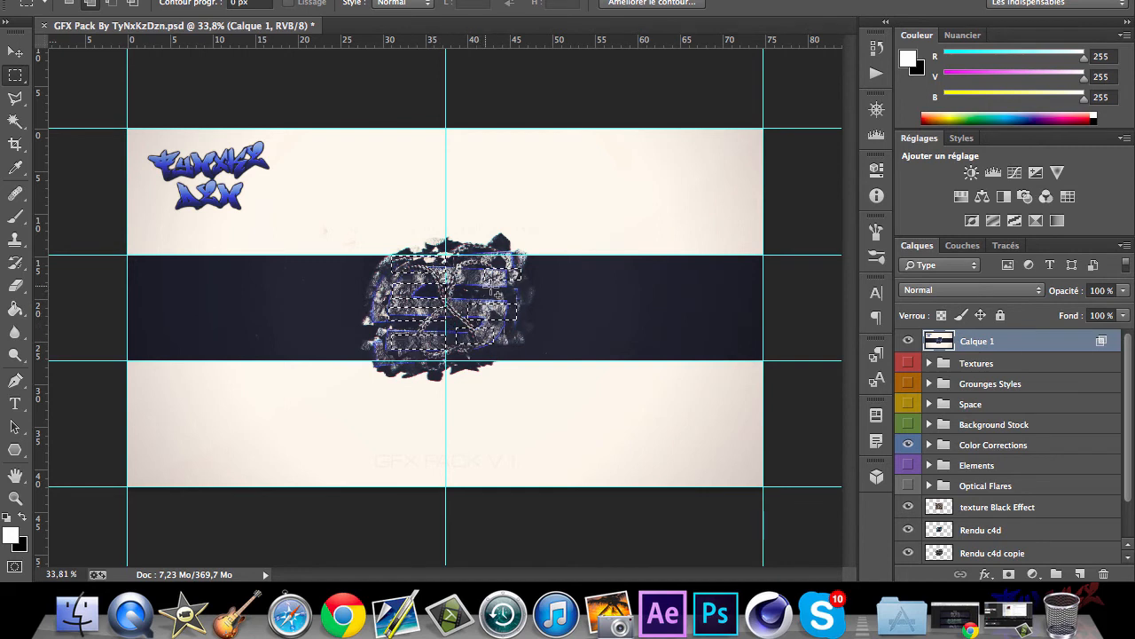
{"action": "left_click_drag", "start_coordinate": [459, 285], "coordinate": [459, 284], "text": "shift"}
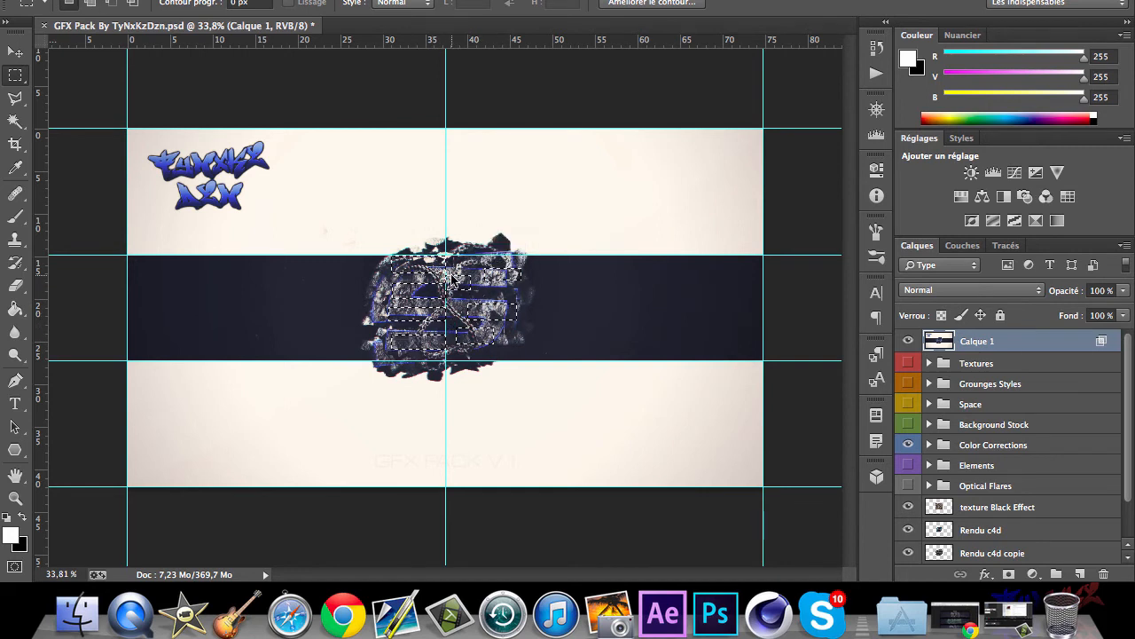
Step: Offset the selected bands of the Calque 1 layer slightly with a free transform, and deselect
{"action": "right_click", "coordinate": [456, 284]}
{"action": "left_click", "coordinate": [536, 422]}
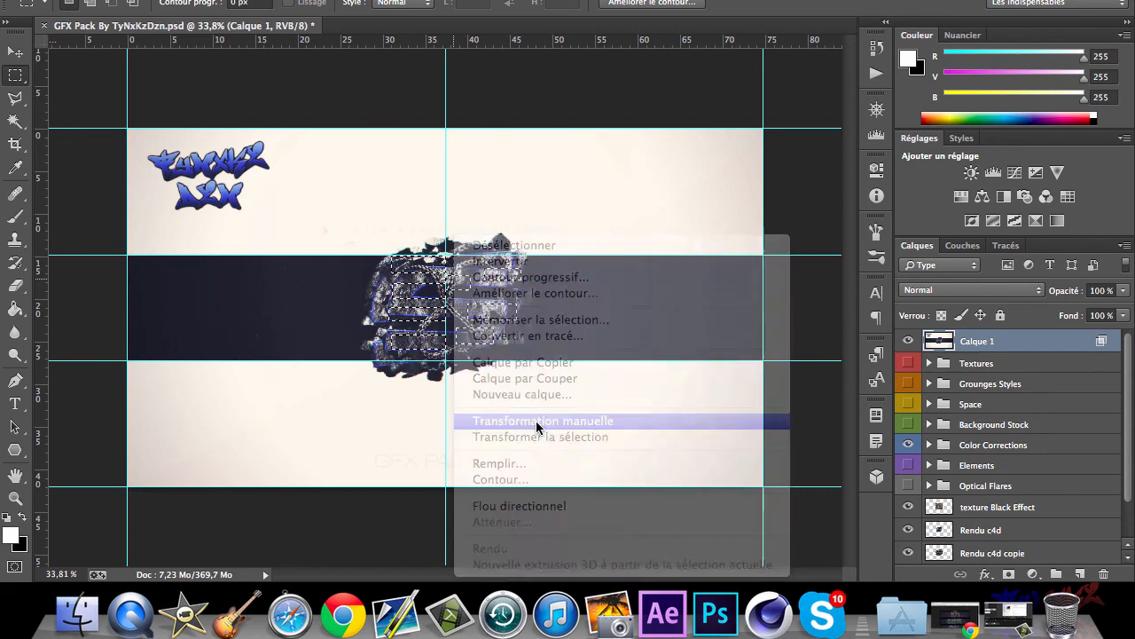
{"action": "key", "text": "Return"}
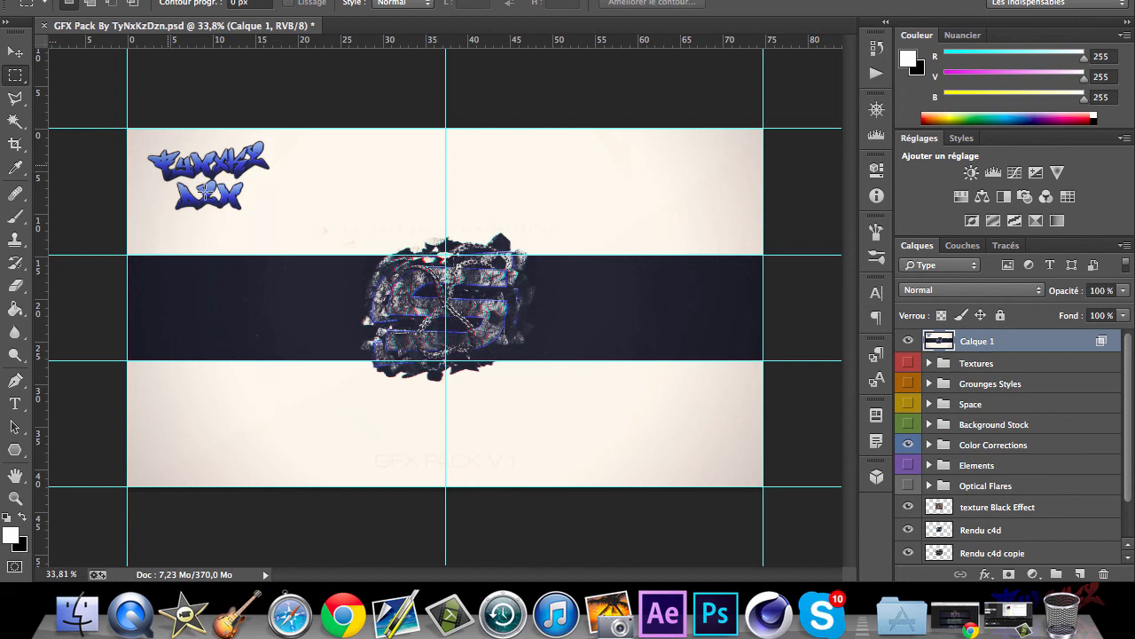
Step: Add a copy of the banner image as a new layer above Calque 1 and turn off its V and B channels
{"action": "left_click", "coordinate": [16, 53]}
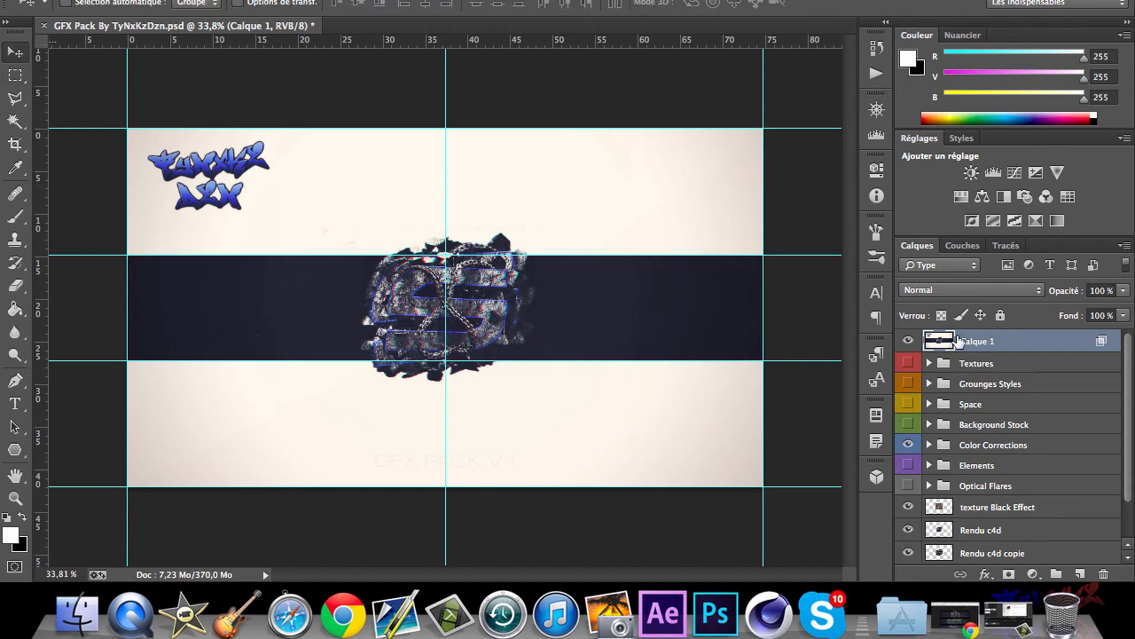
{"action": "left_click_drag", "start_coordinate": [958, 341], "coordinate": [1010, 354]}
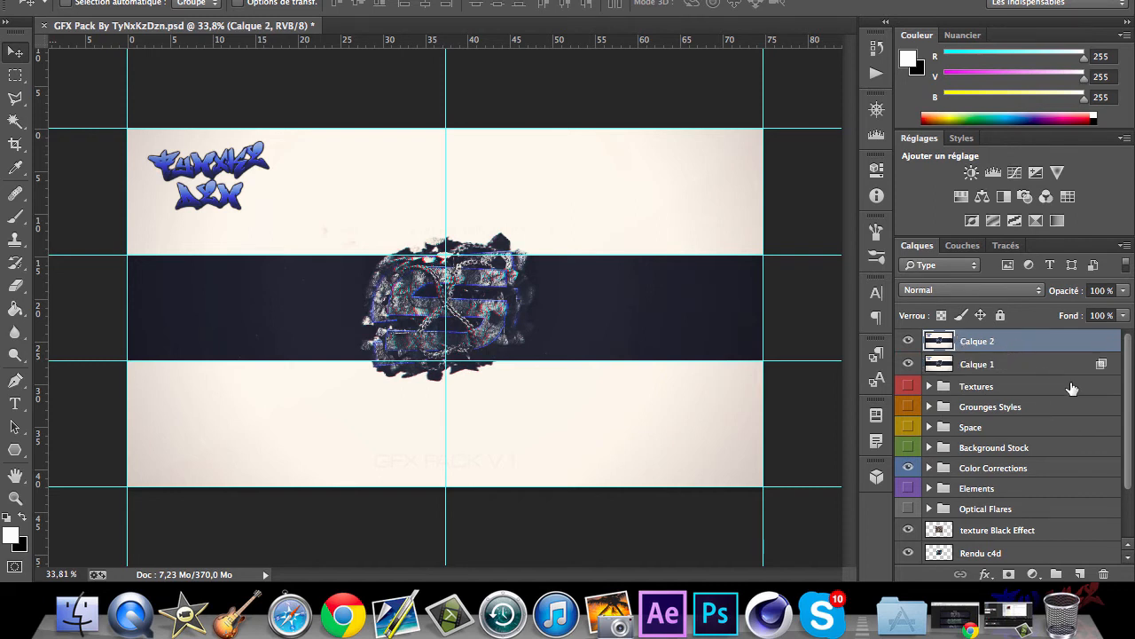
{"action": "double_click", "coordinate": [1064, 341]}
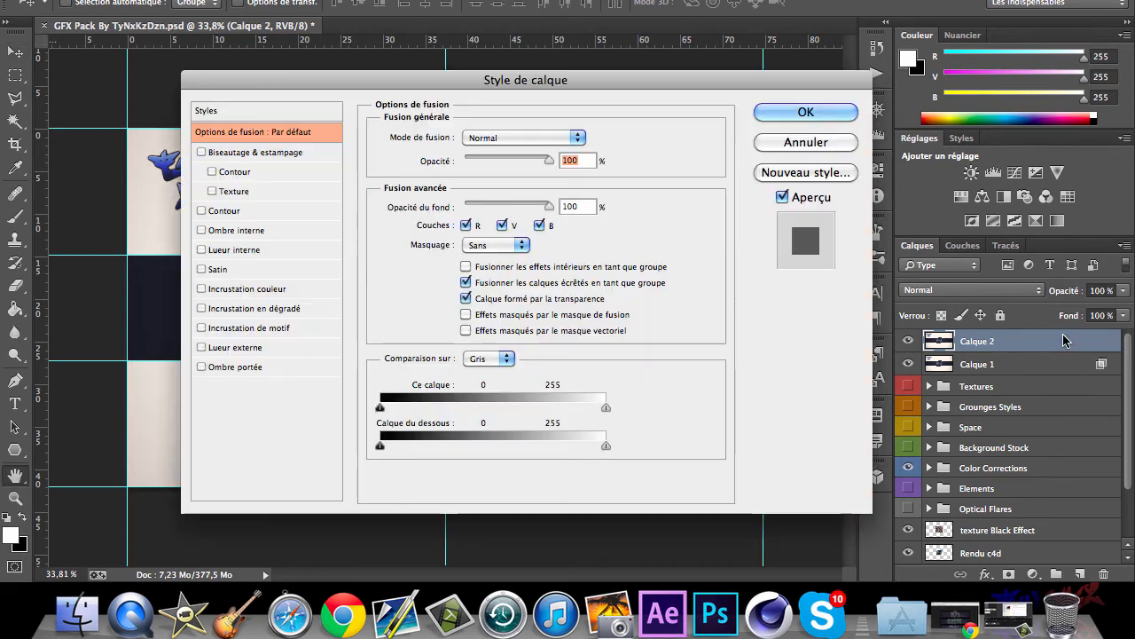
{"action": "left_click", "coordinate": [502, 226]}
{"action": "left_click", "coordinate": [539, 225]}
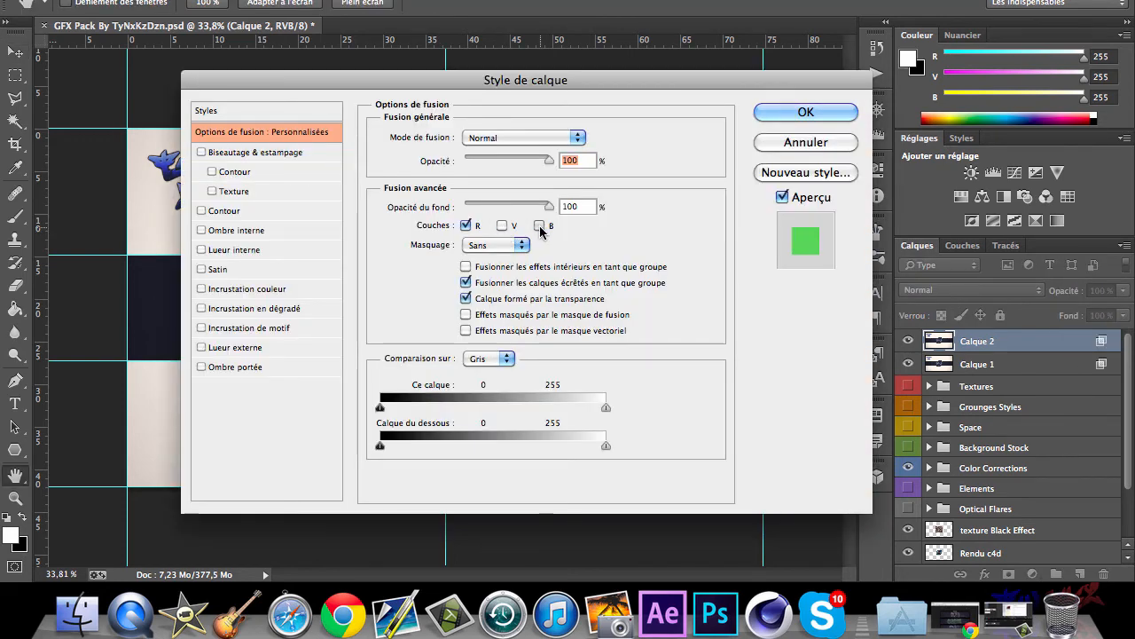
{"action": "left_click", "coordinate": [780, 116]}
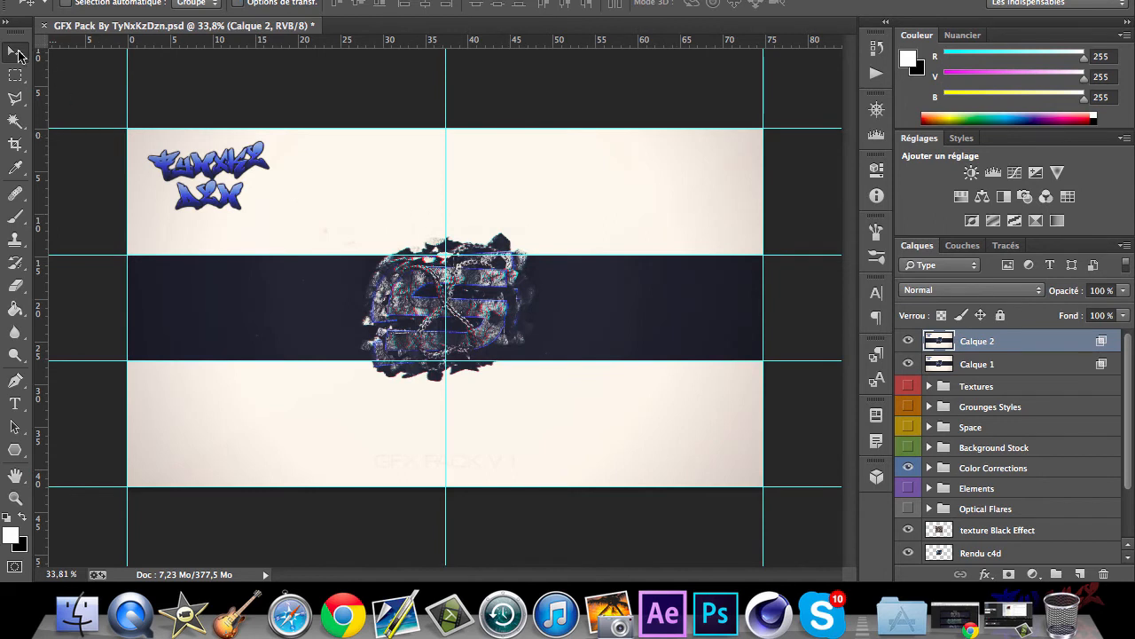
Step: Nudge the Calque 2 layer slightly upward and erase parts of it over the S logo with a soft 119 px eraser
{"action": "key", "text": "Up"}
{"action": "key", "text": "Up"}
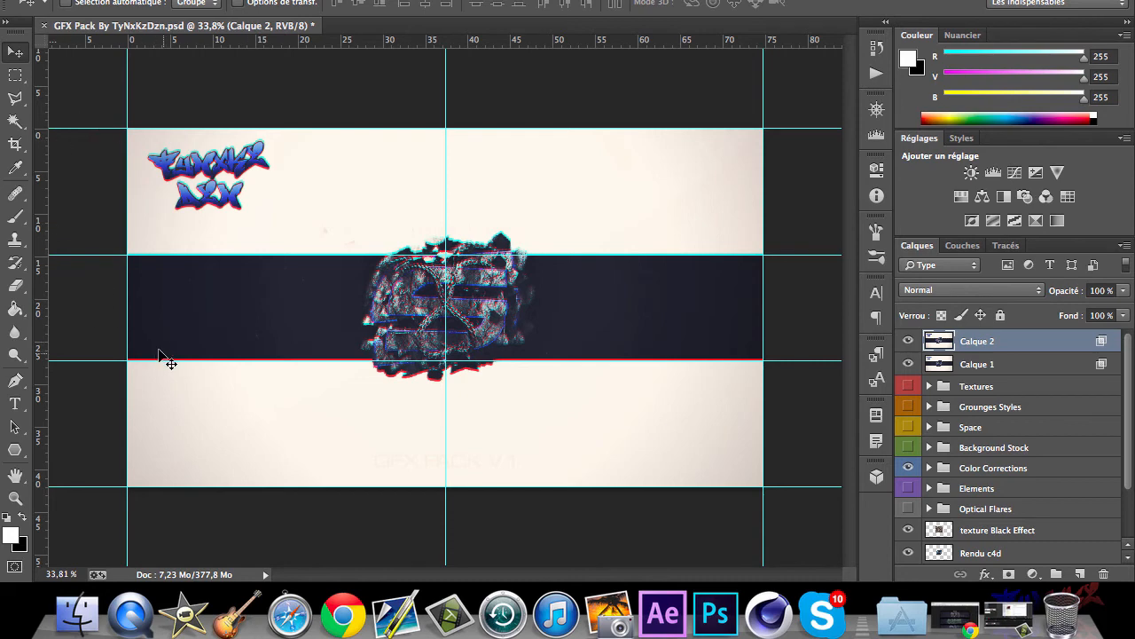
{"action": "left_click", "coordinate": [15, 285]}
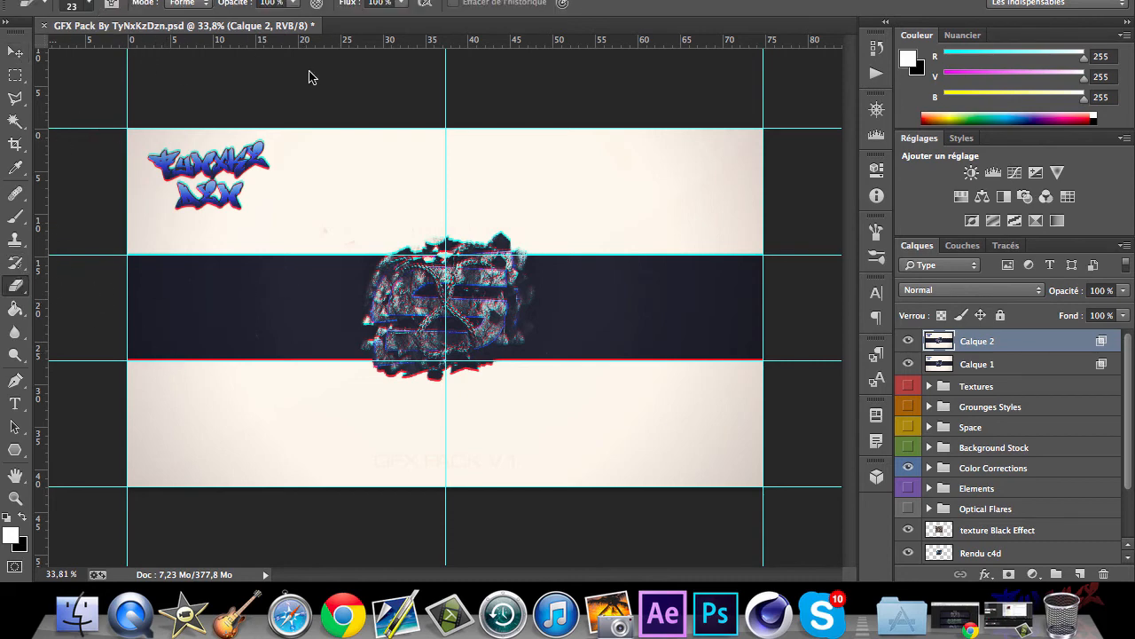
{"action": "left_click", "coordinate": [89, 5]}
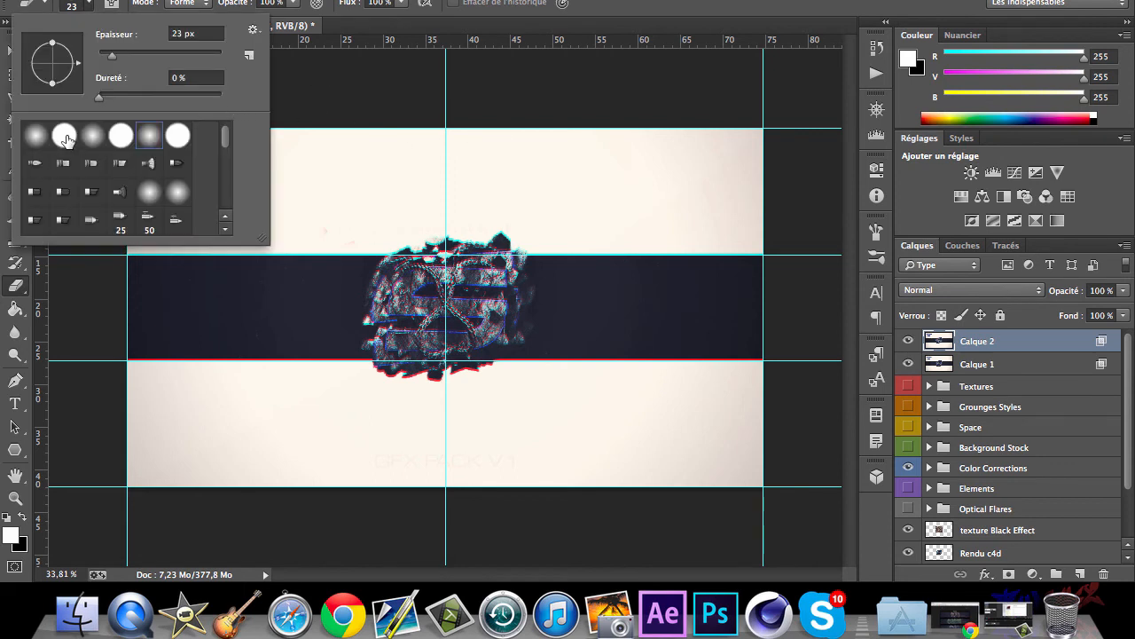
{"action": "left_click", "coordinate": [166, 55]}
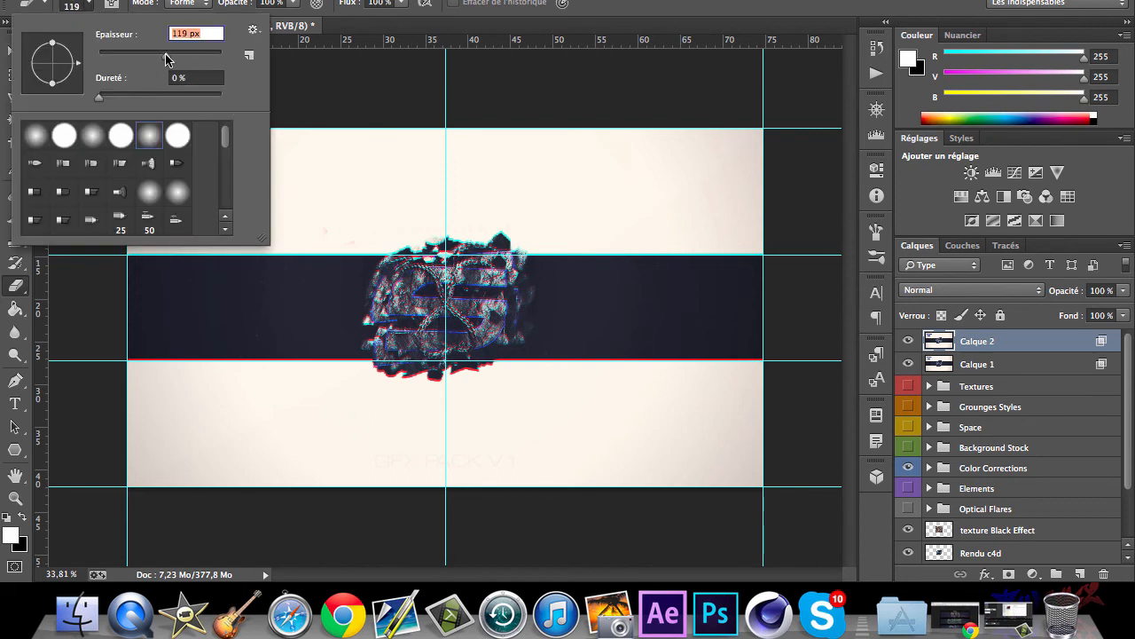
{"action": "left_click", "coordinate": [352, 308]}
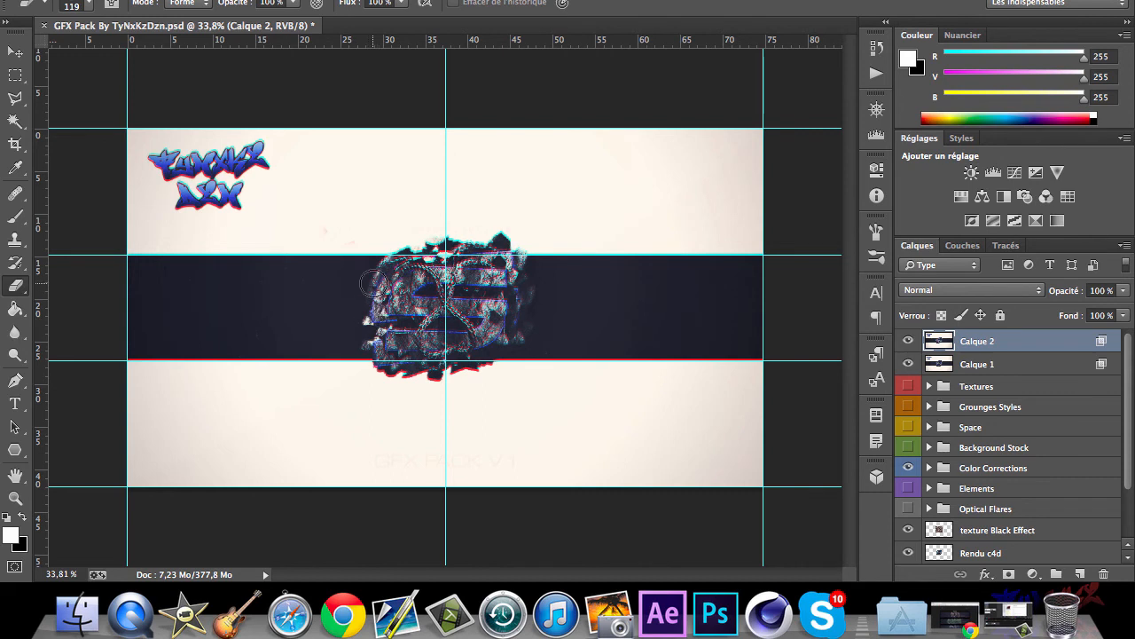
{"action": "mouse_move", "coordinate": [373, 284]}
{"action": "left_mouse_down"}
{"action": "mouse_move", "coordinate": [390, 255]}
{"action": "mouse_move", "coordinate": [512, 244]}
{"action": "mouse_move", "coordinate": [477, 252]}
{"action": "mouse_move", "coordinate": [507, 257]}
{"action": "mouse_move", "coordinate": [528, 287]}
{"action": "mouse_move", "coordinate": [521, 270]}
{"action": "mouse_move", "coordinate": [521, 341]}
{"action": "mouse_move", "coordinate": [506, 359]}
{"action": "mouse_move", "coordinate": [404, 376]}
{"action": "mouse_move", "coordinate": [375, 359]}
{"action": "mouse_move", "coordinate": [372, 298]}
{"action": "mouse_move", "coordinate": [405, 257]}
{"action": "mouse_move", "coordinate": [470, 249]}
{"action": "mouse_move", "coordinate": [513, 260]}
{"action": "mouse_move", "coordinate": [523, 324]}
{"action": "mouse_move", "coordinate": [493, 358]}
{"action": "mouse_move", "coordinate": [420, 374]}
{"action": "mouse_move", "coordinate": [373, 366]}
{"action": "left_mouse_up"}
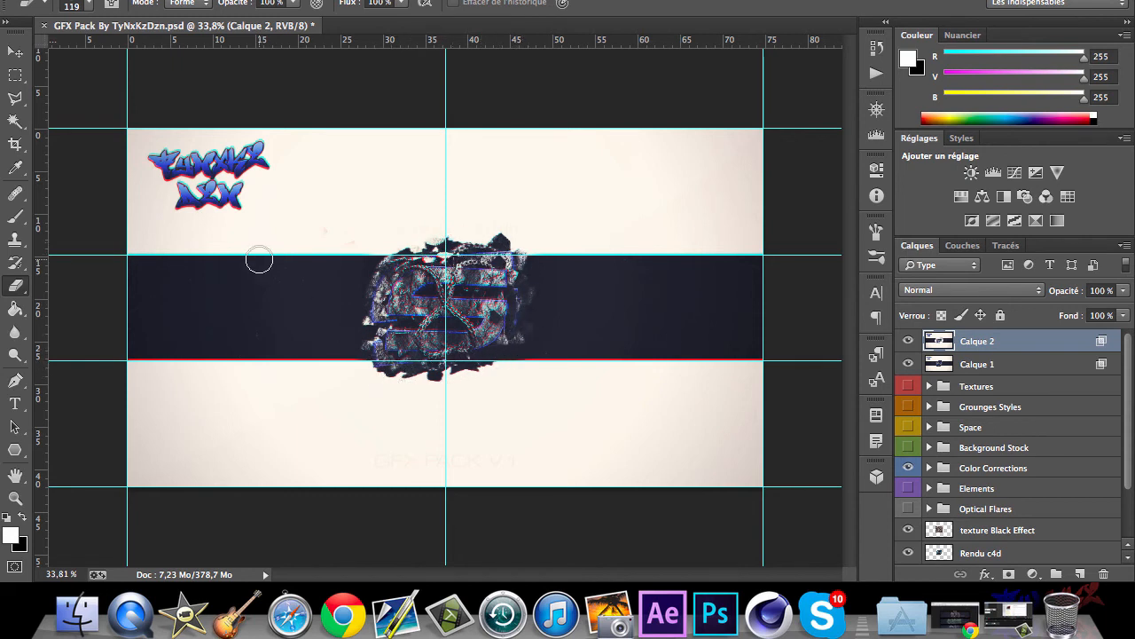
{"action": "left_click", "coordinate": [10, 50]}
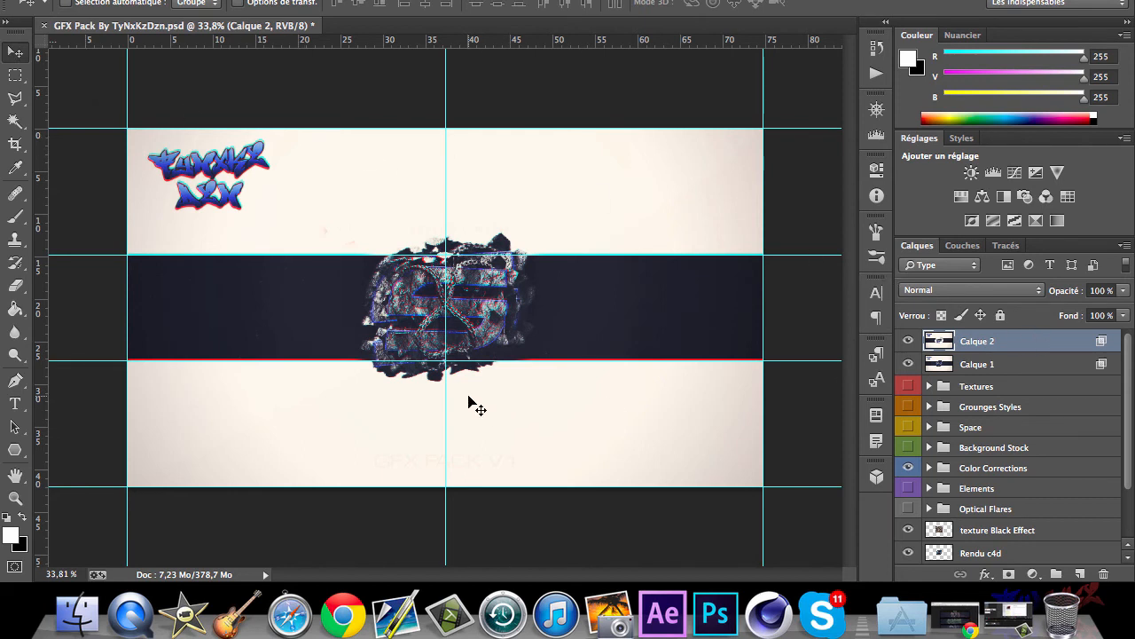
{"action": "scroll", "coordinate": [1019, 530], "scroll_direction": "down", "scroll_amount": 3}
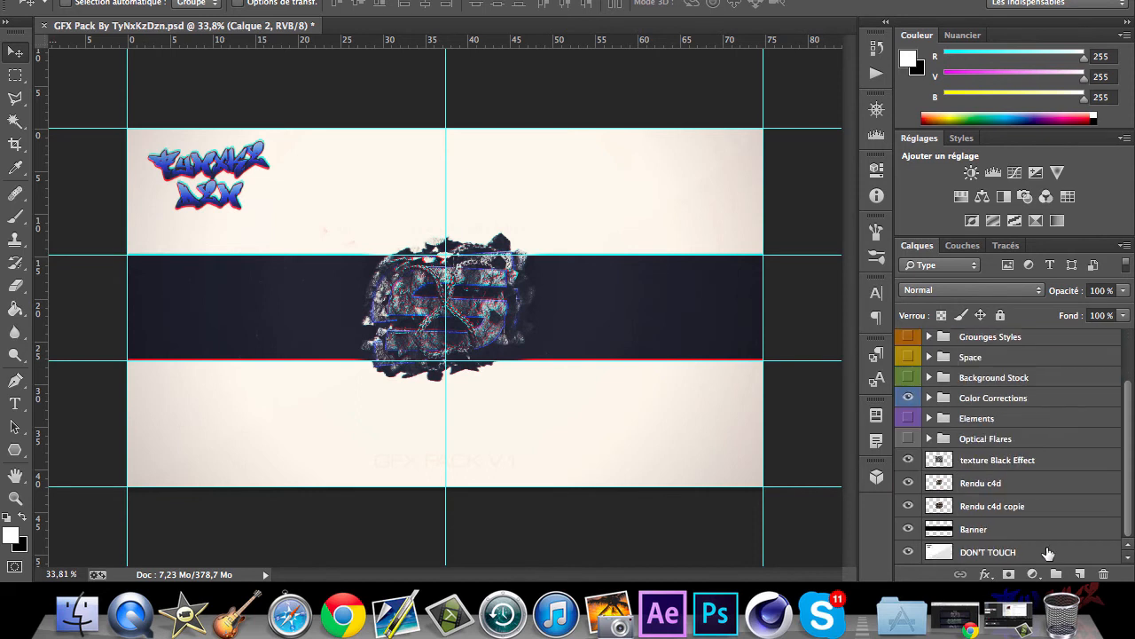
{"action": "left_click", "coordinate": [1045, 552]}
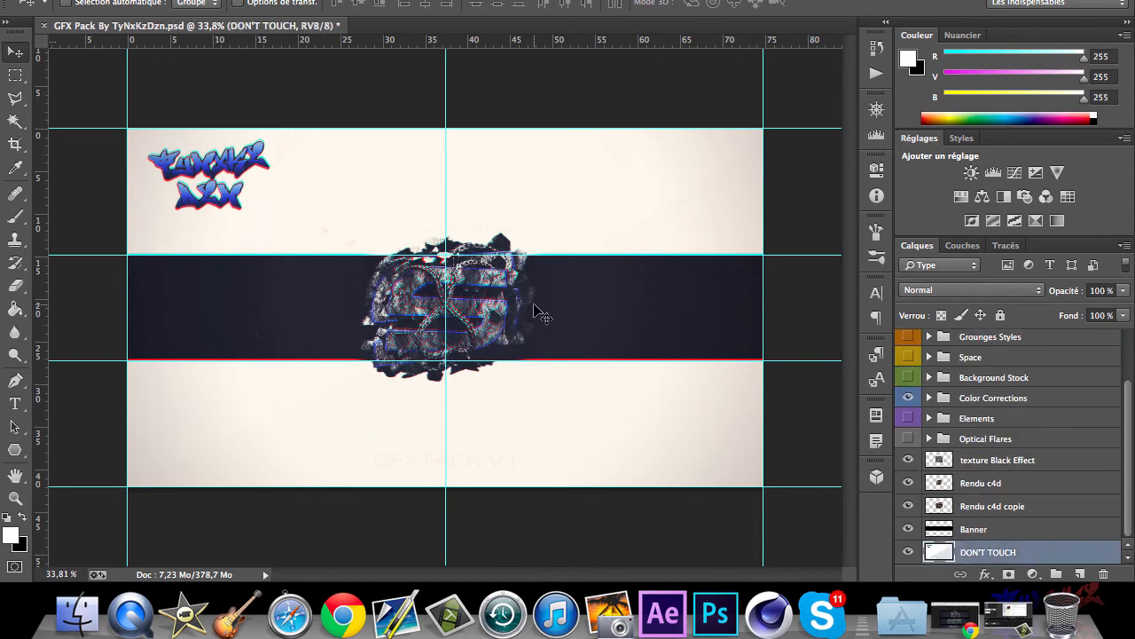
{"action": "left_click", "coordinate": [15, 285]}
{"action": "left_click_drag", "start_coordinate": [307, 230], "coordinate": [350, 234]}
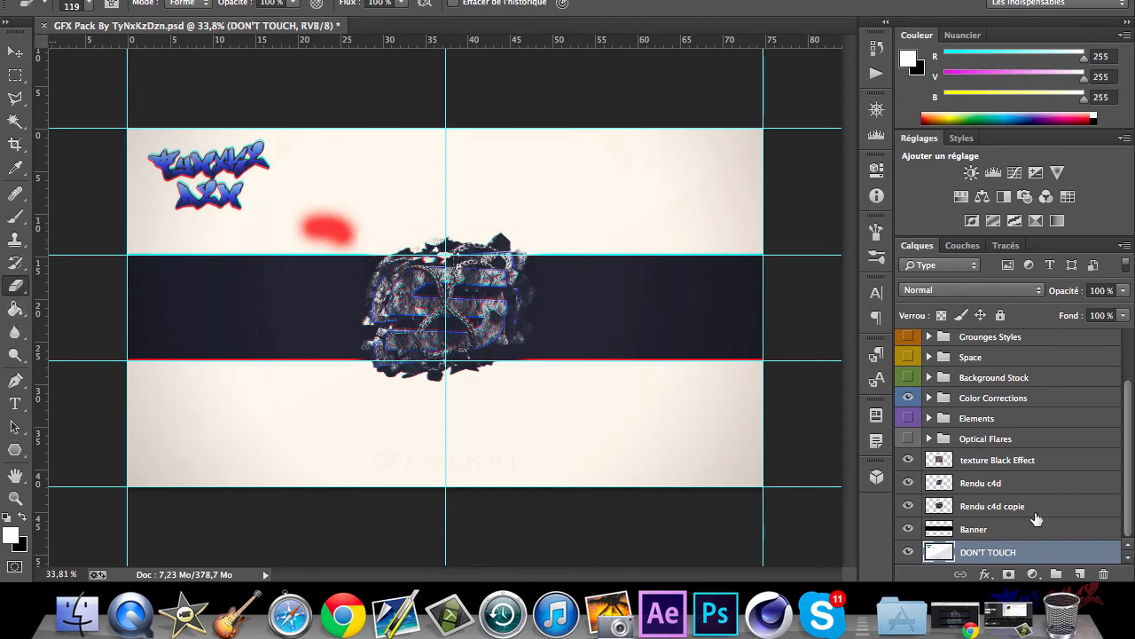
{"action": "left_click", "coordinate": [876, 48]}
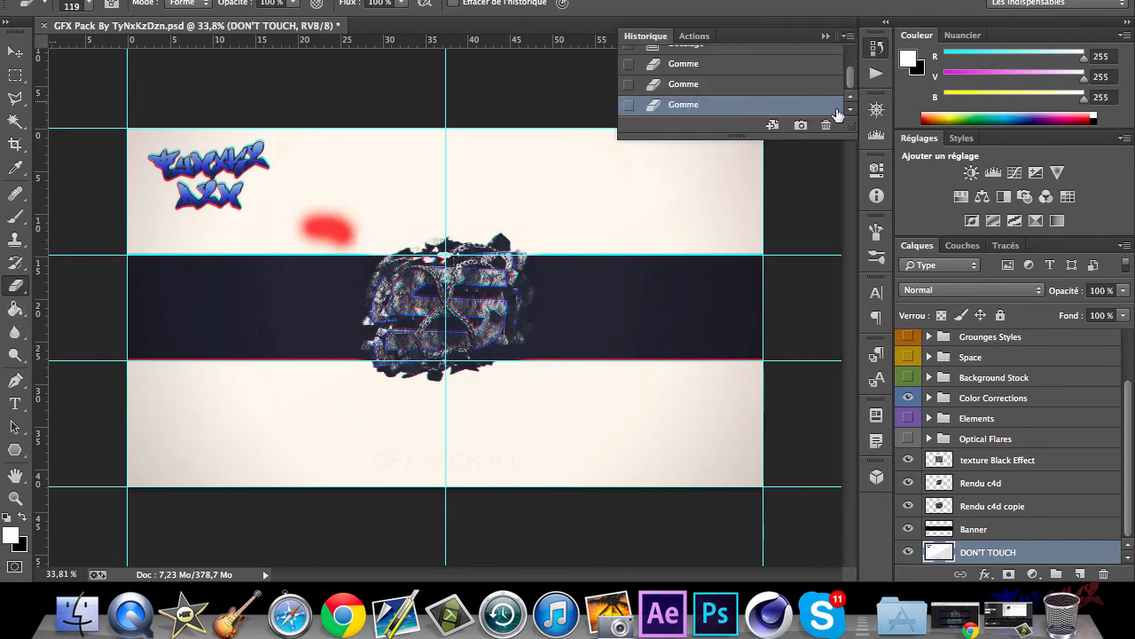
{"action": "left_click", "coordinate": [803, 84]}
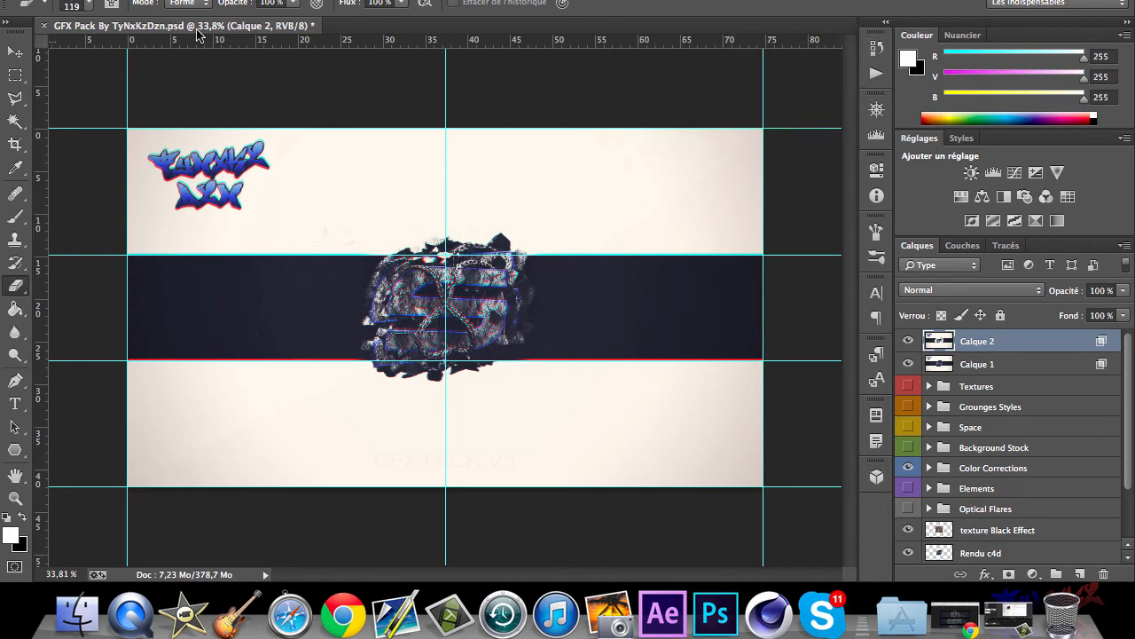
Step: Activate the Text tool with the Calque 2 layer selected
{"action": "left_click", "coordinate": [18, 44]}
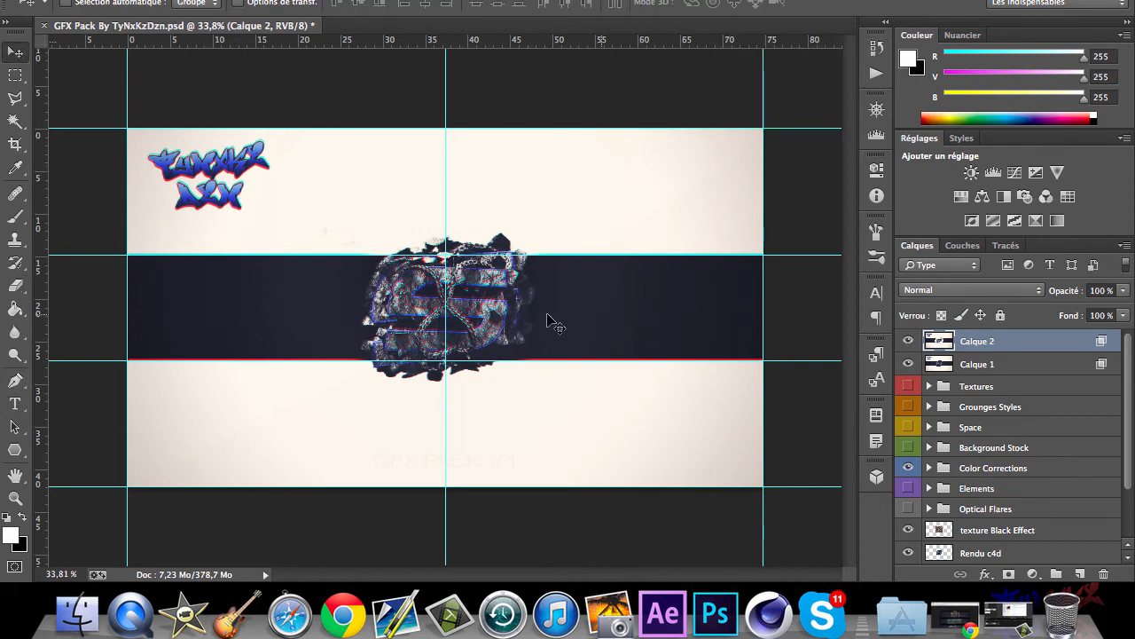
{"action": "key", "text": "t"}
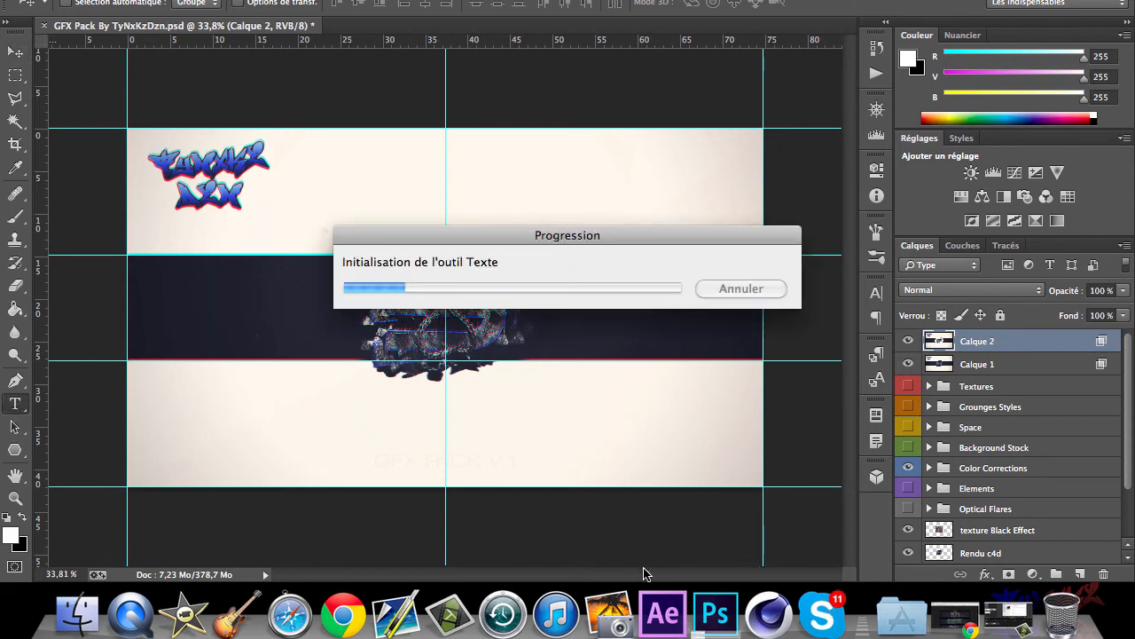
Step: Switch to Skype, reply "ah je sais aps moi je les mis et voilà refais un compte" to the portfolio contact, and return to Photoshop
{"action": "key", "text": "super+Tab"}
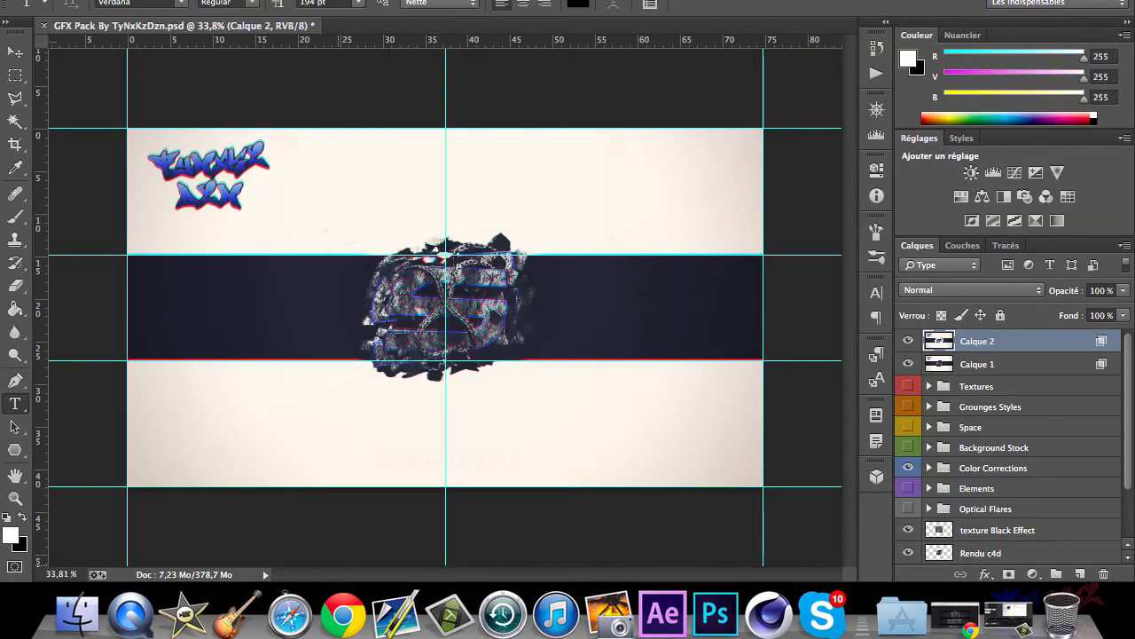
{"action": "left_click", "coordinate": [832, 621]}
{"action": "type", "text": "ah"}
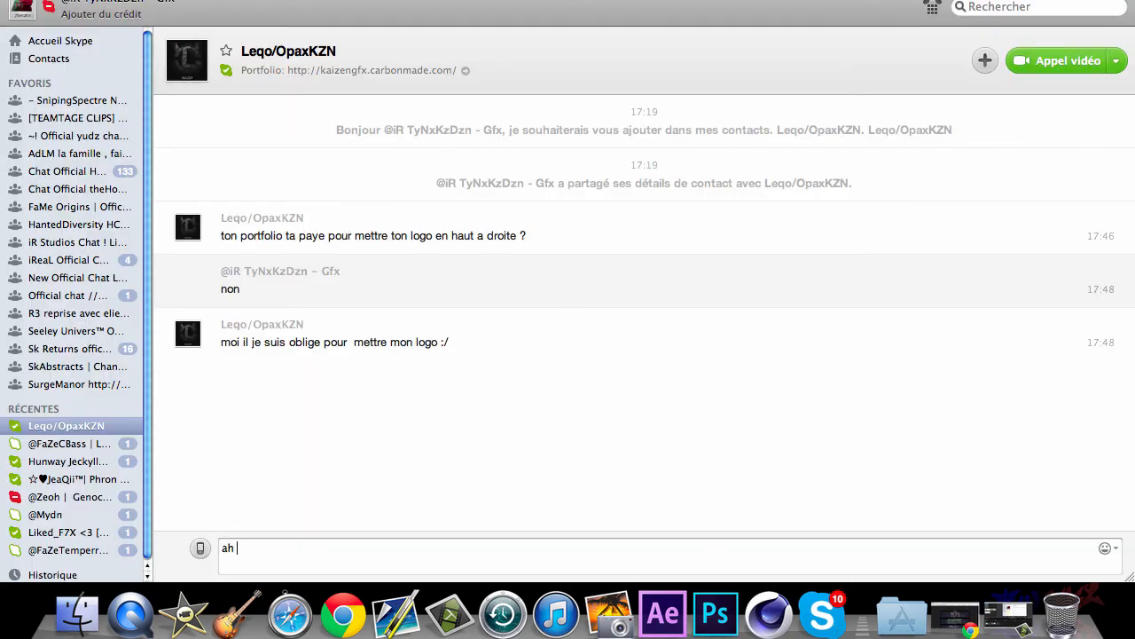
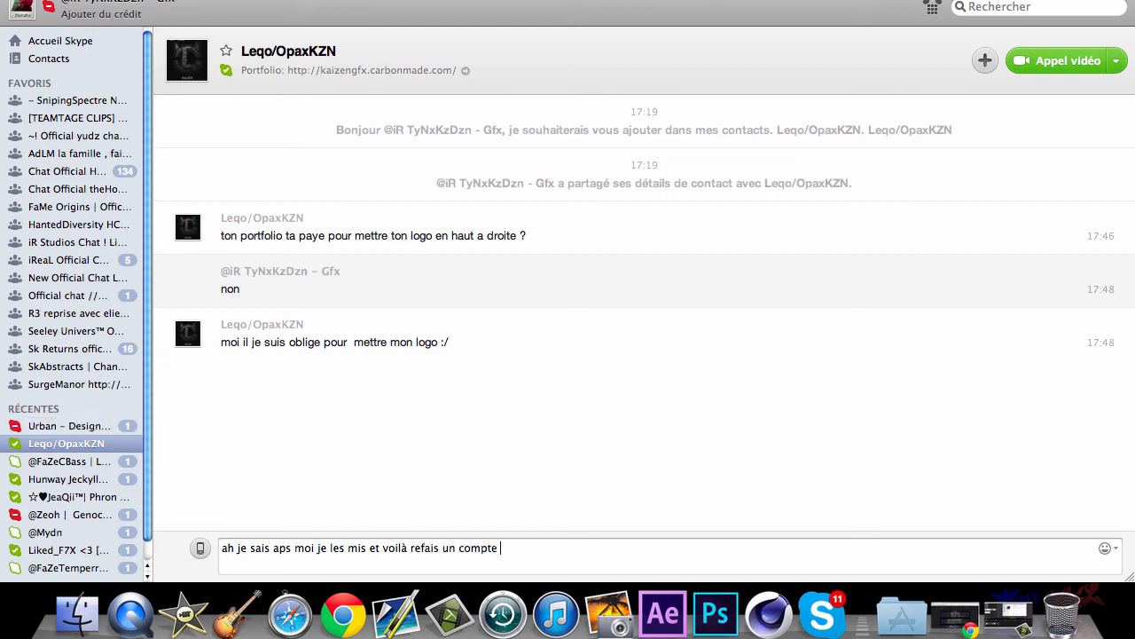
{"action": "type", "text": ")"}
{"action": "key", "text": "Return"}
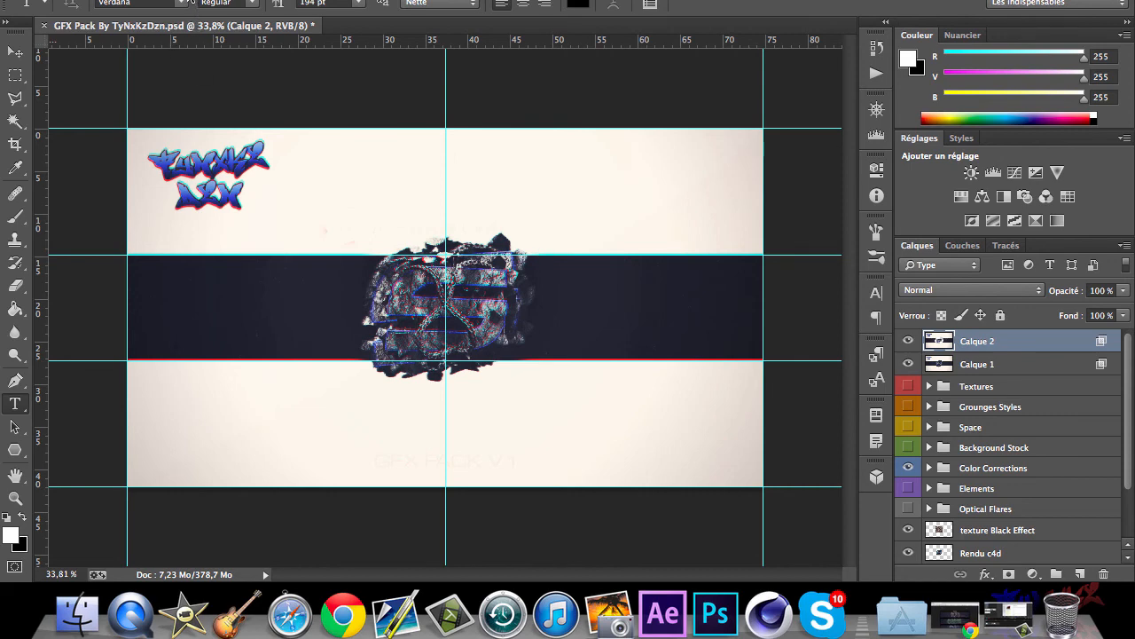
Step: Set the text font to Gotham Thin and the size to 48 pt
{"action": "left_click", "coordinate": [182, 4]}
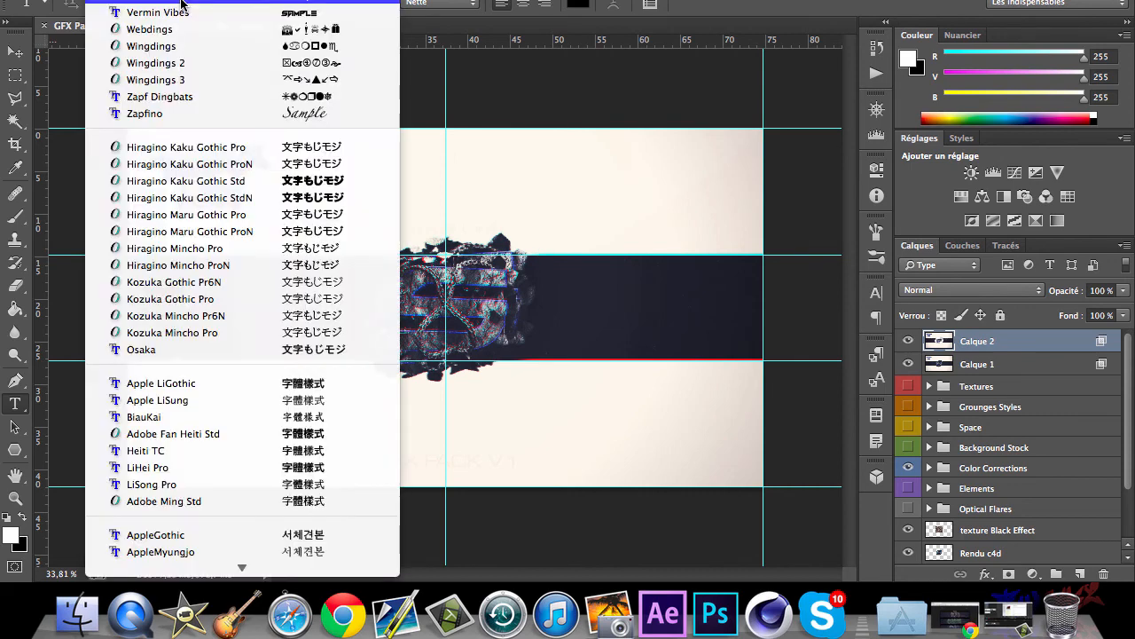
{"action": "scroll", "coordinate": [262, 53], "scroll_direction": "up", "scroll_amount": 5}
{"action": "scroll", "coordinate": [262, 55], "scroll_direction": "up", "scroll_amount": 8}
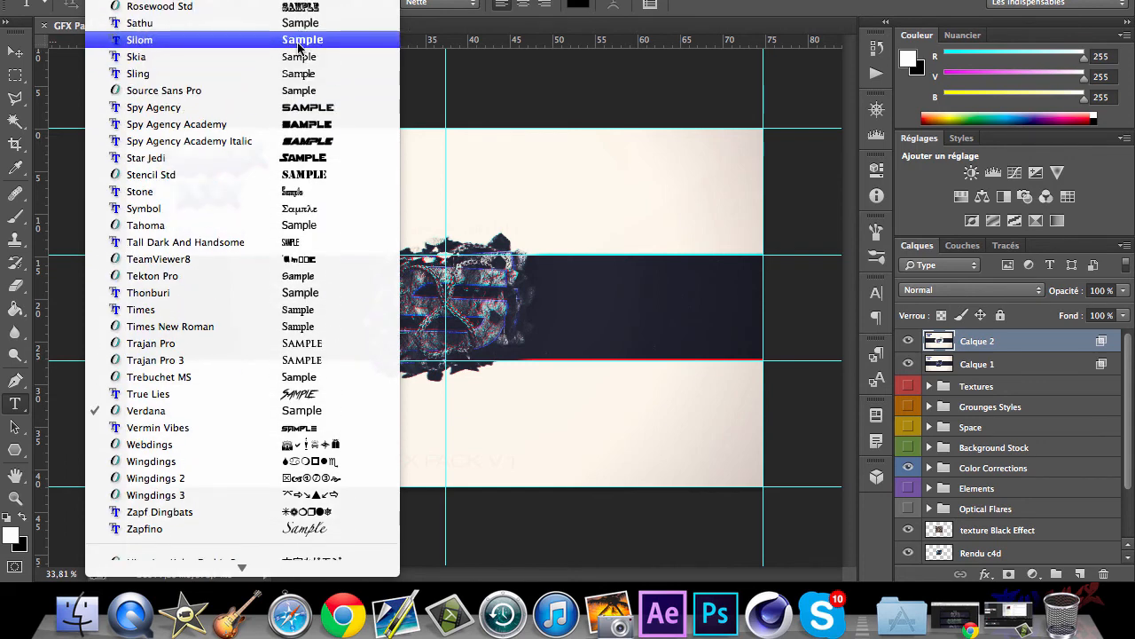
{"action": "scroll", "coordinate": [298, 47], "scroll_direction": "up", "scroll_amount": 15}
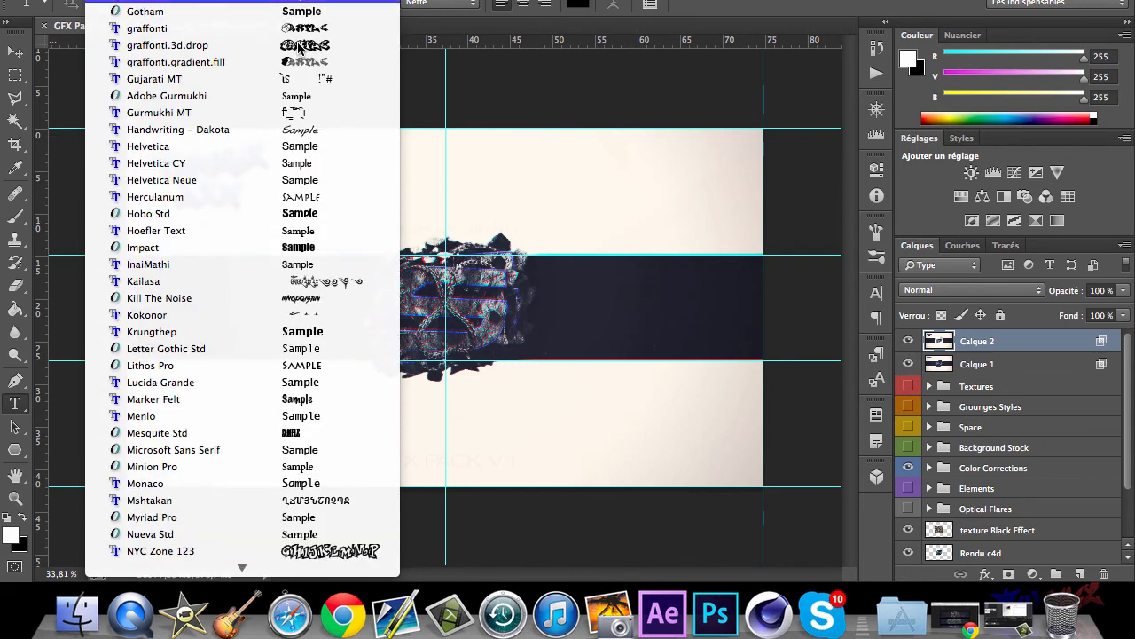
{"action": "key", "text": "Return"}
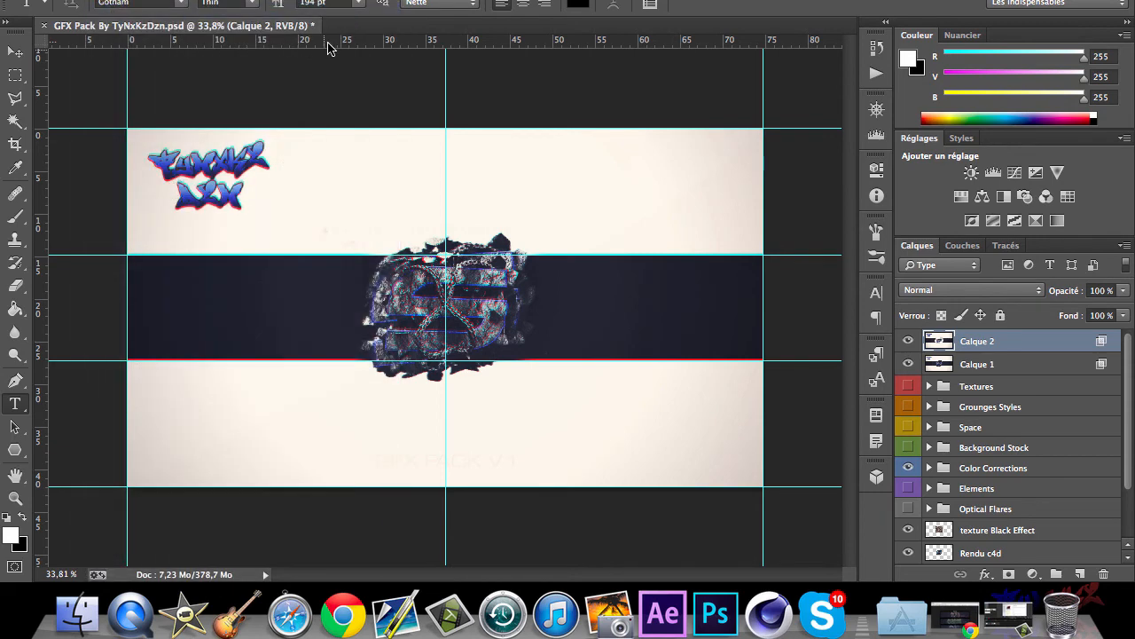
{"action": "left_click", "coordinate": [360, 4]}
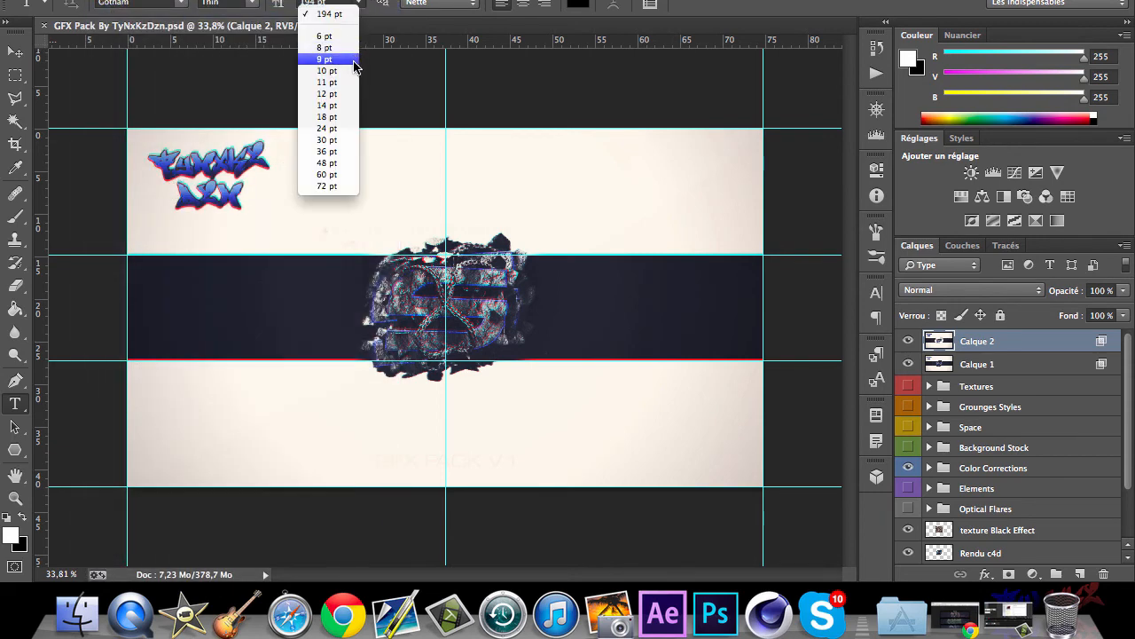
{"action": "left_click", "coordinate": [330, 163]}
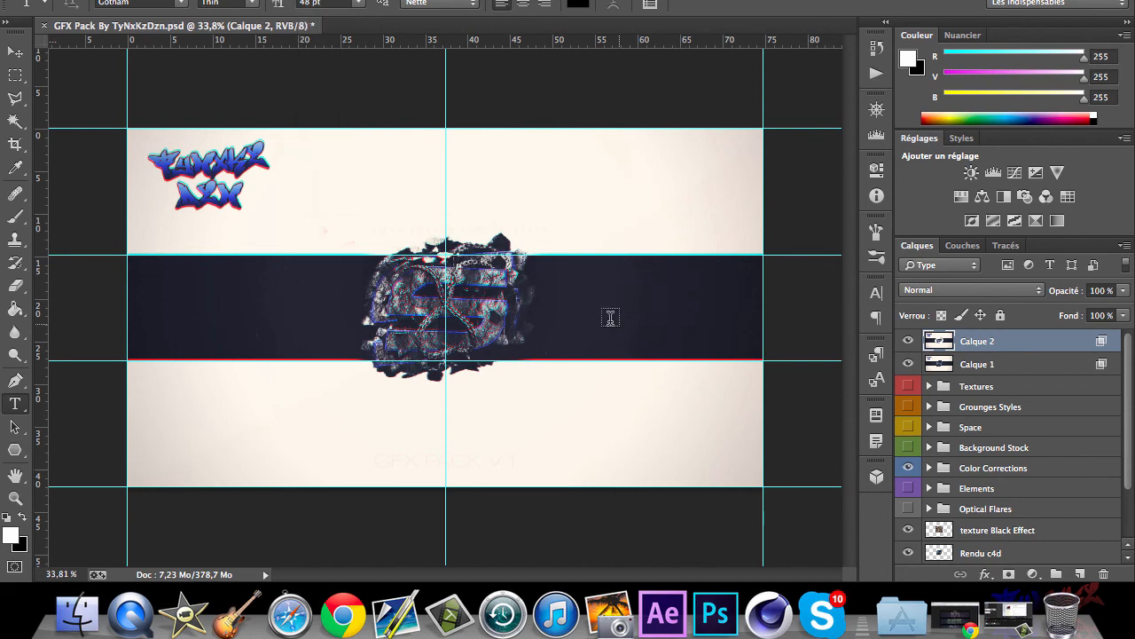
Step: Set the text colour to ffffff and add the text "Synergie" on the dark band beside the S logo
{"action": "left_click", "coordinate": [585, 4]}
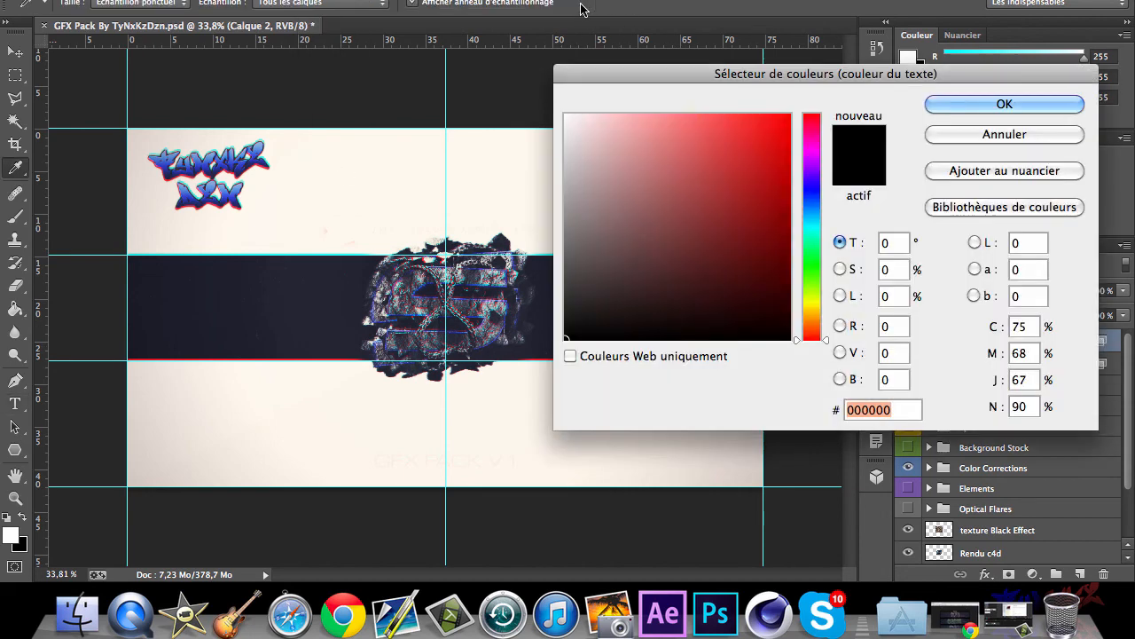
{"action": "type", "text": "ffffff"}
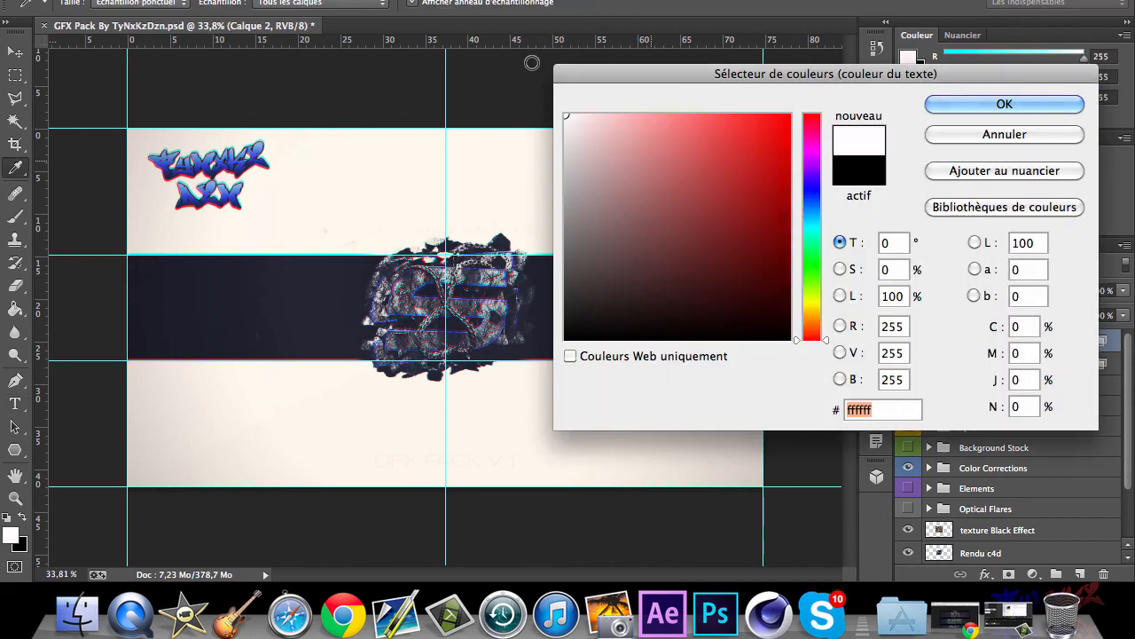
{"action": "left_click", "coordinate": [939, 105]}
{"action": "left_click", "coordinate": [561, 316]}
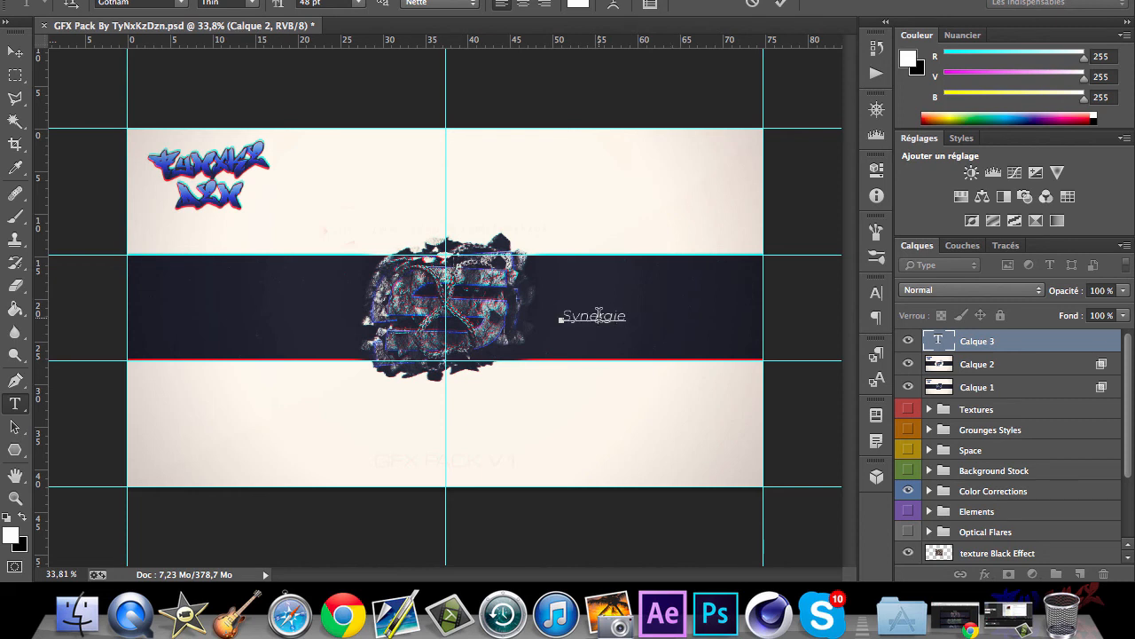
Step: Change the whole "Synergie" text to the Medium style, move it slightly closer to the logo, and commit it
{"action": "key", "text": "super+a"}
{"action": "left_click", "coordinate": [261, 7]}
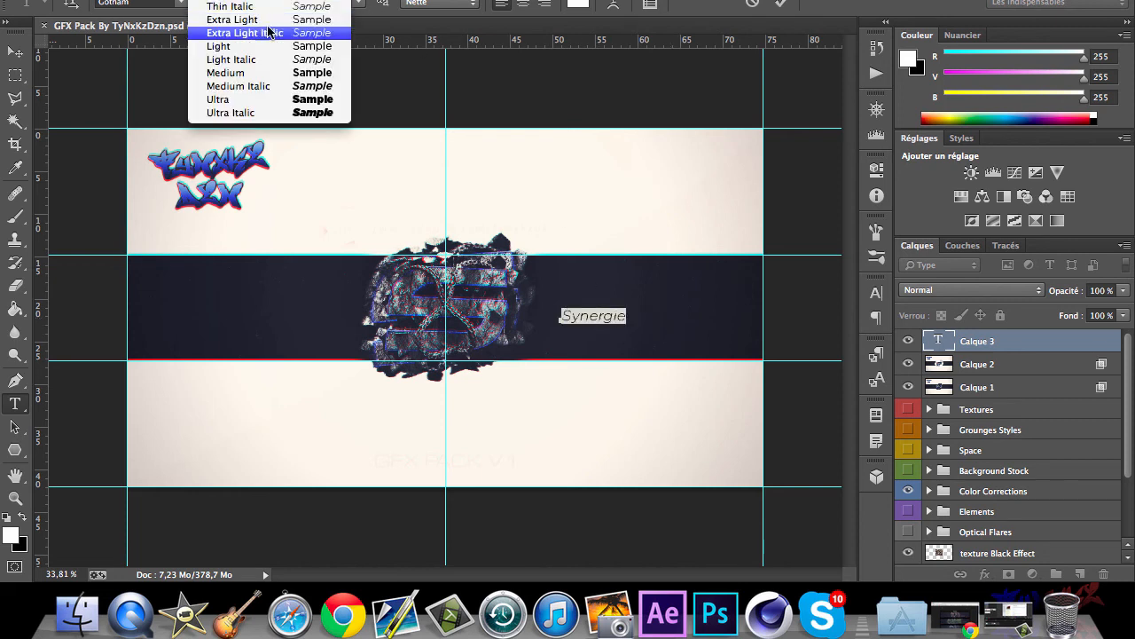
{"action": "left_click", "coordinate": [528, 217]}
{"action": "key", "text": "Down"}
{"action": "key", "text": "Down"}
{"action": "key", "text": "Down"}
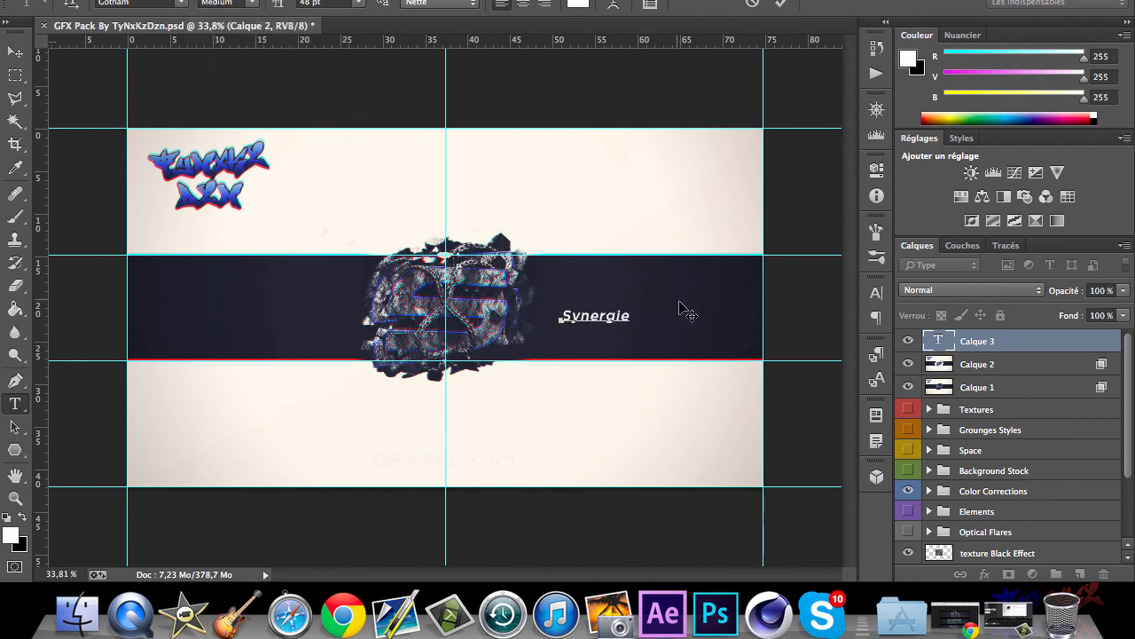
{"action": "key", "text": "super+Return"}
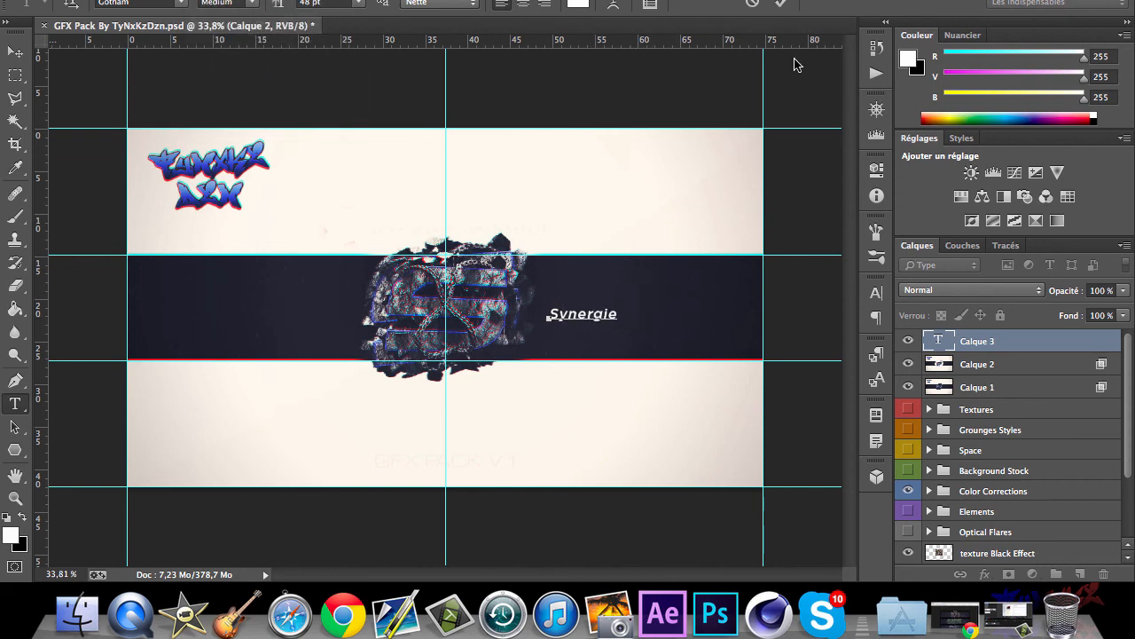
{"action": "left_click", "coordinate": [781, 5]}
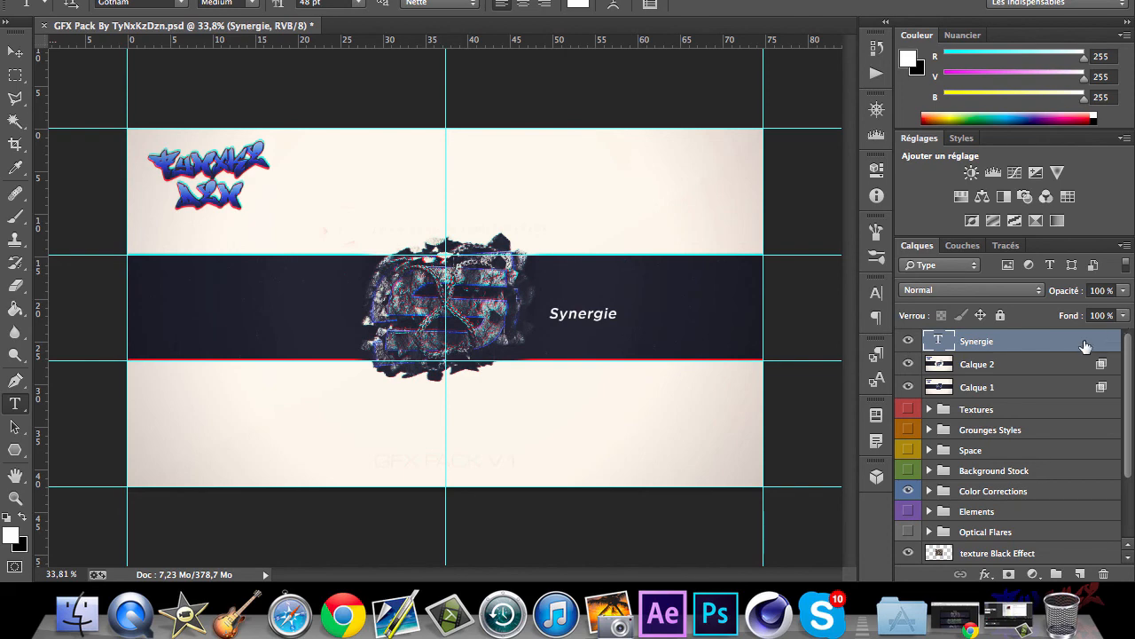
Step: Rasterize the Synergie text layer and shift the lower half of its letters slightly left with a free transform
{"action": "right_click", "coordinate": [1086, 345]}
{"action": "left_click", "coordinate": [843, 503]}
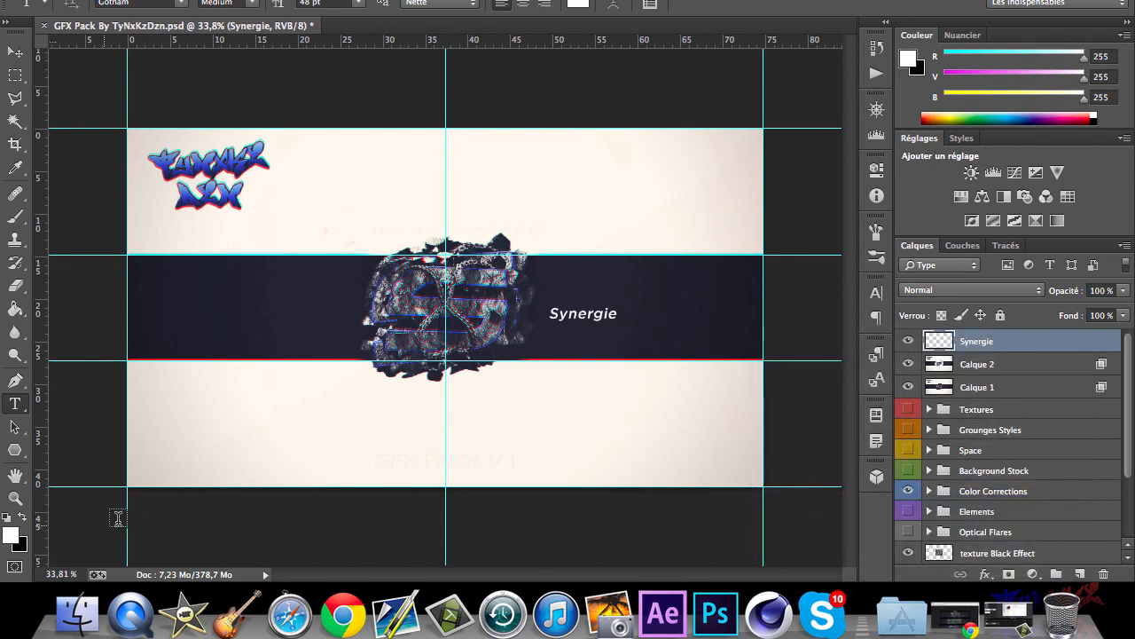
{"action": "left_click", "coordinate": [15, 498]}
{"action": "left_click_drag", "start_coordinate": [621, 311], "coordinate": [719, 306]}
{"action": "left_click_drag", "start_coordinate": [15, 74], "coordinate": [15, 76]}
{"action": "left_click", "coordinate": [98, 75]}
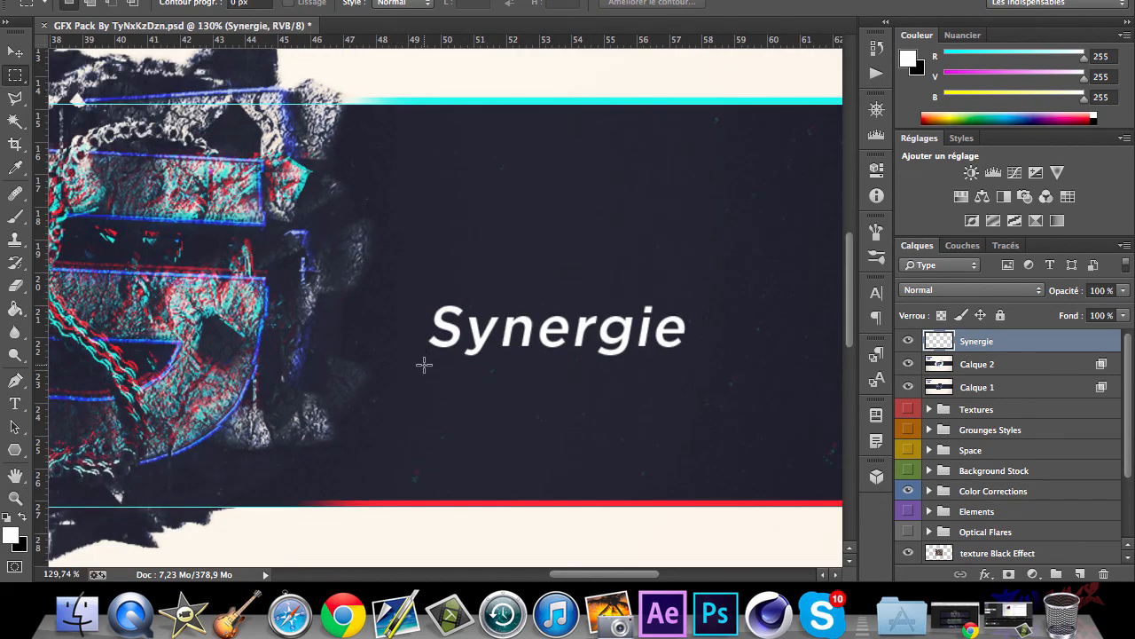
{"action": "left_click_drag", "start_coordinate": [421, 360], "coordinate": [713, 331]}
{"action": "right_click", "coordinate": [685, 352]}
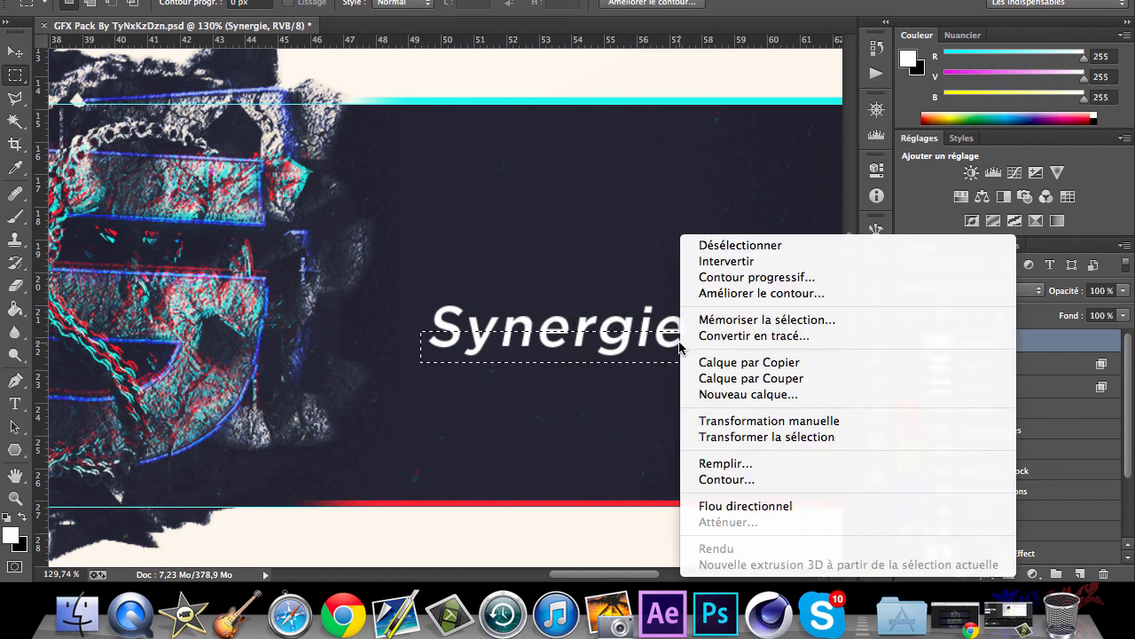
{"action": "left_click", "coordinate": [768, 419]}
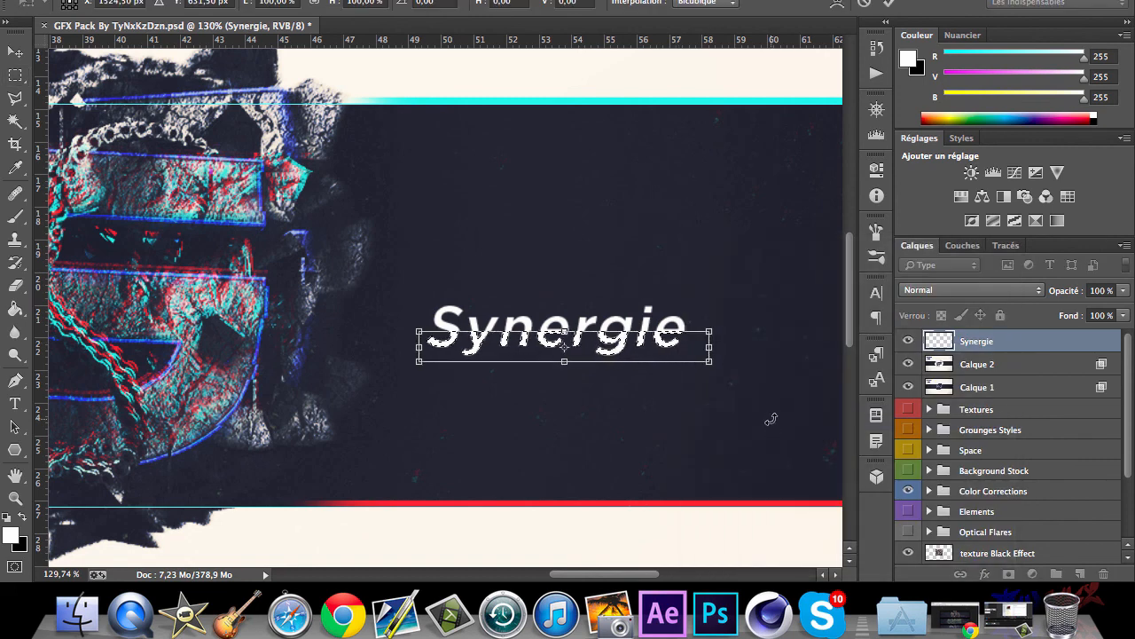
{"action": "key", "text": "Return"}
{"action": "key", "text": "super+d"}
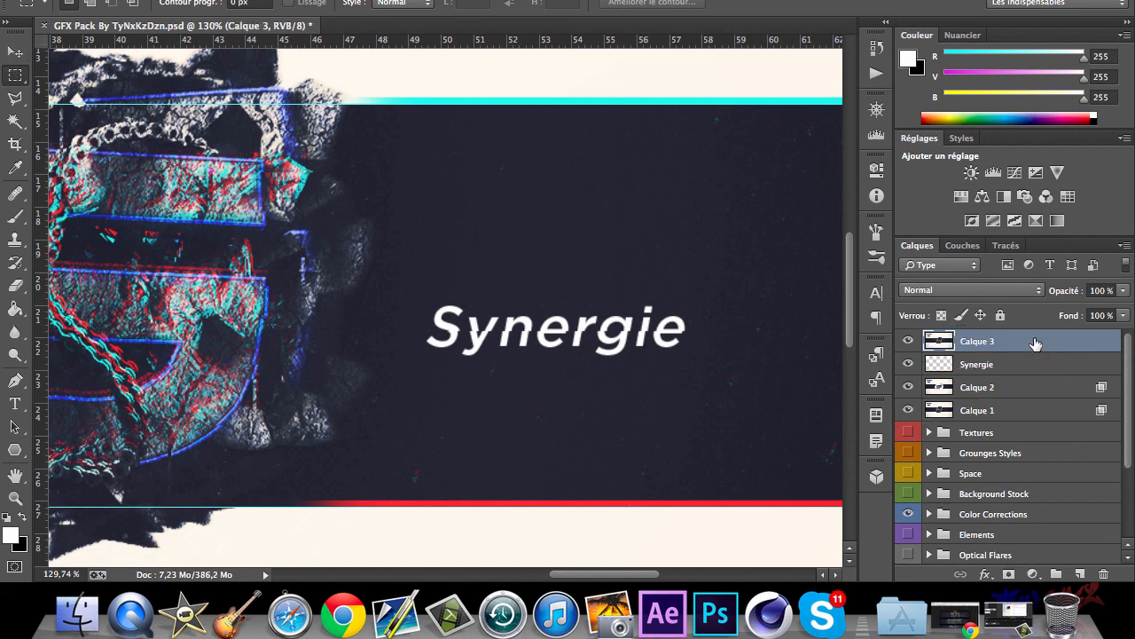
Step: Turn off the V and B channels of the Calque 3 layer in its advanced blending options
{"action": "double_click", "coordinate": [1034, 343]}
{"action": "left_click", "coordinate": [502, 225]}
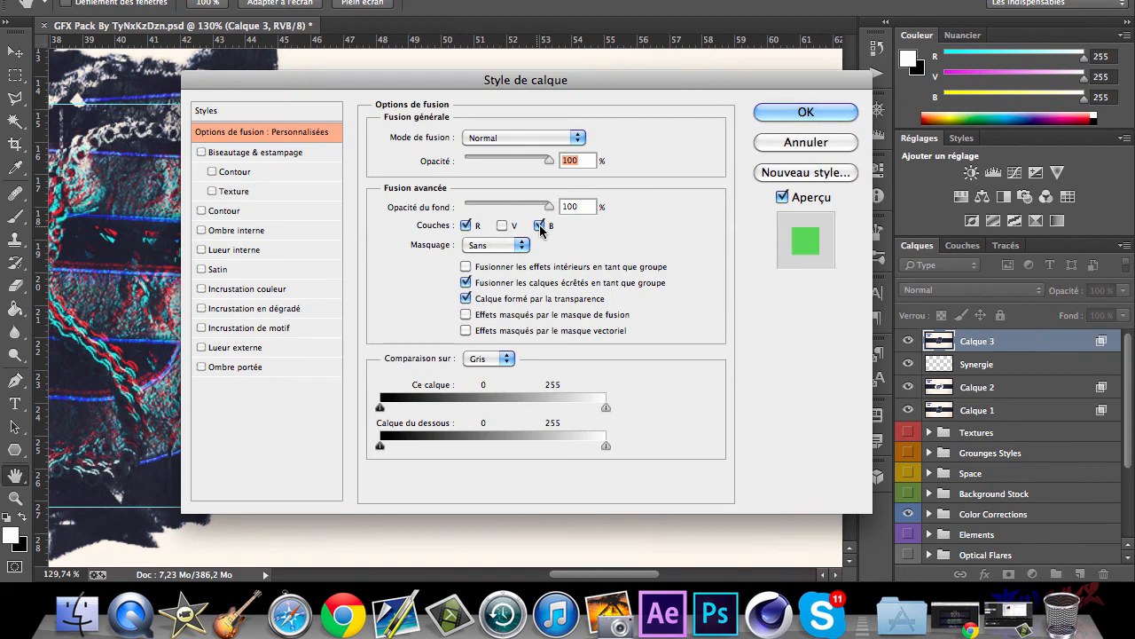
{"action": "left_click", "coordinate": [541, 227]}
{"action": "left_click", "coordinate": [806, 112]}
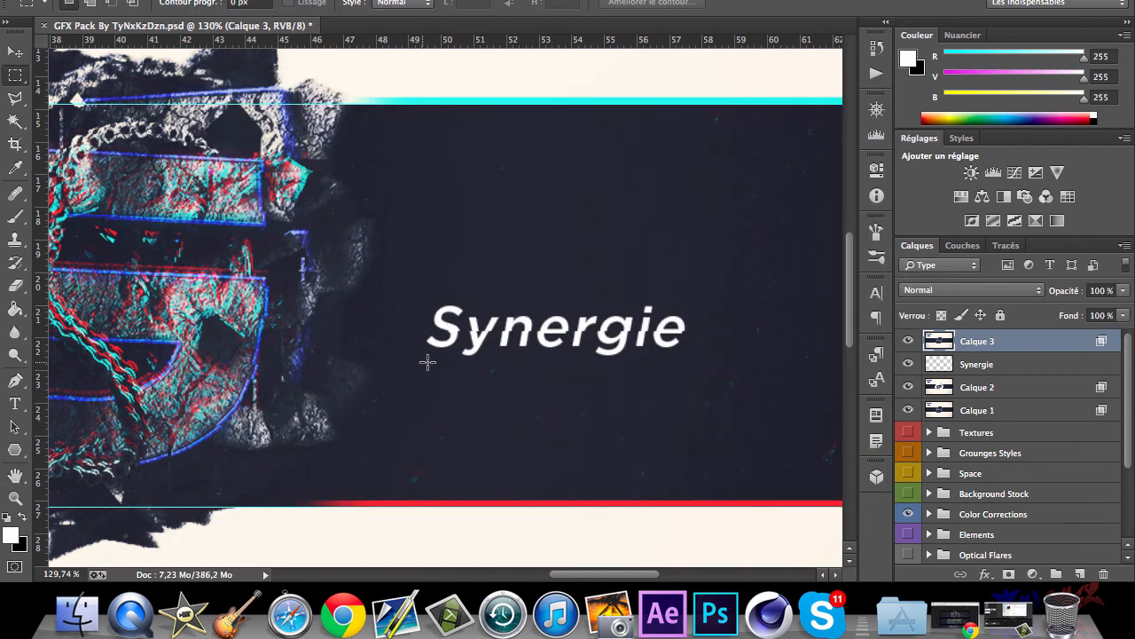
Step: On Calque 3, shift the area over the lower half of "Synergie" slightly left to split its colours, and deselect
{"action": "left_click_drag", "start_coordinate": [418, 361], "coordinate": [697, 331]}
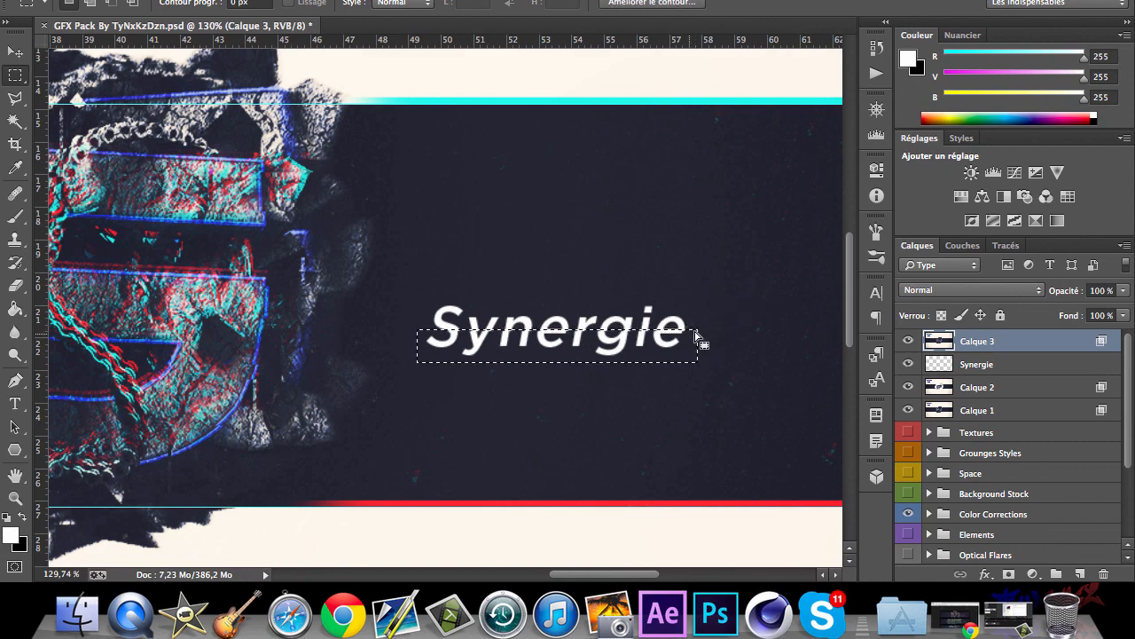
{"action": "right_click", "coordinate": [676, 338]}
{"action": "left_click", "coordinate": [757, 424]}
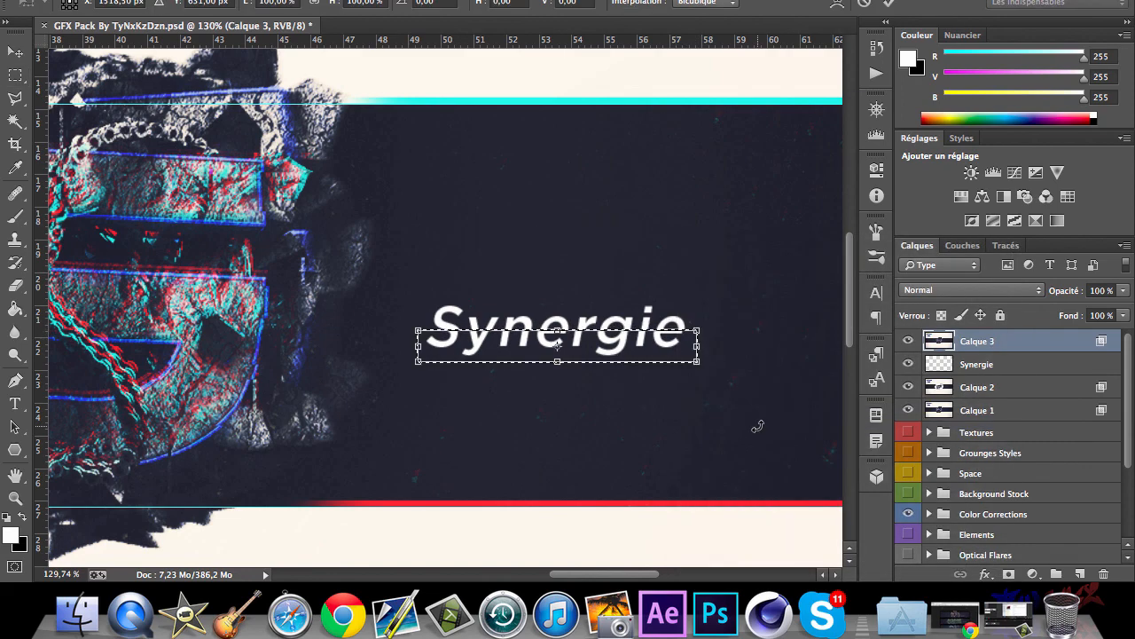
{"action": "key", "text": "Return"}
{"action": "left_click", "coordinate": [757, 426]}
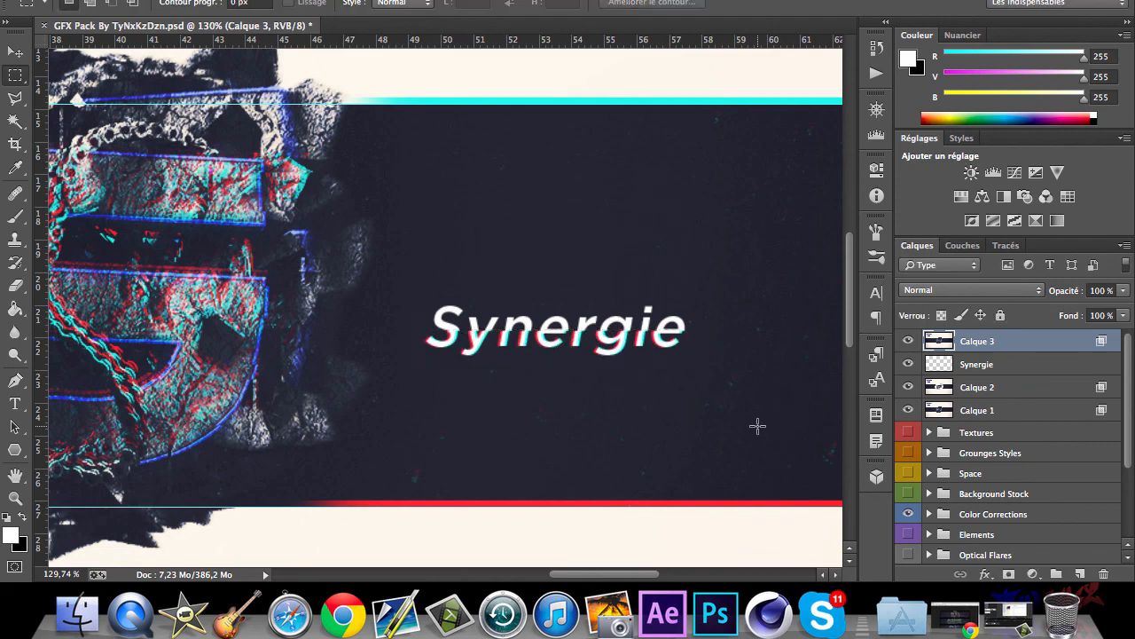
Step: Zoom out to show the whole banner at 33.33% and activate the Move tool
{"action": "left_click", "coordinate": [15, 498]}
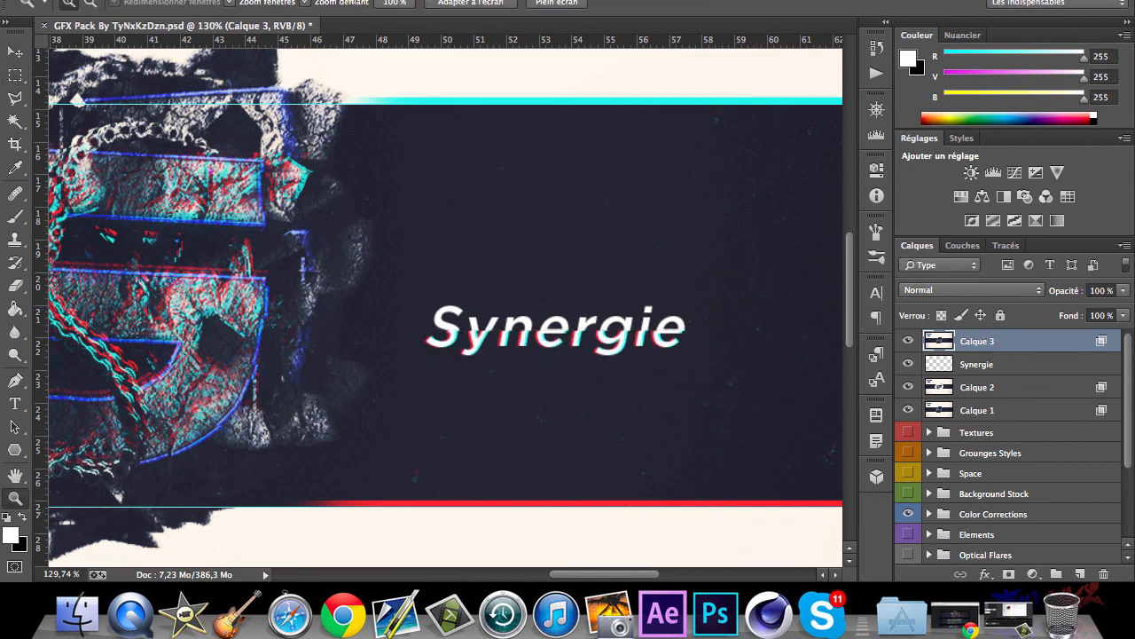
{"action": "left_click", "coordinate": [470, 3]}
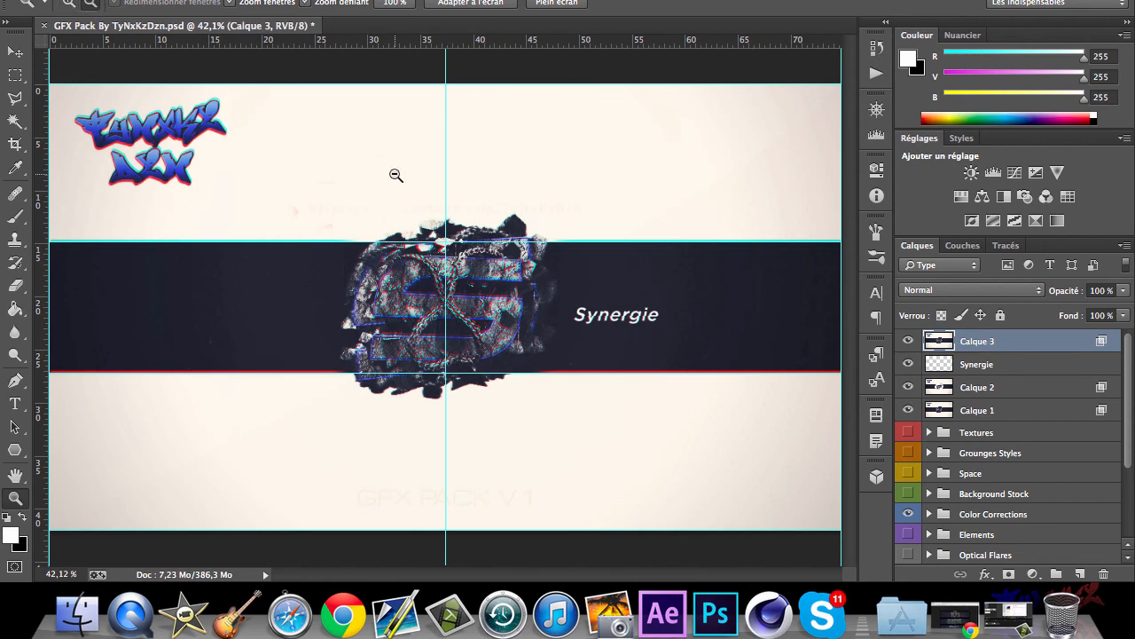
{"action": "left_click", "coordinate": [396, 175], "text": "alt"}
{"action": "left_click", "coordinate": [15, 51]}
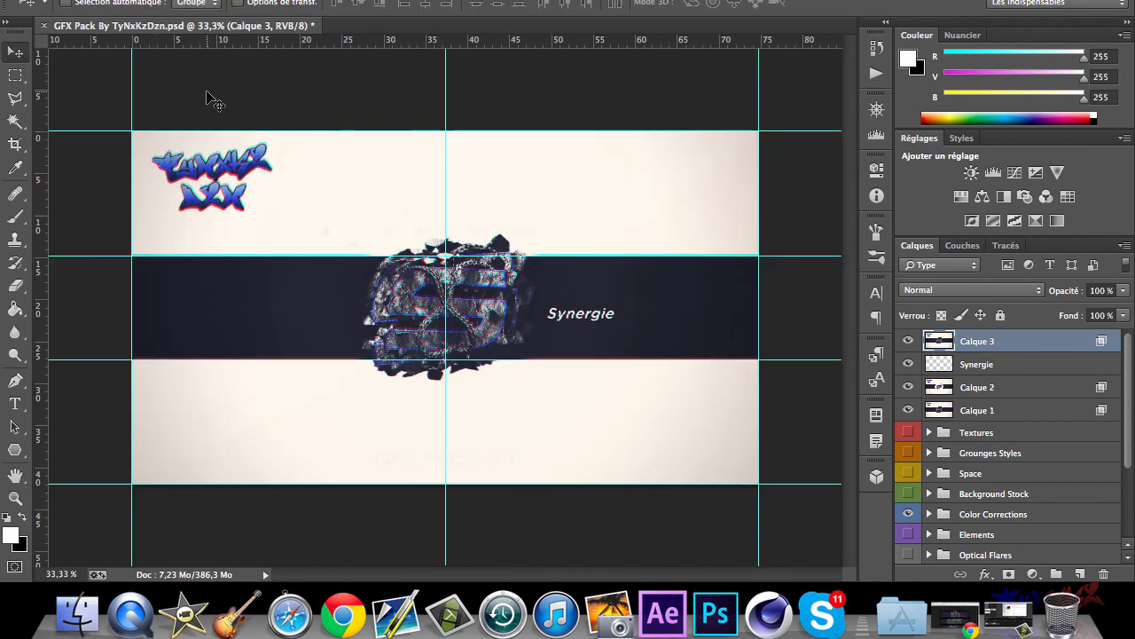